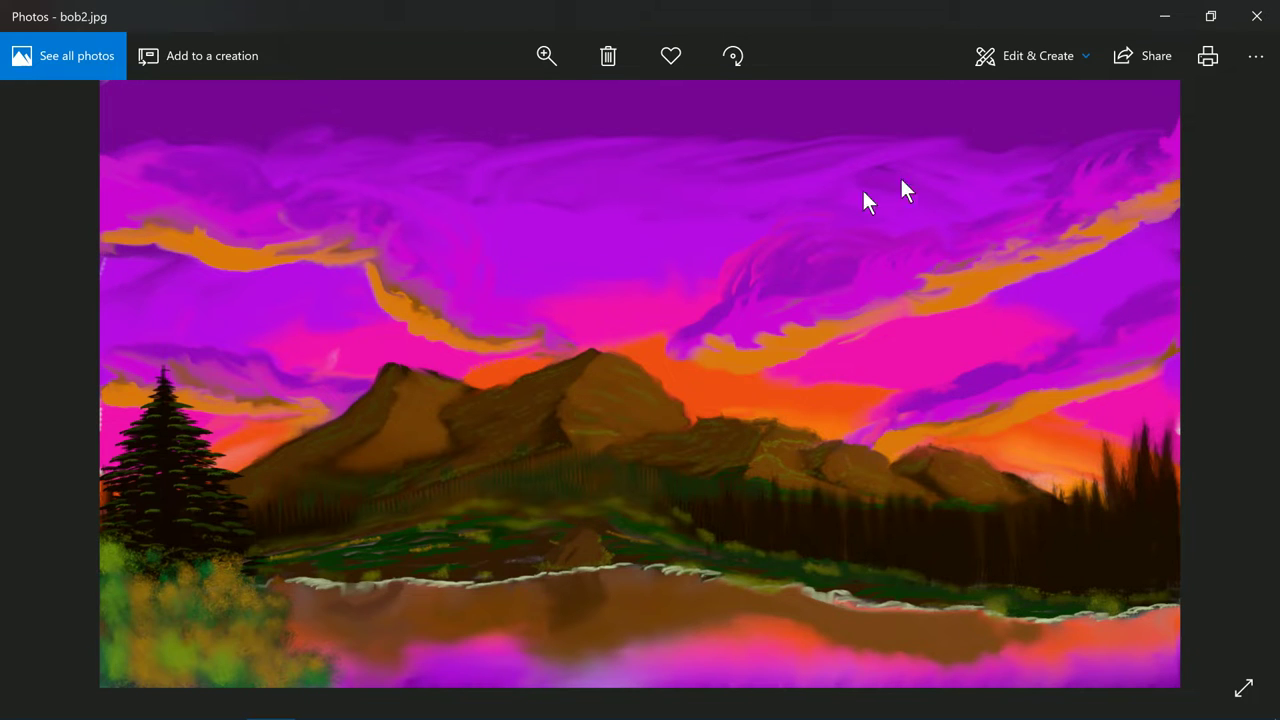
Switch to the browser and open the GIMP 2.10.10 downloads page to view the current stable version.
{"action": "key", "text": "alt+Tab"}
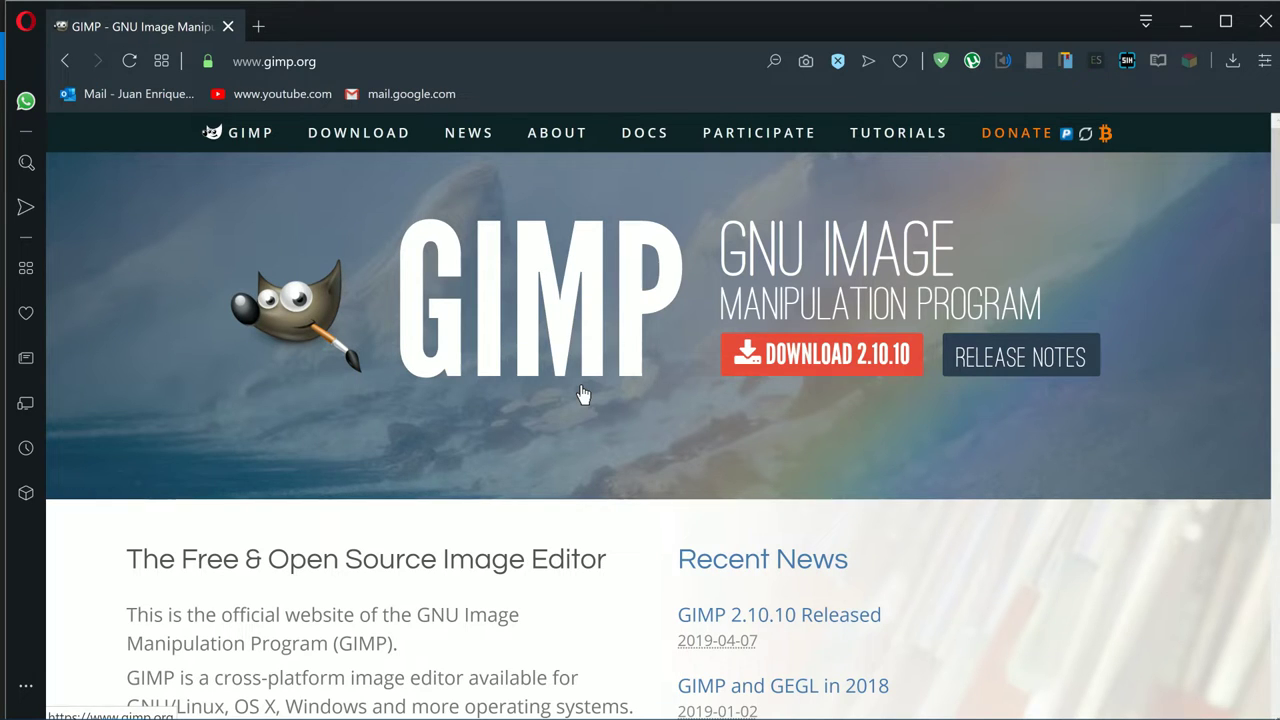
{"action": "left_click", "coordinate": [829, 381]}
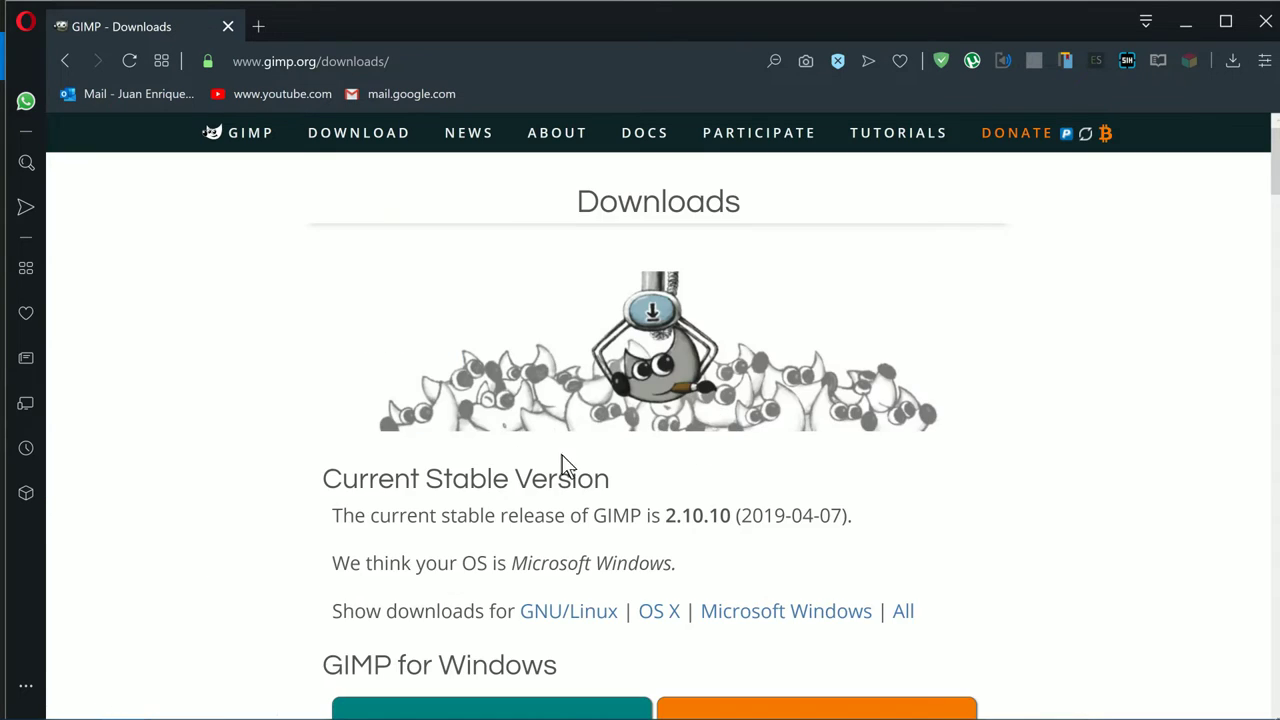
{"action": "scroll", "coordinate": [563, 465], "scroll_direction": "down", "scroll_amount": 3}
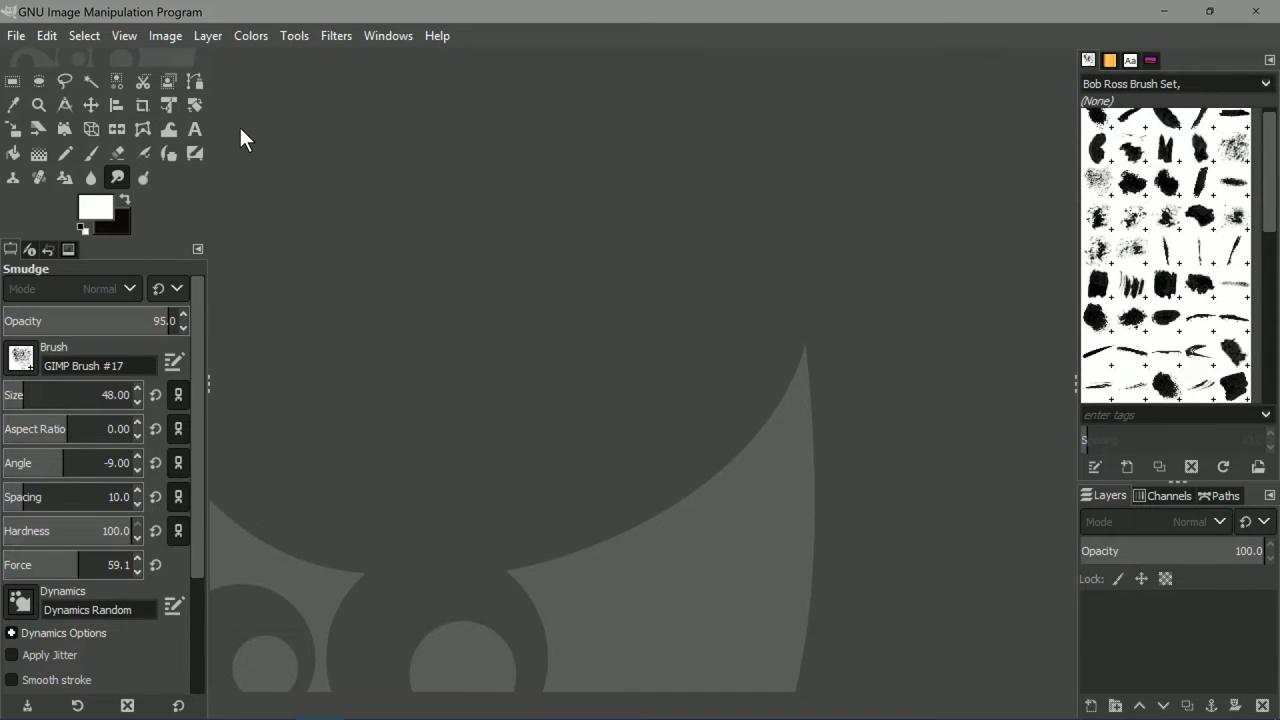
In GIMP, create a new 1920 × 1080 px image.
{"action": "left_click", "coordinate": [15, 37]}
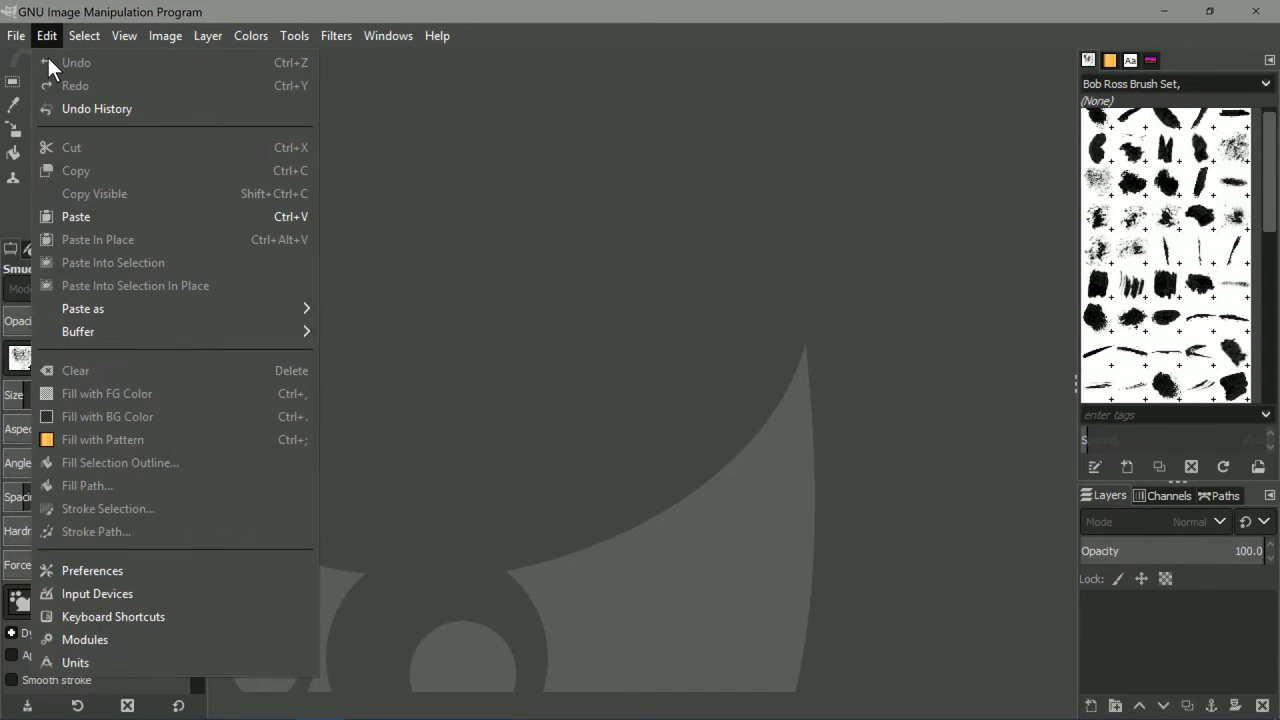
{"action": "left_click", "coordinate": [21, 60]}
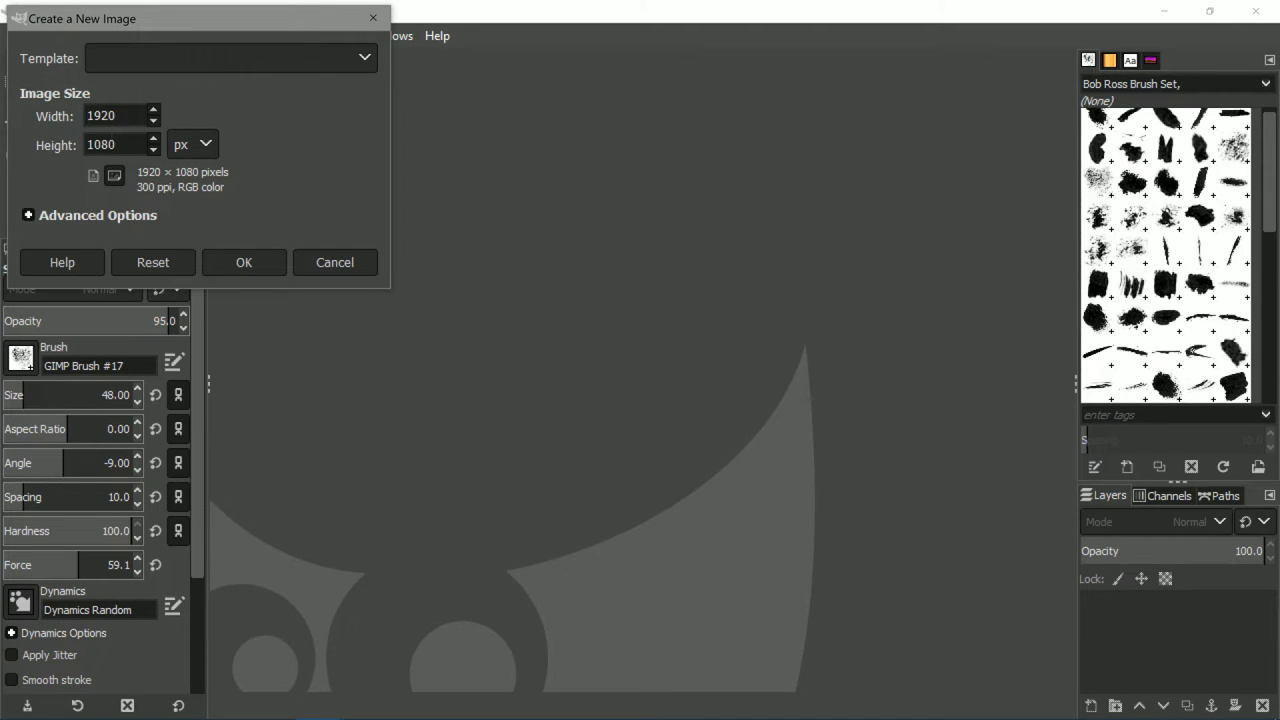
{"action": "left_click", "coordinate": [240, 263]}
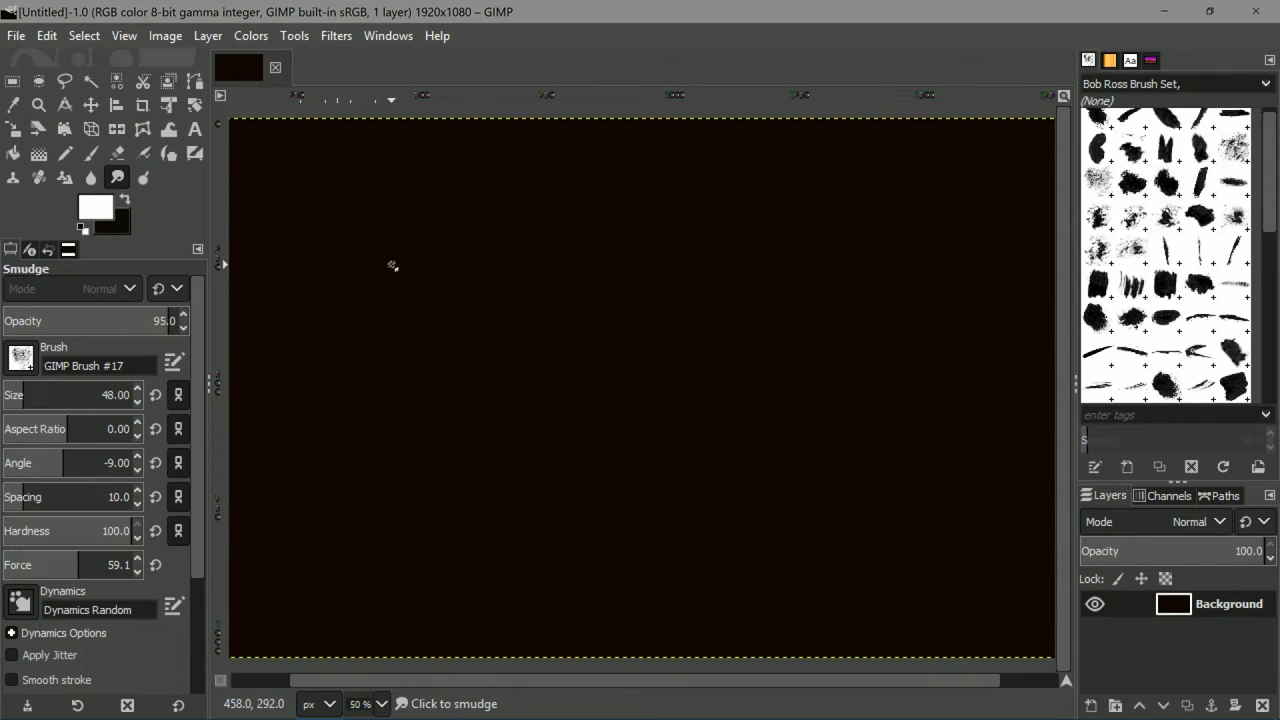
Fill the Background layer with the white foreground colour using Bucket Fill.
{"action": "scroll", "coordinate": [494, 309], "scroll_direction": "down", "scroll_amount": 2, "text": "ctrl"}
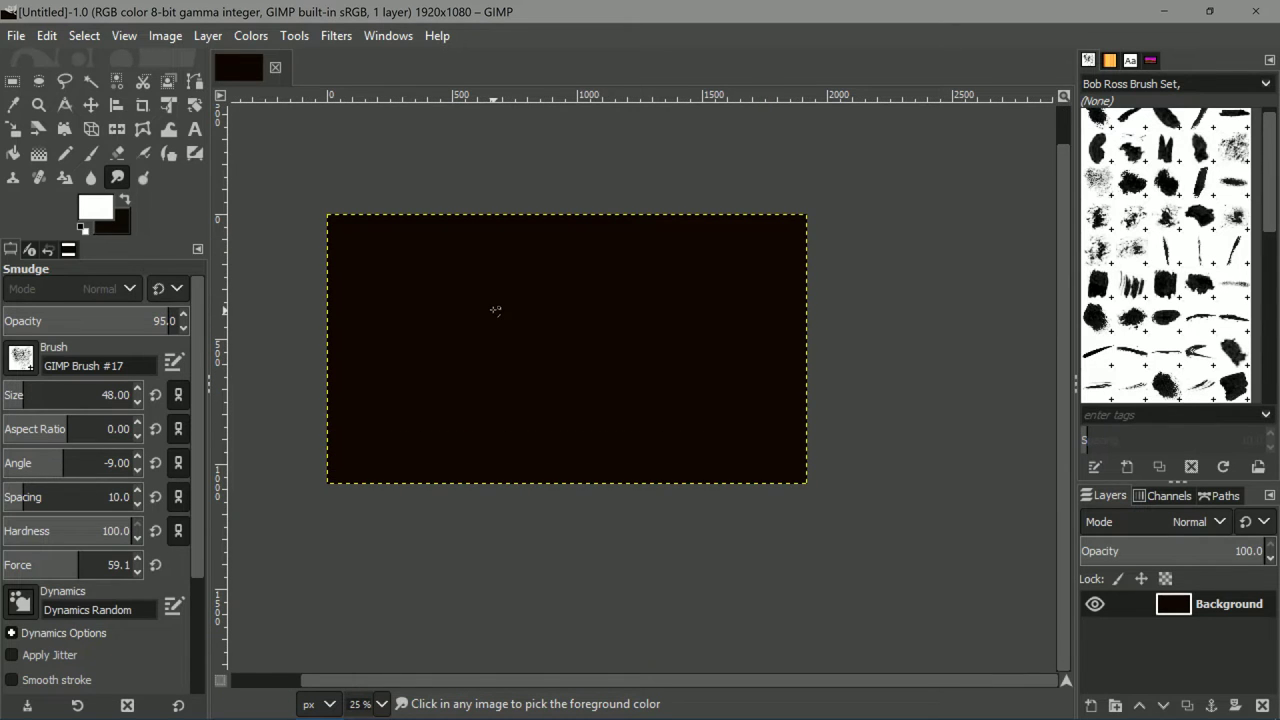
{"action": "scroll", "coordinate": [494, 309], "scroll_direction": "up", "scroll_amount": 1, "text": "ctrl"}
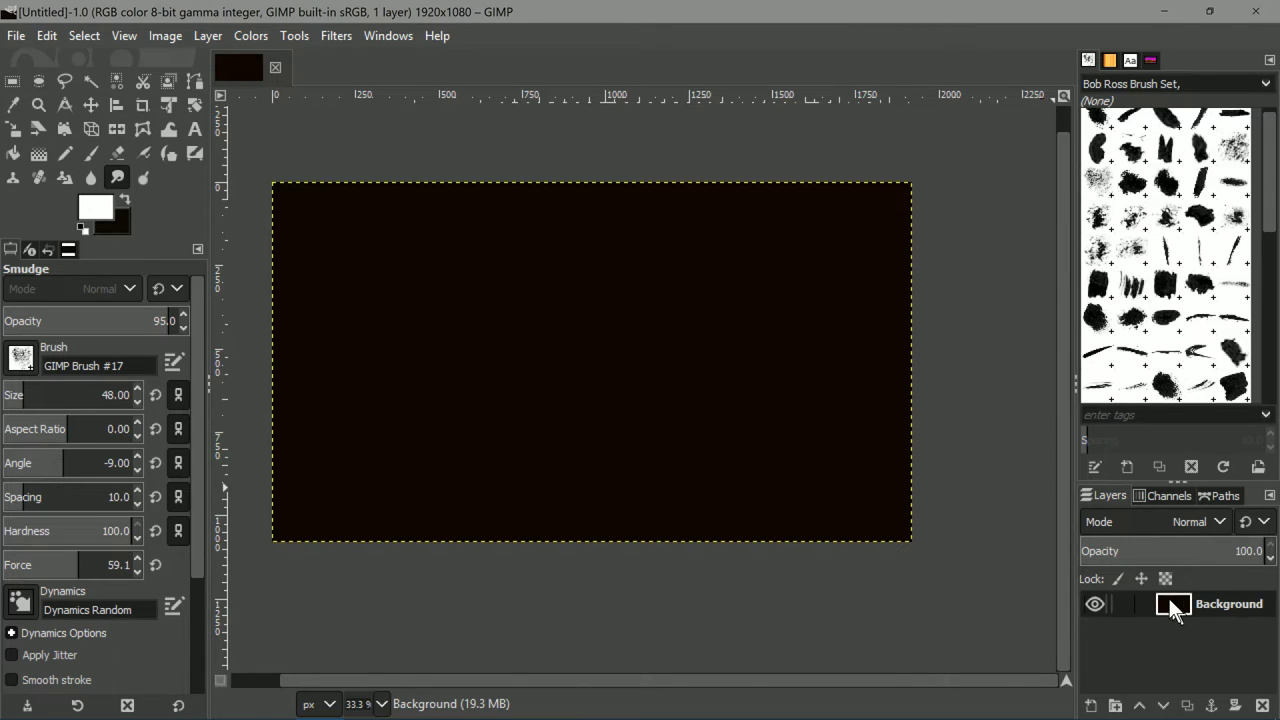
{"action": "left_click", "coordinate": [15, 155]}
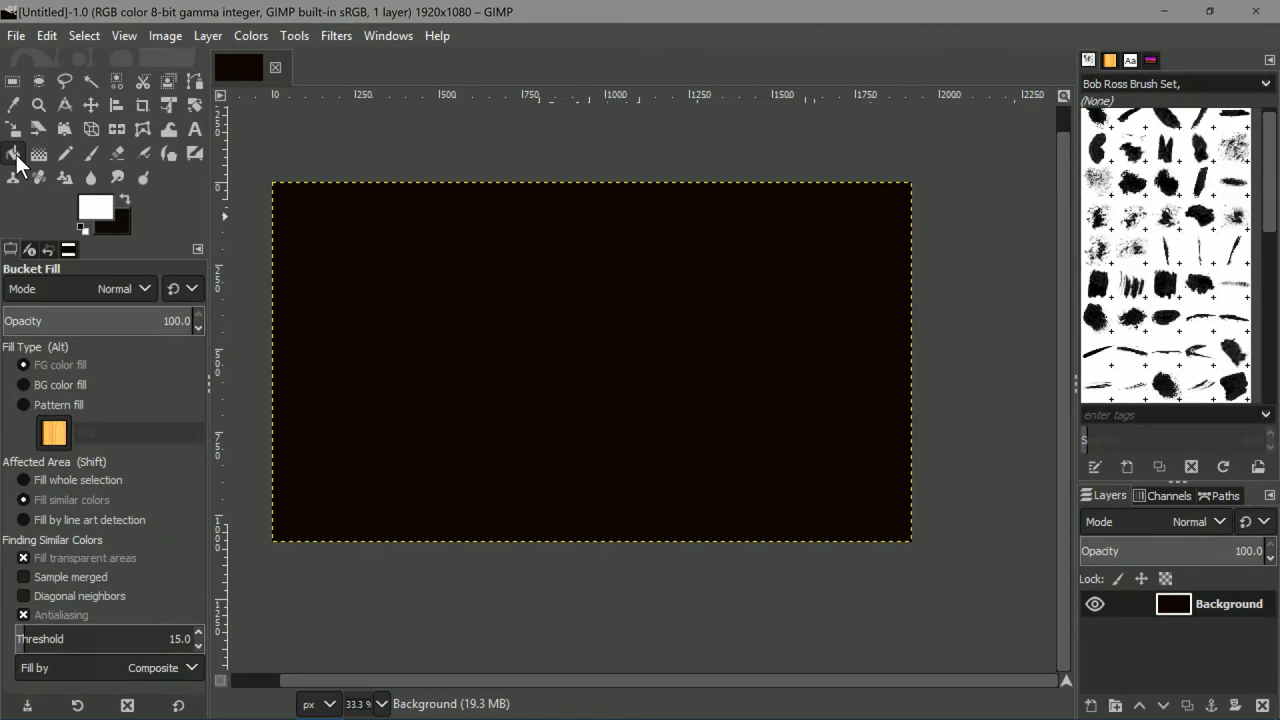
{"action": "left_click", "coordinate": [575, 323]}
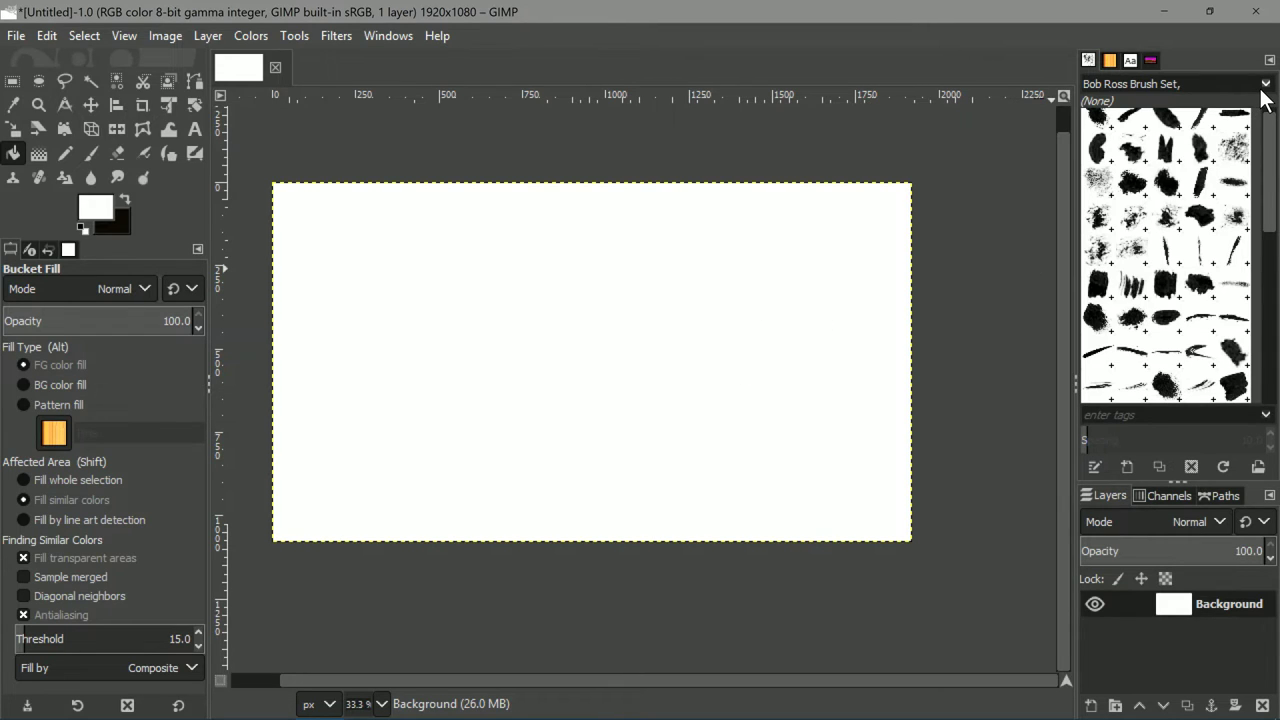
Clear the brush tag filter and reapply the Bob Ross Brush Set tag.
{"action": "scroll", "coordinate": [1212, 210], "scroll_direction": "up", "scroll_amount": 1}
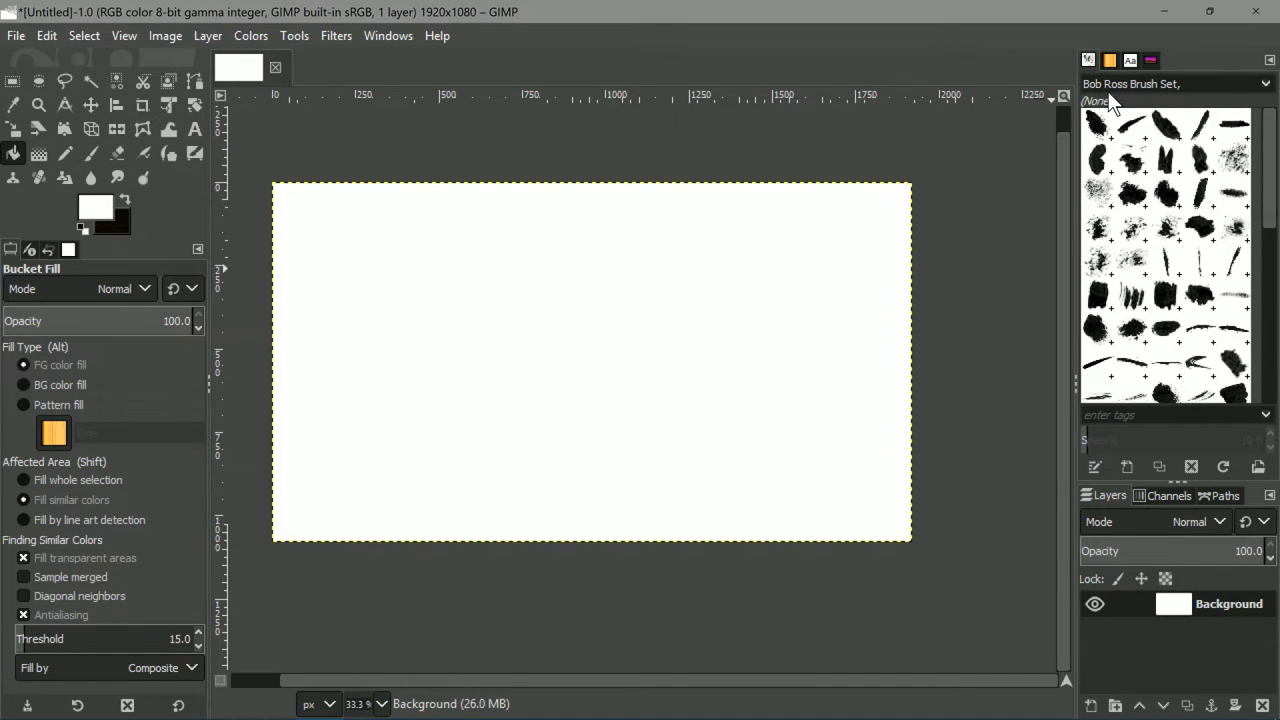
{"action": "left_click", "coordinate": [1270, 87]}
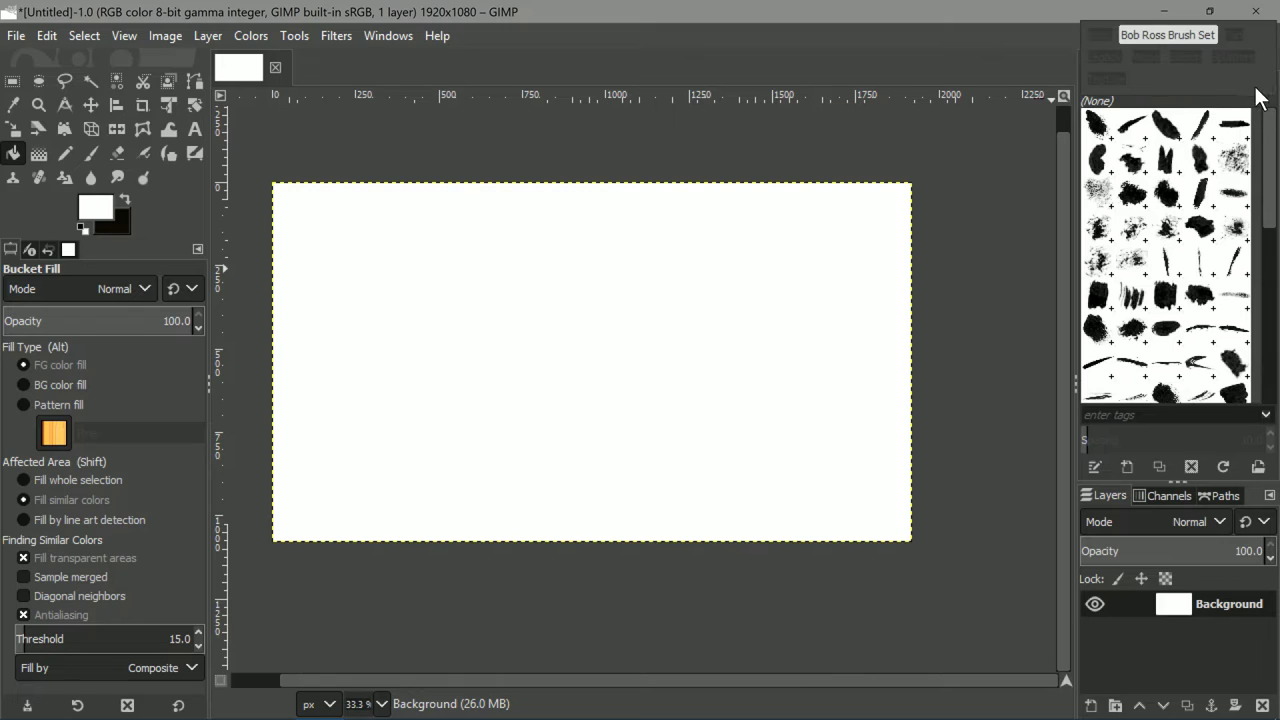
{"action": "left_click", "coordinate": [1165, 35]}
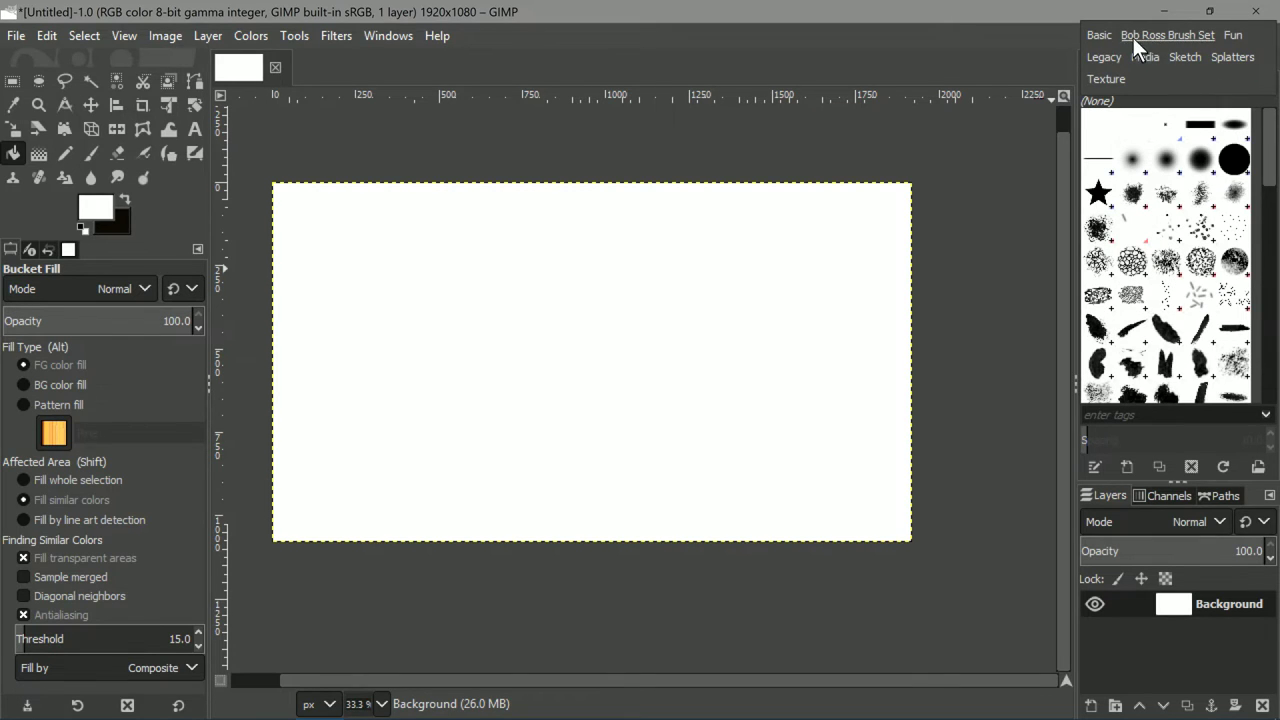
{"action": "left_click", "coordinate": [1158, 34]}
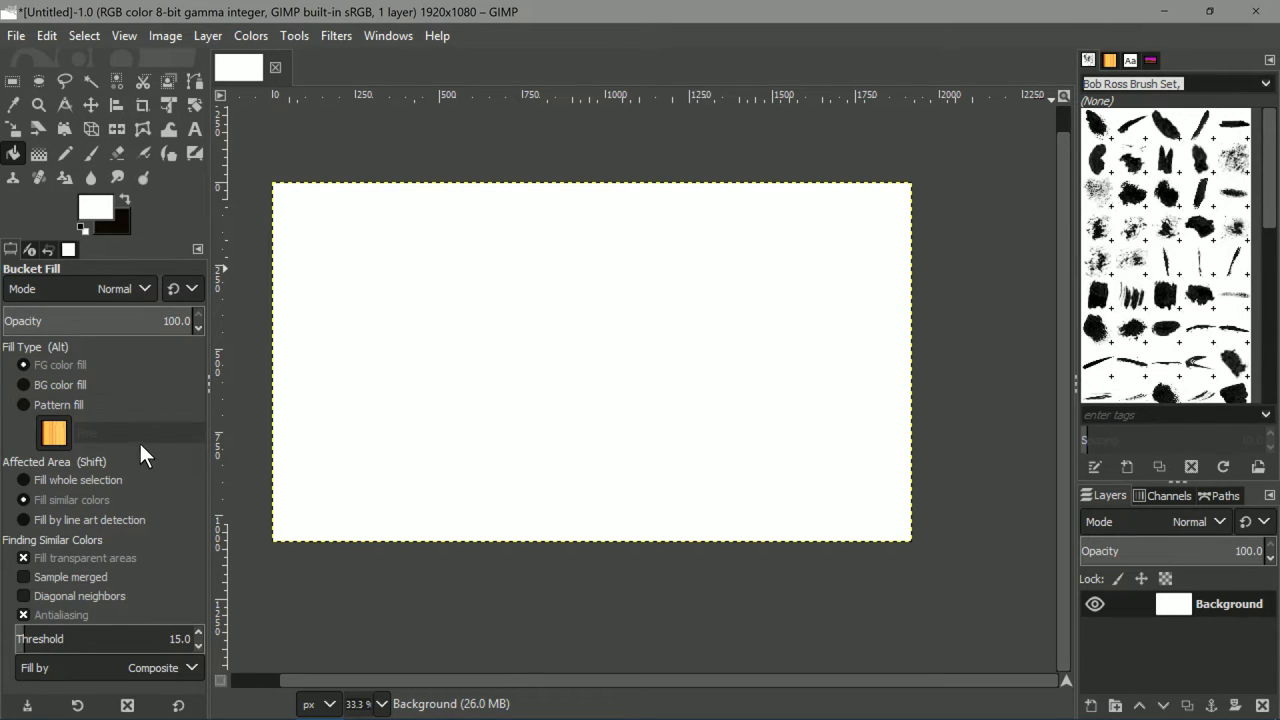
Activate the Paintbrush and set the foreground colour to red db1616.
{"action": "left_click", "coordinate": [89, 154]}
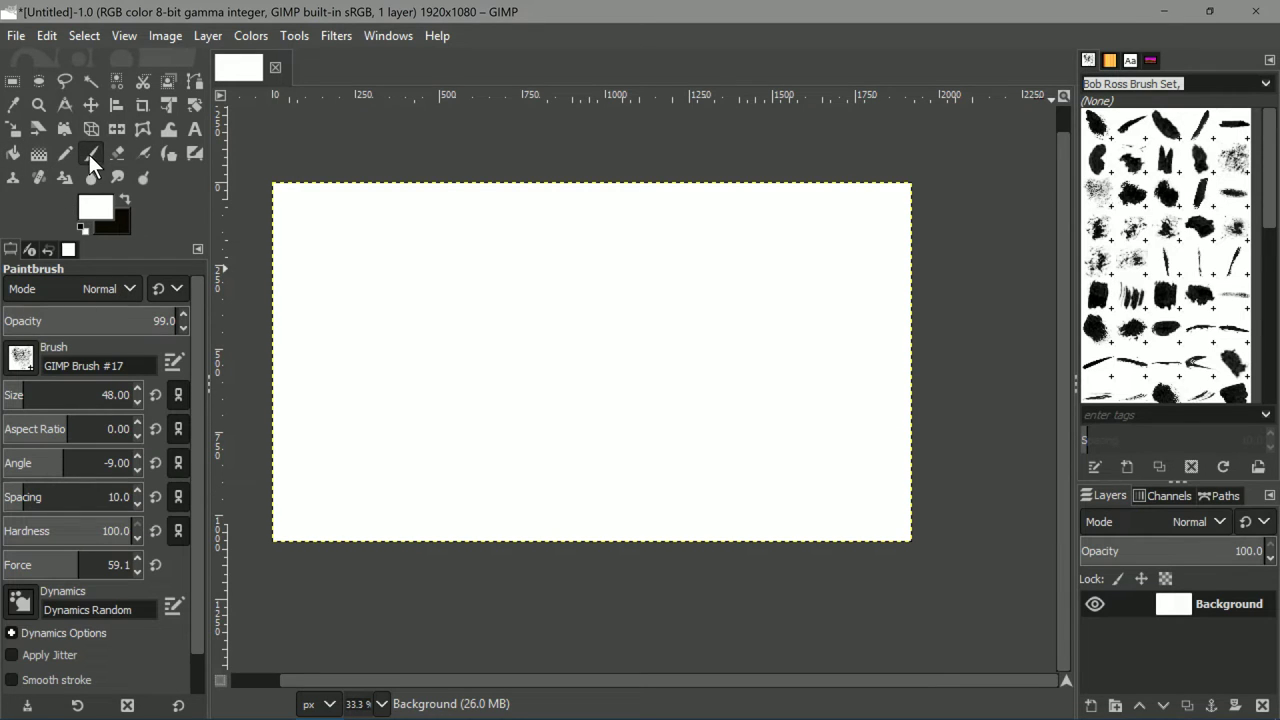
{"action": "left_click", "coordinate": [96, 207]}
{"action": "left_click_drag", "start_coordinate": [162, 199], "coordinate": [156, 157]}
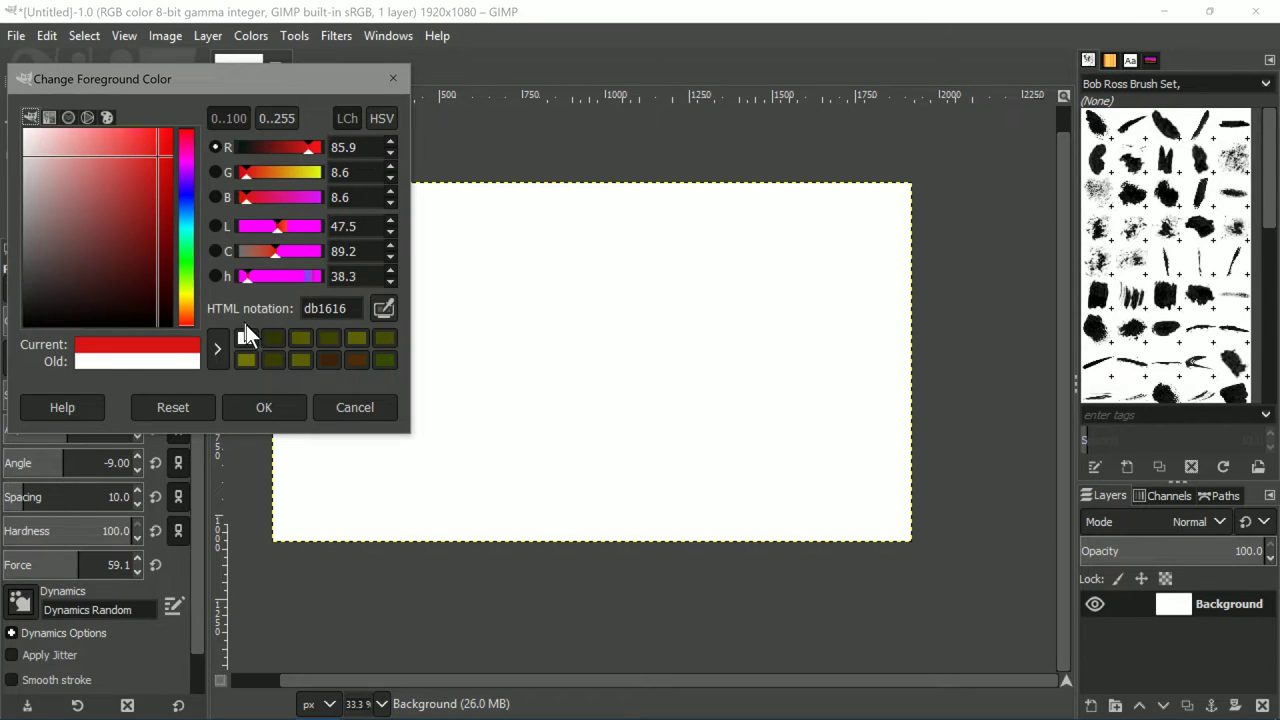
{"action": "left_click", "coordinate": [264, 407]}
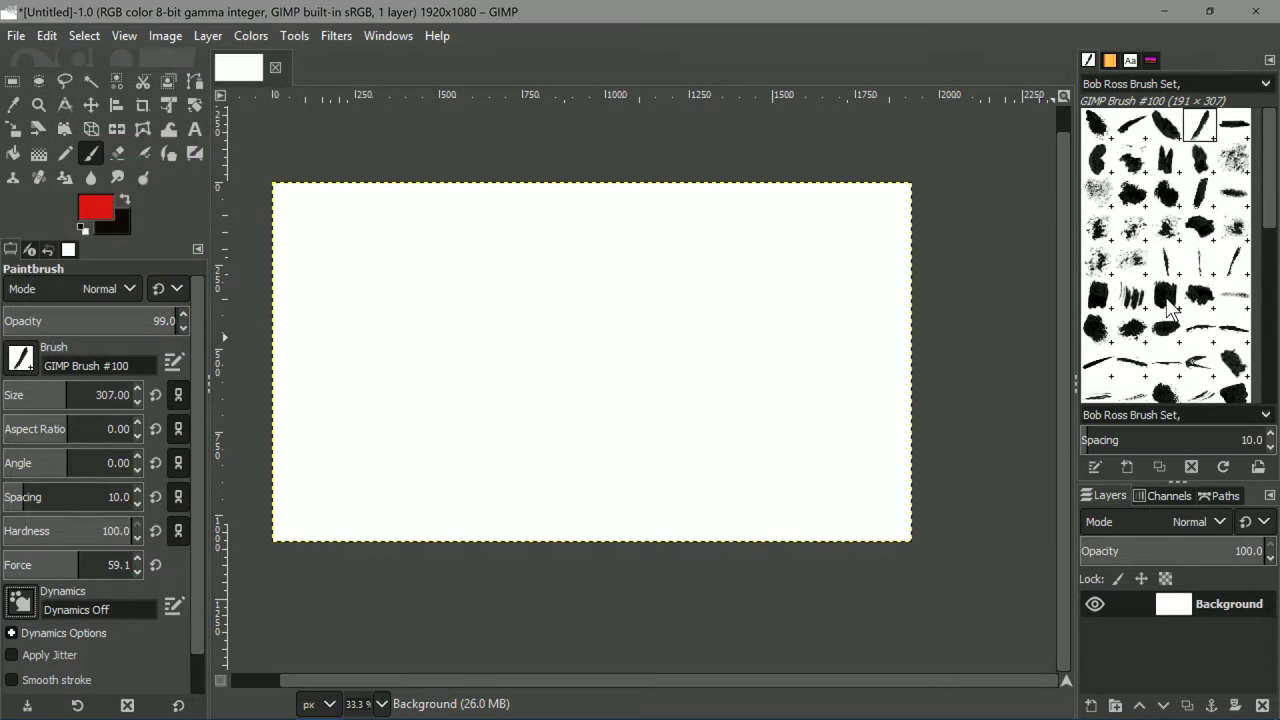
Test GIMP Brush #100 with red freehand strokes, including one at 18.3 spacing, and undo them all.
{"action": "left_click", "coordinate": [1202, 125]}
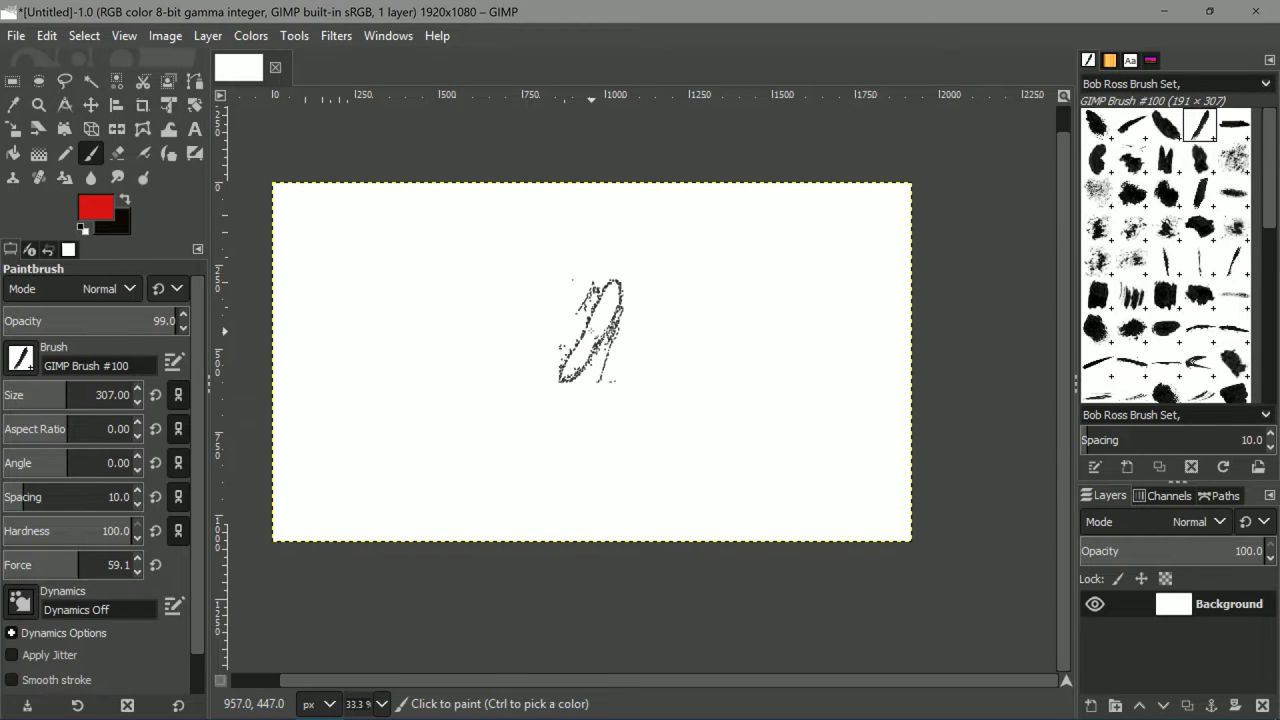
{"action": "mouse_move", "coordinate": [655, 357]}
{"action": "left_mouse_down"}
{"action": "mouse_move", "coordinate": [612, 303]}
{"action": "mouse_move", "coordinate": [526, 303]}
{"action": "mouse_move", "coordinate": [430, 355]}
{"action": "left_mouse_up"}
{"action": "mouse_move", "coordinate": [559, 463]}
{"action": "left_mouse_down"}
{"action": "mouse_move", "coordinate": [664, 445]}
{"action": "mouse_move", "coordinate": [840, 300]}
{"action": "left_mouse_up"}
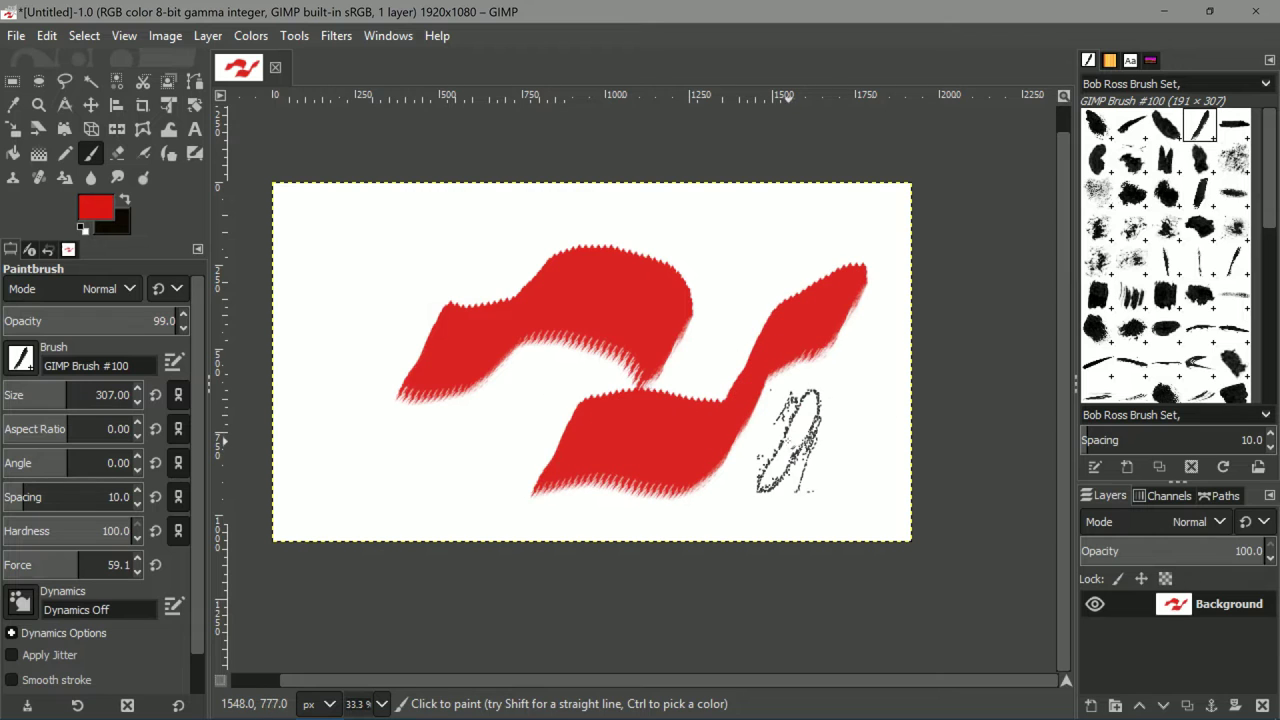
{"action": "mouse_move", "coordinate": [790, 255]}
{"action": "left_mouse_down"}
{"action": "mouse_move", "coordinate": [730, 272]}
{"action": "mouse_move", "coordinate": [439, 272]}
{"action": "left_mouse_up"}
{"action": "key", "text": "ctrl+z"}
{"action": "key", "text": "ctrl+z"}
{"action": "key", "text": "ctrl+z"}
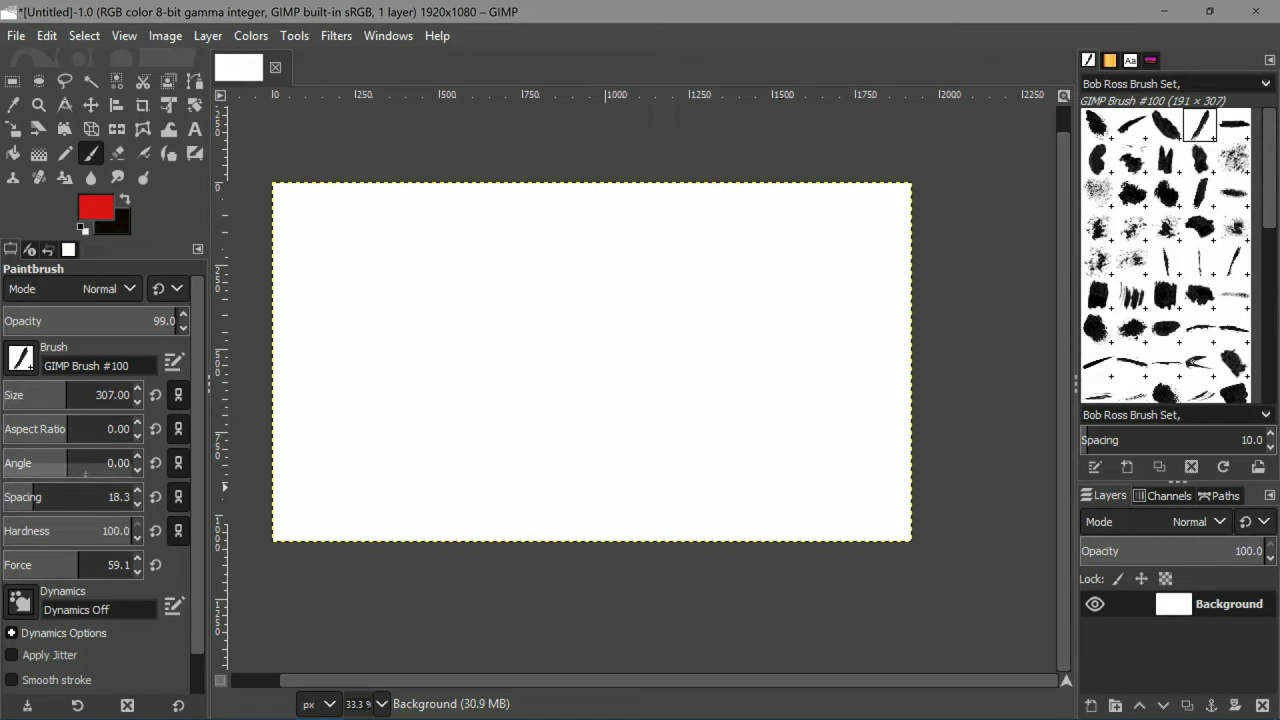
{"action": "mouse_move", "coordinate": [400, 412]}
{"action": "left_mouse_down"}
{"action": "mouse_move", "coordinate": [455, 318]}
{"action": "mouse_move", "coordinate": [429, 366]}
{"action": "left_mouse_up"}
{"action": "key", "text": "ctrl+z"}
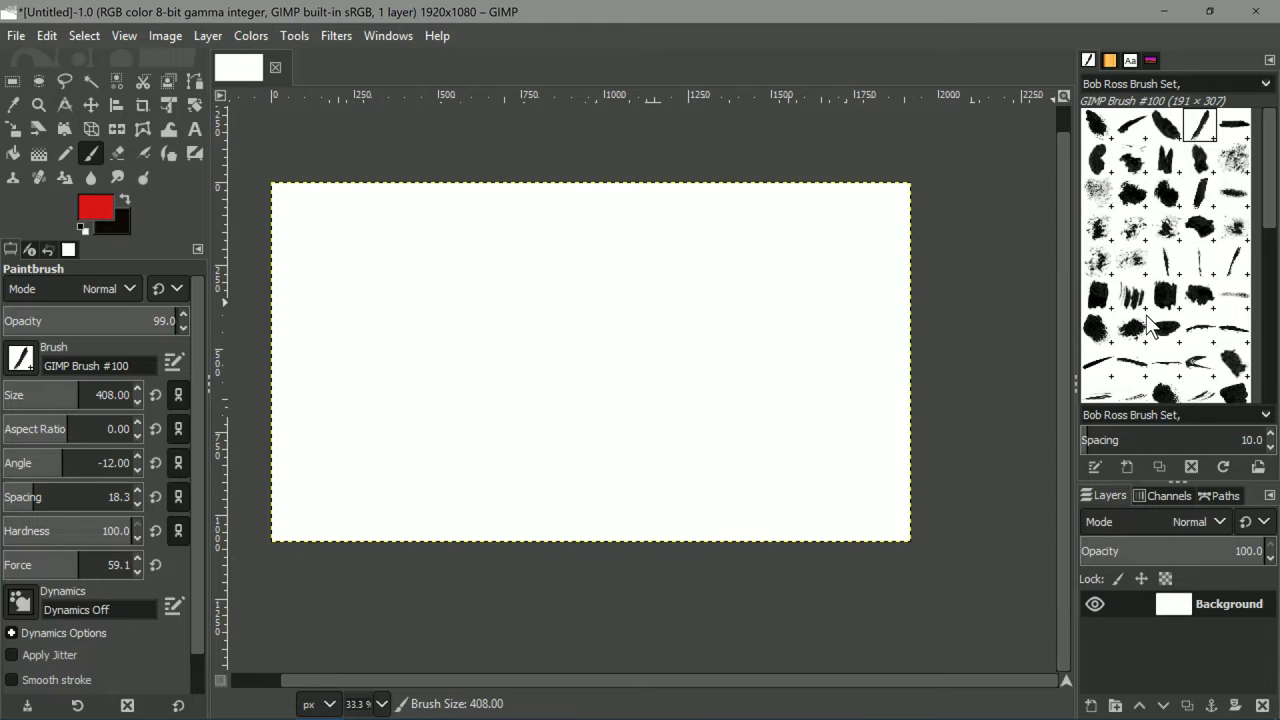
Paint the upper part of the canvas in blue 0533ff with GIMP Brush #90 at size 303.
{"action": "scroll", "coordinate": [1150, 320], "scroll_direction": "down", "scroll_amount": 5}
{"action": "left_click", "coordinate": [1133, 318]}
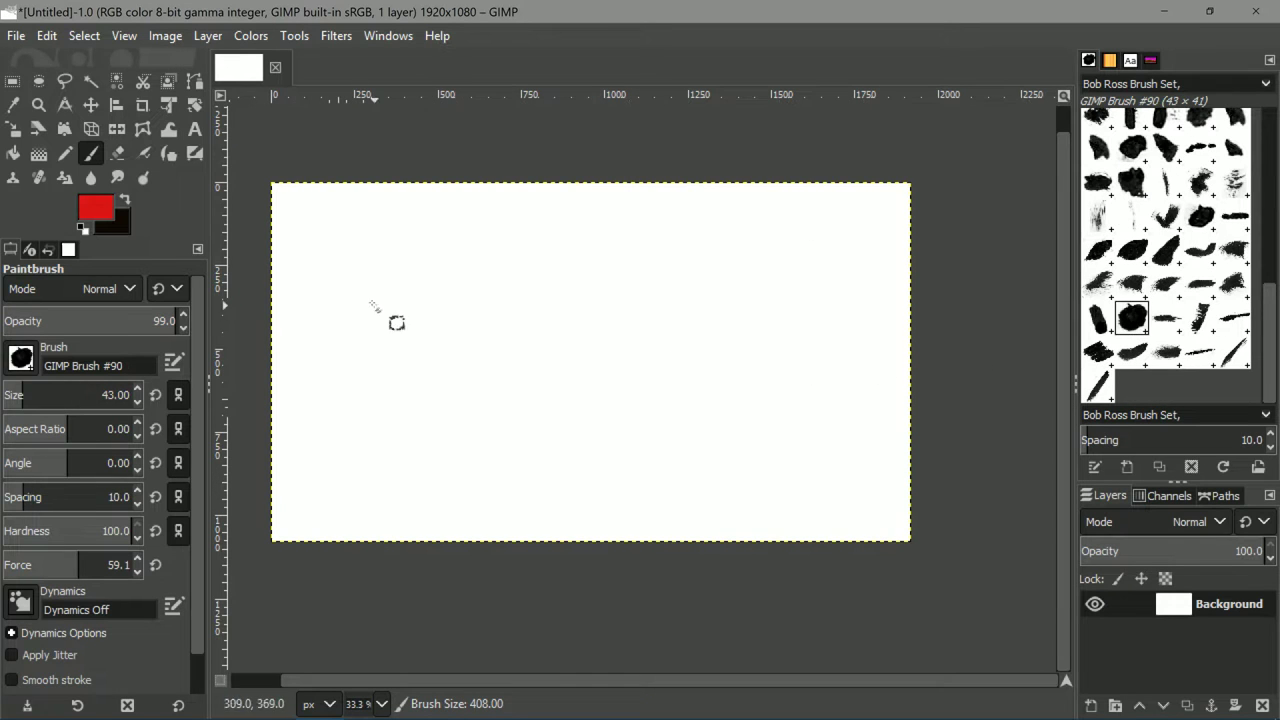
{"action": "left_click", "coordinate": [96, 210]}
{"action": "left_click_drag", "start_coordinate": [188, 225], "coordinate": [186, 204]}
{"action": "left_click_drag", "start_coordinate": [160, 154], "coordinate": [165, 157]}
{"action": "left_click", "coordinate": [186, 194]}
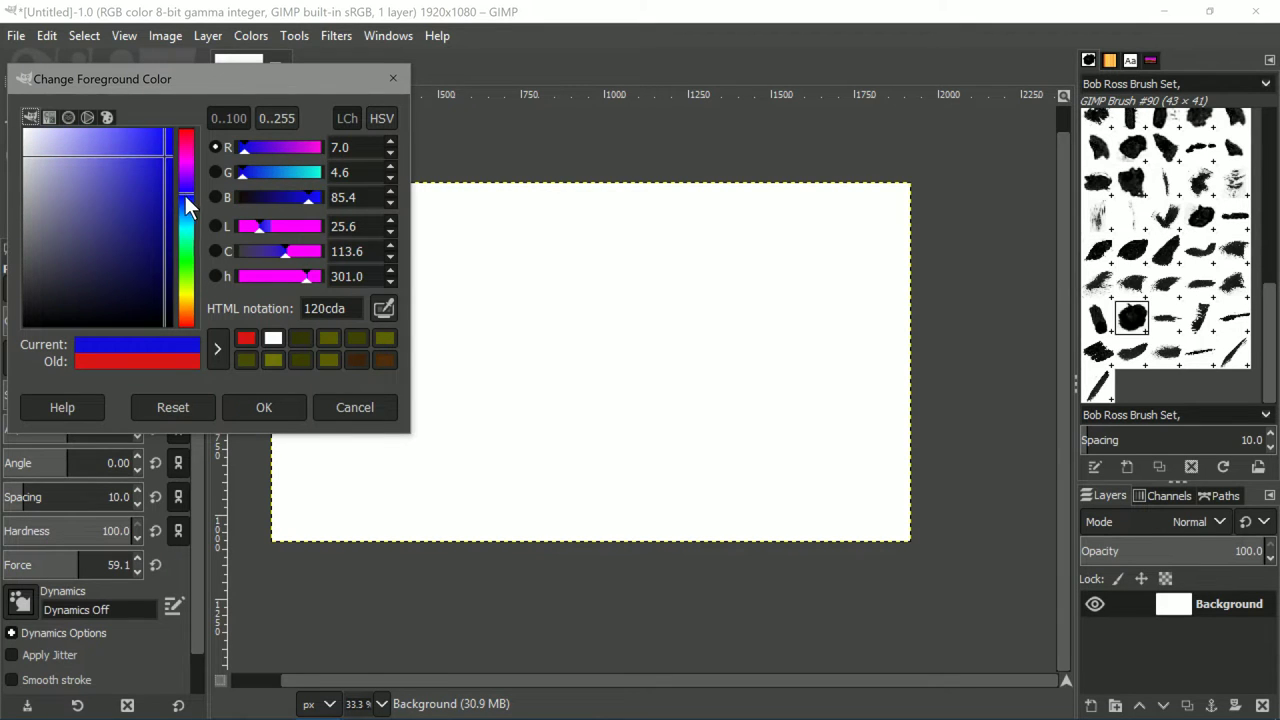
{"action": "left_click_drag", "start_coordinate": [184, 200], "coordinate": [166, 156]}
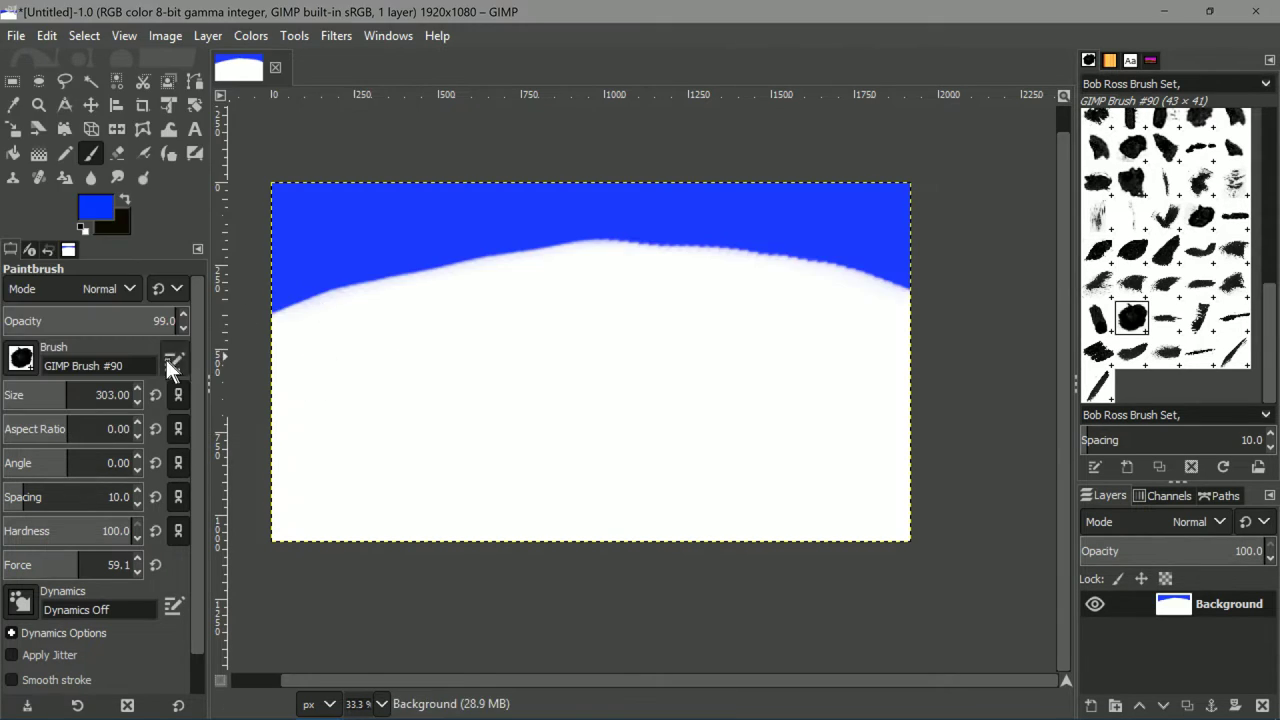
Set the foreground colour to light blue 7b90f1 and paint a broad arched band below the dark blue sky.
{"action": "left_click", "coordinate": [100, 210]}
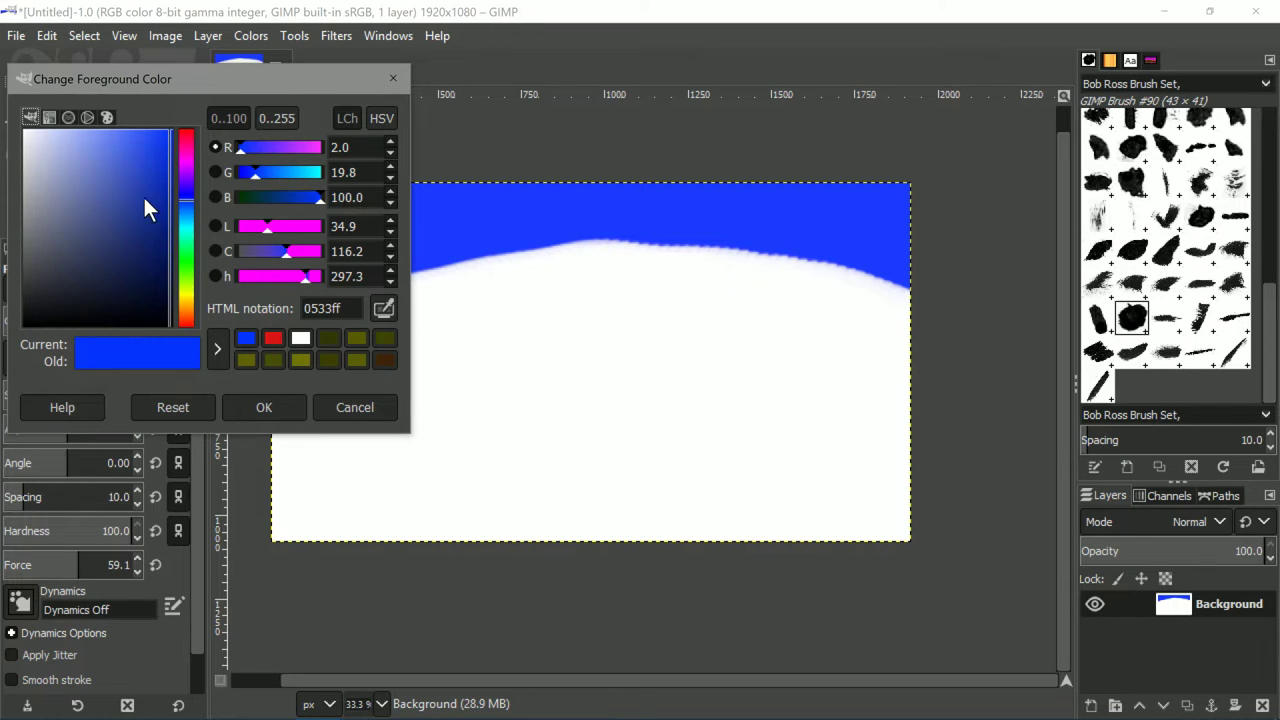
{"action": "left_click", "coordinate": [157, 150]}
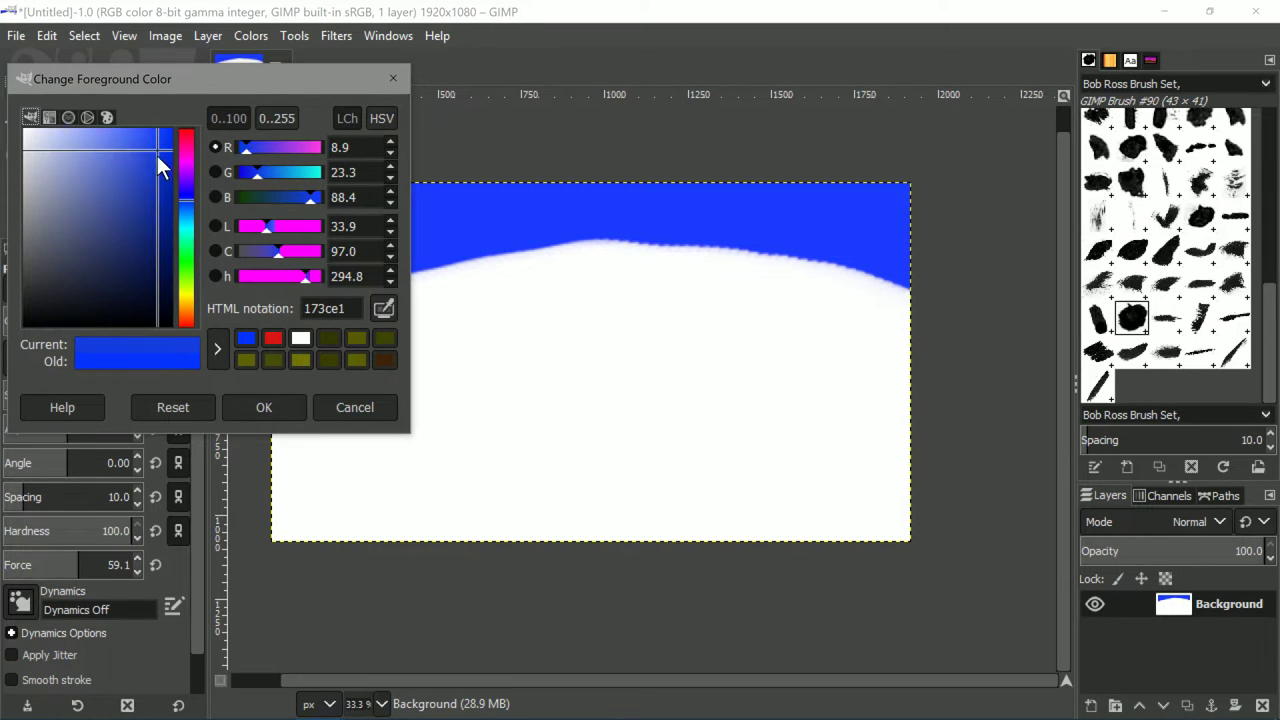
{"action": "left_click_drag", "start_coordinate": [157, 155], "coordinate": [88, 142]}
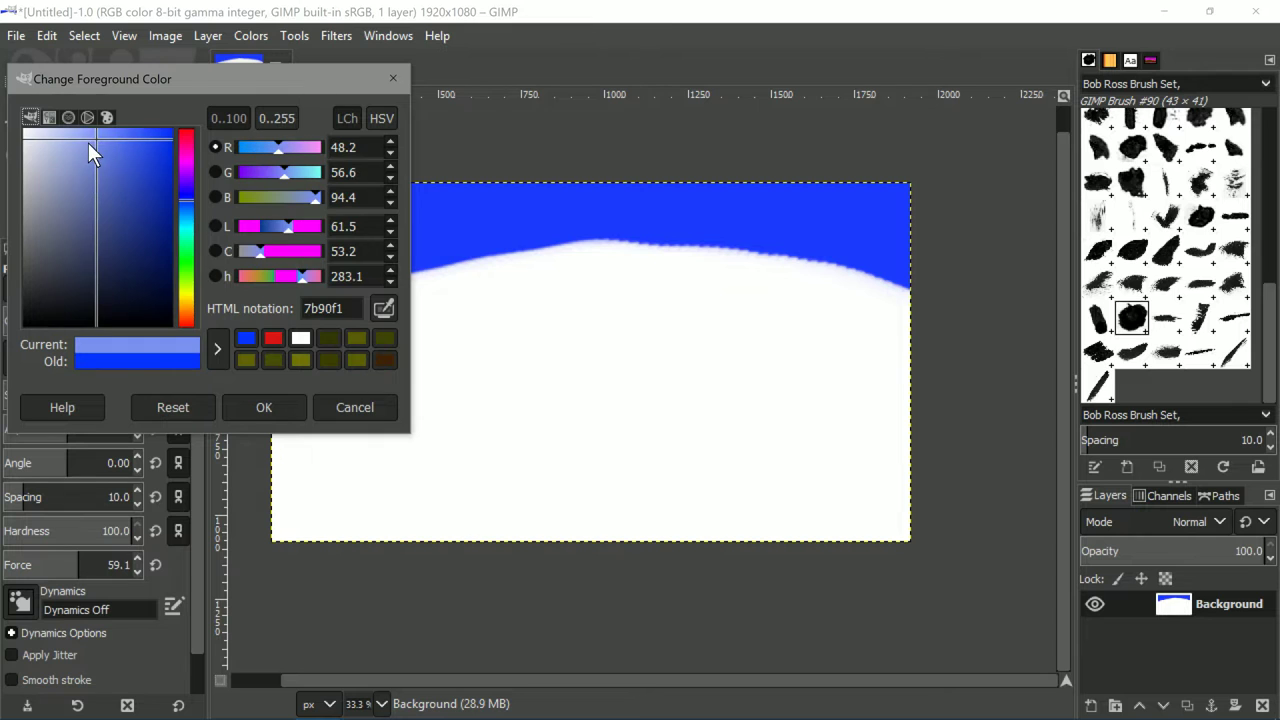
{"action": "left_click", "coordinate": [262, 408]}
{"action": "mouse_move", "coordinate": [310, 362]}
{"action": "left_mouse_down"}
{"action": "mouse_move", "coordinate": [300, 357]}
{"action": "mouse_move", "coordinate": [343, 323]}
{"action": "mouse_move", "coordinate": [480, 285]}
{"action": "mouse_move", "coordinate": [660, 277]}
{"action": "mouse_move", "coordinate": [857, 320]}
{"action": "mouse_move", "coordinate": [834, 294]}
{"action": "left_mouse_up"}
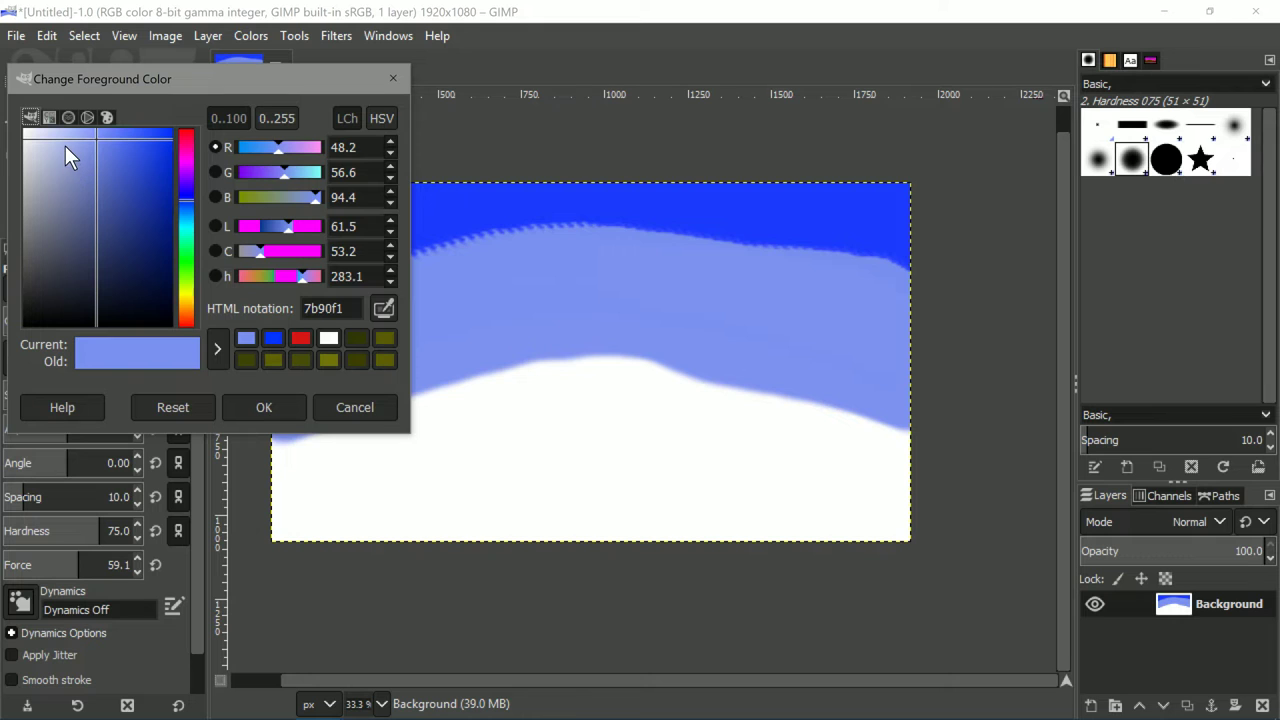
Paint the remaining white area at the bottom in pale blue b1befb with the Hardness 075 brush at size 171.
{"action": "left_click_drag", "start_coordinate": [67, 133], "coordinate": [78, 137]}
{"action": "left_click", "coordinate": [68, 133]}
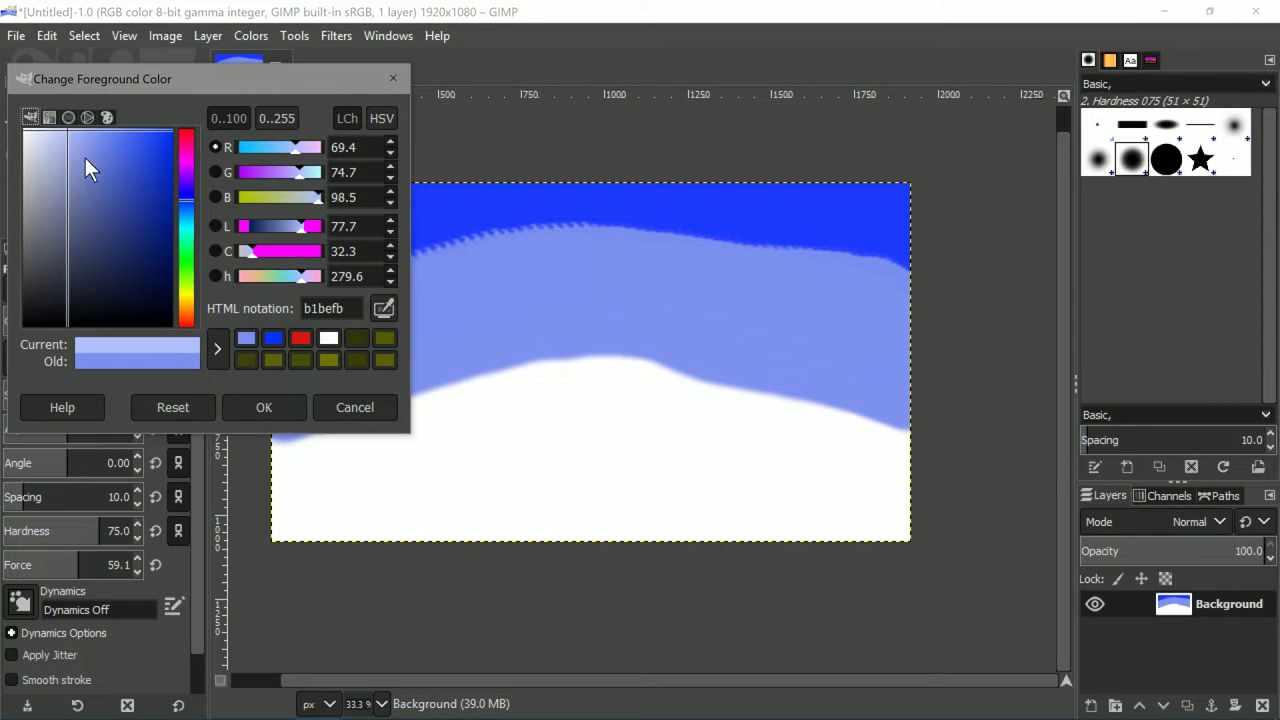
{"action": "left_click", "coordinate": [263, 413]}
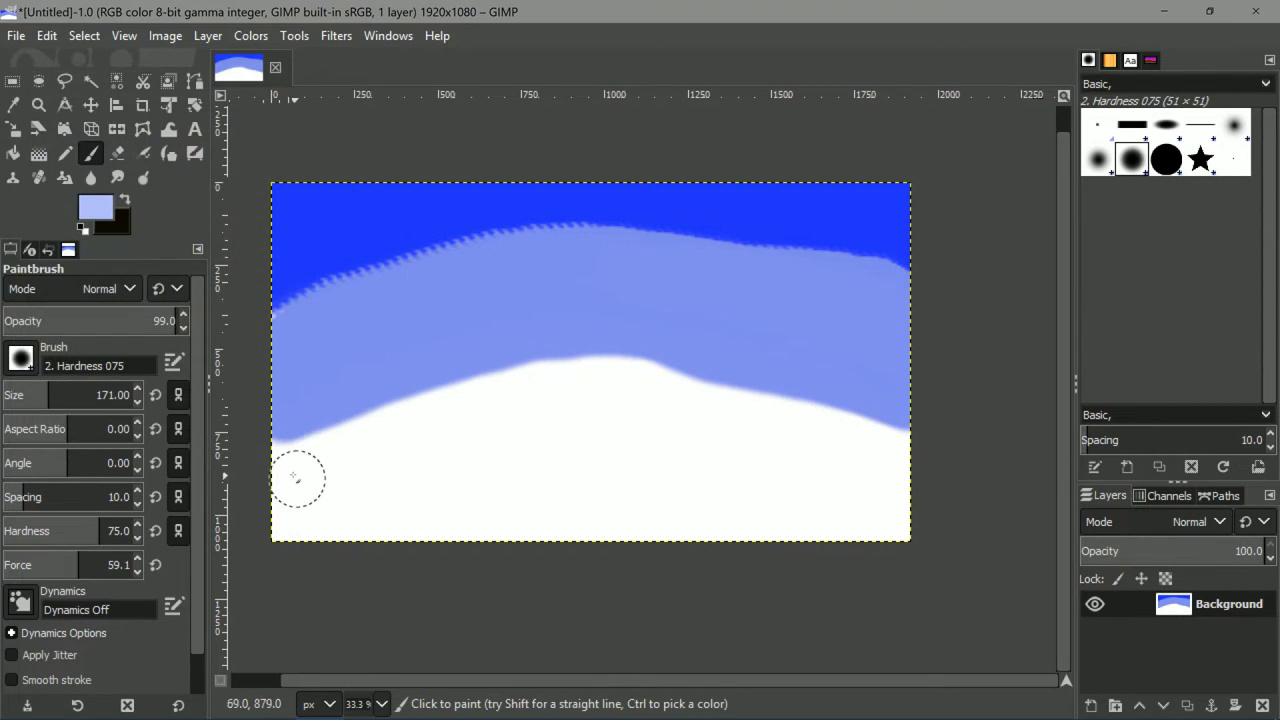
{"action": "mouse_move", "coordinate": [288, 478]}
{"action": "left_mouse_down"}
{"action": "mouse_move", "coordinate": [414, 410]}
{"action": "mouse_move", "coordinate": [589, 378]}
{"action": "mouse_move", "coordinate": [906, 449]}
{"action": "mouse_move", "coordinate": [694, 388]}
{"action": "mouse_move", "coordinate": [556, 373]}
{"action": "mouse_move", "coordinate": [427, 415]}
{"action": "mouse_move", "coordinate": [292, 492]}
{"action": "mouse_move", "coordinate": [537, 412]}
{"action": "mouse_move", "coordinate": [621, 412]}
{"action": "mouse_move", "coordinate": [889, 469]}
{"action": "mouse_move", "coordinate": [565, 448]}
{"action": "mouse_move", "coordinate": [287, 482]}
{"action": "mouse_move", "coordinate": [235, 503]}
{"action": "mouse_move", "coordinate": [481, 461]}
{"action": "mouse_move", "coordinate": [726, 466]}
{"action": "mouse_move", "coordinate": [881, 482]}
{"action": "mouse_move", "coordinate": [315, 512]}
{"action": "mouse_move", "coordinate": [456, 528]}
{"action": "mouse_move", "coordinate": [920, 521]}
{"action": "mouse_move", "coordinate": [895, 516]}
{"action": "mouse_move", "coordinate": [881, 488]}
{"action": "mouse_move", "coordinate": [649, 482]}
{"action": "mouse_move", "coordinate": [560, 443]}
{"action": "mouse_move", "coordinate": [598, 451]}
{"action": "mouse_move", "coordinate": [354, 543]}
{"action": "mouse_move", "coordinate": [285, 552]}
{"action": "mouse_move", "coordinate": [285, 457]}
{"action": "mouse_move", "coordinate": [423, 426]}
{"action": "mouse_move", "coordinate": [861, 459]}
{"action": "mouse_move", "coordinate": [926, 490]}
{"action": "mouse_move", "coordinate": [354, 549]}
{"action": "left_mouse_up"}
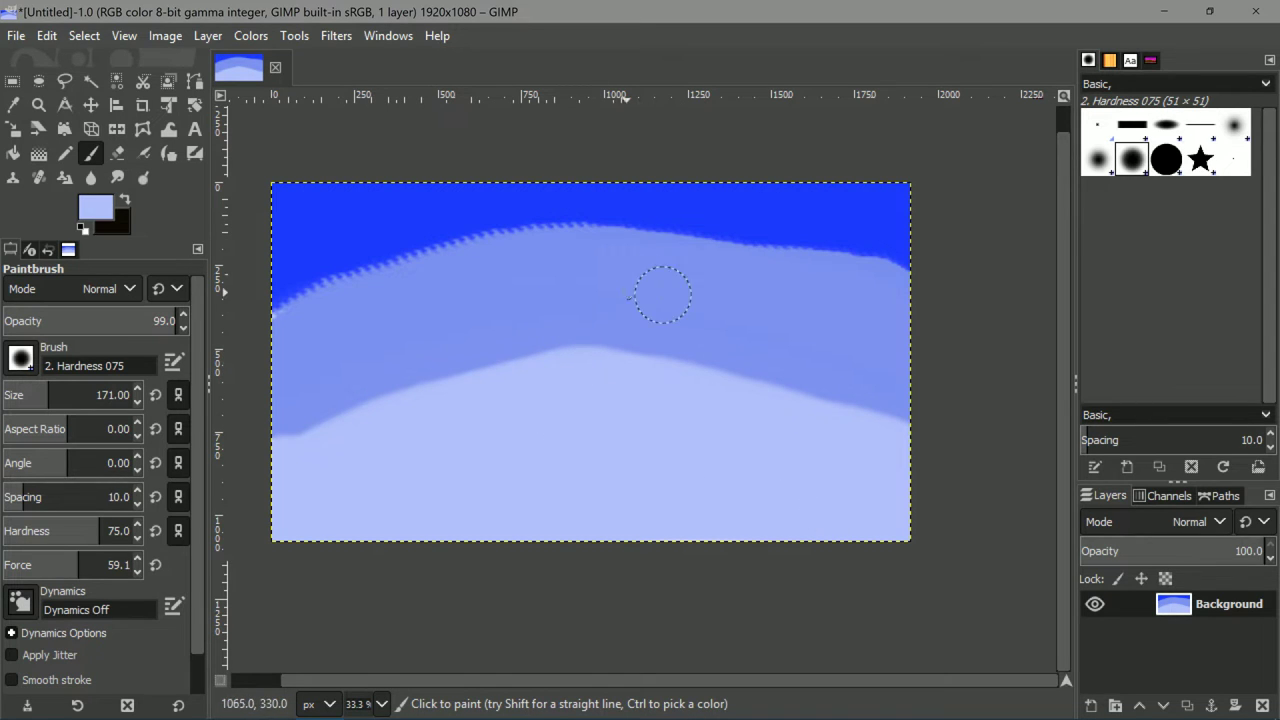
Activate the Smudge tool and switch the brush tag filter from Basic to Bob Ross Brush Set.
{"action": "left_click", "coordinate": [117, 182]}
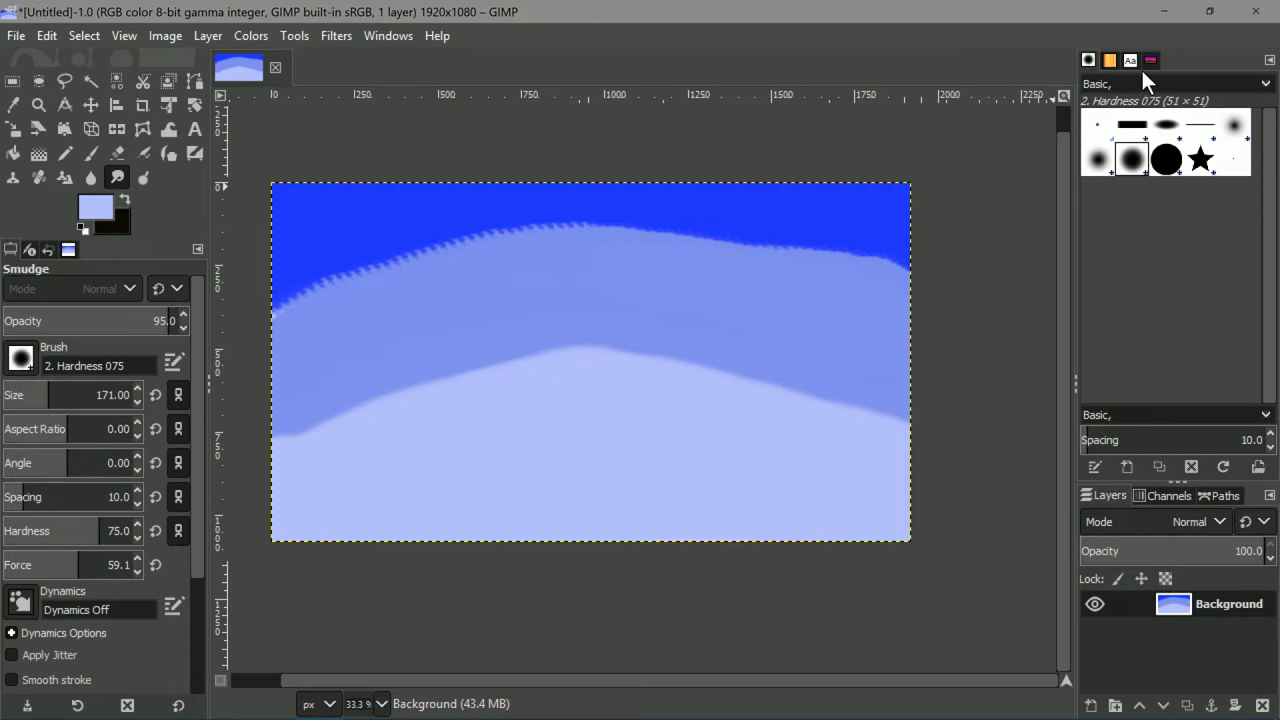
{"action": "left_click", "coordinate": [1263, 85]}
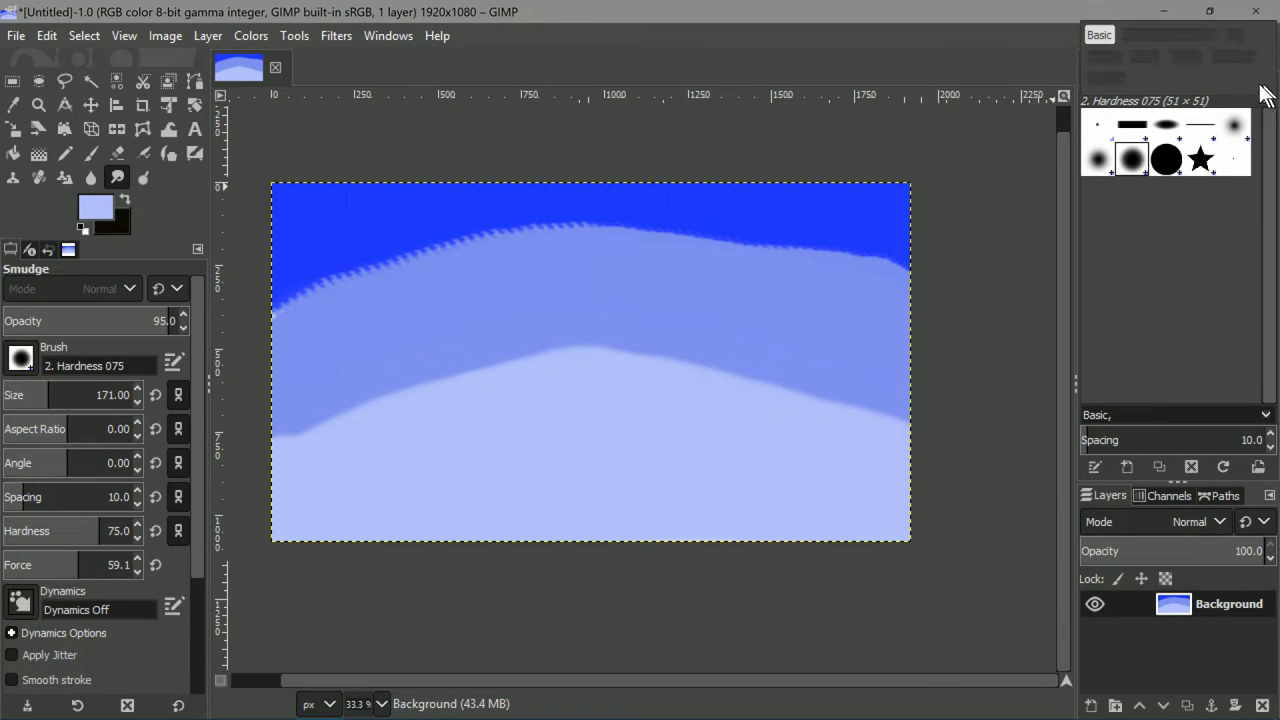
{"action": "left_click", "coordinate": [1104, 36]}
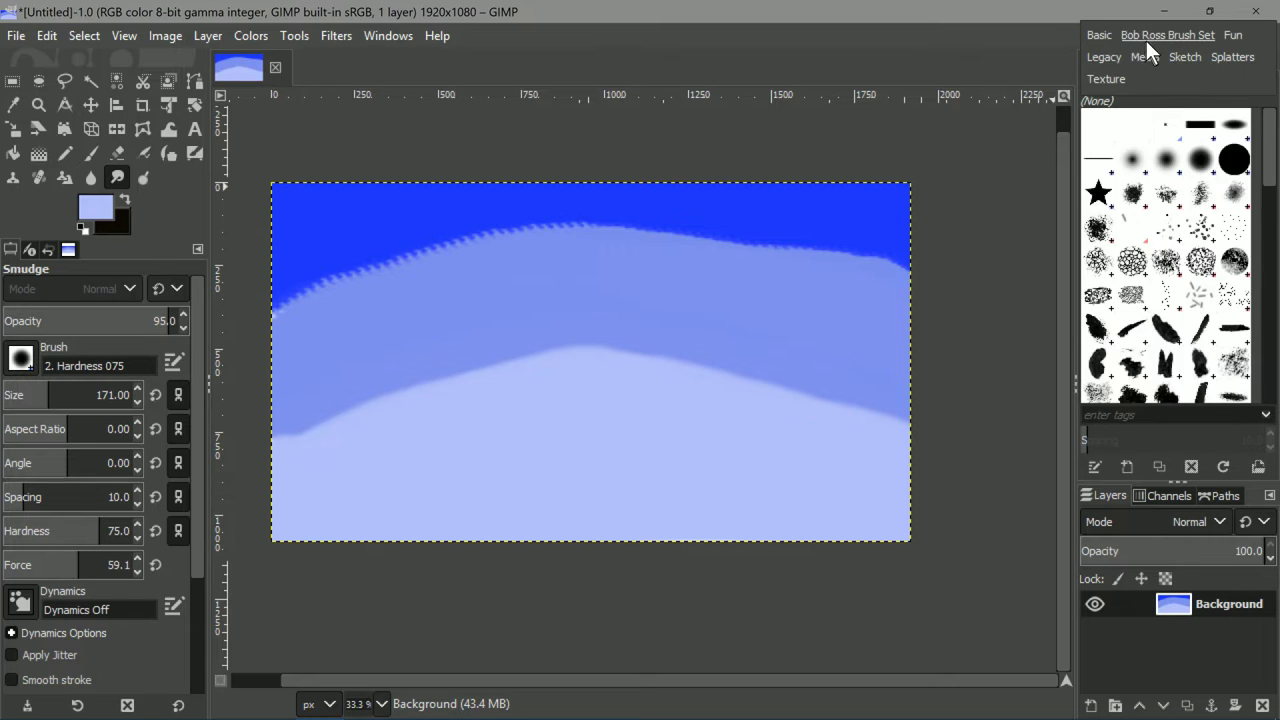
{"action": "left_click", "coordinate": [1150, 37]}
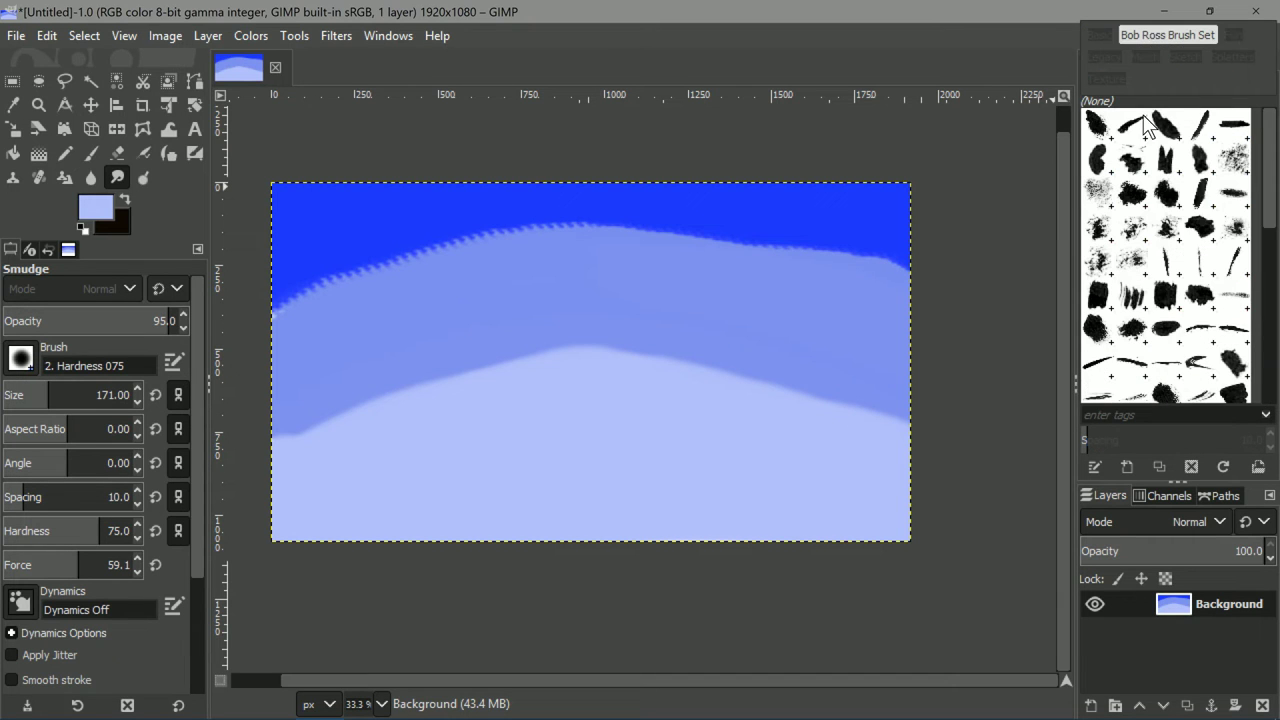
Choose GIMP Brush #90 from the Bob Ross Brush Set for the Smudge tool and enlarge it to size 192.
{"action": "left_click", "coordinate": [1265, 207]}
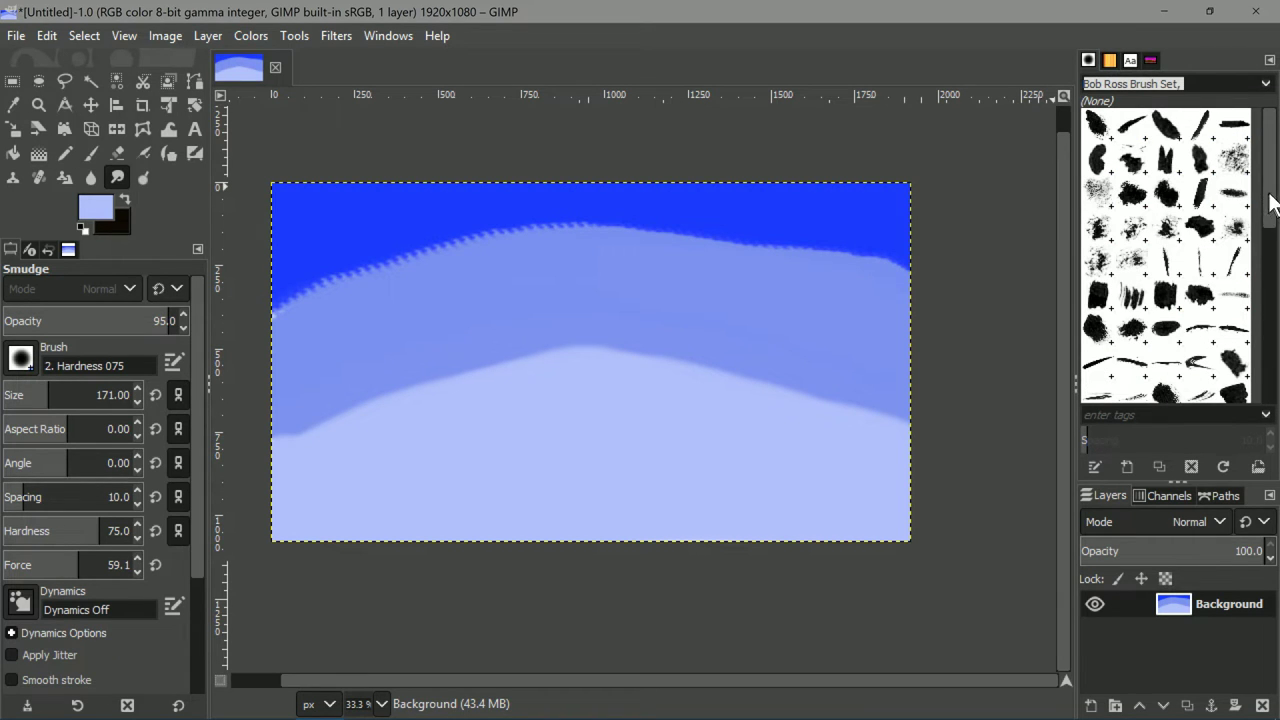
{"action": "left_click_drag", "start_coordinate": [1270, 205], "coordinate": [1270, 300]}
{"action": "left_click", "coordinate": [1132, 318]}
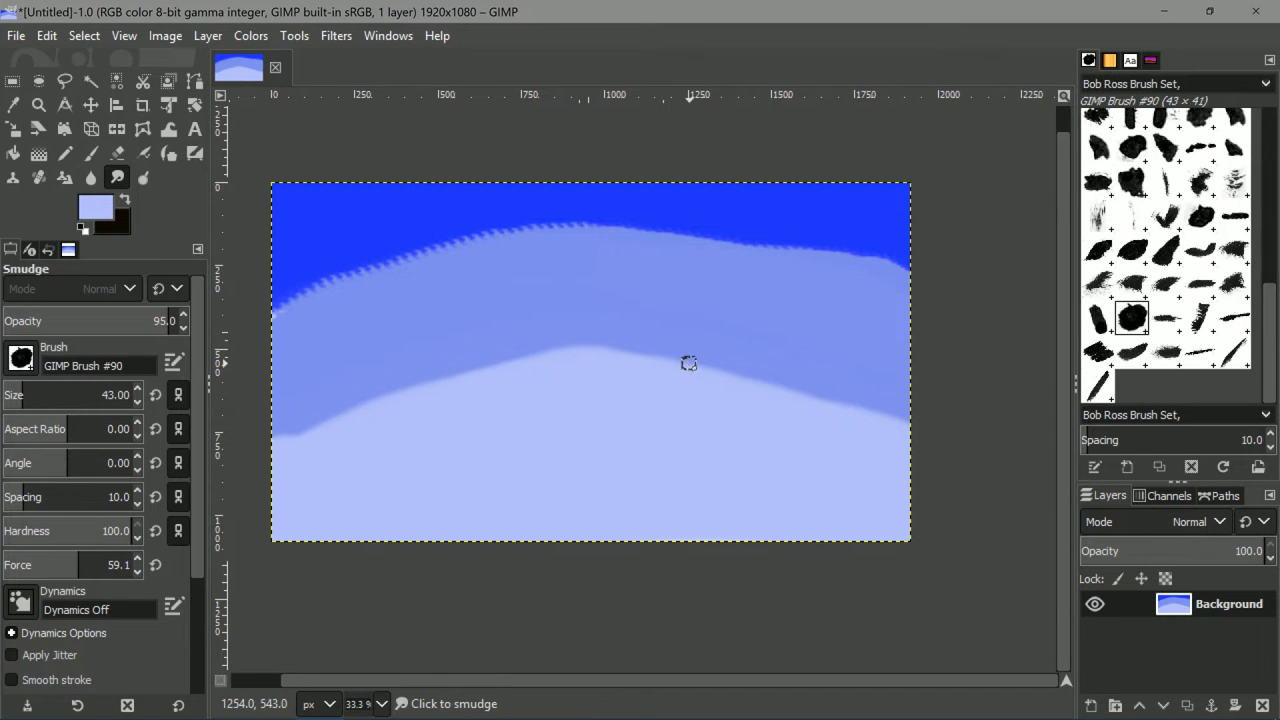
{"action": "key", "text": "bracketright"}
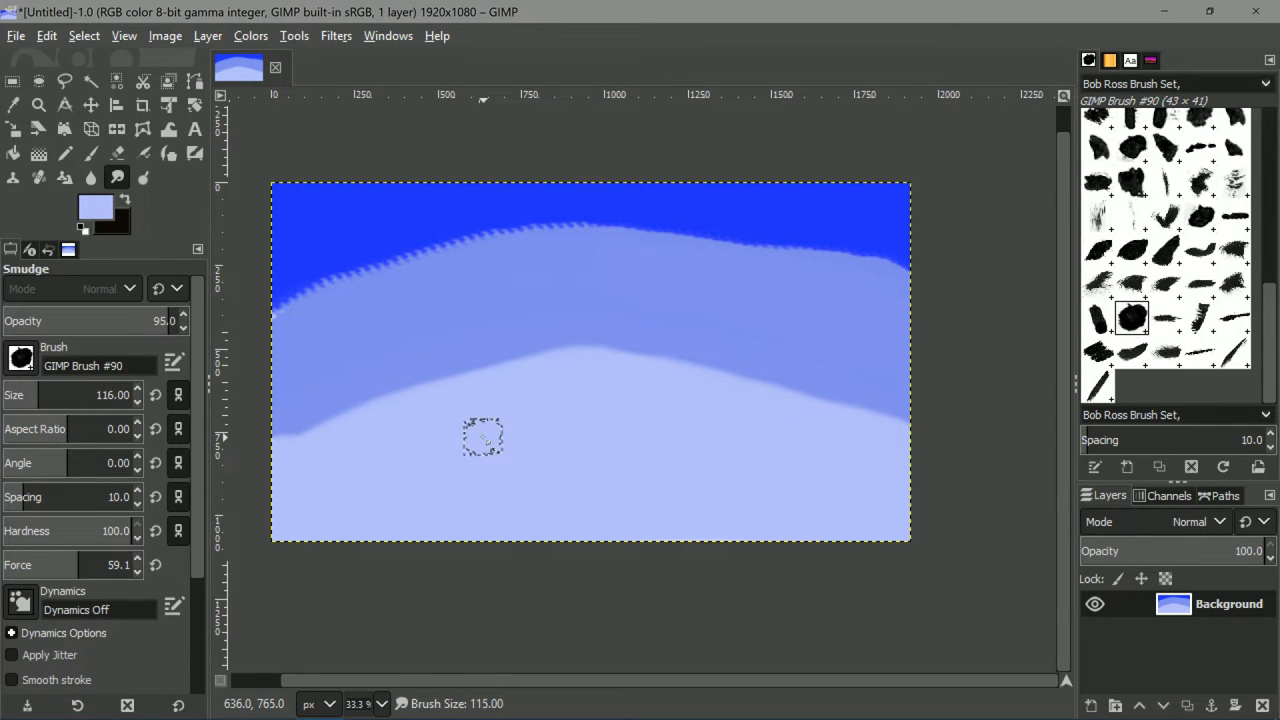
{"action": "key", "text": "bracketright"}
{"action": "key", "text": "bracketright"}
{"action": "key", "text": "bracketright"}
{"action": "key", "text": "bracketright"}
{"action": "key", "text": "bracketright"}
{"action": "key", "text": "bracketright"}
{"action": "key", "text": "bracketright"}
{"action": "key", "text": "bracketright"}
Smudge the borders between the three blue sky bands into soft, cloudy transitions, lowering the Smudge force to 46.8.
{"action": "mouse_move", "coordinate": [286, 309]}
{"action": "left_mouse_down"}
{"action": "mouse_move", "coordinate": [366, 306]}
{"action": "mouse_move", "coordinate": [318, 270]}
{"action": "mouse_move", "coordinate": [290, 288]}
{"action": "mouse_move", "coordinate": [414, 259]}
{"action": "mouse_move", "coordinate": [386, 260]}
{"action": "mouse_move", "coordinate": [468, 239]}
{"action": "mouse_move", "coordinate": [458, 230]}
{"action": "mouse_move", "coordinate": [517, 241]}
{"action": "mouse_move", "coordinate": [524, 225]}
{"action": "mouse_move", "coordinate": [649, 222]}
{"action": "mouse_move", "coordinate": [668, 239]}
{"action": "mouse_move", "coordinate": [919, 282]}
{"action": "mouse_move", "coordinate": [657, 228]}
{"action": "mouse_move", "coordinate": [621, 255]}
{"action": "mouse_move", "coordinate": [663, 241]}
{"action": "mouse_move", "coordinate": [571, 229]}
{"action": "mouse_move", "coordinate": [421, 265]}
{"action": "mouse_move", "coordinate": [467, 262]}
{"action": "mouse_move", "coordinate": [438, 253]}
{"action": "mouse_move", "coordinate": [304, 278]}
{"action": "mouse_move", "coordinate": [383, 286]}
{"action": "mouse_move", "coordinate": [332, 277]}
{"action": "mouse_move", "coordinate": [261, 320]}
{"action": "mouse_move", "coordinate": [396, 276]}
{"action": "mouse_move", "coordinate": [405, 254]}
{"action": "mouse_move", "coordinate": [249, 314]}
{"action": "mouse_move", "coordinate": [363, 287]}
{"action": "mouse_move", "coordinate": [508, 227]}
{"action": "mouse_move", "coordinate": [534, 244]}
{"action": "mouse_move", "coordinate": [595, 218]}
{"action": "mouse_move", "coordinate": [830, 253]}
{"action": "mouse_move", "coordinate": [922, 283]}
{"action": "left_mouse_up"}
{"action": "mouse_move", "coordinate": [315, 430]}
{"action": "left_mouse_down"}
{"action": "mouse_move", "coordinate": [533, 354]}
{"action": "mouse_move", "coordinate": [654, 347]}
{"action": "mouse_move", "coordinate": [636, 349]}
{"action": "mouse_move", "coordinate": [796, 379]}
{"action": "mouse_move", "coordinate": [770, 369]}
{"action": "mouse_move", "coordinate": [843, 372]}
{"action": "mouse_move", "coordinate": [913, 407]}
{"action": "mouse_move", "coordinate": [821, 368]}
{"action": "mouse_move", "coordinate": [923, 412]}
{"action": "mouse_move", "coordinate": [883, 418]}
{"action": "mouse_move", "coordinate": [842, 377]}
{"action": "mouse_move", "coordinate": [902, 404]}
{"action": "mouse_move", "coordinate": [860, 406]}
{"action": "mouse_move", "coordinate": [834, 383]}
{"action": "mouse_move", "coordinate": [811, 409]}
{"action": "mouse_move", "coordinate": [877, 413]}
{"action": "mouse_move", "coordinate": [701, 366]}
{"action": "mouse_move", "coordinate": [759, 388]}
{"action": "mouse_move", "coordinate": [576, 374]}
{"action": "mouse_move", "coordinate": [627, 366]}
{"action": "mouse_move", "coordinate": [447, 392]}
{"action": "mouse_move", "coordinate": [291, 456]}
{"action": "mouse_move", "coordinate": [445, 371]}
{"action": "mouse_move", "coordinate": [501, 365]}
{"action": "mouse_move", "coordinate": [331, 385]}
{"action": "mouse_move", "coordinate": [371, 413]}
{"action": "mouse_move", "coordinate": [655, 374]}
{"action": "mouse_move", "coordinate": [564, 376]}
{"action": "mouse_move", "coordinate": [403, 332]}
{"action": "mouse_move", "coordinate": [308, 385]}
{"action": "mouse_move", "coordinate": [575, 357]}
{"action": "mouse_move", "coordinate": [727, 365]}
{"action": "mouse_move", "coordinate": [683, 359]}
{"action": "mouse_move", "coordinate": [941, 444]}
{"action": "mouse_move", "coordinate": [803, 412]}
{"action": "mouse_move", "coordinate": [897, 453]}
{"action": "mouse_move", "coordinate": [781, 417]}
{"action": "mouse_move", "coordinate": [862, 449]}
{"action": "mouse_move", "coordinate": [880, 417]}
{"action": "left_mouse_up"}
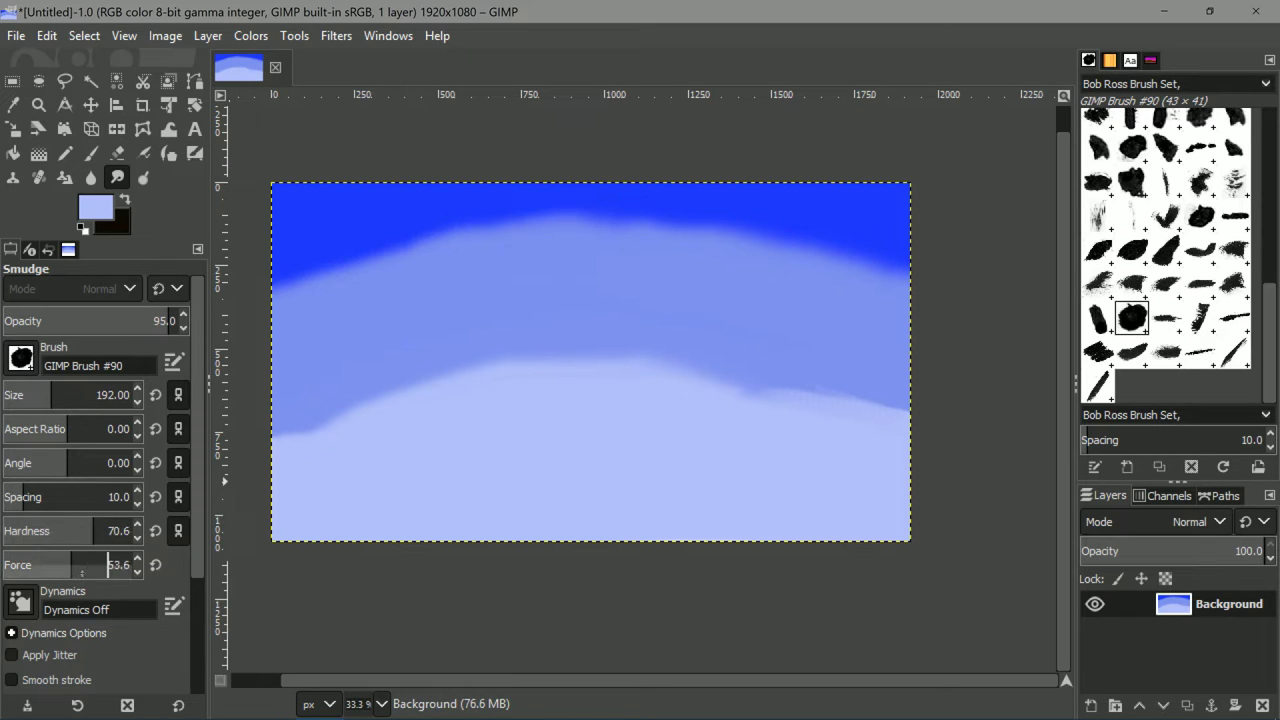
{"action": "left_click_drag", "start_coordinate": [81, 574], "coordinate": [78, 574]}
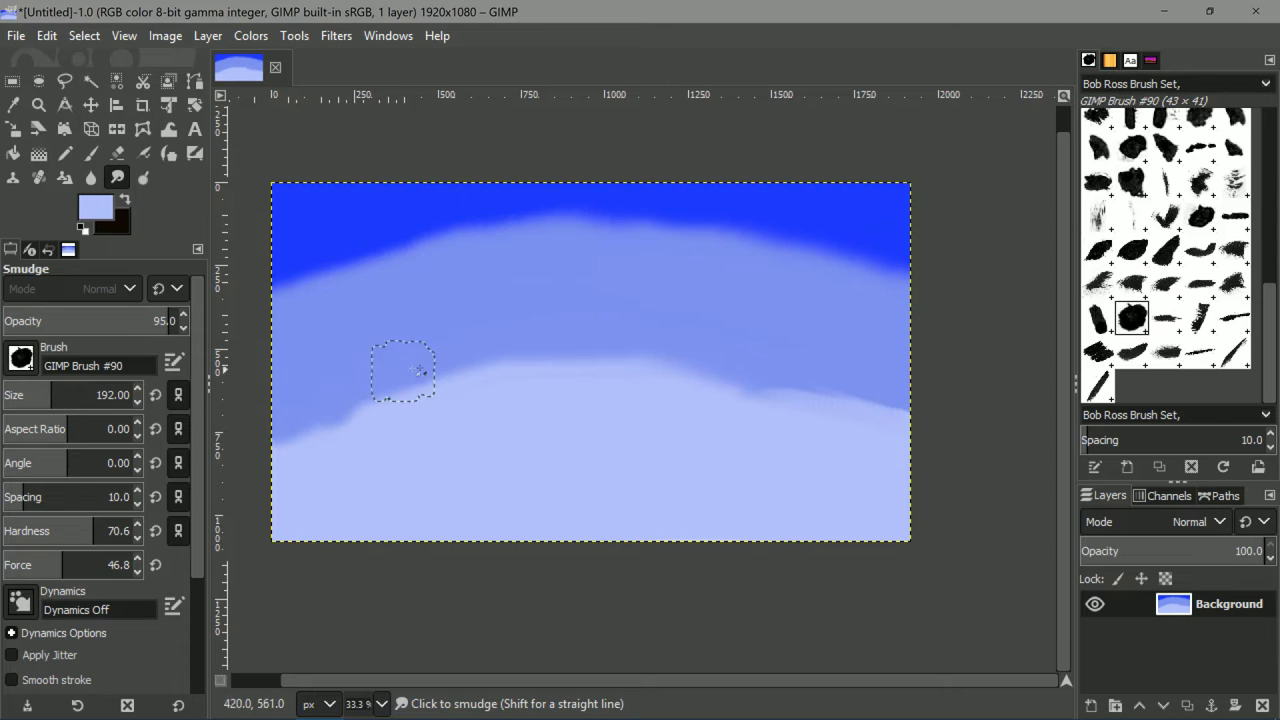
{"action": "mouse_move", "coordinate": [749, 366]}
{"action": "left_mouse_down"}
{"action": "mouse_move", "coordinate": [783, 389]}
{"action": "mouse_move", "coordinate": [881, 410]}
{"action": "mouse_move", "coordinate": [814, 414]}
{"action": "mouse_move", "coordinate": [876, 402]}
{"action": "mouse_move", "coordinate": [851, 394]}
{"action": "left_mouse_up"}
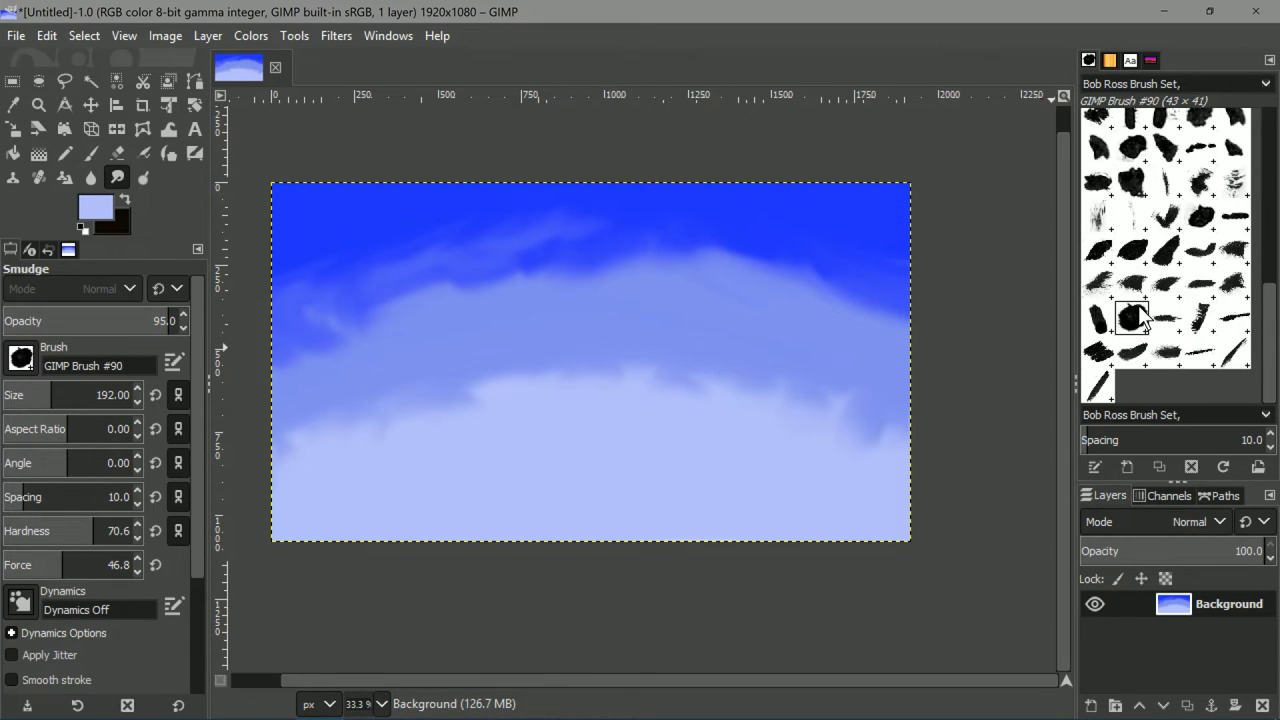
Set the foreground colour to medium sky blue 3a97f0.
{"action": "left_click", "coordinate": [105, 202]}
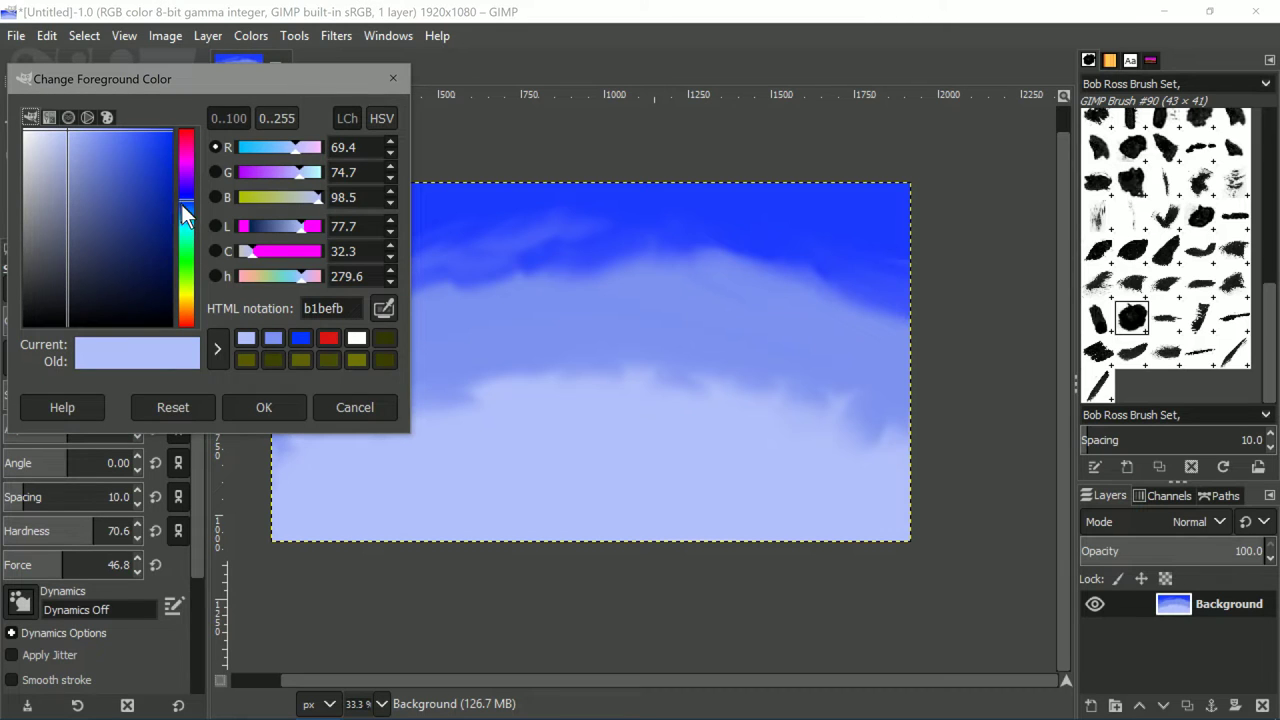
{"action": "left_click_drag", "start_coordinate": [181, 204], "coordinate": [189, 210]}
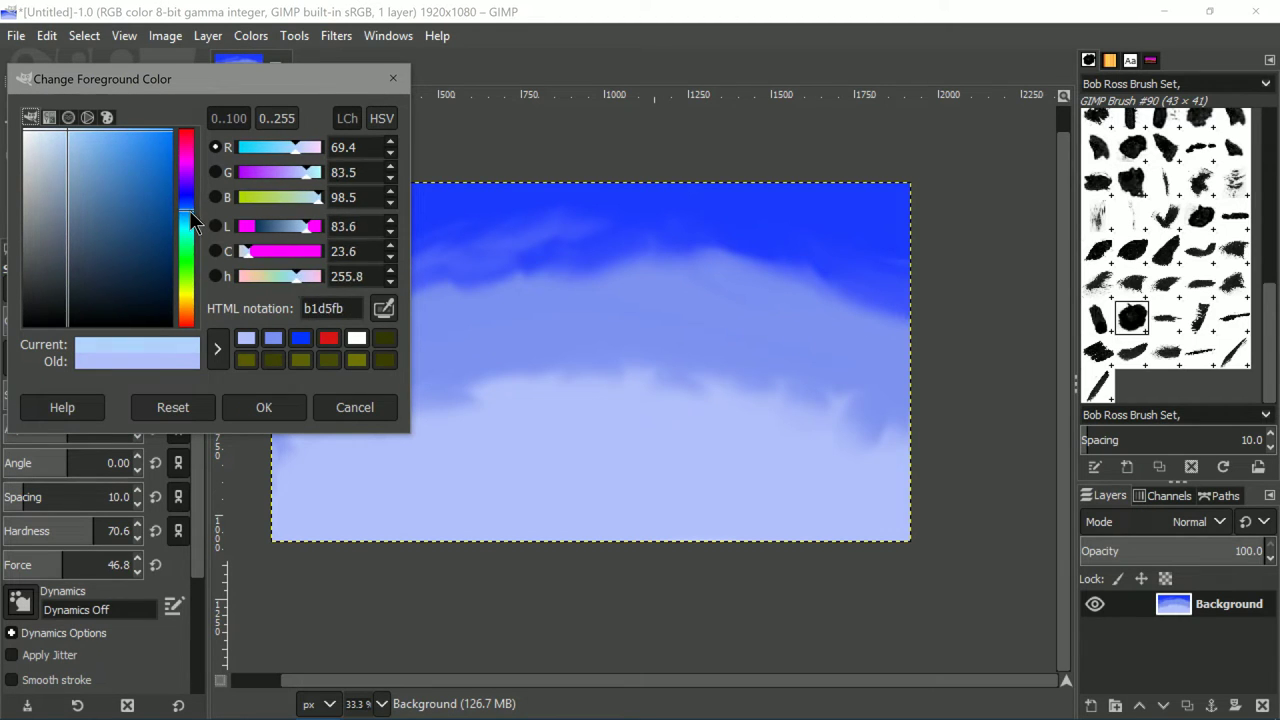
{"action": "left_click_drag", "start_coordinate": [165, 142], "coordinate": [136, 139]}
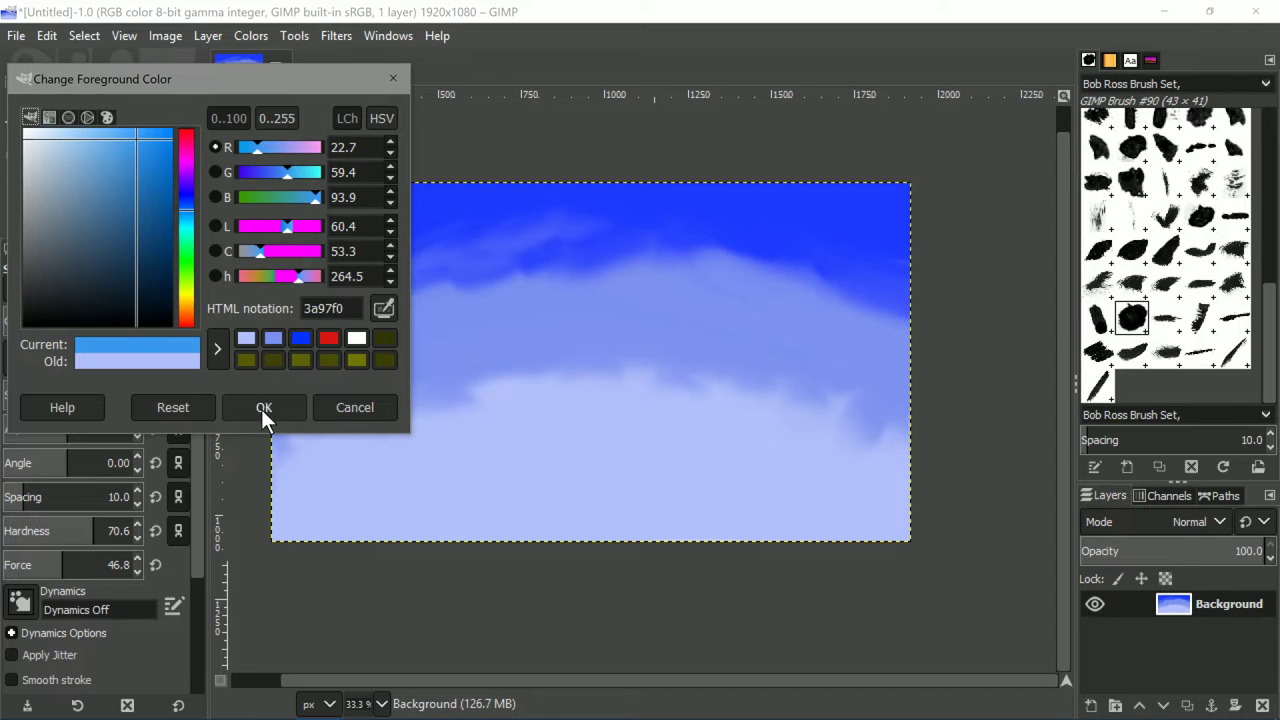
{"action": "left_click", "coordinate": [263, 408]}
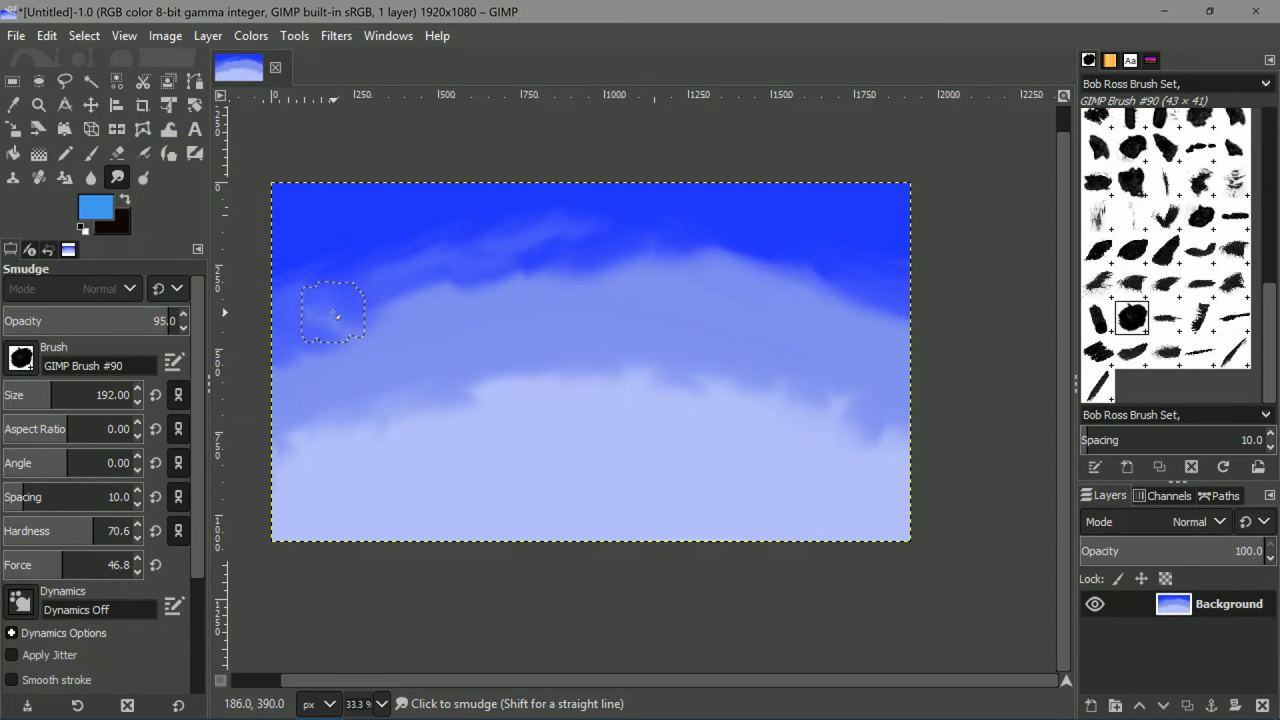
Paint two diagonal ridge lines from the canvas's upper corners down toward the centre with the Paintbrush at size 51.
{"action": "key", "text": "bracketleft"}
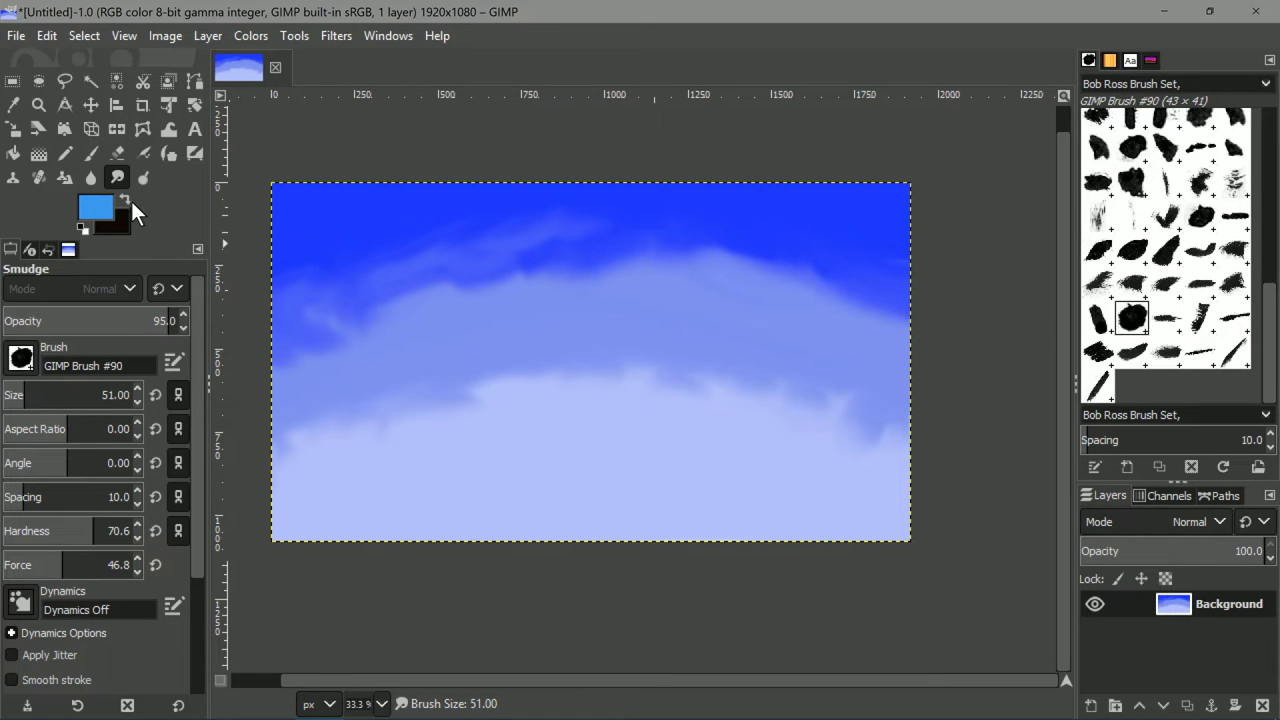
{"action": "left_click", "coordinate": [89, 152]}
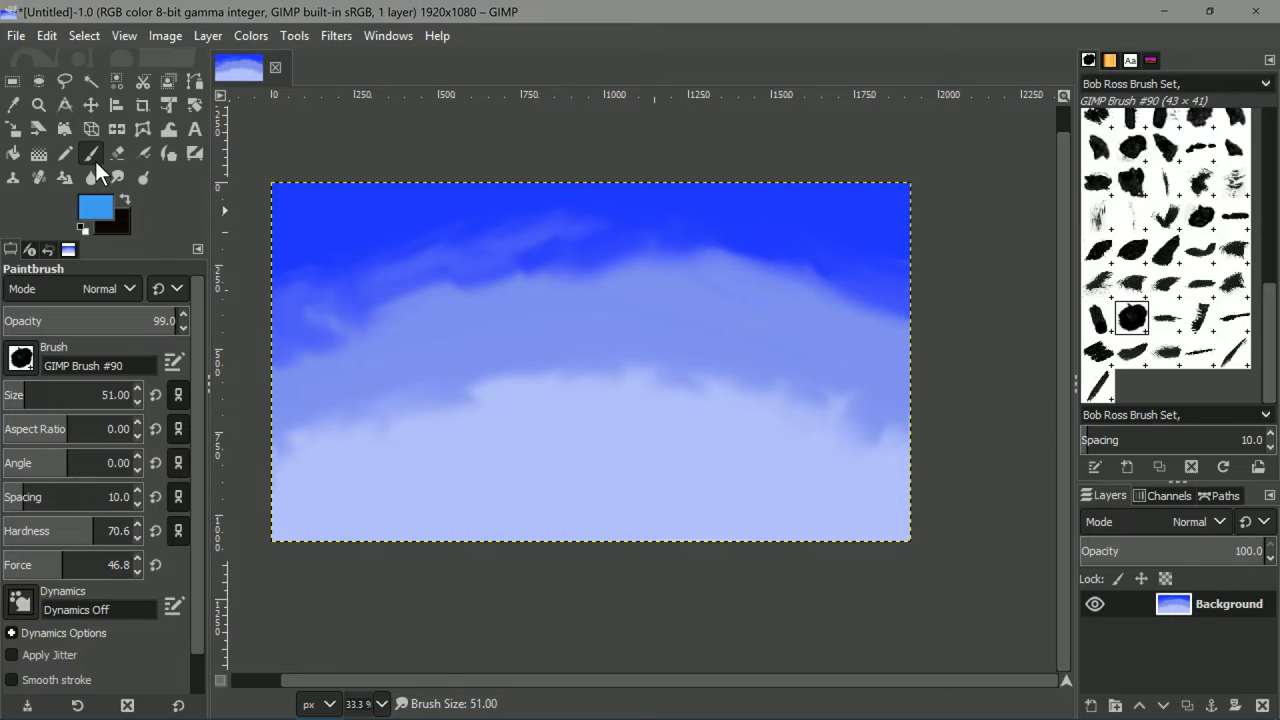
{"action": "left_click_drag", "start_coordinate": [281, 237], "coordinate": [308, 247]}
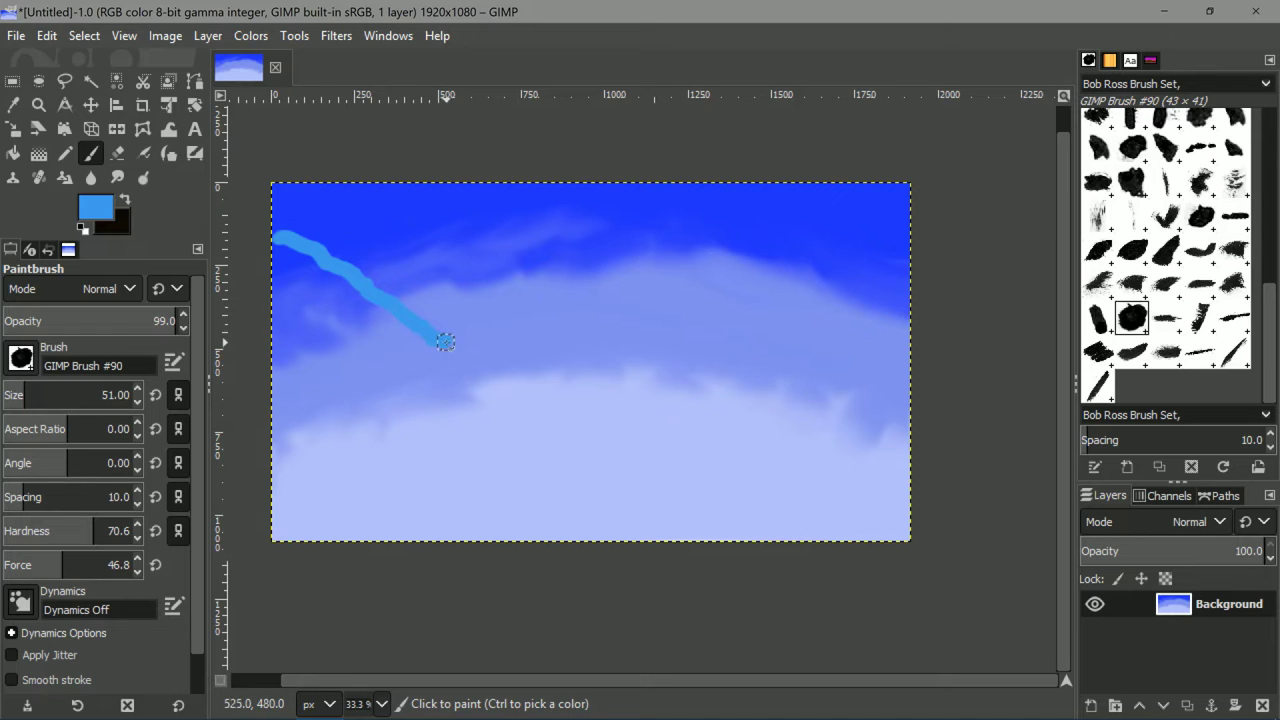
{"action": "left_click_drag", "start_coordinate": [486, 380], "coordinate": [528, 416]}
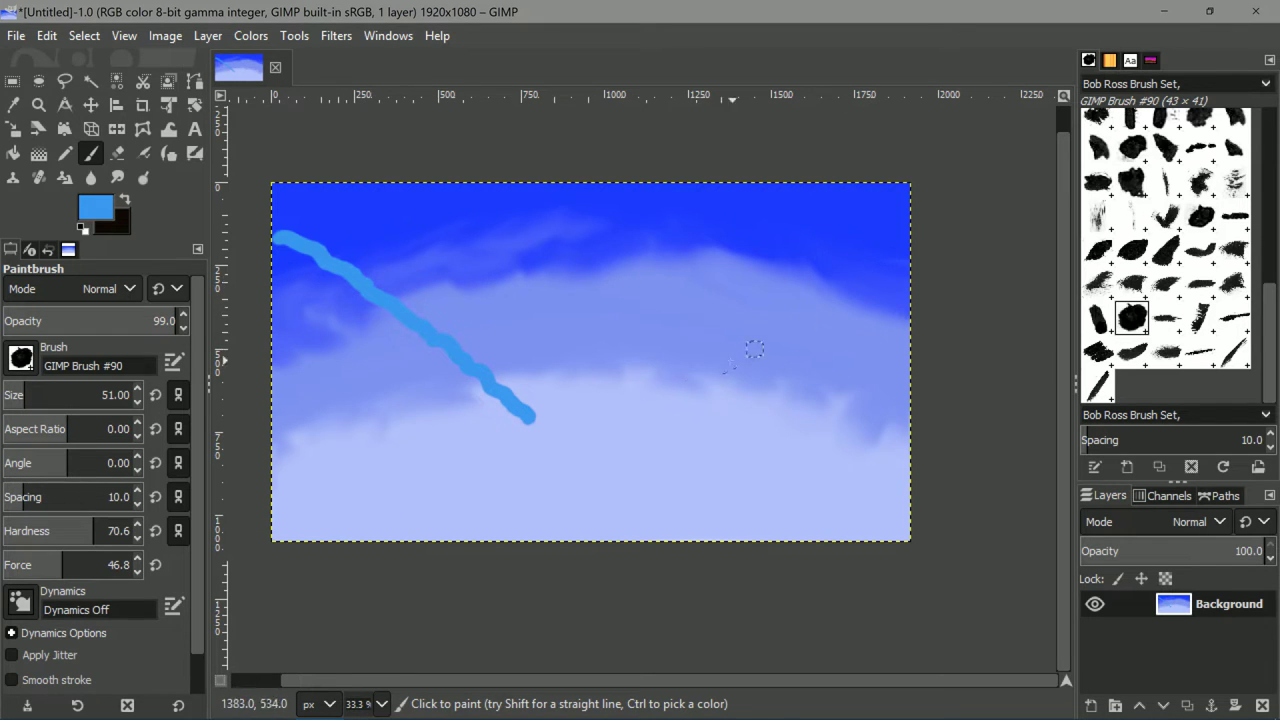
{"action": "left_click_drag", "start_coordinate": [664, 407], "coordinate": [756, 319]}
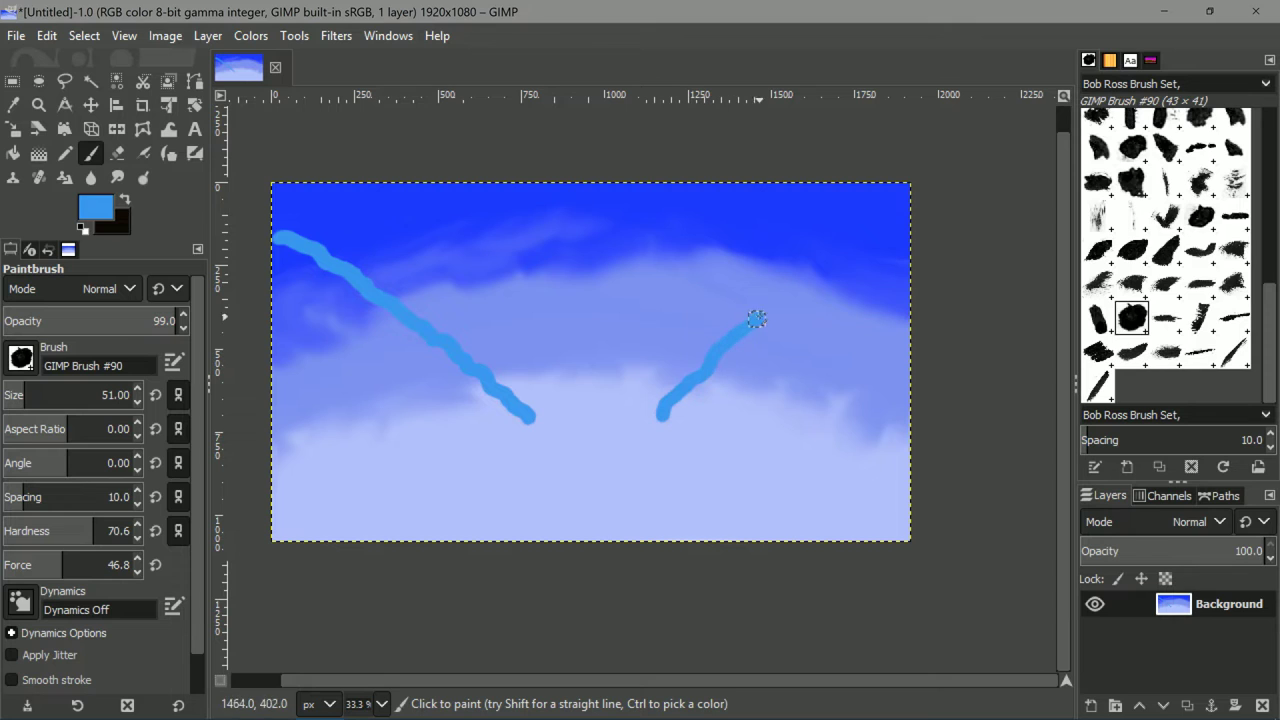
{"action": "left_click_drag", "start_coordinate": [794, 280], "coordinate": [899, 208]}
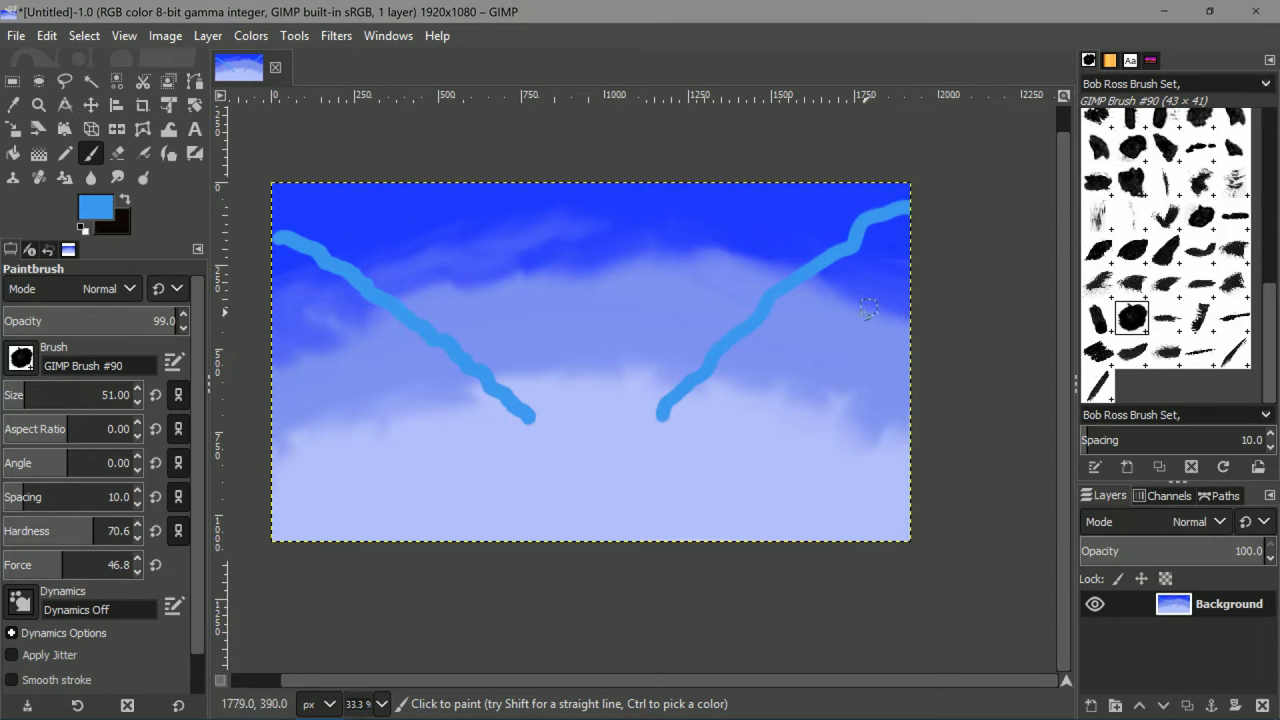
Shade the undersides of the diagonal ridges in darker blue 3282ce and blend the two tones with the Smudge tool.
{"action": "left_click", "coordinate": [95, 208]}
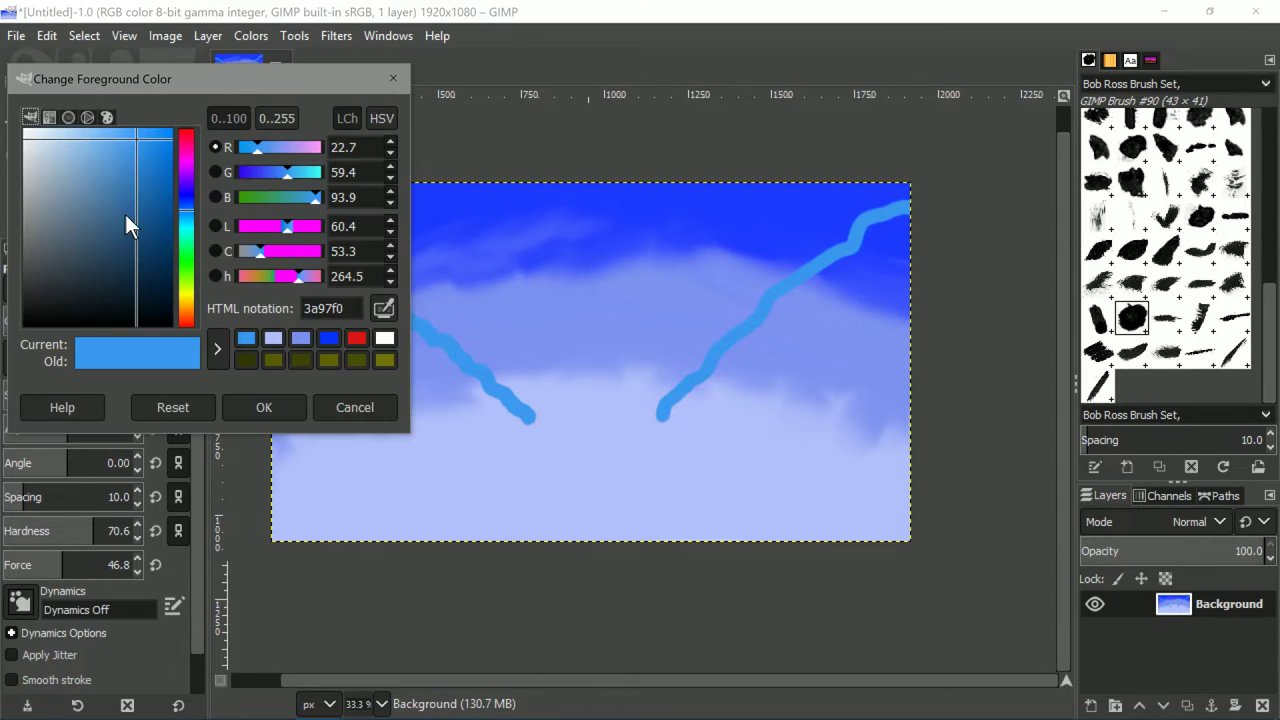
{"action": "left_click", "coordinate": [138, 153]}
{"action": "left_click_drag", "start_coordinate": [138, 155], "coordinate": [136, 167]}
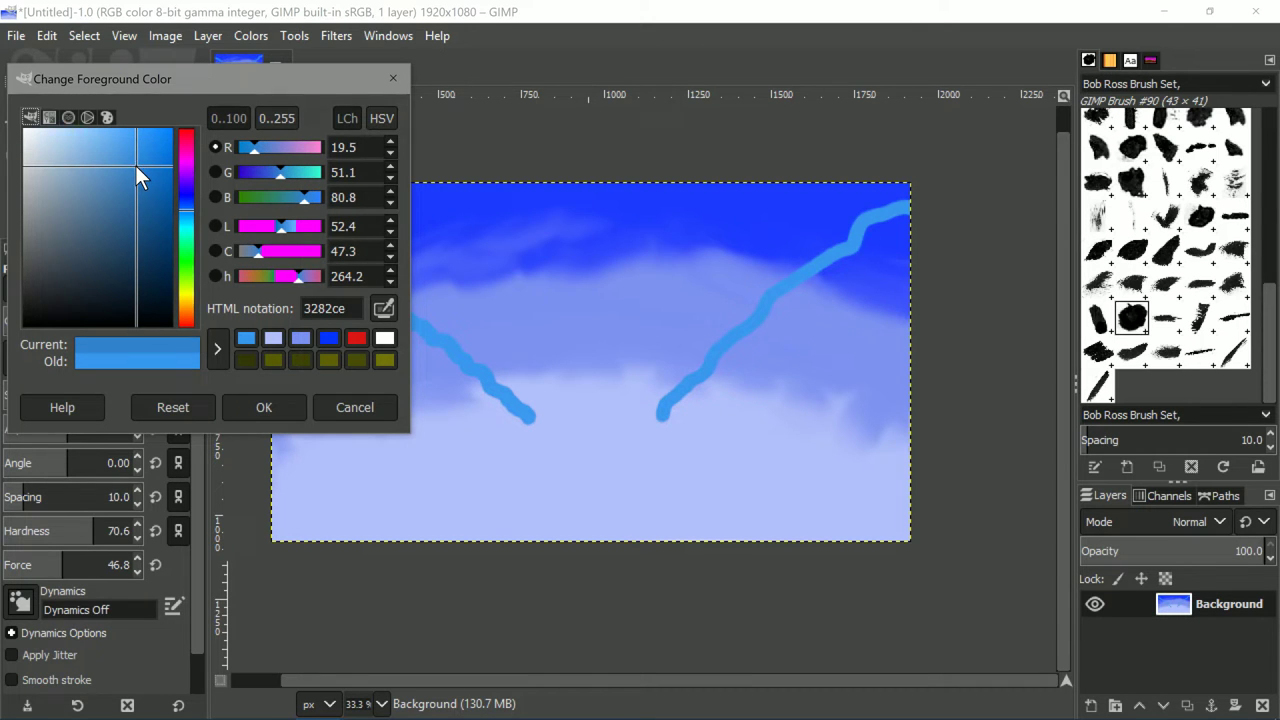
{"action": "left_click", "coordinate": [264, 407]}
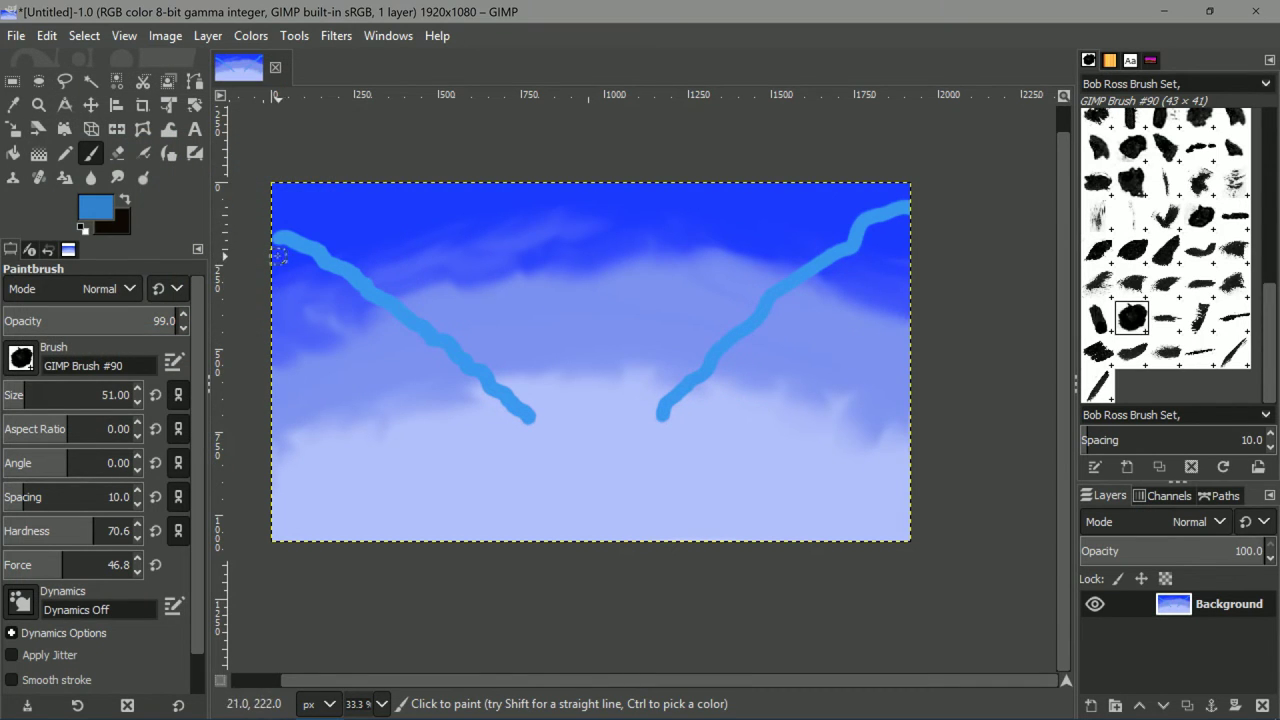
{"action": "left_click_drag", "start_coordinate": [284, 248], "coordinate": [310, 270]}
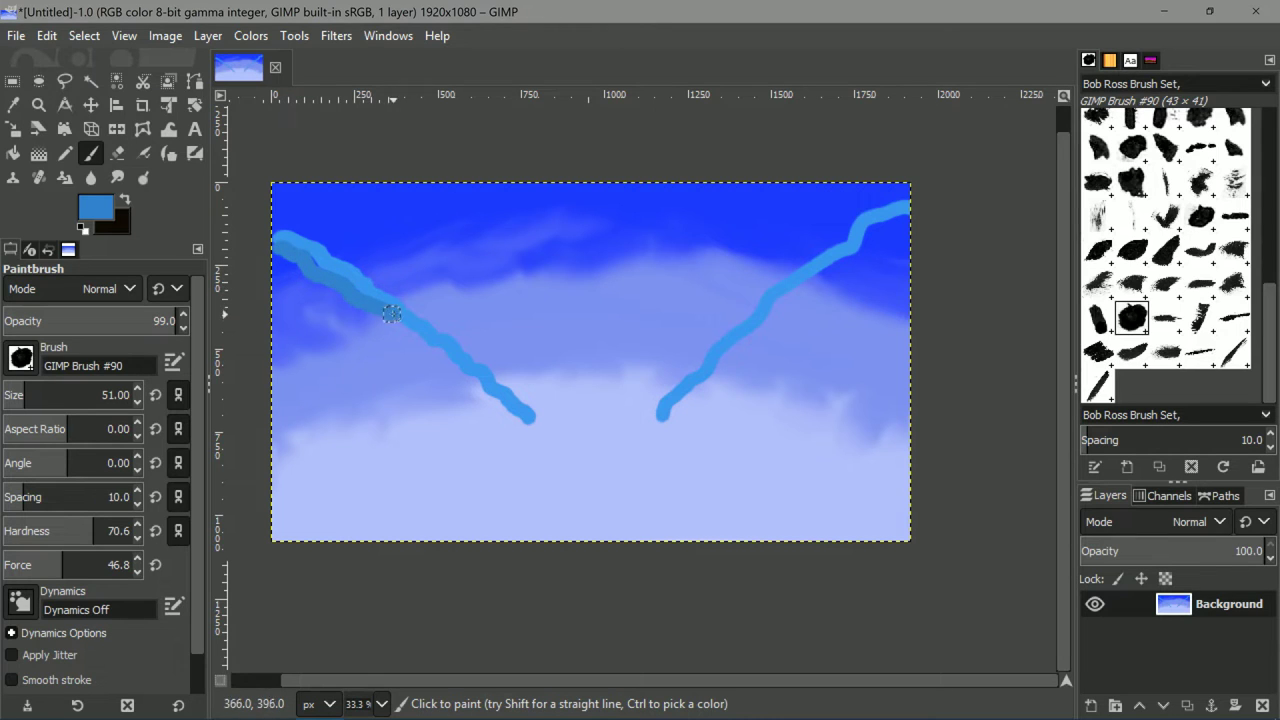
{"action": "left_click_drag", "start_coordinate": [391, 313], "coordinate": [523, 415]}
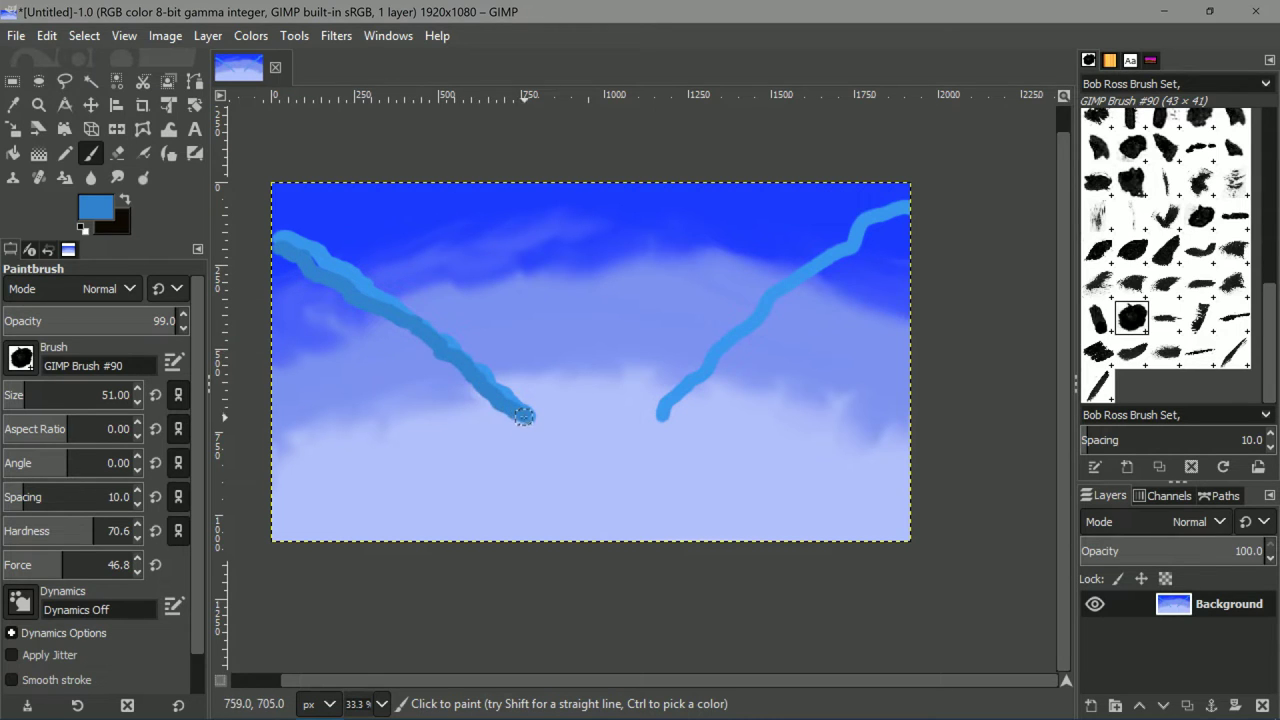
{"action": "left_click", "coordinate": [108, 179]}
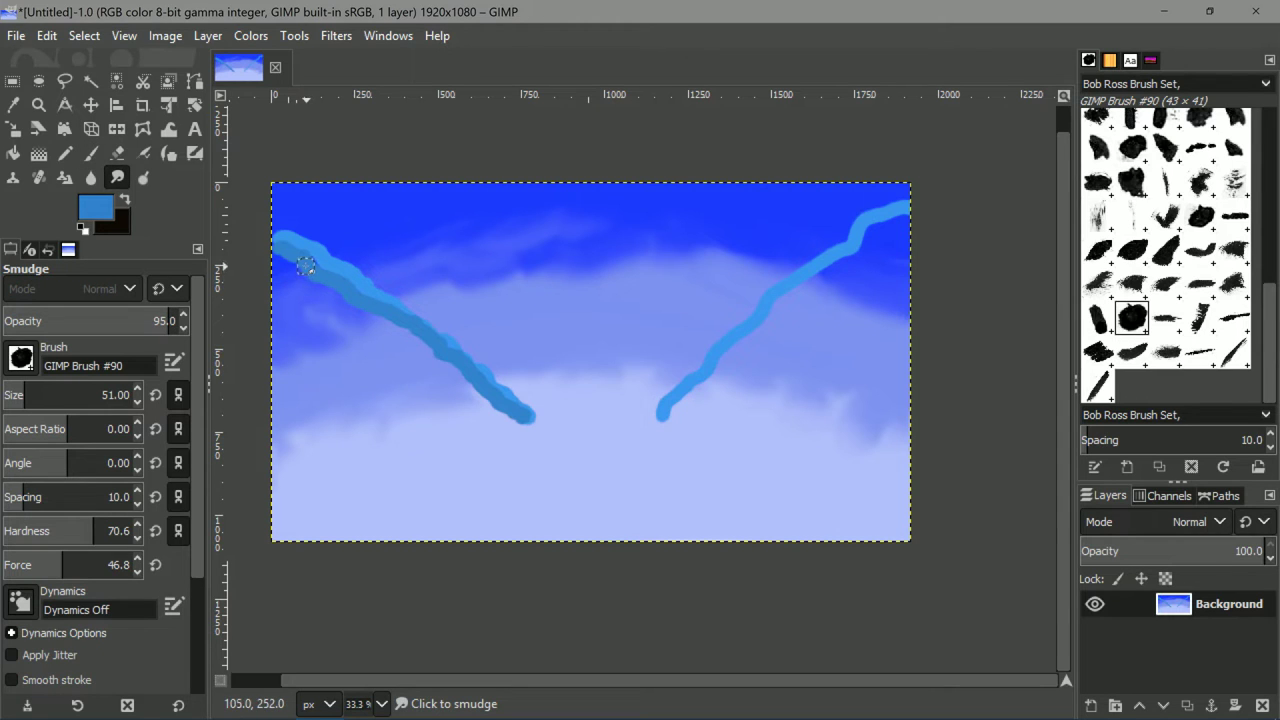
{"action": "left_click_drag", "start_coordinate": [300, 251], "coordinate": [302, 249]}
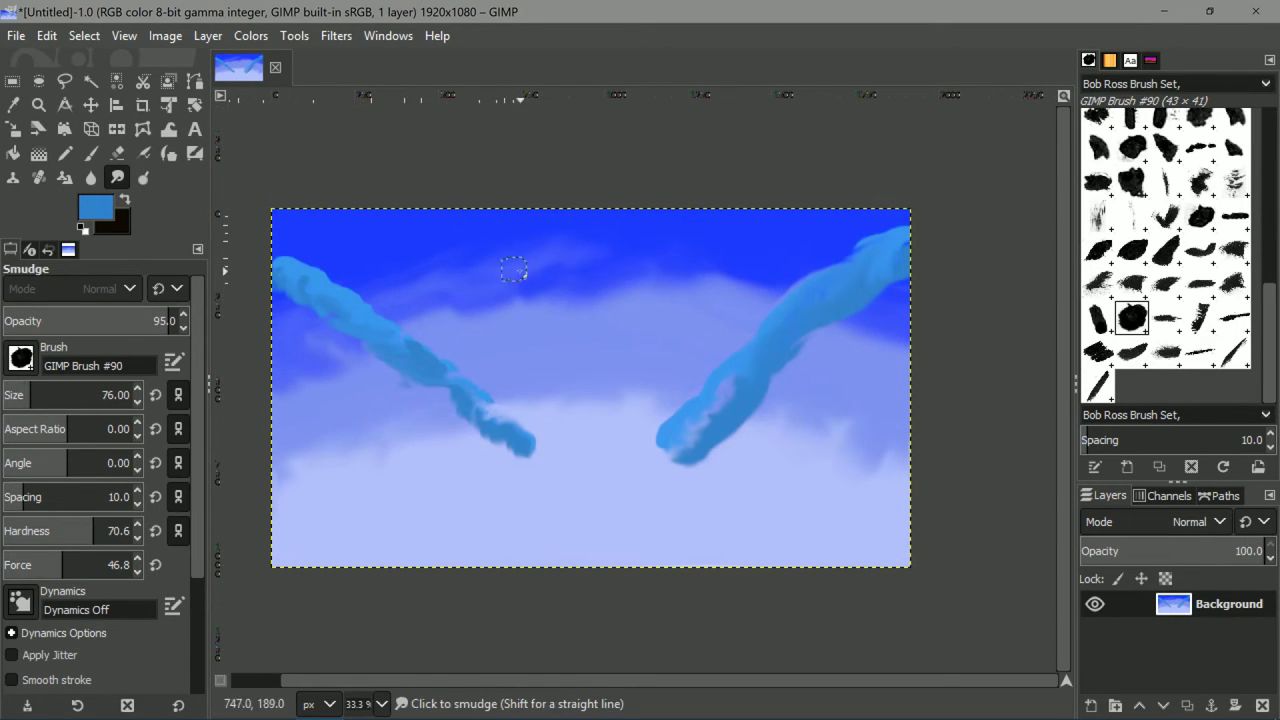
Paint very pale blue snow highlights along the upper edges of both ridges with the Paintbrush at size 76.
{"action": "left_click", "coordinate": [91, 154]}
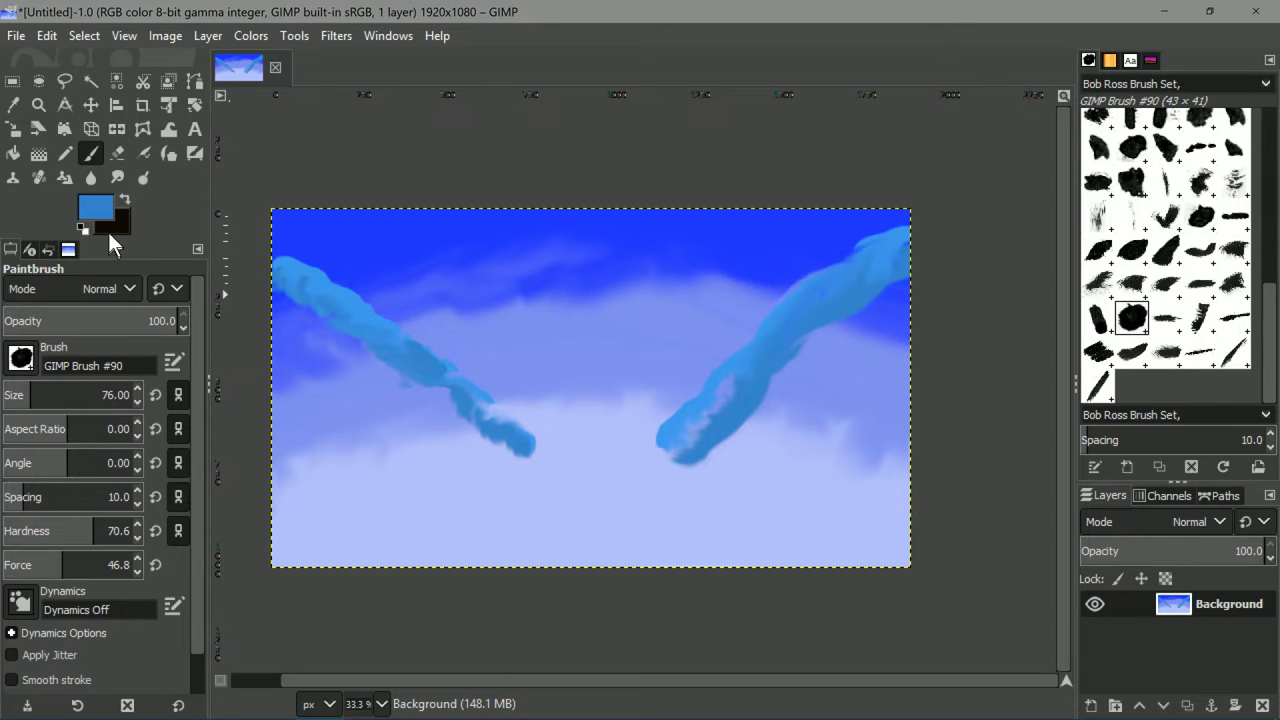
{"action": "left_click", "coordinate": [104, 220]}
{"action": "left_click_drag", "start_coordinate": [148, 223], "coordinate": [51, 134]}
{"action": "left_click", "coordinate": [269, 405]}
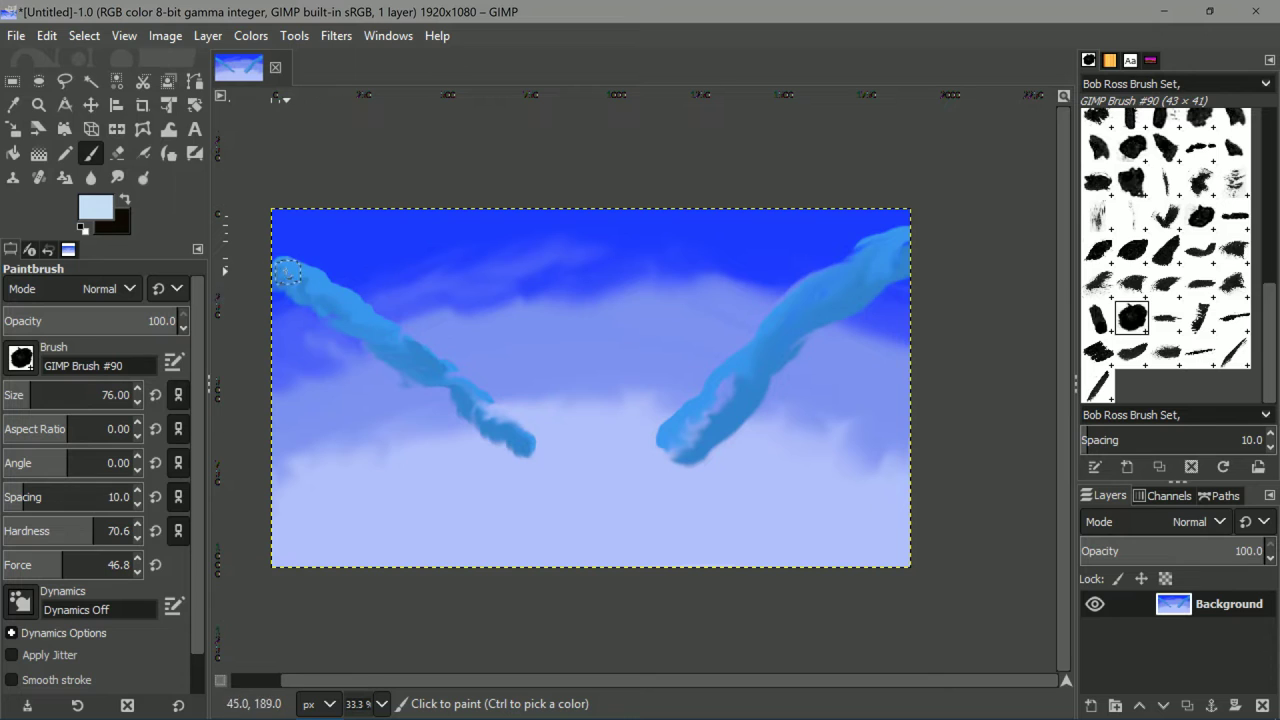
{"action": "mouse_move", "coordinate": [284, 256]}
{"action": "left_mouse_down"}
{"action": "mouse_move", "coordinate": [352, 294]}
{"action": "mouse_move", "coordinate": [412, 317]}
{"action": "mouse_move", "coordinate": [512, 398]}
{"action": "left_mouse_up"}
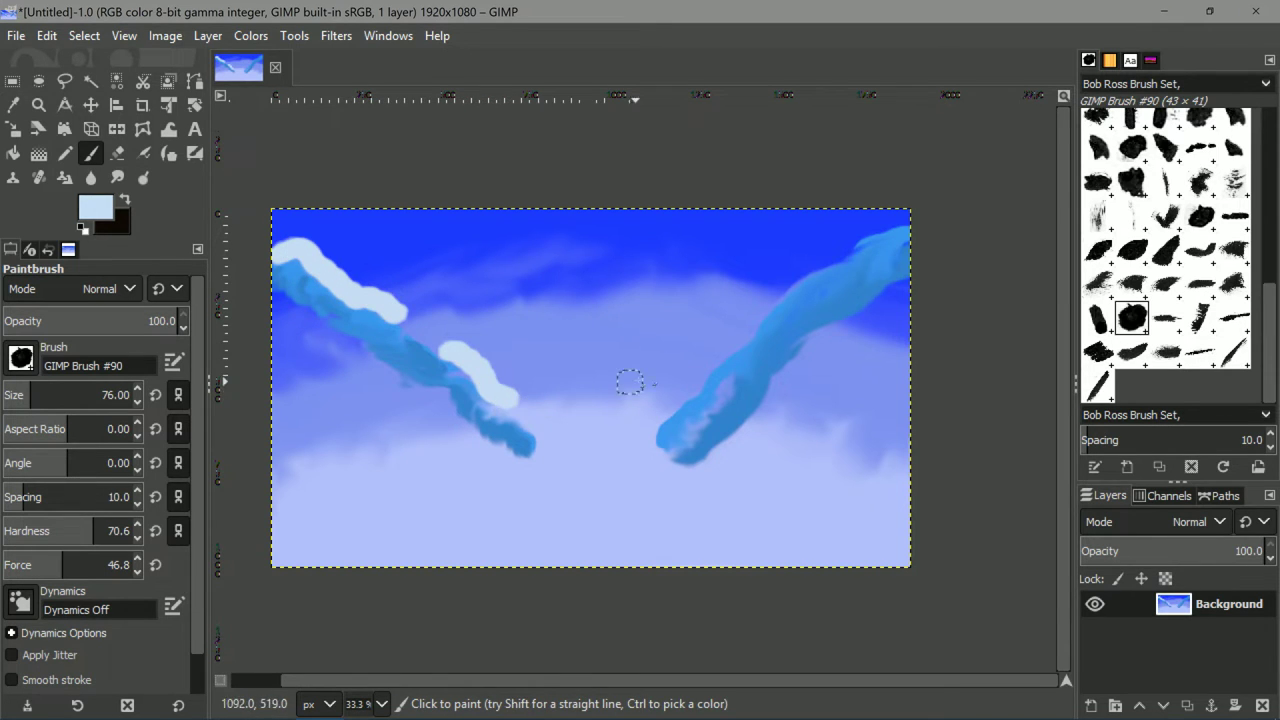
{"action": "left_click_drag", "start_coordinate": [692, 405], "coordinate": [738, 332]}
{"action": "left_click_drag", "start_coordinate": [772, 302], "coordinate": [868, 243]}
Smudge the pale highlights into the blue of both ridges with GIMP Brush #90 at size 76.
{"action": "key", "text": "s"}
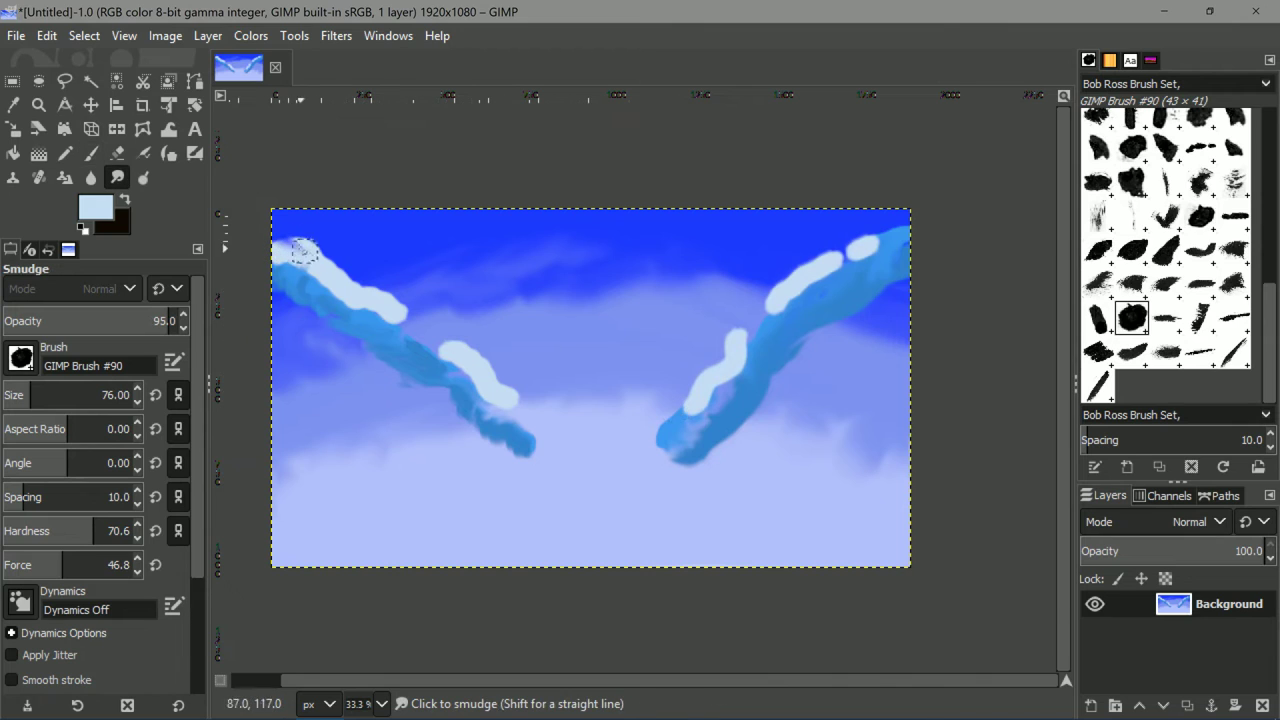
{"action": "mouse_move", "coordinate": [305, 250]}
{"action": "left_mouse_down"}
{"action": "mouse_move", "coordinate": [452, 345]}
{"action": "mouse_move", "coordinate": [442, 335]}
{"action": "mouse_move", "coordinate": [520, 422]}
{"action": "mouse_move", "coordinate": [500, 377]}
{"action": "mouse_move", "coordinate": [295, 272]}
{"action": "mouse_move", "coordinate": [305, 250]}
{"action": "left_mouse_up"}
{"action": "mouse_move", "coordinate": [705, 408]}
{"action": "left_mouse_down"}
{"action": "mouse_move", "coordinate": [671, 428]}
{"action": "mouse_move", "coordinate": [751, 314]}
{"action": "mouse_move", "coordinate": [735, 343]}
{"action": "mouse_move", "coordinate": [773, 296]}
{"action": "mouse_move", "coordinate": [910, 227]}
{"action": "left_mouse_up"}
{"action": "mouse_move", "coordinate": [815, 285]}
{"action": "left_mouse_down"}
{"action": "mouse_move", "coordinate": [741, 337]}
{"action": "mouse_move", "coordinate": [719, 373]}
{"action": "mouse_move", "coordinate": [730, 377]}
{"action": "mouse_move", "coordinate": [695, 414]}
{"action": "left_mouse_up"}
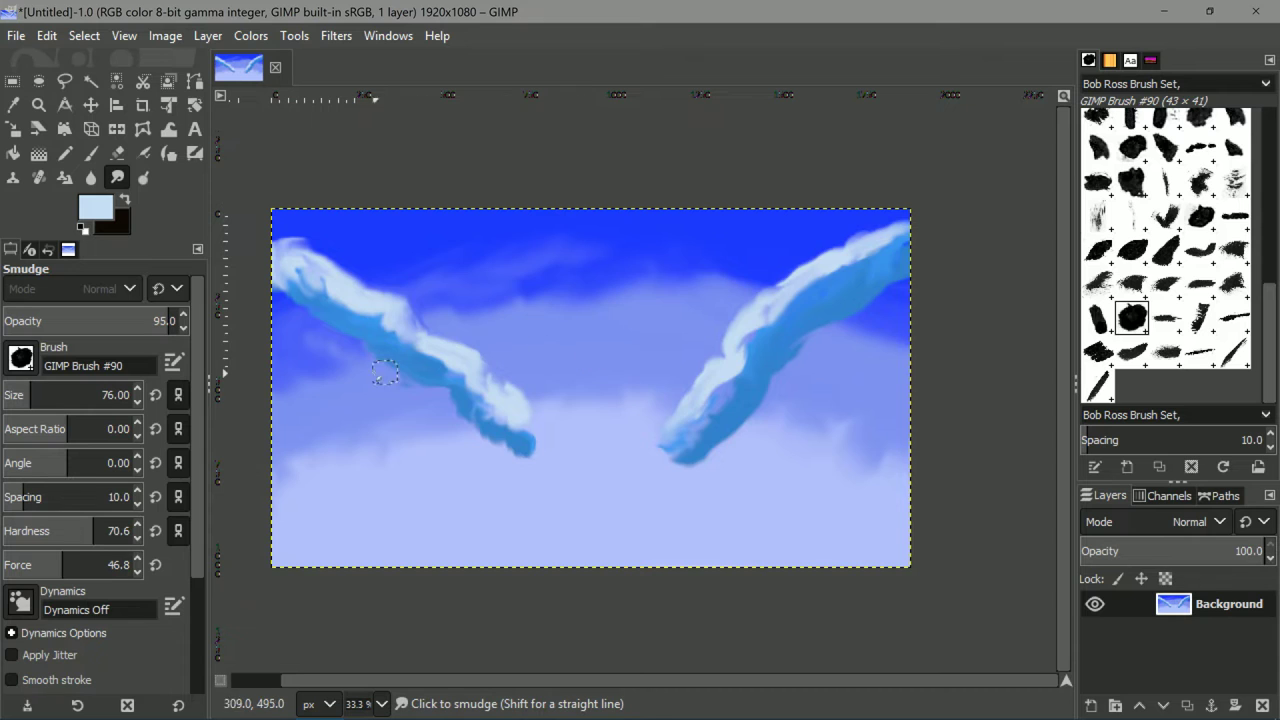
{"action": "scroll", "coordinate": [336, 375], "scroll_direction": "up", "scroll_amount": 3}
{"action": "scroll", "coordinate": [336, 375], "scroll_direction": "down", "scroll_amount": 1}
{"action": "mouse_move", "coordinate": [546, 376]}
{"action": "left_mouse_down"}
{"action": "mouse_move", "coordinate": [711, 511]}
{"action": "mouse_move", "coordinate": [665, 500]}
{"action": "mouse_move", "coordinate": [642, 470]}
{"action": "mouse_move", "coordinate": [691, 502]}
{"action": "mouse_move", "coordinate": [602, 428]}
{"action": "mouse_move", "coordinate": [635, 454]}
{"action": "mouse_move", "coordinate": [532, 399]}
{"action": "mouse_move", "coordinate": [584, 418]}
{"action": "mouse_move", "coordinate": [549, 400]}
{"action": "mouse_move", "coordinate": [593, 393]}
{"action": "mouse_move", "coordinate": [533, 381]}
{"action": "mouse_move", "coordinate": [559, 365]}
{"action": "mouse_move", "coordinate": [551, 375]}
{"action": "mouse_move", "coordinate": [477, 329]}
{"action": "mouse_move", "coordinate": [507, 346]}
{"action": "mouse_move", "coordinate": [605, 347]}
{"action": "mouse_move", "coordinate": [487, 339]}
{"action": "mouse_move", "coordinate": [368, 272]}
{"action": "mouse_move", "coordinate": [484, 333]}
{"action": "mouse_move", "coordinate": [413, 295]}
{"action": "mouse_move", "coordinate": [469, 316]}
{"action": "mouse_move", "coordinate": [400, 315]}
{"action": "left_mouse_up"}
{"action": "scroll", "coordinate": [400, 314], "scroll_direction": "down", "scroll_amount": 3}
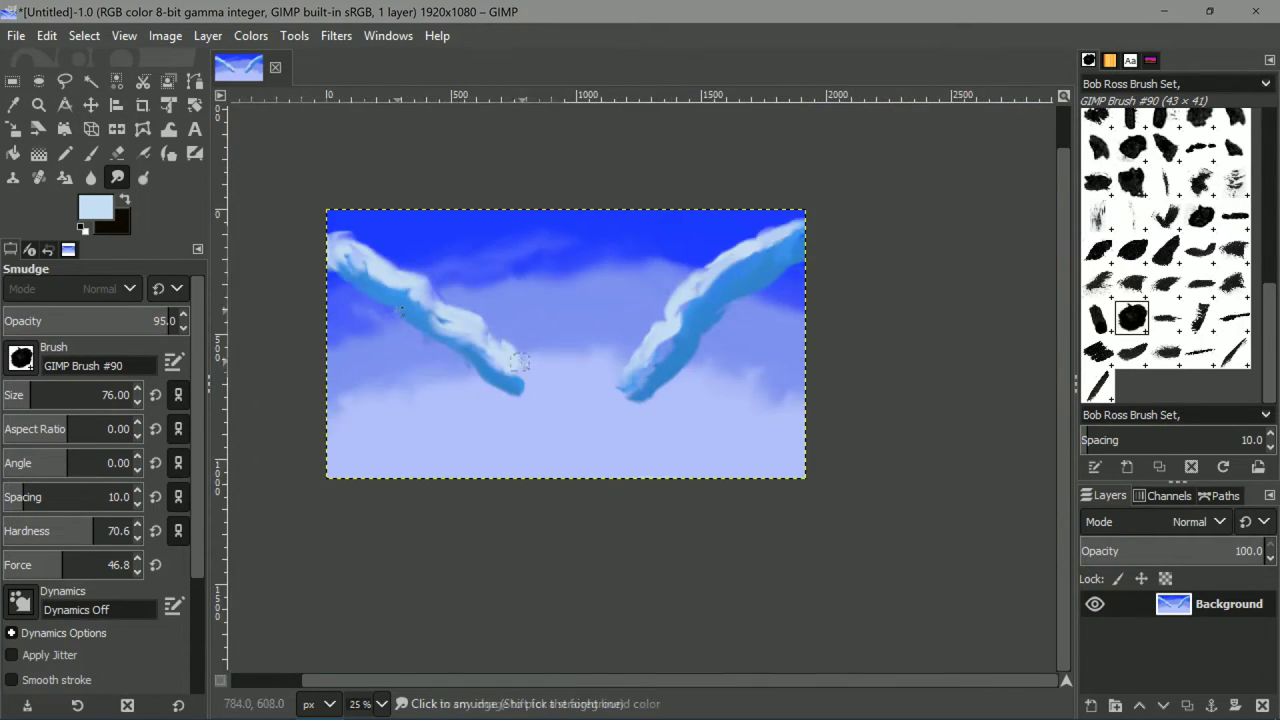
Switch the Smudge tool to GIMP Brush #100 at size 217 with an angle of 5.
{"action": "scroll", "coordinate": [1150, 243], "scroll_direction": "up", "scroll_amount": 1}
{"action": "scroll", "coordinate": [1155, 245], "scroll_direction": "up", "scroll_amount": 3}
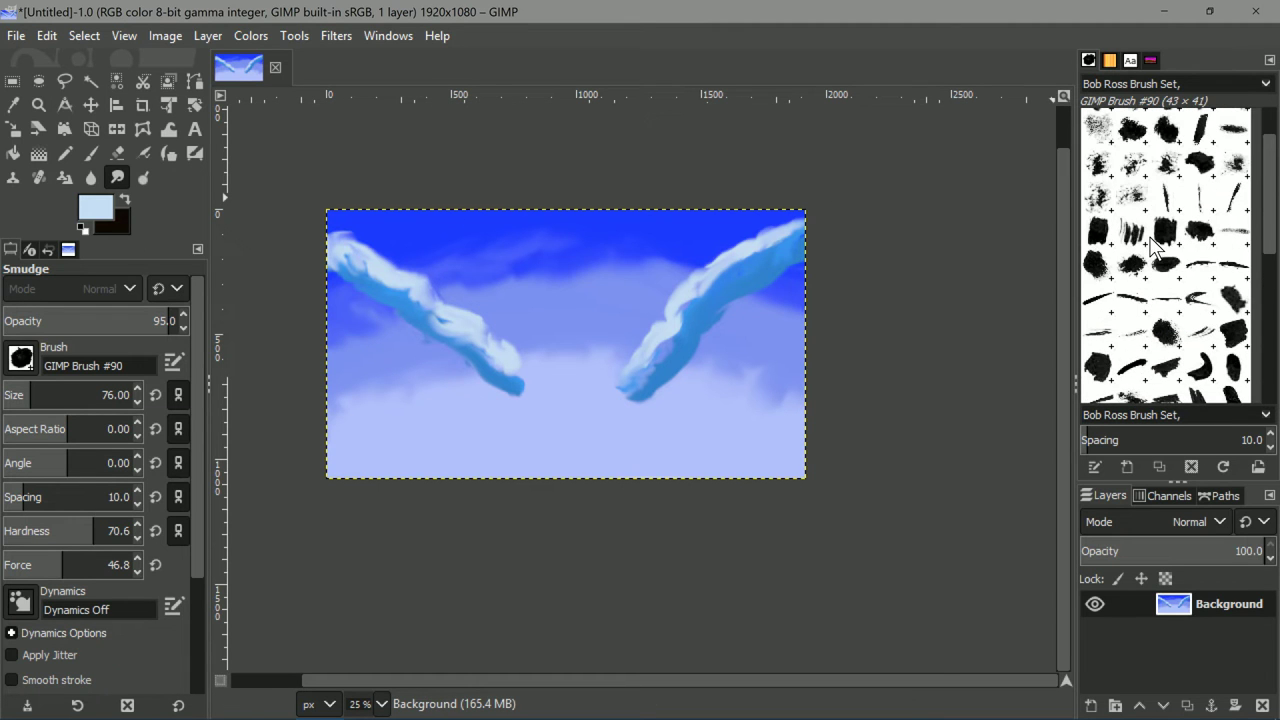
{"action": "scroll", "coordinate": [1201, 205], "scroll_direction": "up", "scroll_amount": 2}
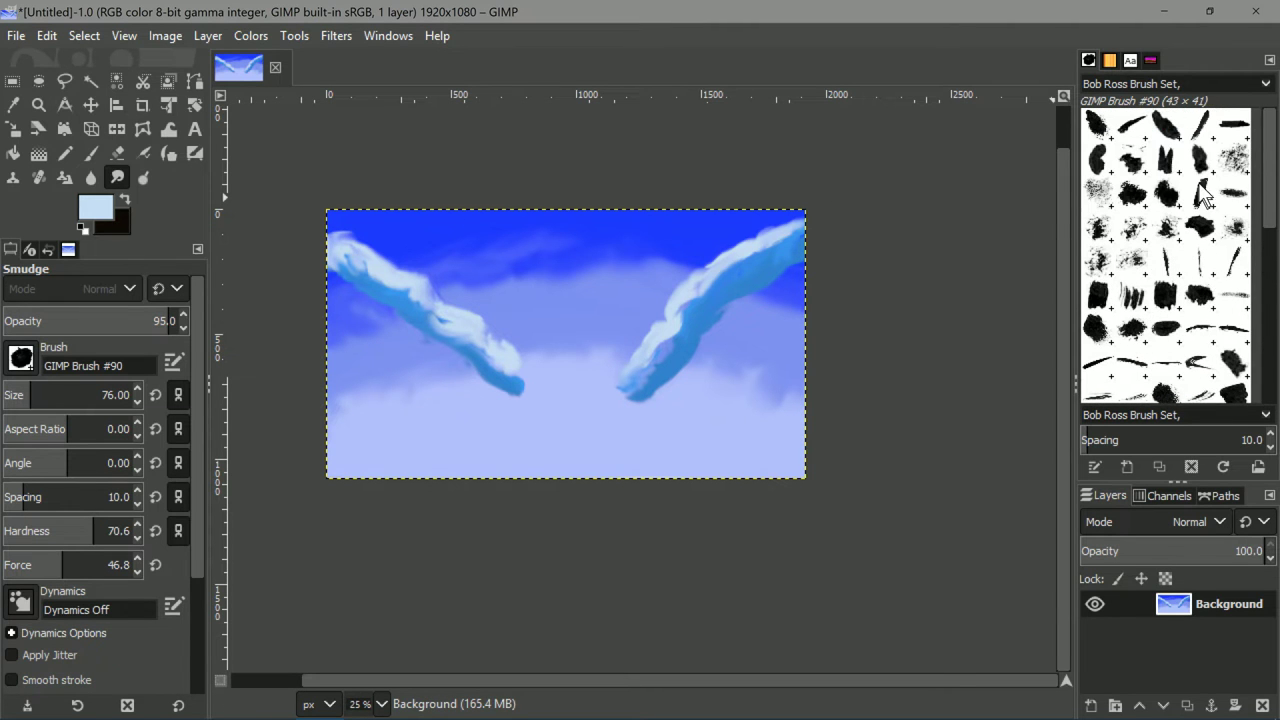
{"action": "left_click", "coordinate": [1199, 125]}
{"action": "mouse_move", "coordinate": [570, 255]}
{"action": "left_mouse_down"}
{"action": "mouse_move", "coordinate": [545, 300]}
{"action": "mouse_move", "coordinate": [558, 290]}
{"action": "left_mouse_up"}
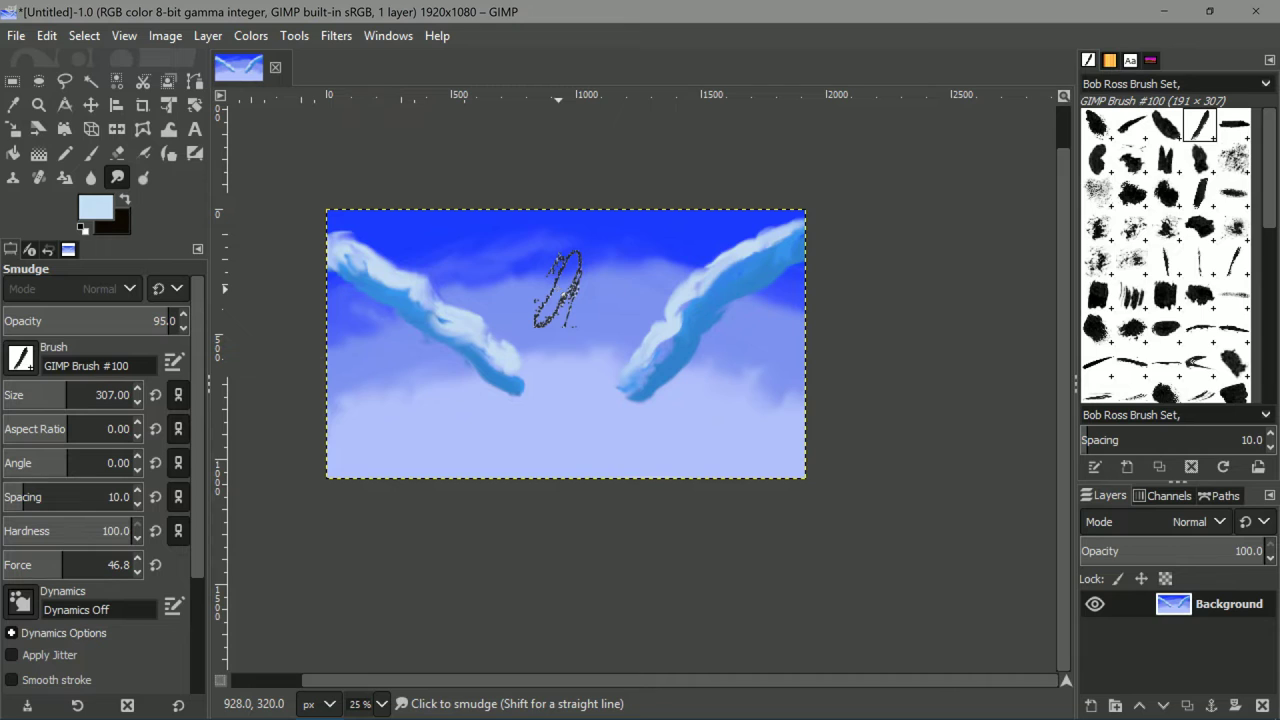
{"action": "scroll", "coordinate": [558, 290], "scroll_direction": "down", "scroll_amount": 10}
{"action": "scroll", "coordinate": [558, 290], "scroll_direction": "down", "scroll_amount": 8}
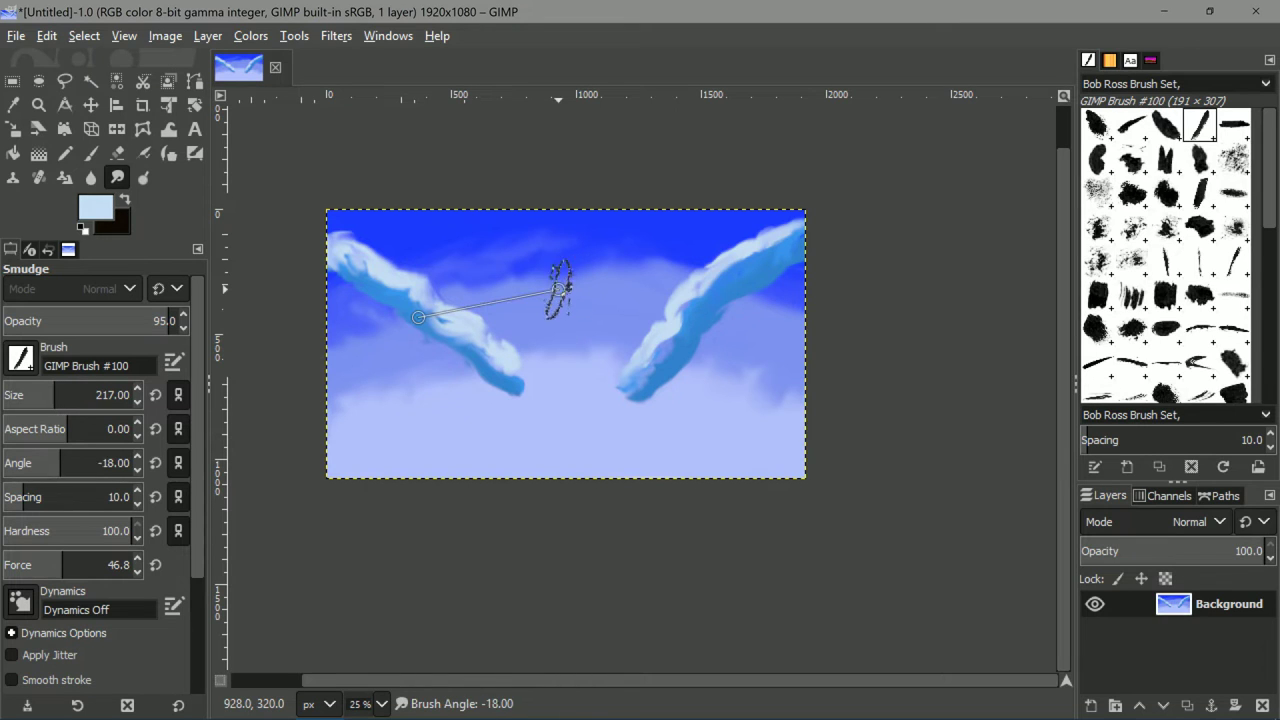
{"action": "key", "text": "braceright"}
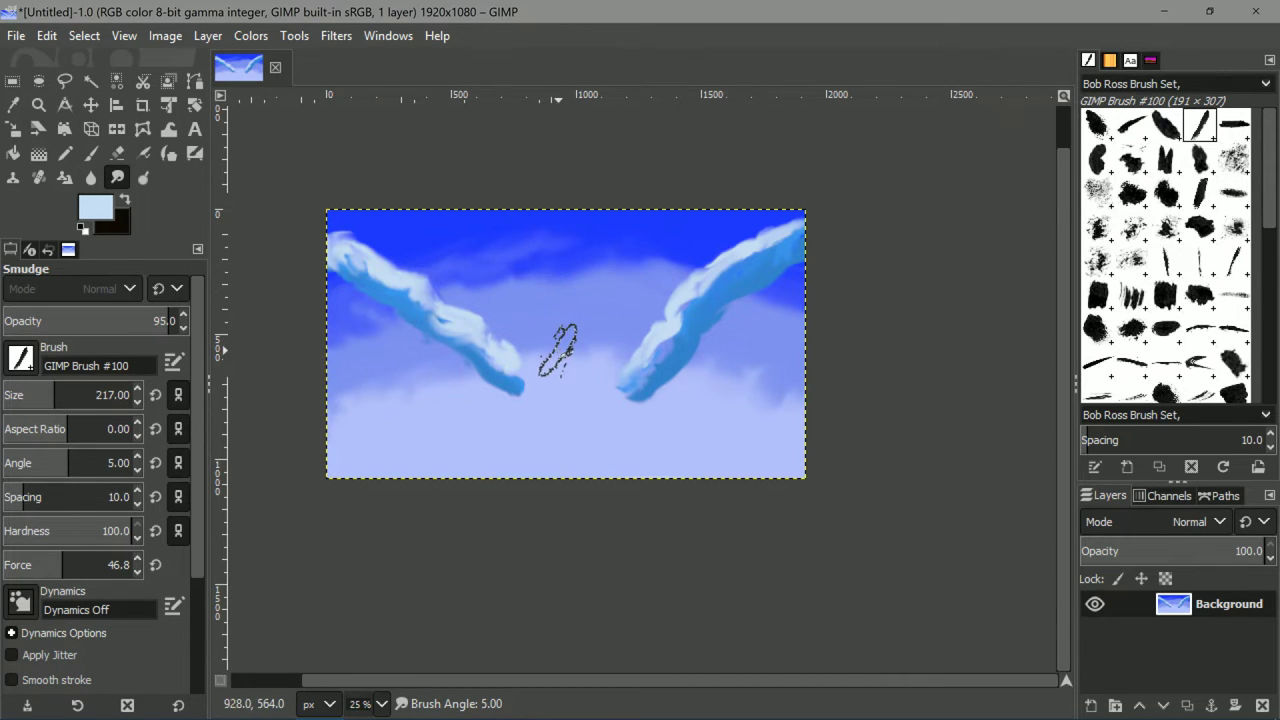
{"action": "scroll", "coordinate": [557, 349], "scroll_direction": "up", "scroll_amount": 3}
{"action": "scroll", "coordinate": [557, 349], "scroll_direction": "down", "scroll_amount": 1}
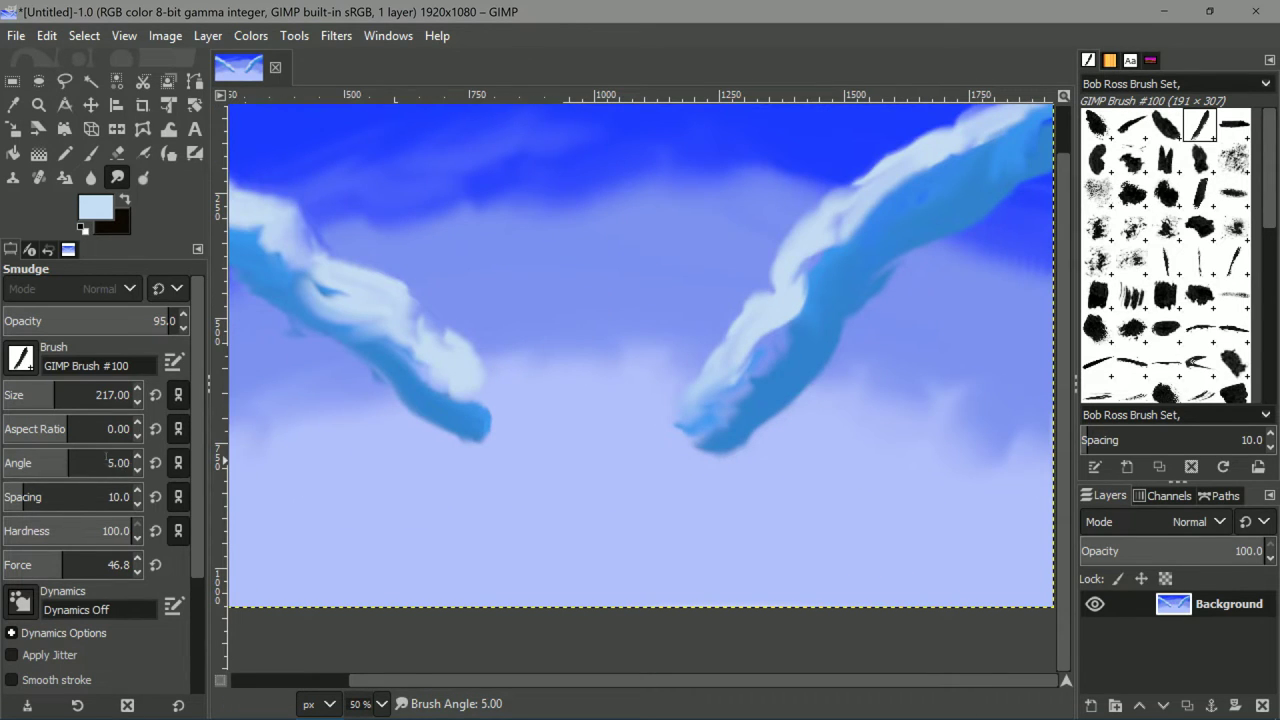
{"action": "scroll", "coordinate": [567, 324], "scroll_direction": "down", "scroll_amount": 1}
{"action": "scroll", "coordinate": [567, 324], "scroll_direction": "up", "scroll_amount": 4}
{"action": "scroll", "coordinate": [567, 324], "scroll_direction": "down", "scroll_amount": 4}
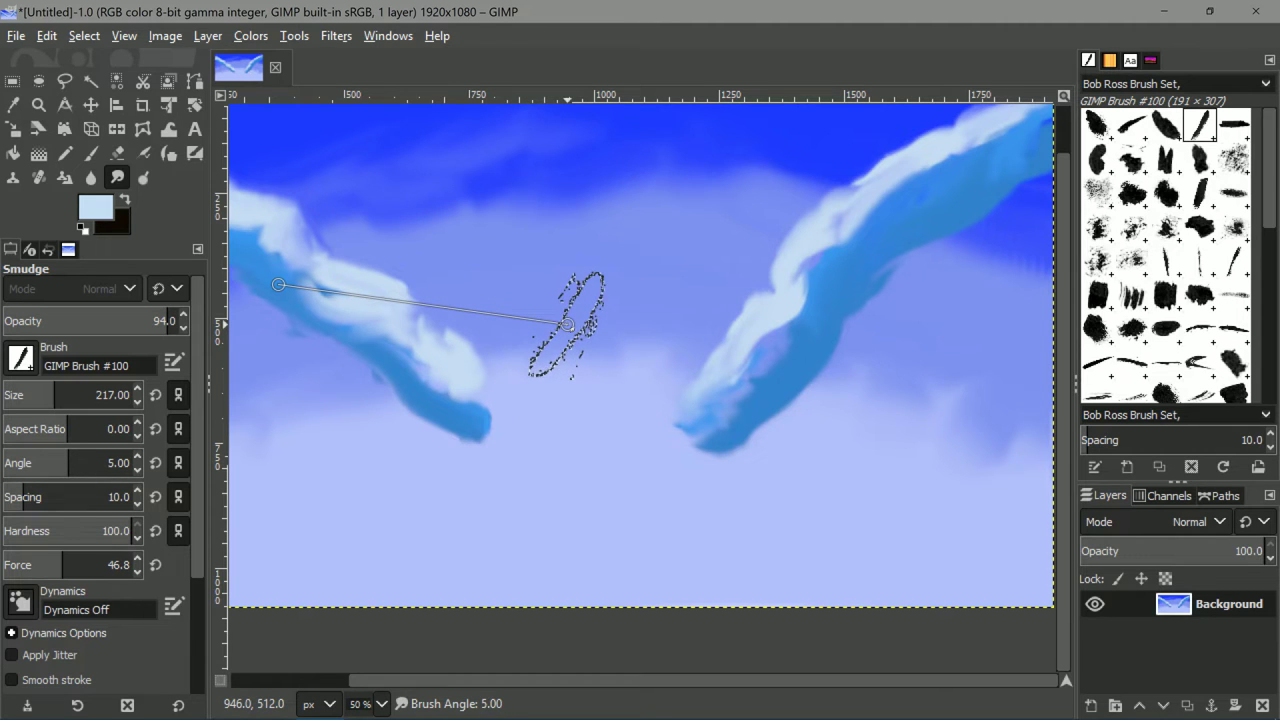
{"action": "scroll", "coordinate": [567, 324], "scroll_direction": "up", "scroll_amount": 1}
{"action": "scroll", "coordinate": [567, 324], "scroll_direction": "down", "scroll_amount": 10}
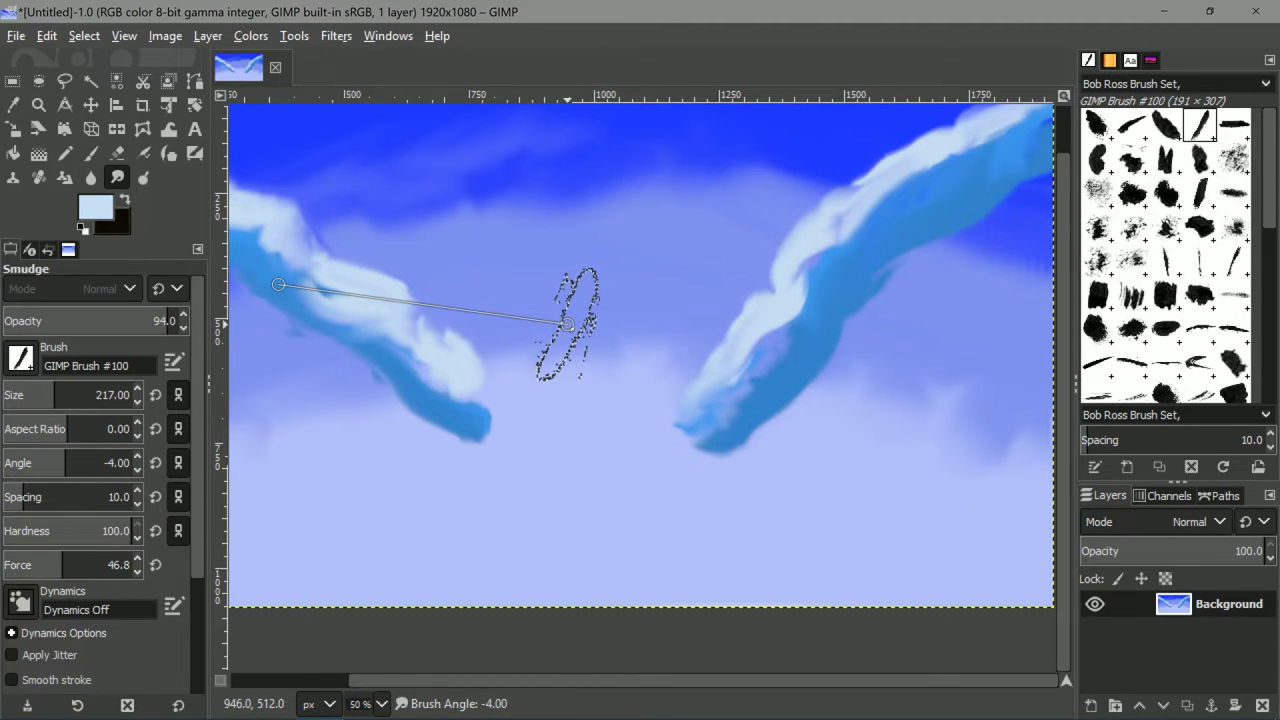
{"action": "scroll", "coordinate": [567, 324], "scroll_direction": "up", "scroll_amount": 5}
{"action": "key", "text": "period"}
{"action": "key", "text": "period"}
{"action": "key", "text": "period"}
{"action": "key", "text": "period"}
{"action": "scroll", "coordinate": [568, 324], "scroll_direction": "down", "scroll_amount": 1}
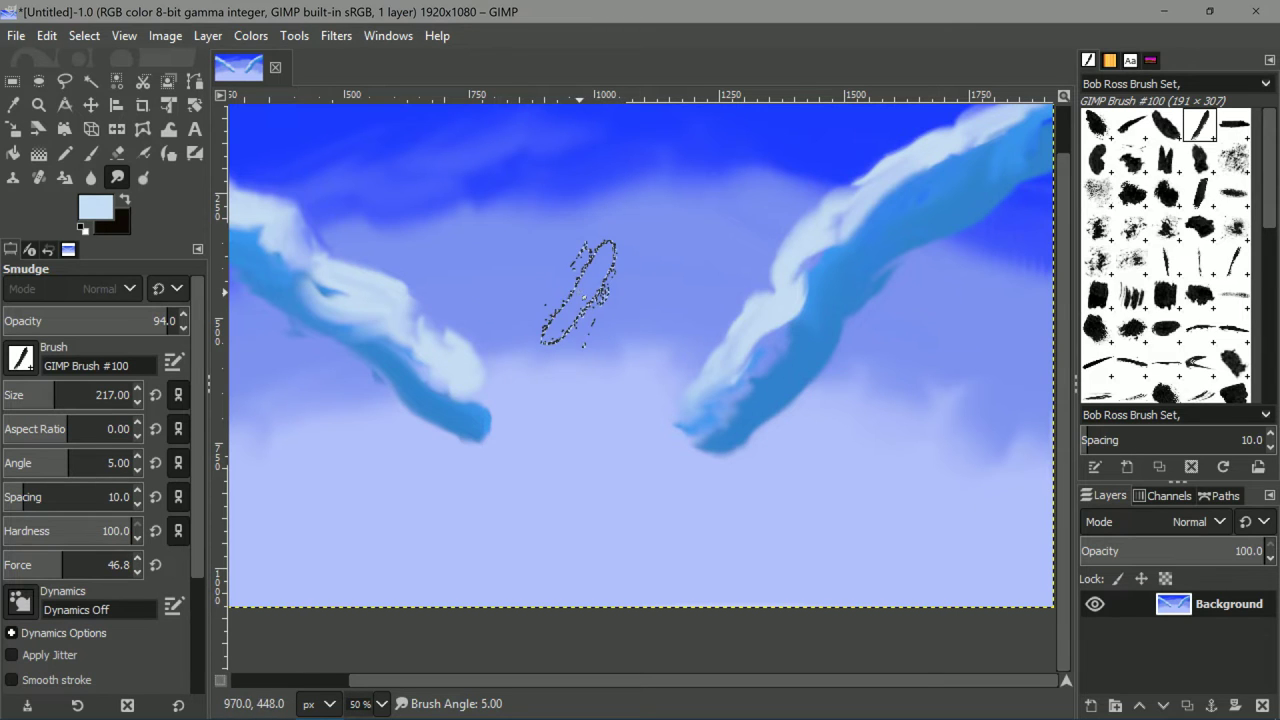
Set the foreground colour to dark navy 07233e.
{"action": "left_click", "coordinate": [108, 207]}
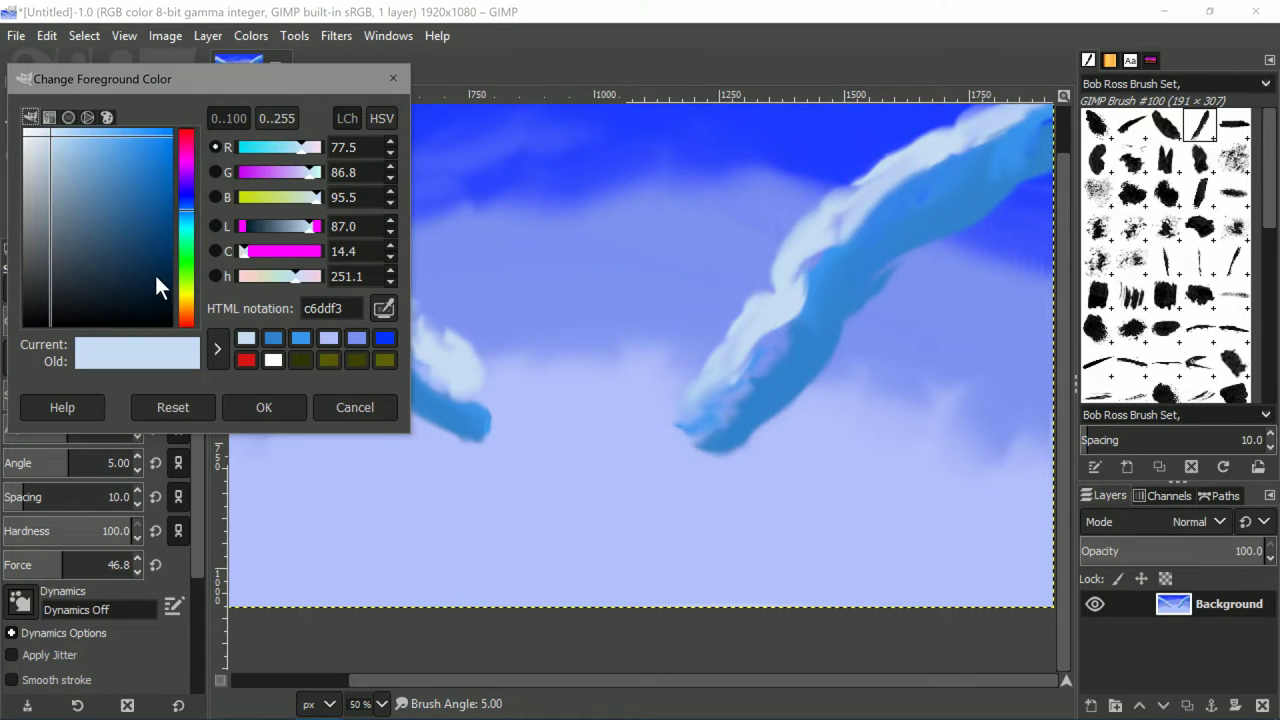
{"action": "mouse_move", "coordinate": [156, 280]}
{"action": "left_mouse_down"}
{"action": "mouse_move", "coordinate": [140, 284]}
{"action": "mouse_move", "coordinate": [157, 281]}
{"action": "left_mouse_up"}
{"action": "left_click", "coordinate": [286, 400]}
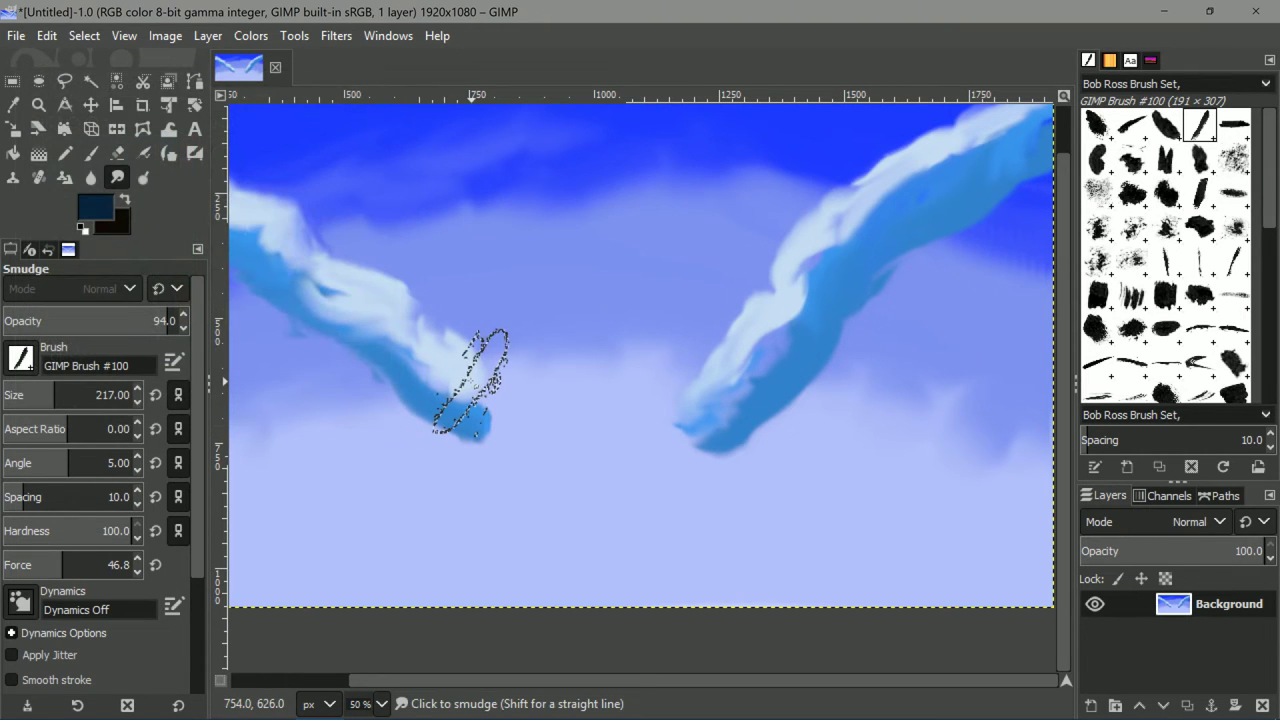
Paint a jagged navy mountain silhouette across the full canvas width with the Paintbrush, GIMP Brush #100 at size 74, and fill it in below.
{"action": "scroll", "coordinate": [470, 382], "scroll_direction": "down", "scroll_amount": 2}
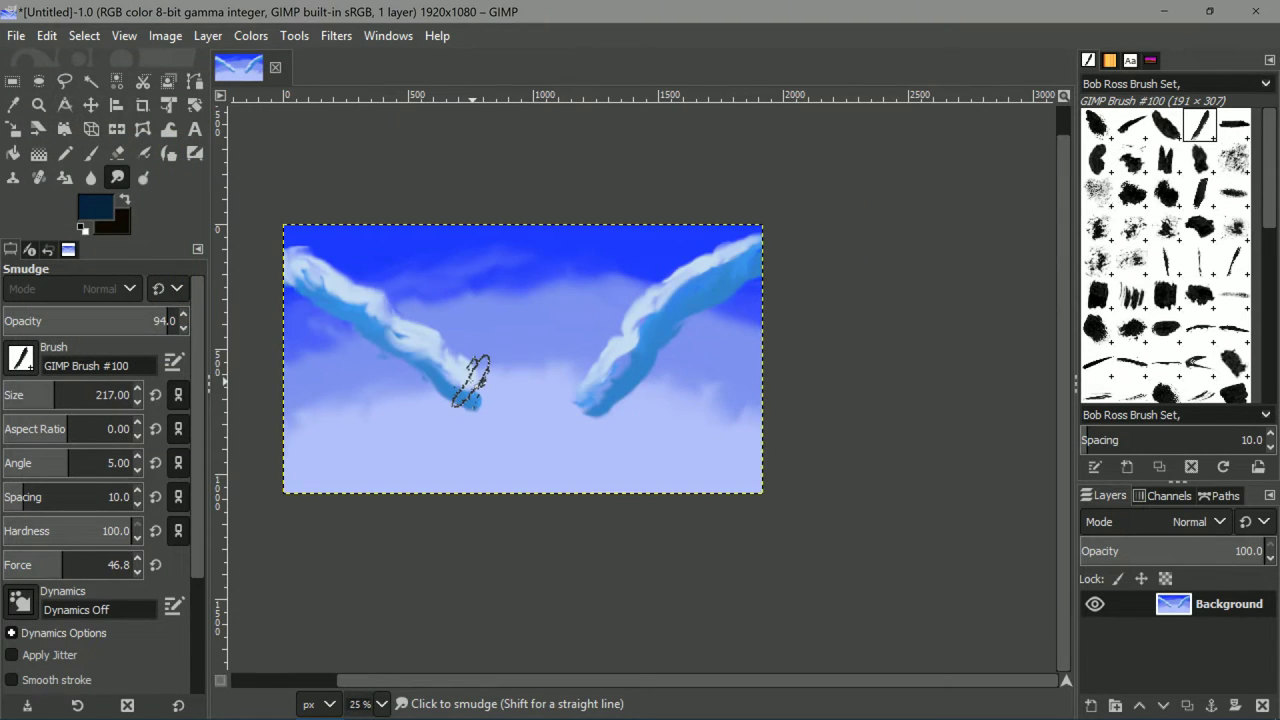
{"action": "scroll", "coordinate": [472, 381], "scroll_direction": "up", "scroll_amount": 1}
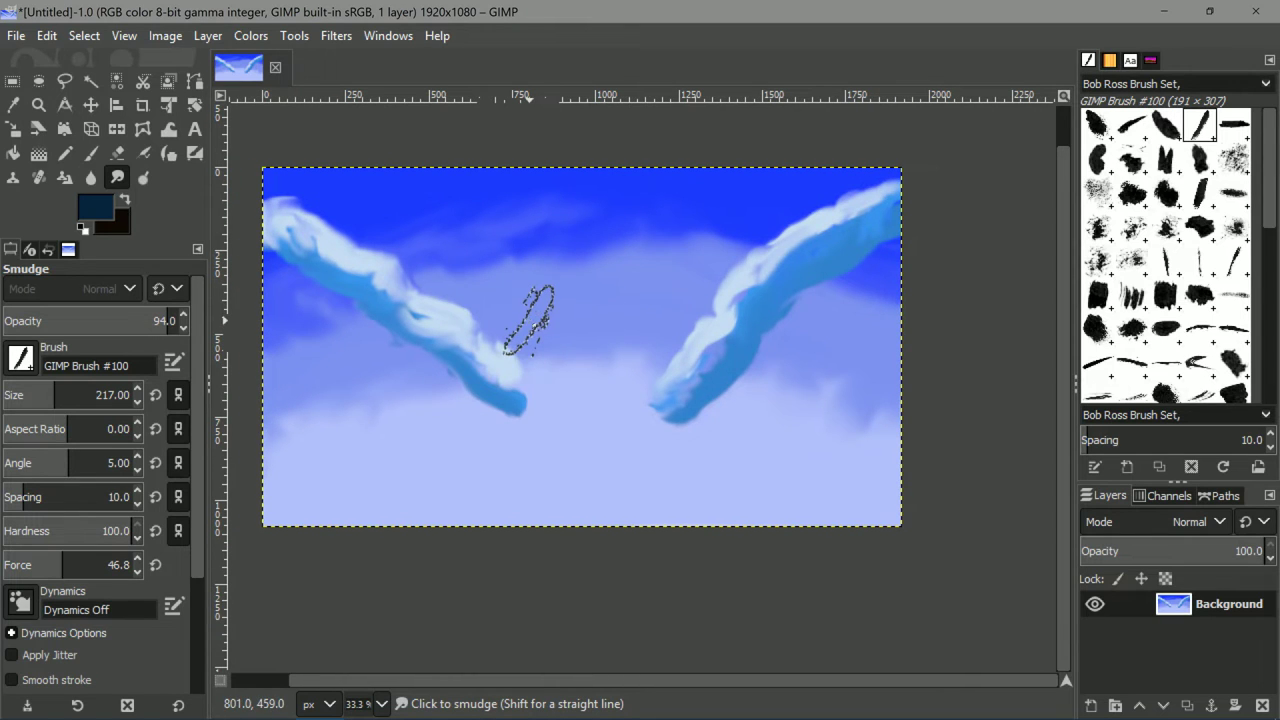
{"action": "key", "text": "bracketleft"}
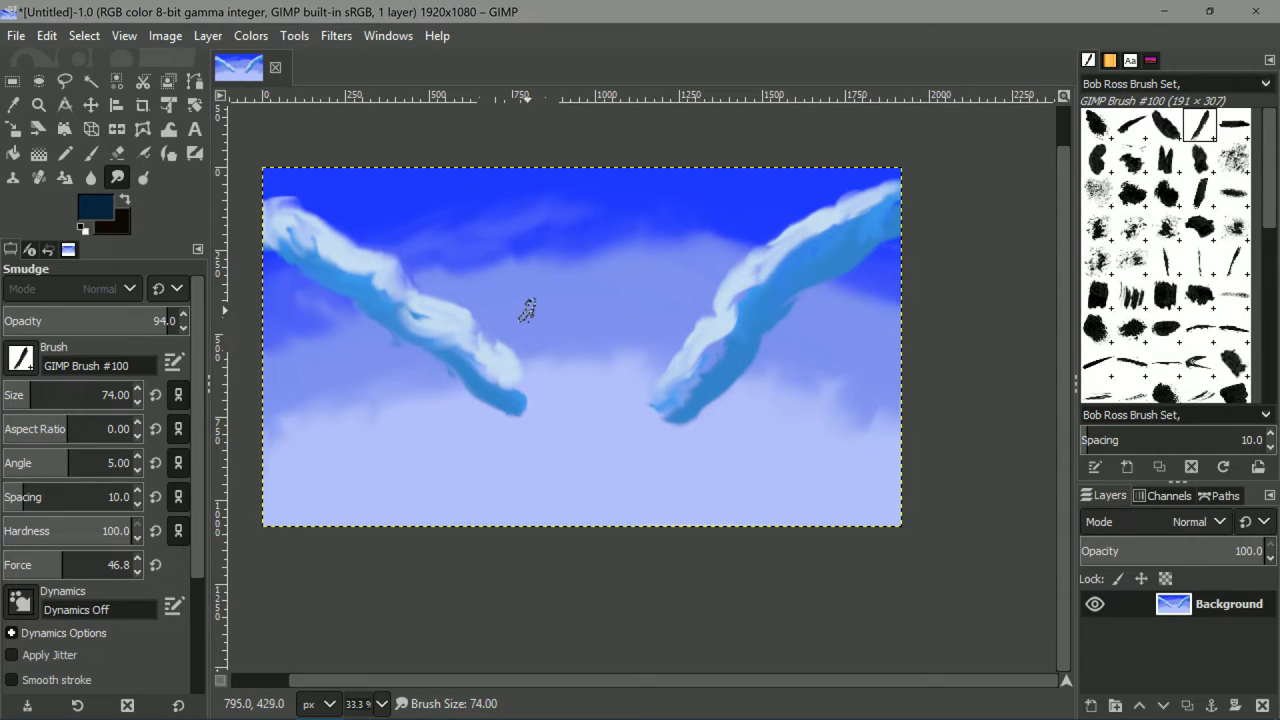
{"action": "left_click", "coordinate": [90, 153]}
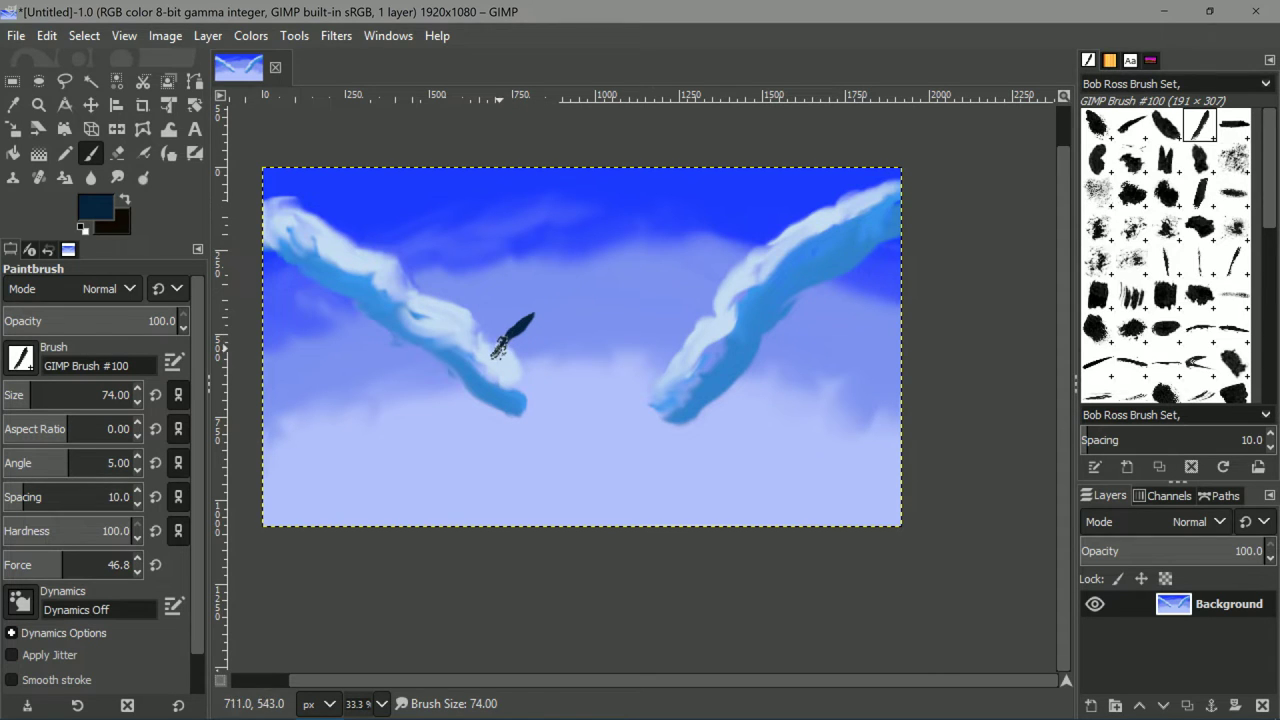
{"action": "mouse_move", "coordinate": [499, 348]}
{"action": "left_mouse_down"}
{"action": "mouse_move", "coordinate": [428, 393]}
{"action": "mouse_move", "coordinate": [406, 364]}
{"action": "mouse_move", "coordinate": [379, 388]}
{"action": "mouse_move", "coordinate": [359, 382]}
{"action": "mouse_move", "coordinate": [342, 410]}
{"action": "mouse_move", "coordinate": [264, 376]}
{"action": "left_mouse_up"}
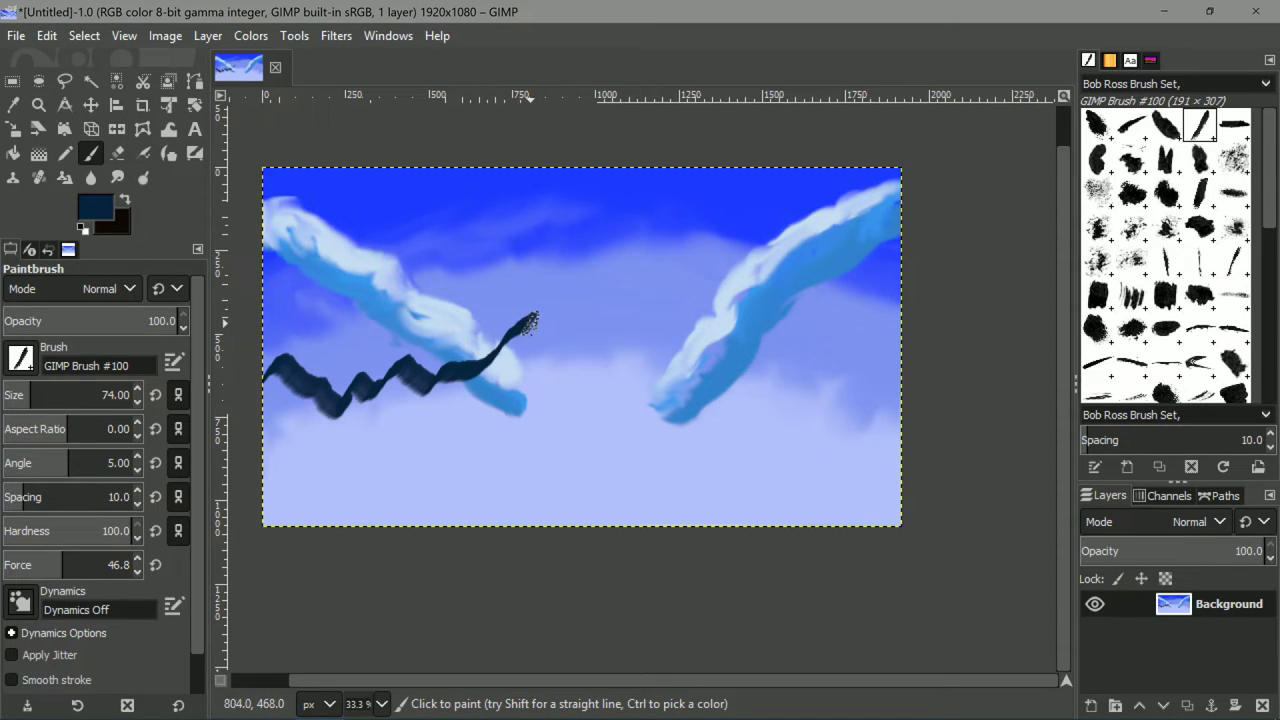
{"action": "left_click_drag", "start_coordinate": [531, 324], "coordinate": [566, 364]}
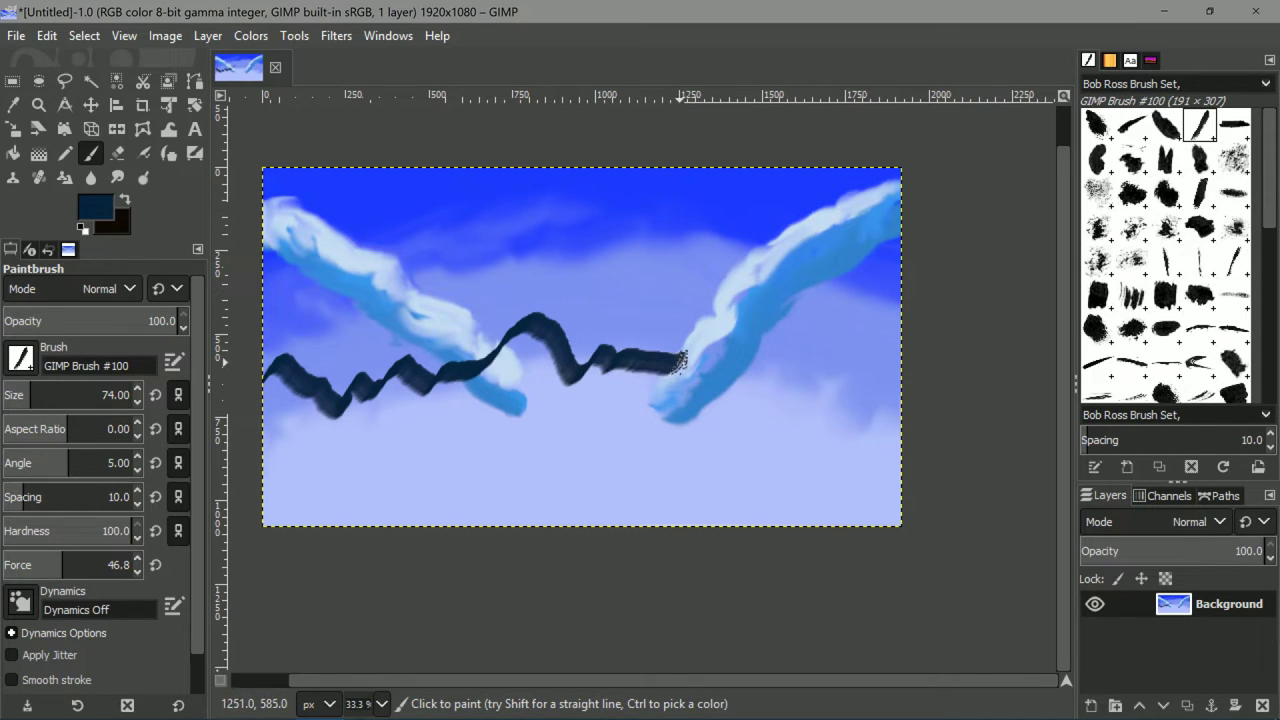
{"action": "mouse_move", "coordinate": [680, 361]}
{"action": "left_mouse_down"}
{"action": "mouse_move", "coordinate": [708, 421]}
{"action": "mouse_move", "coordinate": [737, 420]}
{"action": "mouse_move", "coordinate": [742, 388]}
{"action": "mouse_move", "coordinate": [763, 393]}
{"action": "mouse_move", "coordinate": [775, 371]}
{"action": "mouse_move", "coordinate": [833, 387]}
{"action": "mouse_move", "coordinate": [880, 409]}
{"action": "left_mouse_up"}
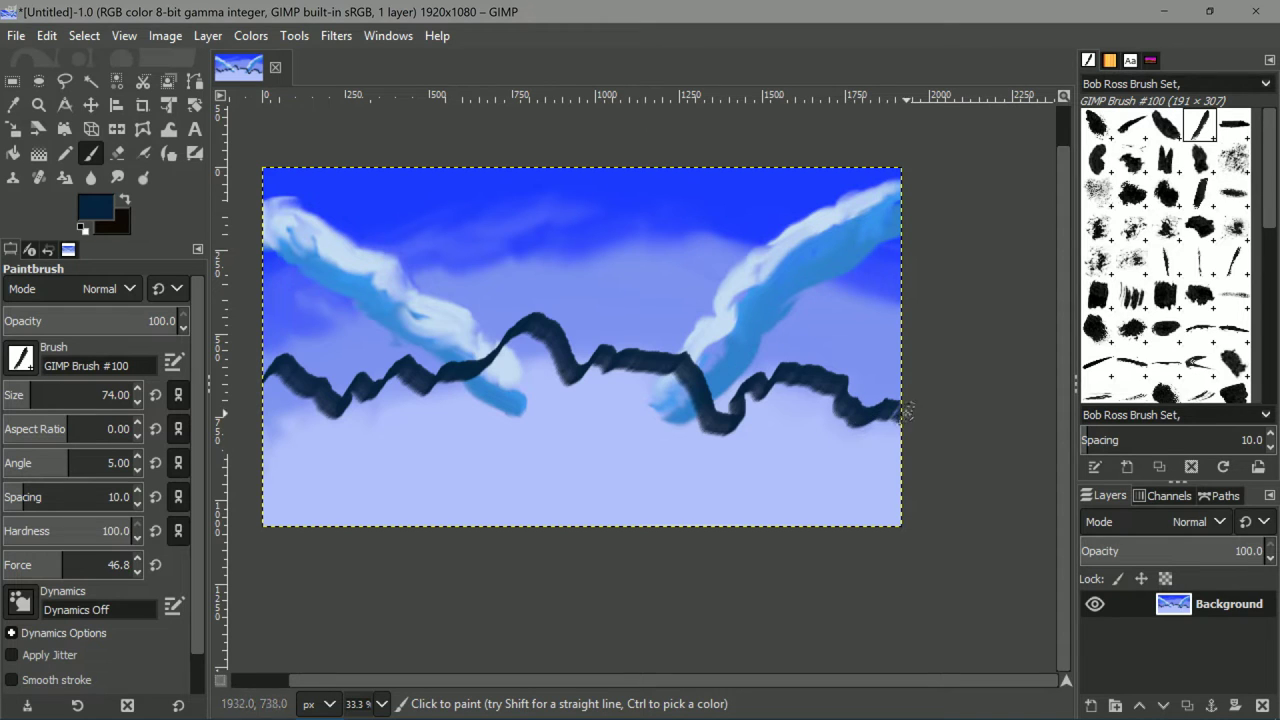
{"action": "mouse_move", "coordinate": [875, 420]}
{"action": "left_mouse_down"}
{"action": "mouse_move", "coordinate": [781, 383]}
{"action": "mouse_move", "coordinate": [747, 400]}
{"action": "mouse_move", "coordinate": [752, 421]}
{"action": "mouse_move", "coordinate": [734, 436]}
{"action": "mouse_move", "coordinate": [726, 423]}
{"action": "mouse_move", "coordinate": [746, 429]}
{"action": "mouse_move", "coordinate": [746, 416]}
{"action": "mouse_move", "coordinate": [726, 435]}
{"action": "mouse_move", "coordinate": [705, 431]}
{"action": "mouse_move", "coordinate": [658, 376]}
{"action": "mouse_move", "coordinate": [556, 390]}
{"action": "mouse_move", "coordinate": [527, 340]}
{"action": "mouse_move", "coordinate": [465, 381]}
{"action": "mouse_move", "coordinate": [399, 383]}
{"action": "mouse_move", "coordinate": [306, 412]}
{"action": "mouse_move", "coordinate": [276, 386]}
{"action": "mouse_move", "coordinate": [328, 416]}
{"action": "mouse_move", "coordinate": [282, 387]}
{"action": "left_mouse_up"}
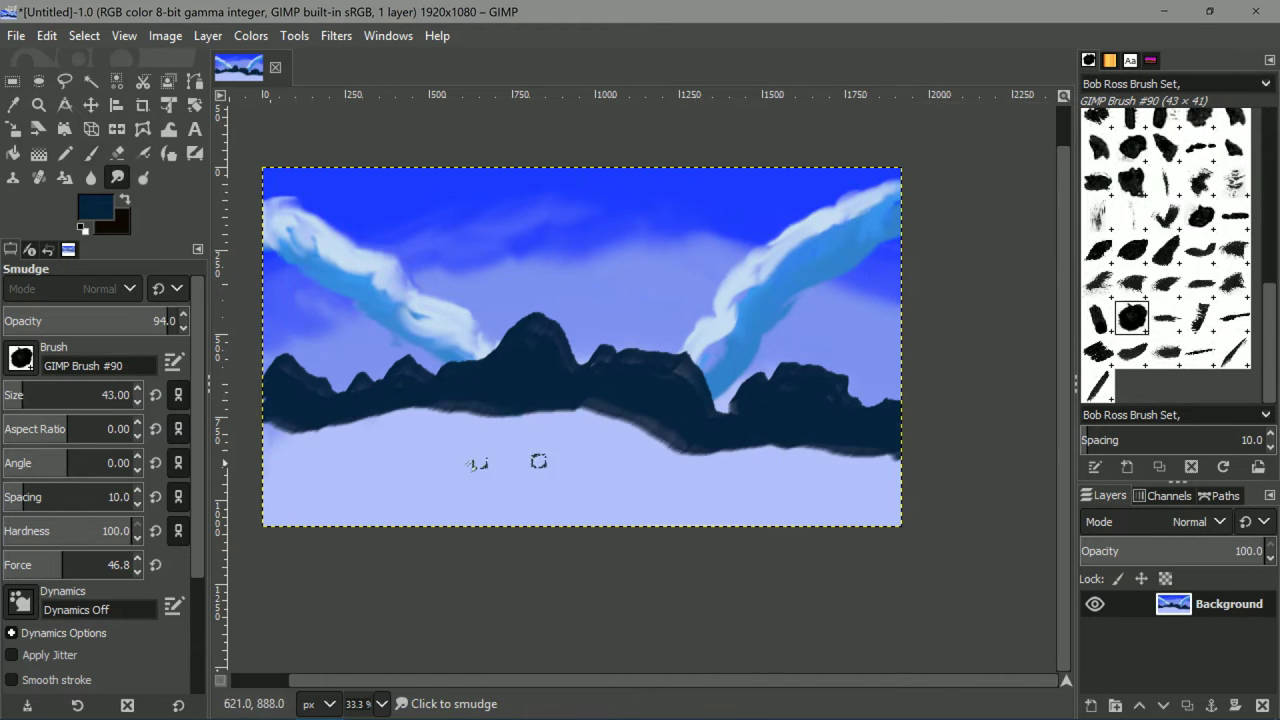
Examine the upper and lower edges of the navy mountain silhouette from end to end at 100% zoom.
{"action": "key", "text": "1"}
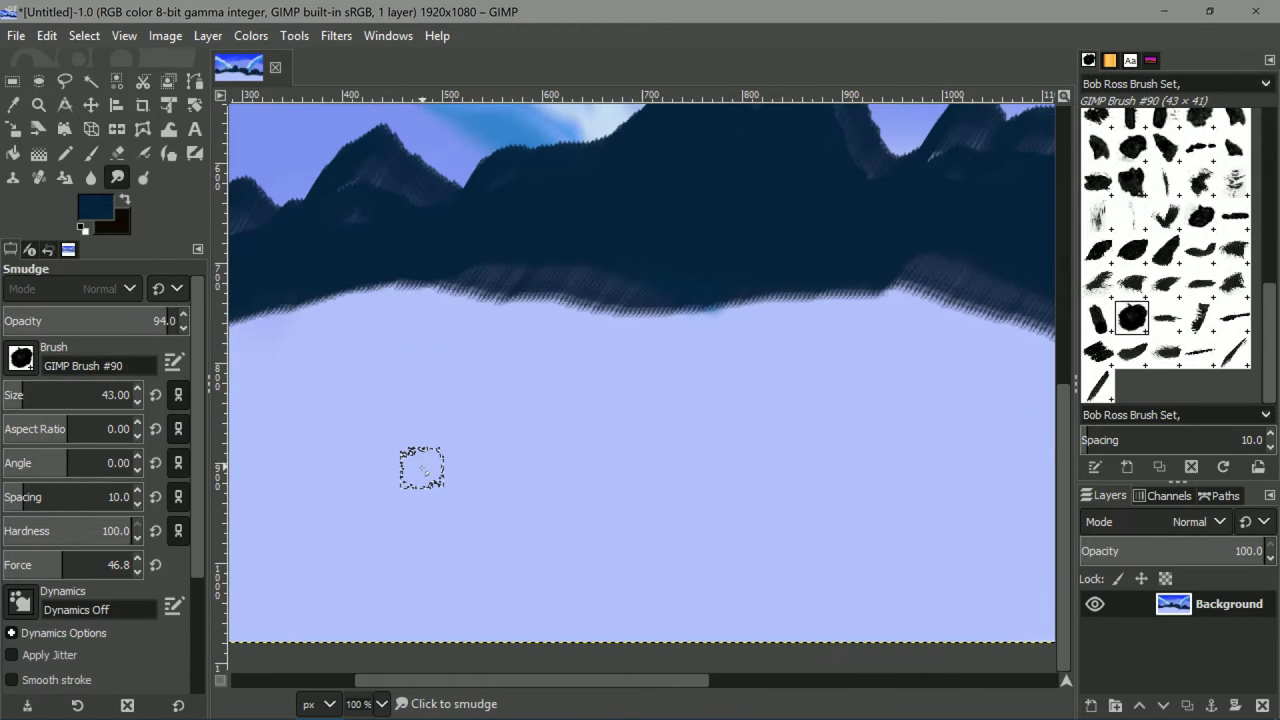
{"action": "scroll", "coordinate": [345, 395], "scroll_direction": "down", "scroll_amount": 2}
{"action": "left_click_drag", "start_coordinate": [343, 394], "coordinate": [500, 411]}
{"action": "scroll", "coordinate": [500, 411], "scroll_direction": "up", "scroll_amount": 2}
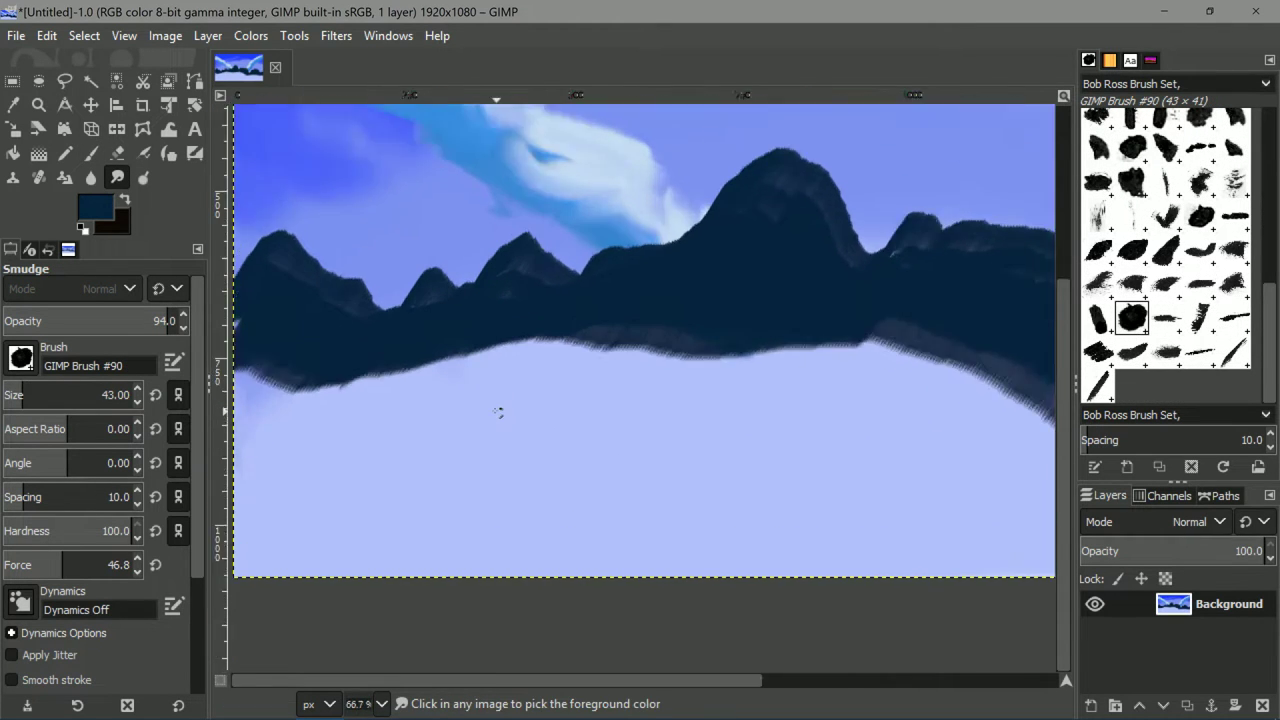
{"action": "mouse_move", "coordinate": [383, 396]}
{"action": "left_mouse_down"}
{"action": "mouse_move", "coordinate": [560, 443]}
{"action": "mouse_move", "coordinate": [555, 583]}
{"action": "mouse_move", "coordinate": [549, 411]}
{"action": "left_mouse_up"}
{"action": "scroll", "coordinate": [548, 411], "scroll_direction": "up", "scroll_amount": 3}
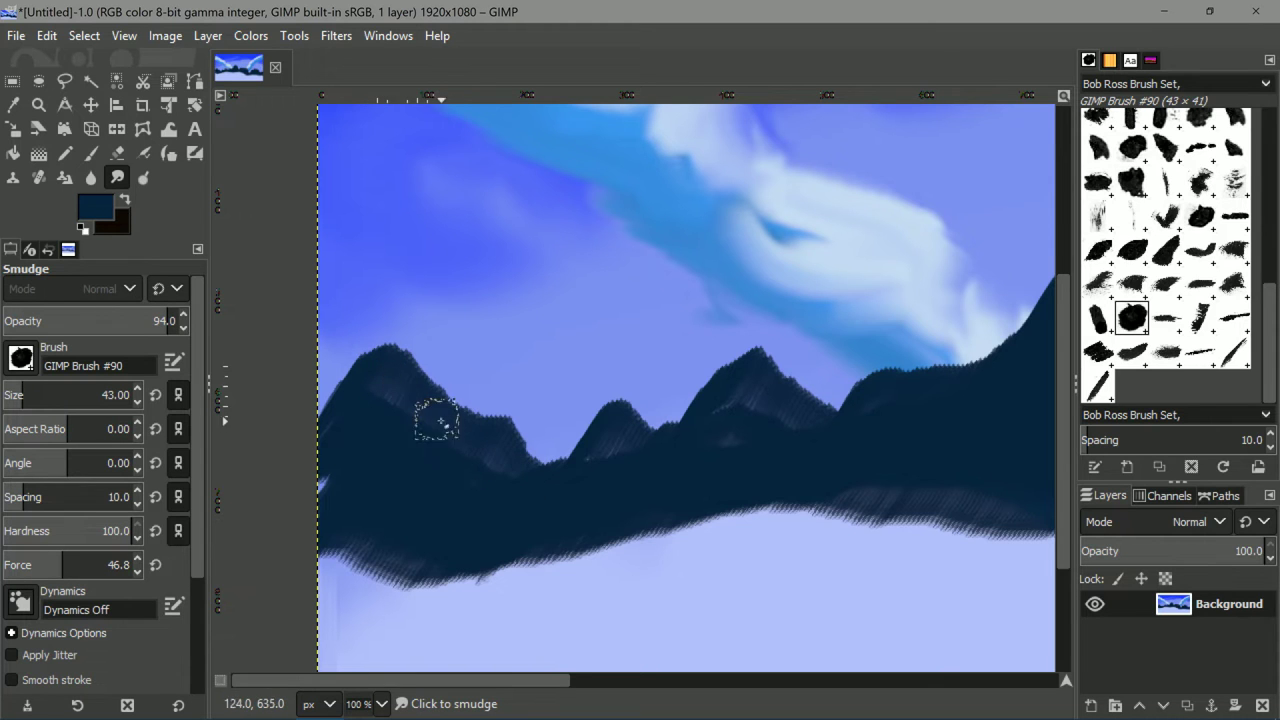
{"action": "scroll", "coordinate": [760, 390], "scroll_direction": "right", "scroll_amount": 5}
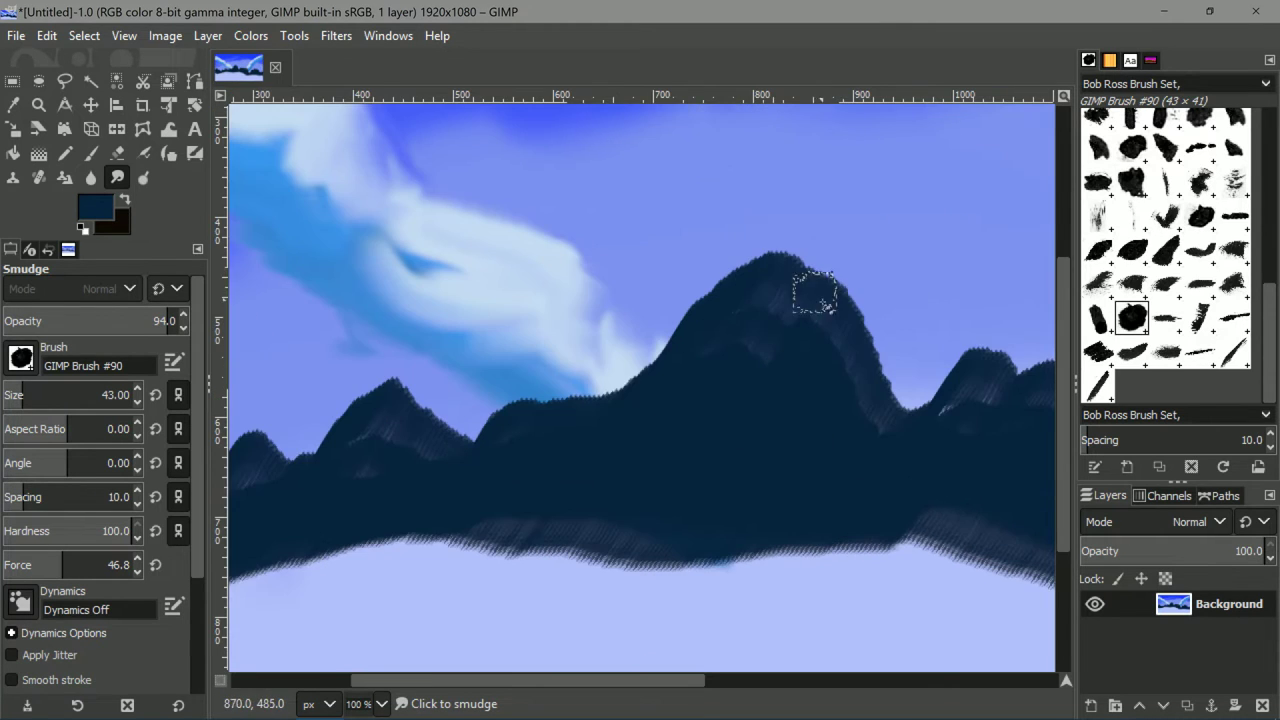
{"action": "scroll", "coordinate": [720, 330], "scroll_direction": "right", "scroll_amount": 5}
{"action": "scroll", "coordinate": [782, 370], "scroll_direction": "right", "scroll_amount": 10}
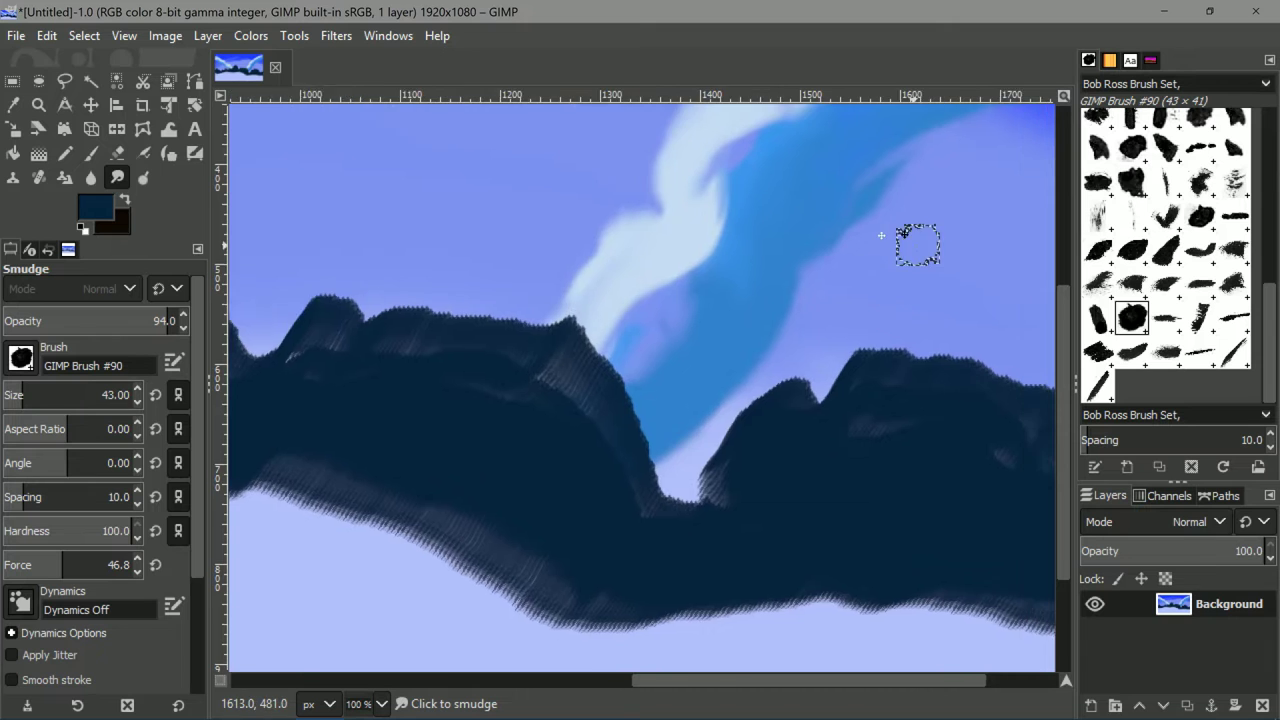
{"action": "scroll", "coordinate": [857, 197], "scroll_direction": "left", "scroll_amount": 20}
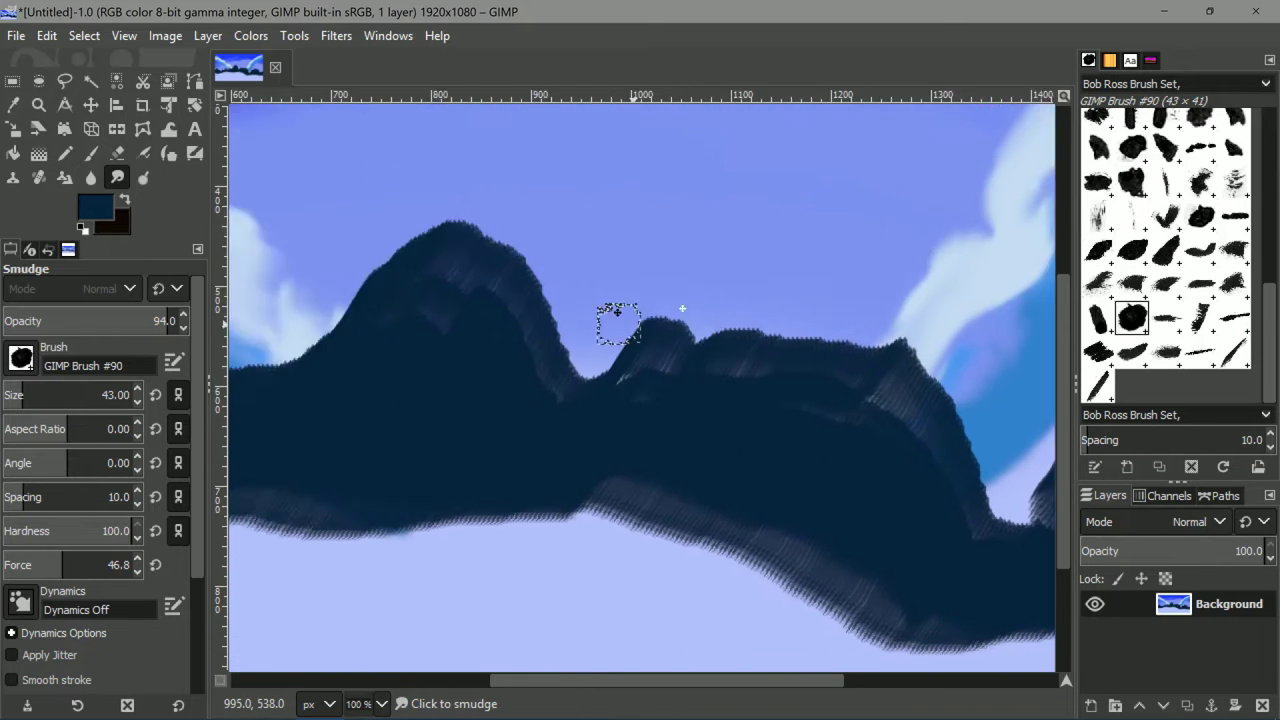
{"action": "scroll", "coordinate": [433, 365], "scroll_direction": "left", "scroll_amount": 4}
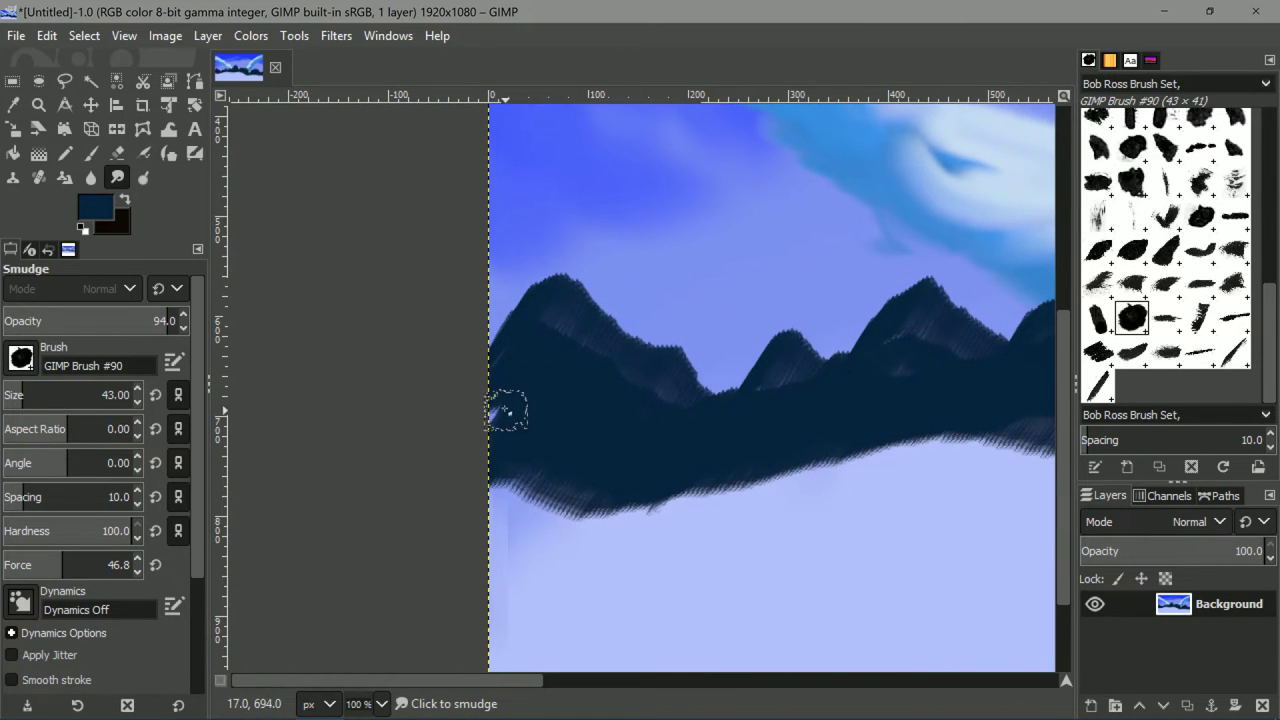
Smudge the leftmost peak with GIMP Brush #90 at size 43, closing the pale gap at the canvas edge and blending its streaks.
{"action": "left_click_drag", "start_coordinate": [527, 390], "coordinate": [479, 425]}
{"action": "left_click_drag", "start_coordinate": [548, 368], "coordinate": [479, 397]}
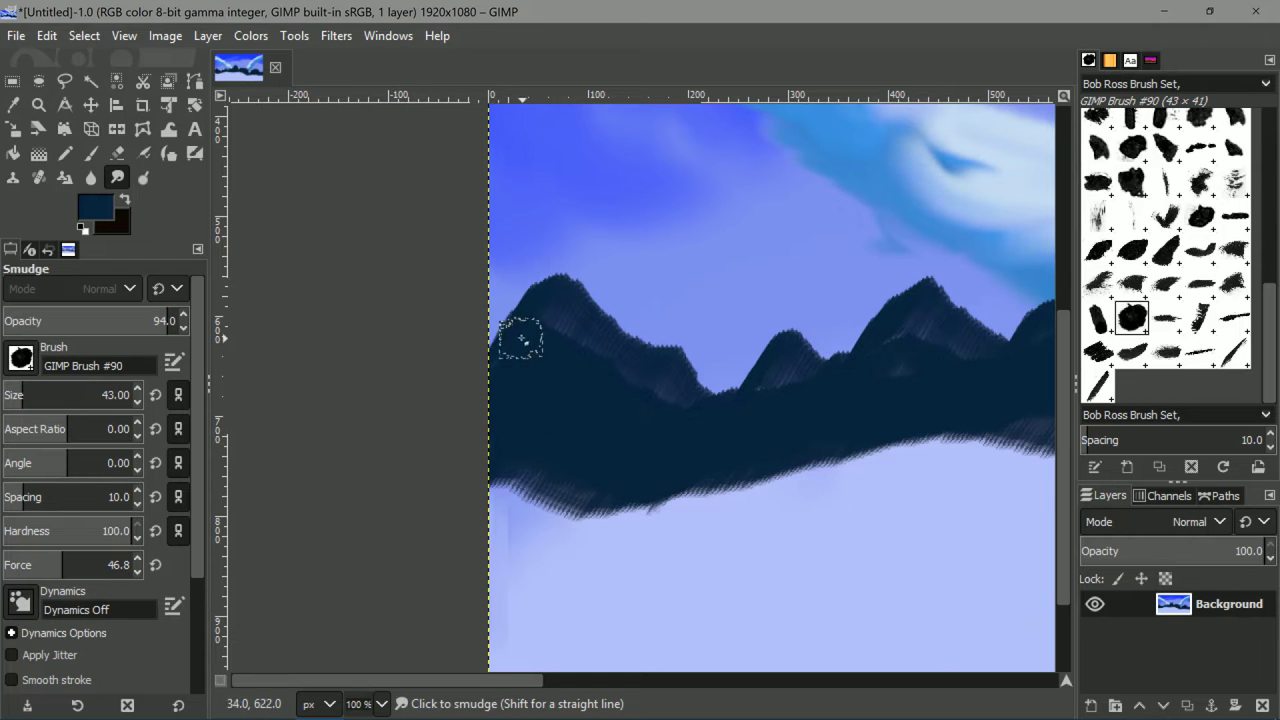
{"action": "left_click_drag", "start_coordinate": [521, 338], "coordinate": [463, 370]}
{"action": "left_click_drag", "start_coordinate": [563, 328], "coordinate": [620, 358]}
{"action": "left_click_drag", "start_coordinate": [771, 421], "coordinate": [808, 366]}
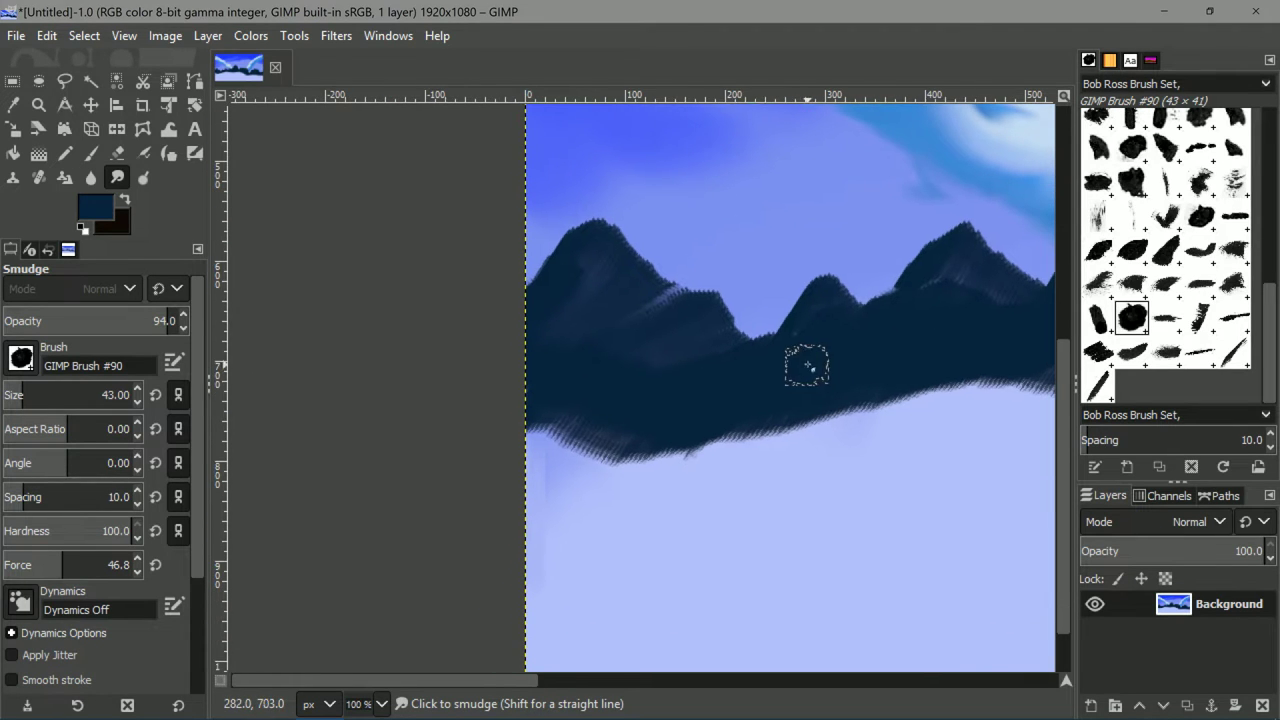
Smudge the silhouette's lower edge on the left side of the painting down and outward into the pale mist.
{"action": "mouse_move", "coordinate": [732, 440]}
{"action": "left_mouse_down"}
{"action": "mouse_move", "coordinate": [657, 469]}
{"action": "mouse_move", "coordinate": [728, 411]}
{"action": "mouse_move", "coordinate": [510, 477]}
{"action": "mouse_move", "coordinate": [681, 404]}
{"action": "mouse_move", "coordinate": [486, 471]}
{"action": "left_mouse_up"}
{"action": "left_click_drag", "start_coordinate": [630, 395], "coordinate": [466, 460]}
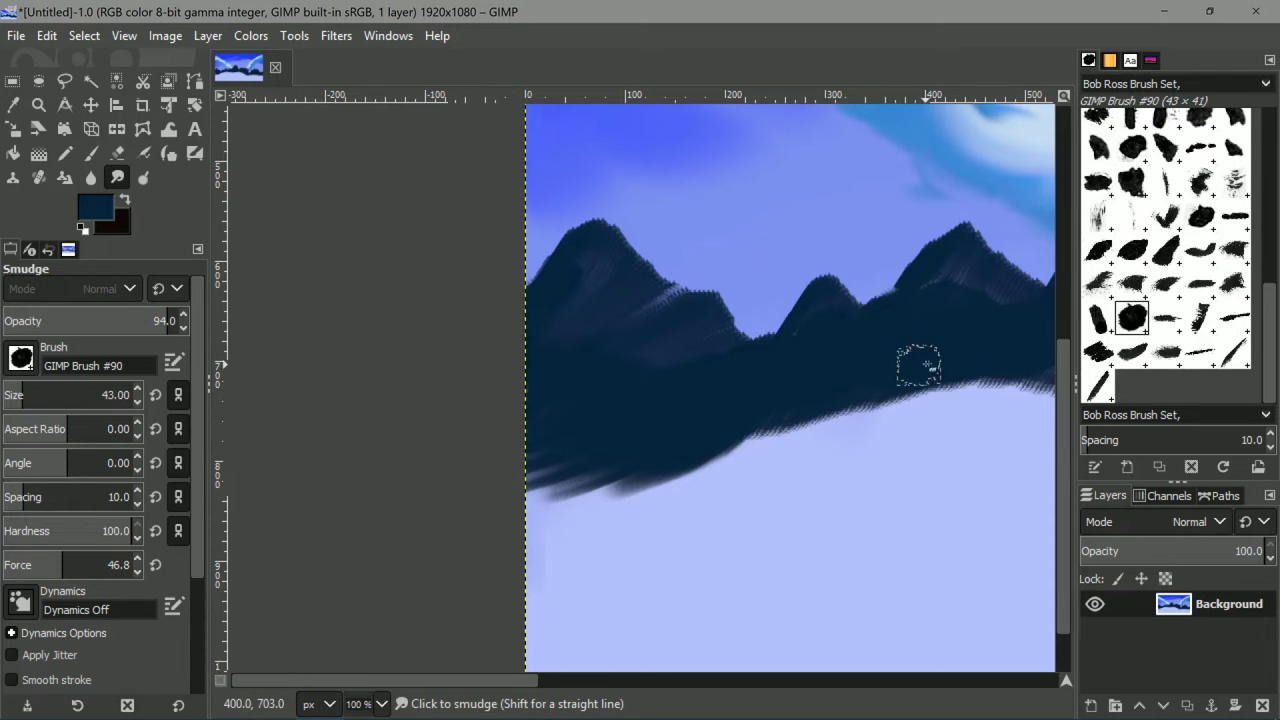
{"action": "left_click_drag", "start_coordinate": [925, 365], "coordinate": [680, 404]}
{"action": "left_click_drag", "start_coordinate": [620, 433], "coordinate": [455, 497]}
{"action": "left_click_drag", "start_coordinate": [649, 415], "coordinate": [500, 478]}
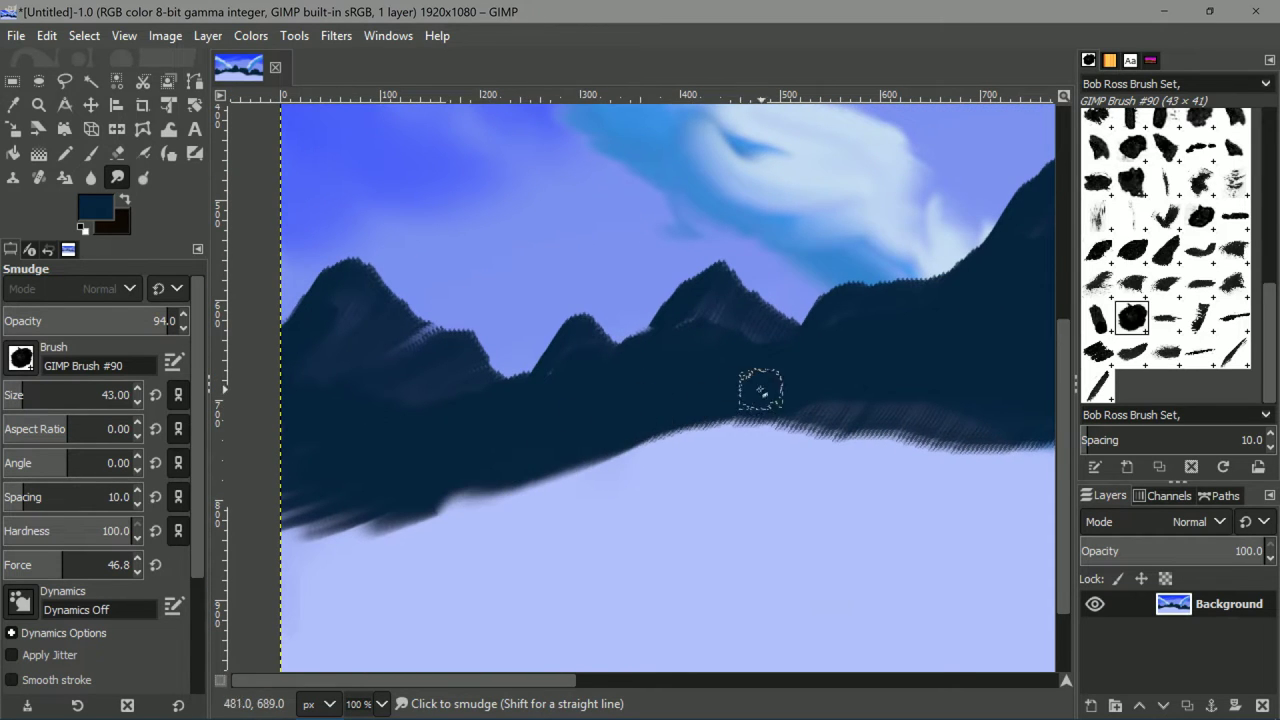
{"action": "left_click_drag", "start_coordinate": [756, 398], "coordinate": [574, 472]}
{"action": "left_click_drag", "start_coordinate": [822, 398], "coordinate": [613, 469]}
Smudge the silhouette's lower edge beneath the central peak and along the slope to its right into the pale mist.
{"action": "scroll", "coordinate": [743, 377], "scroll_direction": "right", "scroll_amount": 8}
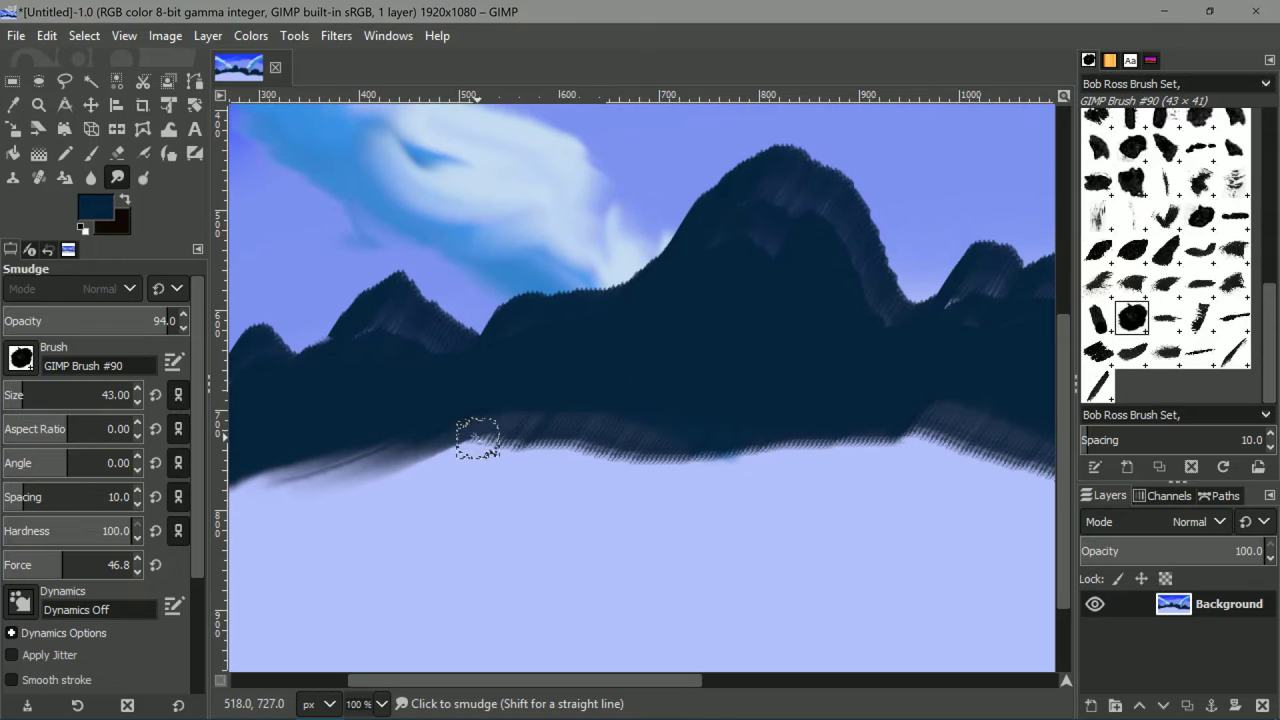
{"action": "left_click_drag", "start_coordinate": [474, 437], "coordinate": [651, 457]}
{"action": "mouse_move", "coordinate": [494, 411]}
{"action": "left_mouse_down"}
{"action": "mouse_move", "coordinate": [530, 405]}
{"action": "mouse_move", "coordinate": [785, 455]}
{"action": "mouse_move", "coordinate": [587, 422]}
{"action": "mouse_move", "coordinate": [722, 442]}
{"action": "mouse_move", "coordinate": [846, 417]}
{"action": "left_mouse_up"}
{"action": "scroll", "coordinate": [846, 417], "scroll_direction": "right", "scroll_amount": 6}
{"action": "scroll", "coordinate": [601, 346], "scroll_direction": "right", "scroll_amount": 1}
{"action": "mouse_move", "coordinate": [520, 401]}
{"action": "left_mouse_down"}
{"action": "mouse_move", "coordinate": [610, 425]}
{"action": "mouse_move", "coordinate": [623, 384]}
{"action": "mouse_move", "coordinate": [706, 423]}
{"action": "left_mouse_up"}
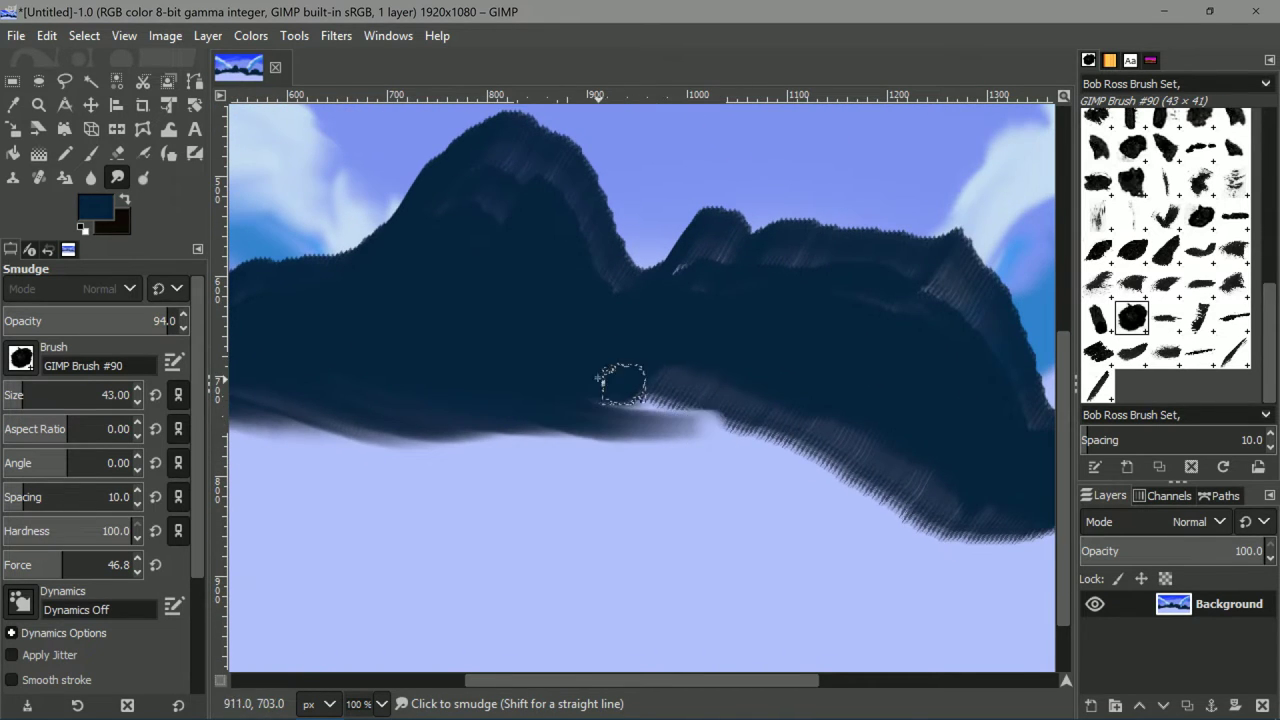
{"action": "left_click_drag", "start_coordinate": [600, 381], "coordinate": [768, 429]}
{"action": "left_click_drag", "start_coordinate": [644, 367], "coordinate": [812, 439]}
{"action": "key", "text": "minus"}
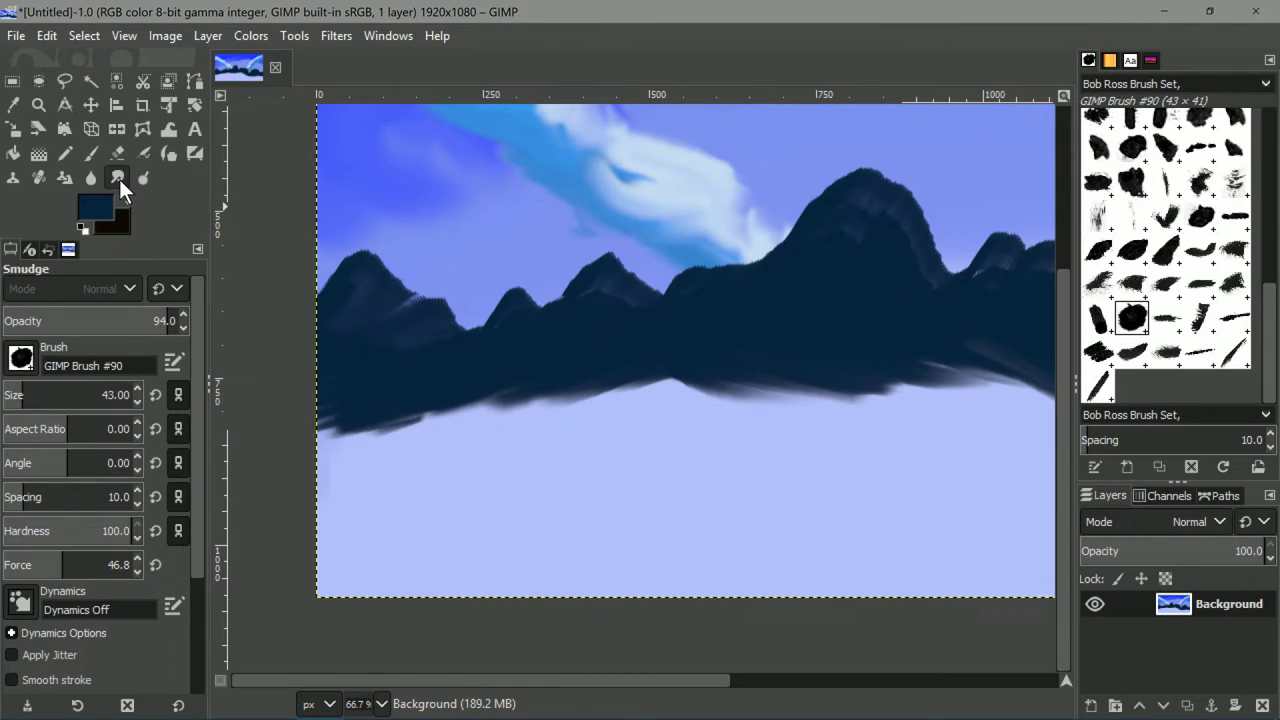
Adjust the Smudge tool to size 35, hardness 49.7 and force 38, and smooth the rough edges of the mountain silhouette.
{"action": "scroll", "coordinate": [687, 366], "scroll_direction": "up", "scroll_amount": 2}
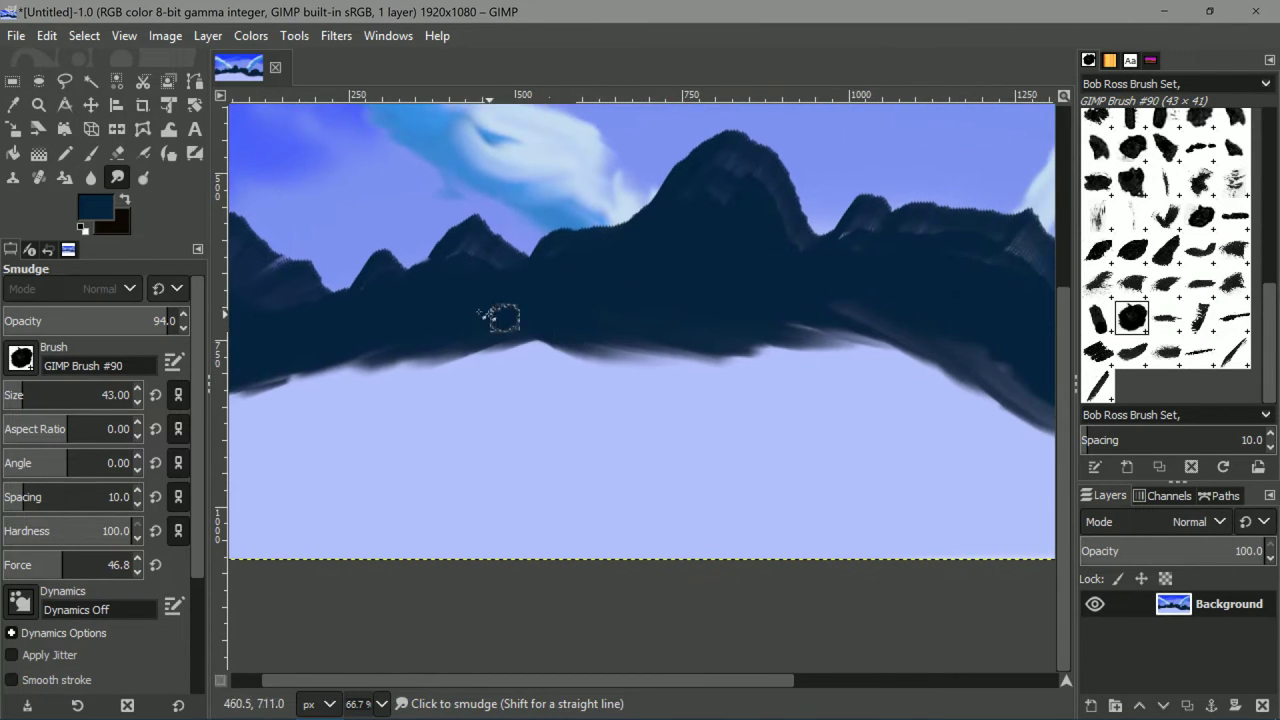
{"action": "scroll", "coordinate": [353, 322], "scroll_direction": "up", "scroll_amount": 3}
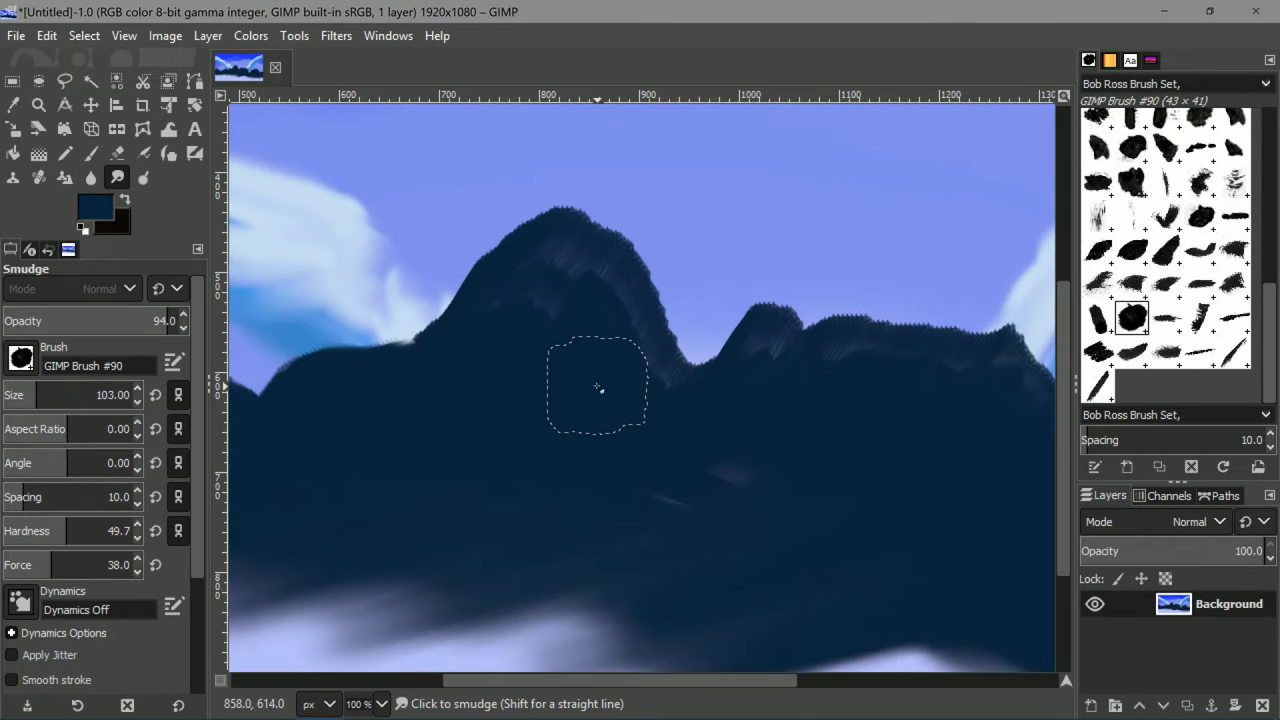
{"action": "key", "text": "bracketleft"}
{"action": "key", "text": "bracketleft"}
{"action": "key", "text": "bracketleft"}
{"action": "key", "text": "bracketleft"}
{"action": "key", "text": "bracketleft"}
{"action": "key", "text": "bracketleft"}
{"action": "key", "text": "bracketleft"}
{"action": "key", "text": "bracketleft"}
{"action": "key", "text": "bracketleft"}
{"action": "key", "text": "bracketleft"}
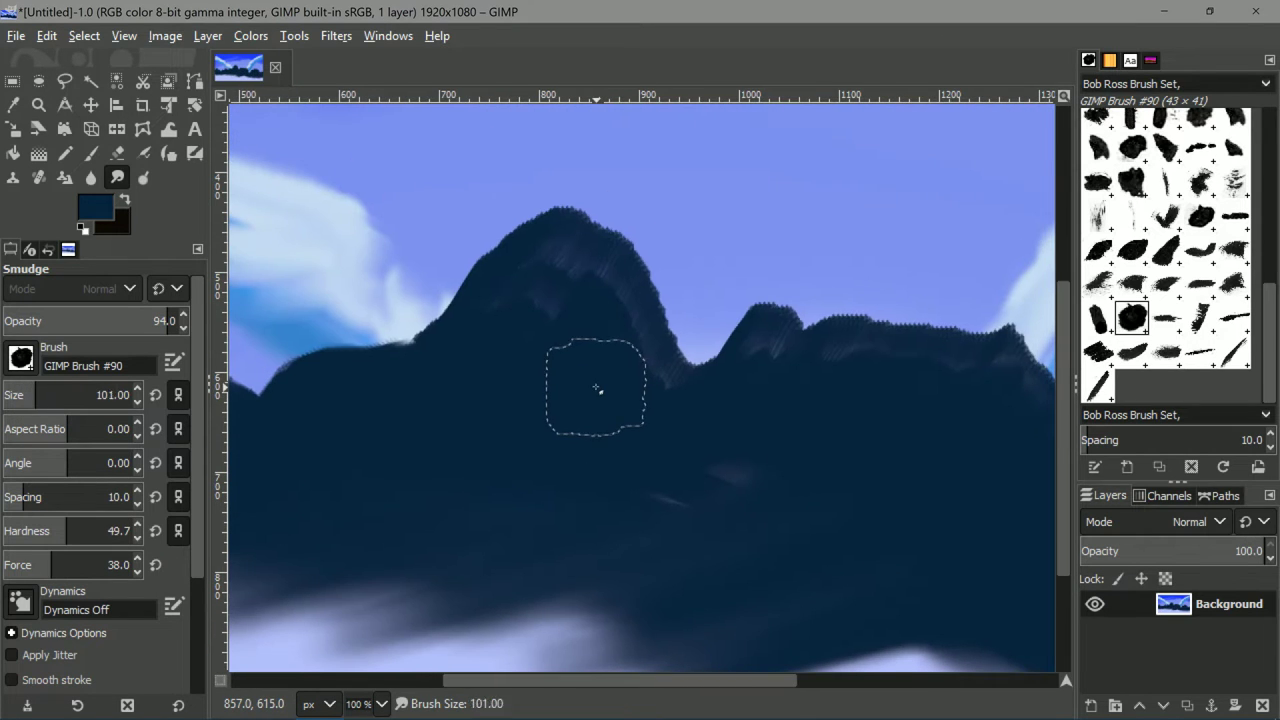
{"action": "key", "text": "bracketright"}
{"action": "key", "text": "bracketright"}
{"action": "key", "text": "bracketright"}
{"action": "key", "text": "bracketright"}
{"action": "key", "text": "bracketright"}
{"action": "key", "text": "bracketright"}
{"action": "key", "text": "bracketright"}
{"action": "key", "text": "bracketright"}
{"action": "scroll", "coordinate": [596, 388], "scroll_direction": "down", "scroll_amount": 3}
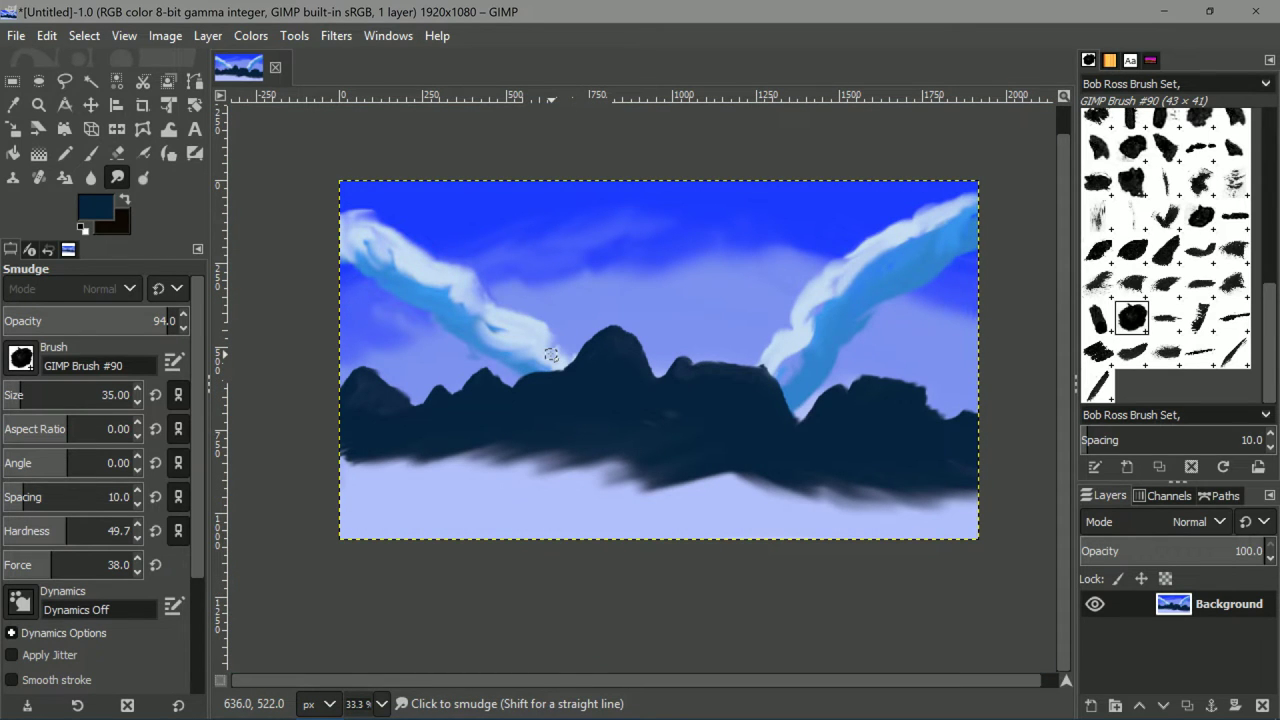
Change the foreground colour from dark navy to a medium blue with a slightly more violet hue.
{"action": "left_click", "coordinate": [95, 207]}
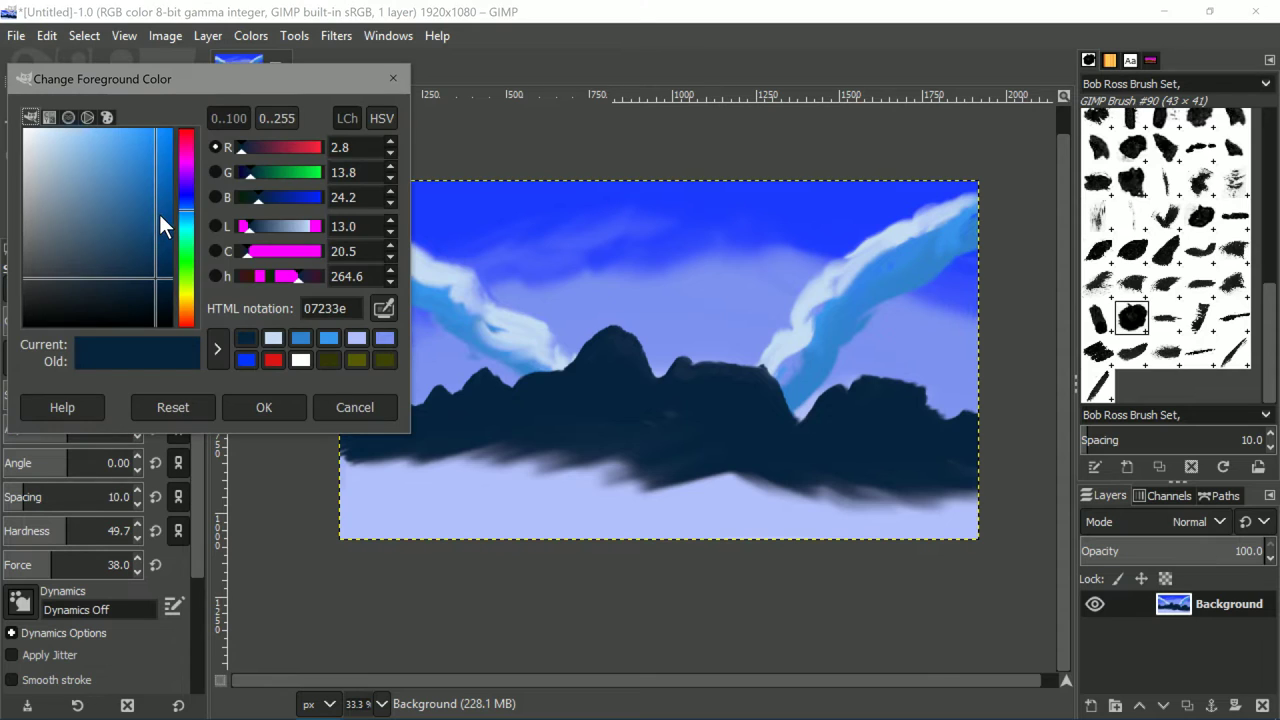
{"action": "mouse_move", "coordinate": [191, 209]}
{"action": "left_mouse_down"}
{"action": "mouse_move", "coordinate": [190, 236]}
{"action": "mouse_move", "coordinate": [194, 180]}
{"action": "mouse_move", "coordinate": [182, 208]}
{"action": "left_mouse_up"}
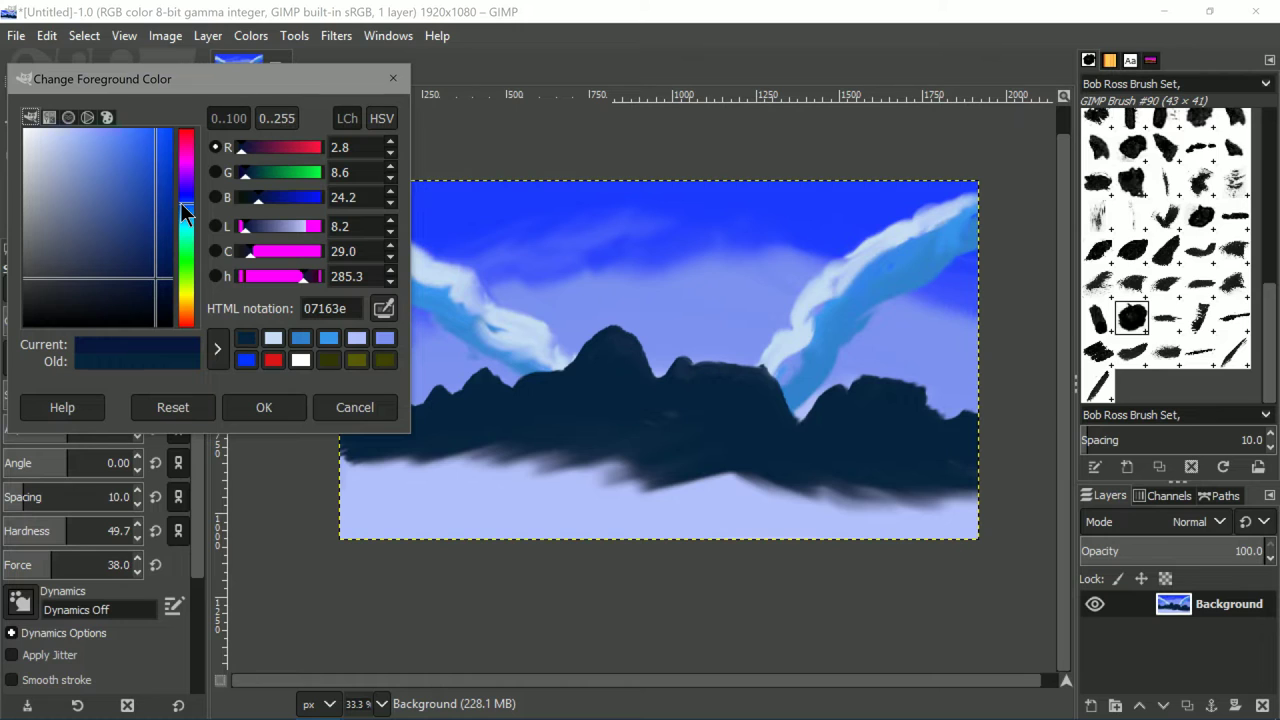
{"action": "left_click", "coordinate": [124, 131]}
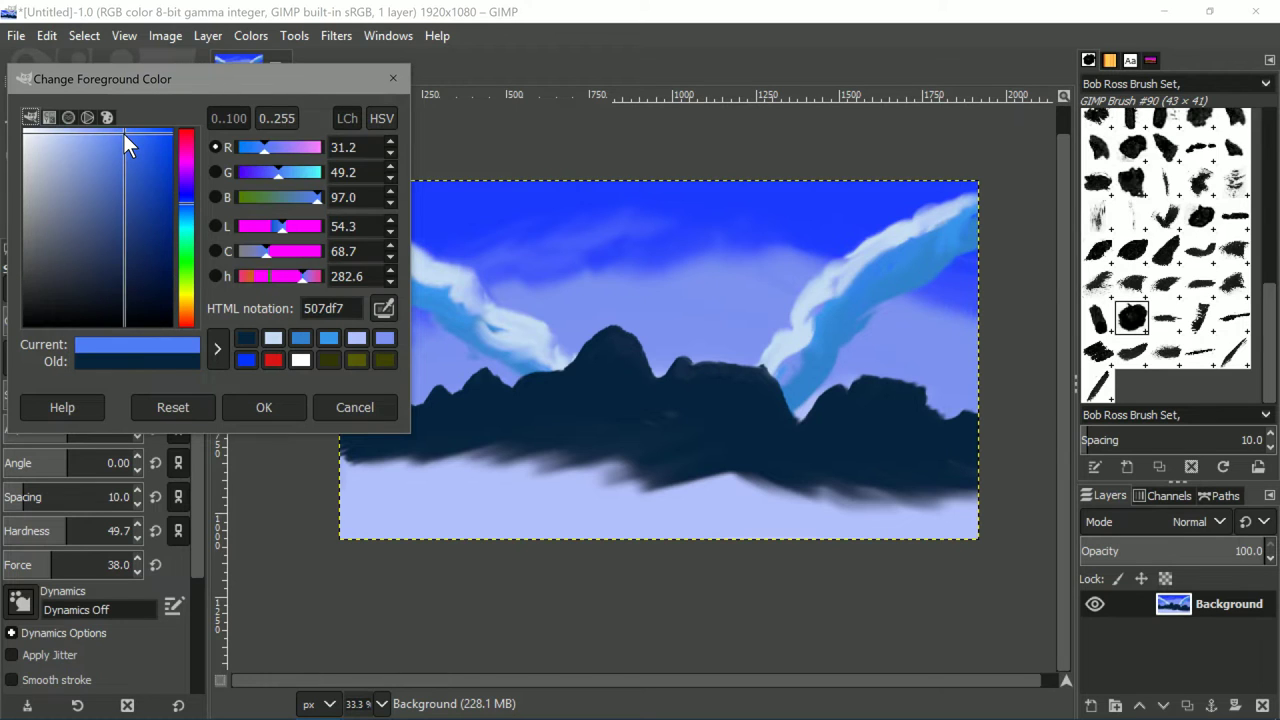
{"action": "left_click_drag", "start_coordinate": [124, 134], "coordinate": [130, 172]}
{"action": "left_click", "coordinate": [263, 407]}
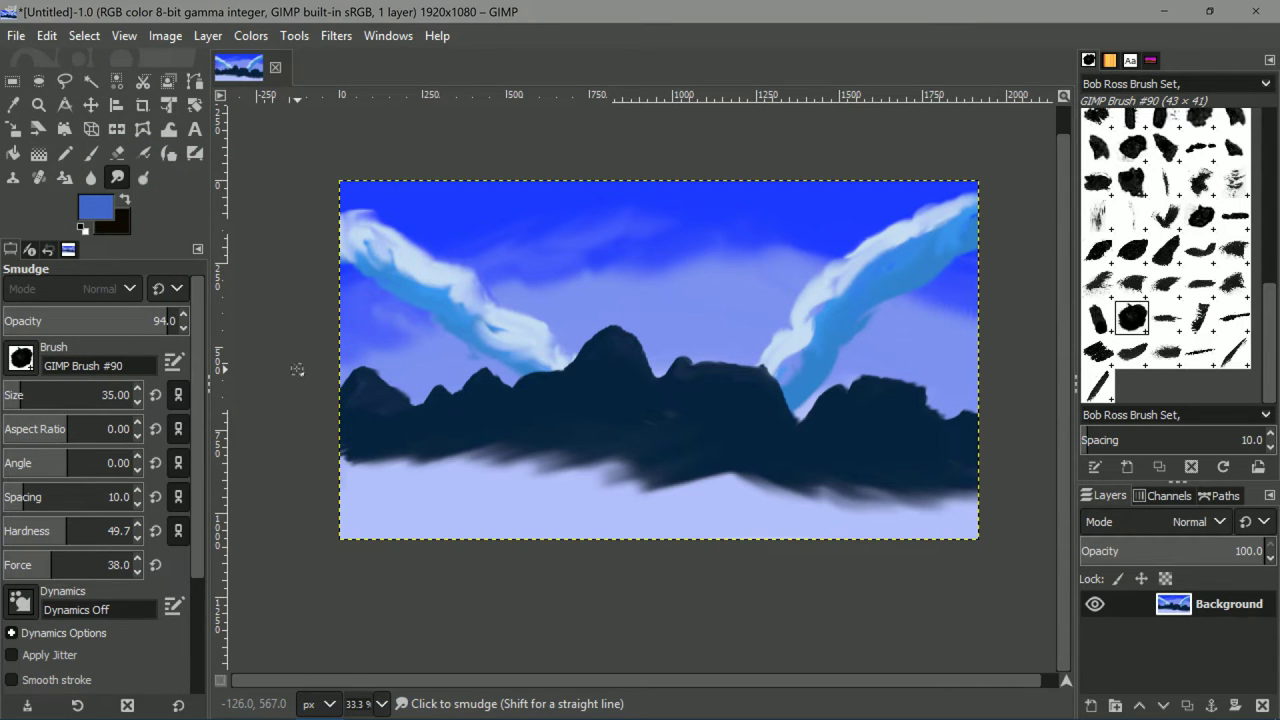
Paint medium-blue shading on the peaks' left slopes and pale-blue highlights on their right slopes with the Paintbrush at size 16.
{"action": "left_click", "coordinate": [94, 157]}
{"action": "left_click_drag", "start_coordinate": [431, 367], "coordinate": [463, 337]}
{"action": "scroll", "coordinate": [464, 371], "scroll_direction": "up", "scroll_amount": 3}
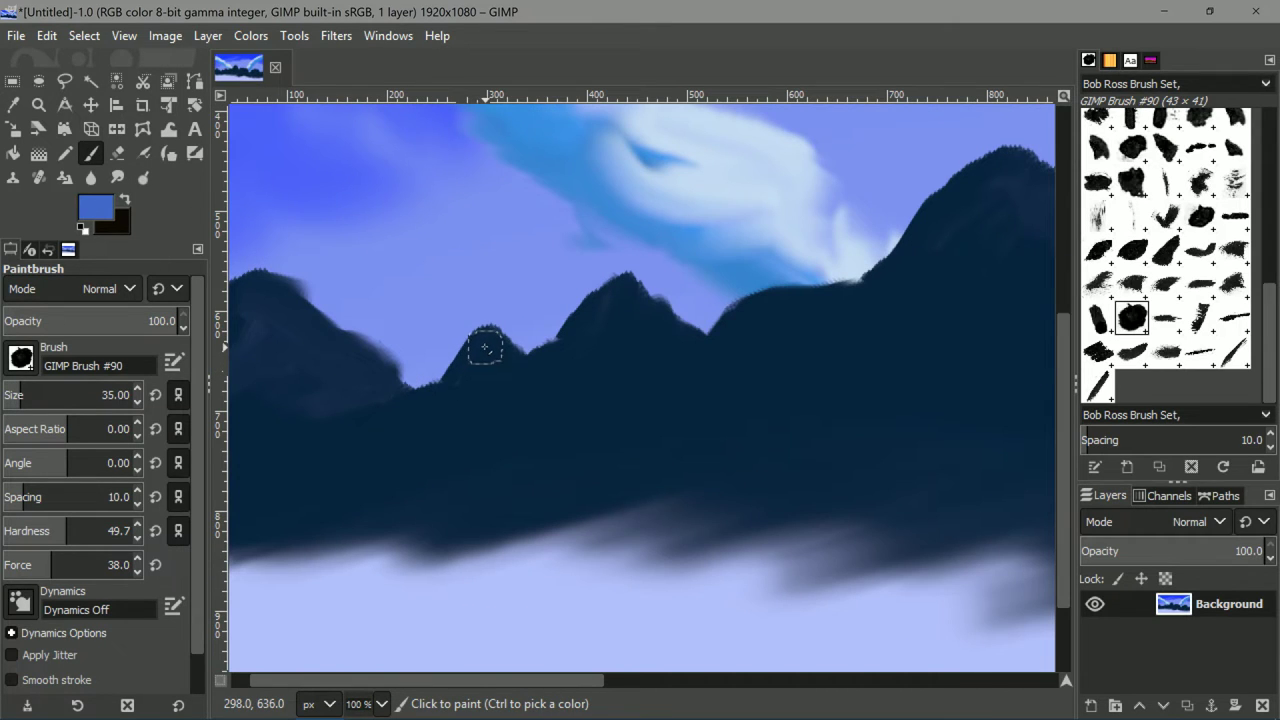
{"action": "key", "text": "shift+bracketleft"}
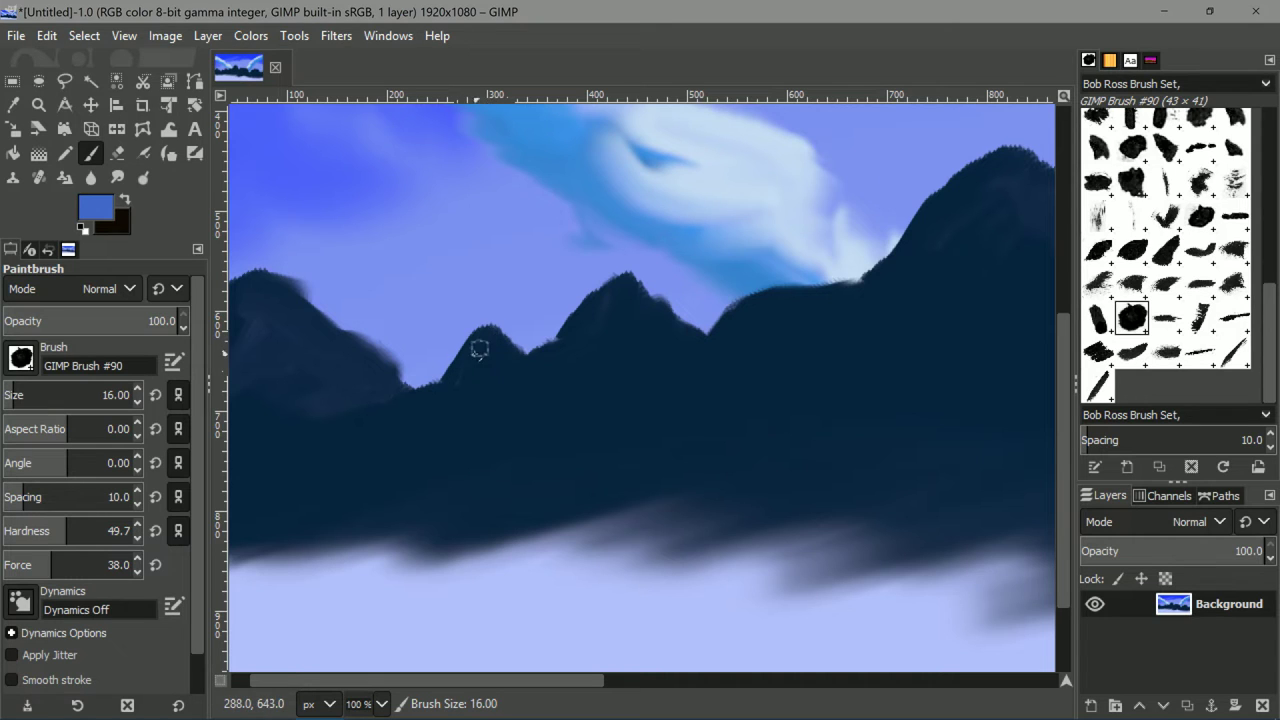
{"action": "mouse_move", "coordinate": [480, 340]}
{"action": "left_mouse_down"}
{"action": "mouse_move", "coordinate": [445, 385]}
{"action": "mouse_move", "coordinate": [406, 397]}
{"action": "left_mouse_up"}
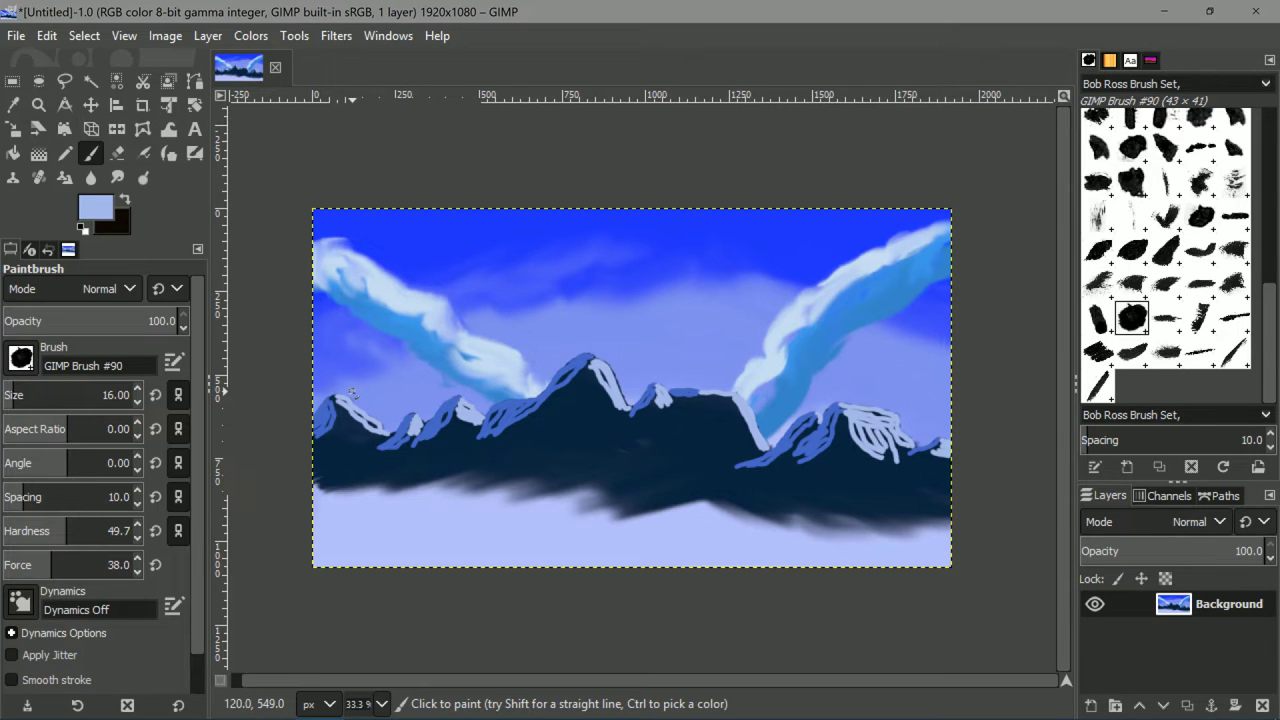
Smudge the leftmost peak's pale highlight and blue shading strokes downward to fill their dark gaps with streaked texture.
{"action": "left_click", "coordinate": [121, 181]}
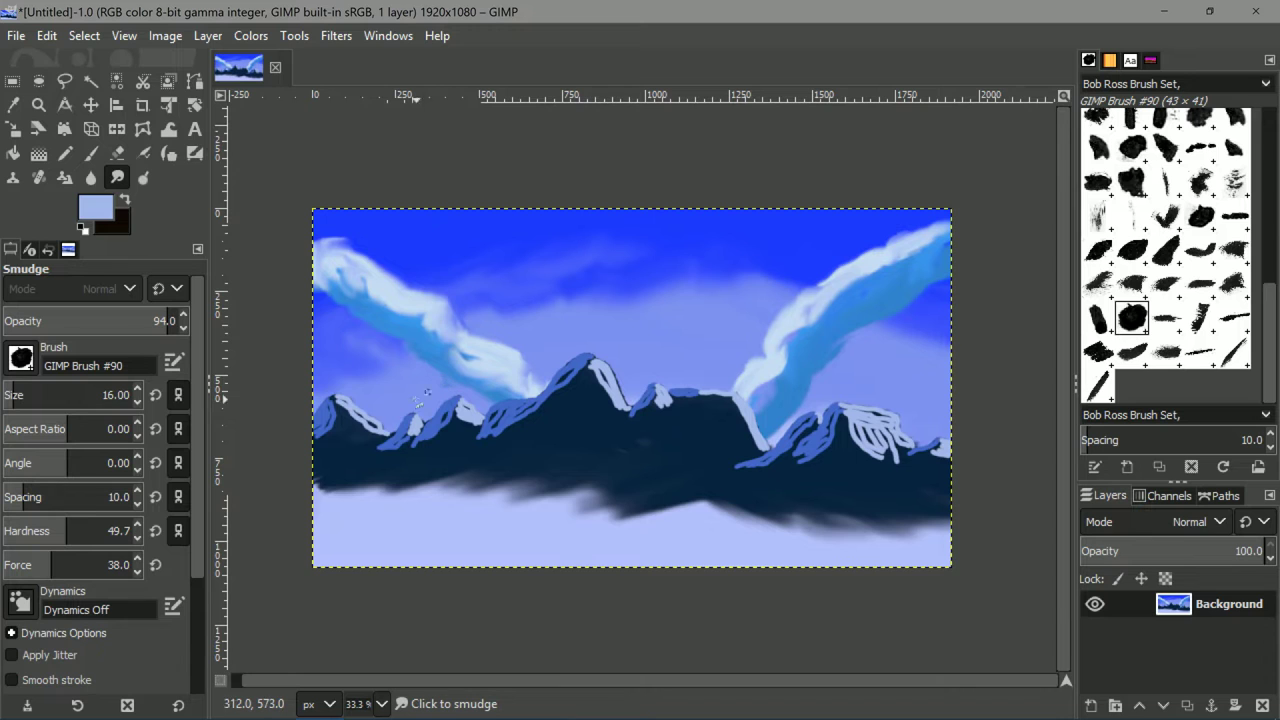
{"action": "scroll", "coordinate": [420, 398], "scroll_direction": "up", "scroll_amount": 3}
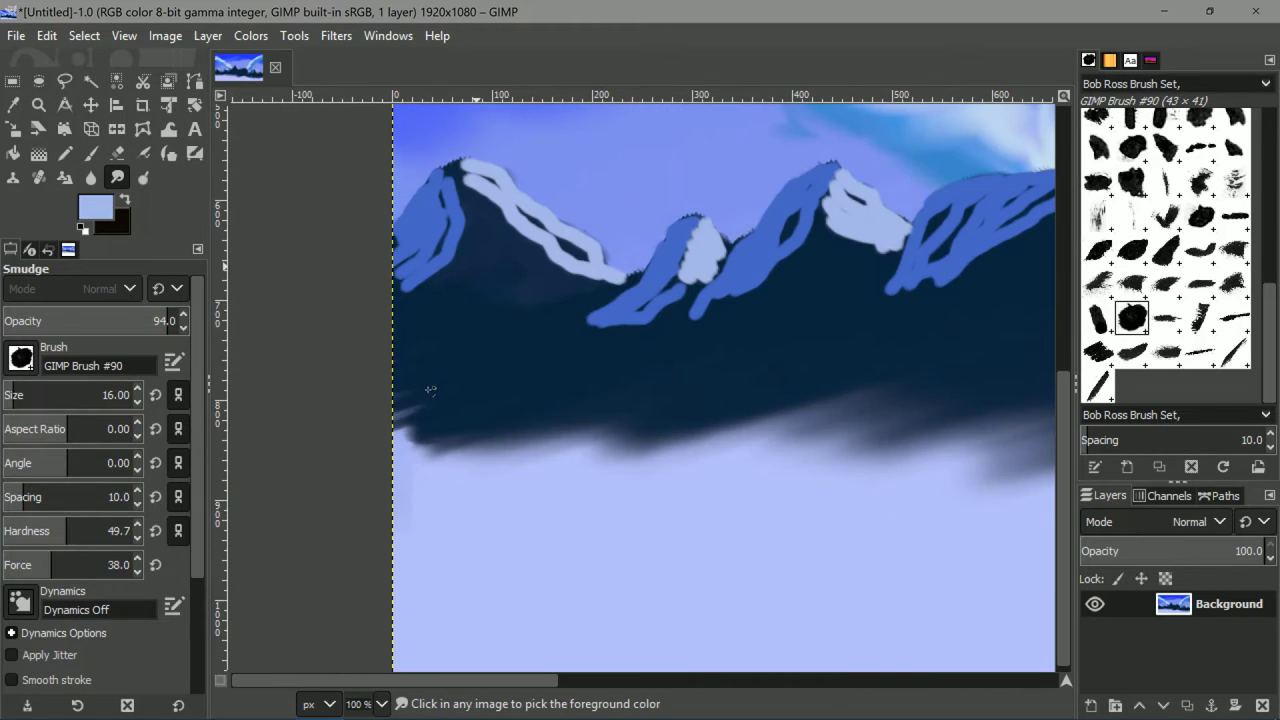
{"action": "scroll", "coordinate": [430, 390], "scroll_direction": "up", "scroll_amount": 3}
{"action": "scroll", "coordinate": [486, 210], "scroll_direction": "up", "scroll_amount": 1}
{"action": "scroll", "coordinate": [500, 270], "scroll_direction": "up", "scroll_amount": 1}
{"action": "scroll", "coordinate": [537, 455], "scroll_direction": "down", "scroll_amount": 1}
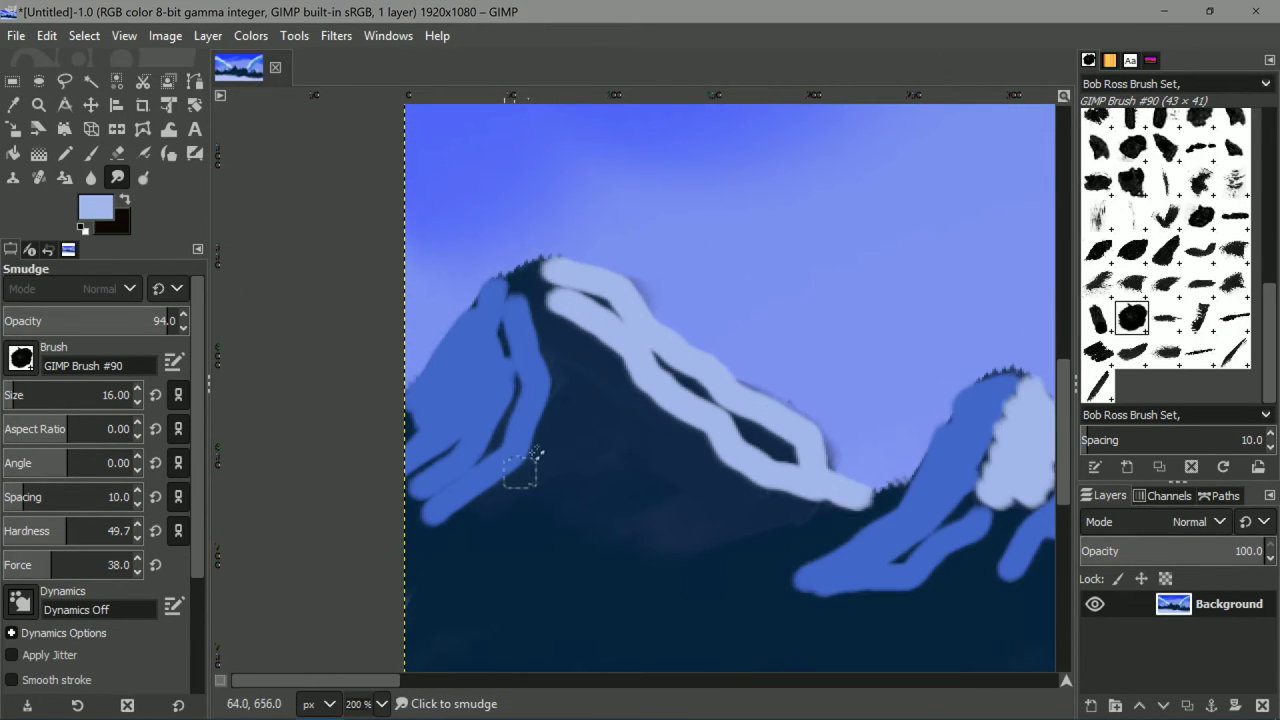
{"action": "mouse_move", "coordinate": [568, 296]}
{"action": "left_mouse_down"}
{"action": "mouse_move", "coordinate": [610, 348]}
{"action": "mouse_move", "coordinate": [581, 301]}
{"action": "mouse_move", "coordinate": [611, 320]}
{"action": "mouse_move", "coordinate": [591, 297]}
{"action": "mouse_move", "coordinate": [614, 362]}
{"action": "mouse_move", "coordinate": [618, 320]}
{"action": "mouse_move", "coordinate": [678, 356]}
{"action": "mouse_move", "coordinate": [645, 341]}
{"action": "mouse_move", "coordinate": [730, 409]}
{"action": "mouse_move", "coordinate": [683, 379]}
{"action": "mouse_move", "coordinate": [721, 422]}
{"action": "mouse_move", "coordinate": [744, 408]}
{"action": "mouse_move", "coordinate": [815, 467]}
{"action": "left_mouse_up"}
{"action": "mouse_move", "coordinate": [571, 295]}
{"action": "left_mouse_down"}
{"action": "mouse_move", "coordinate": [591, 375]}
{"action": "mouse_move", "coordinate": [639, 397]}
{"action": "mouse_move", "coordinate": [602, 340]}
{"action": "mouse_move", "coordinate": [745, 425]}
{"action": "mouse_move", "coordinate": [668, 375]}
{"action": "mouse_move", "coordinate": [682, 412]}
{"action": "mouse_move", "coordinate": [754, 451]}
{"action": "mouse_move", "coordinate": [697, 388]}
{"action": "mouse_move", "coordinate": [761, 485]}
{"action": "mouse_move", "coordinate": [780, 459]}
{"action": "mouse_move", "coordinate": [751, 453]}
{"action": "mouse_move", "coordinate": [845, 510]}
{"action": "left_mouse_up"}
{"action": "scroll", "coordinate": [563, 449], "scroll_direction": "down", "scroll_amount": 1}
{"action": "mouse_move", "coordinate": [563, 449]}
{"action": "left_mouse_down"}
{"action": "mouse_move", "coordinate": [592, 422]}
{"action": "mouse_move", "coordinate": [602, 451]}
{"action": "mouse_move", "coordinate": [579, 429]}
{"action": "mouse_move", "coordinate": [621, 444]}
{"action": "left_mouse_up"}
{"action": "left_click_drag", "start_coordinate": [543, 485], "coordinate": [596, 454]}
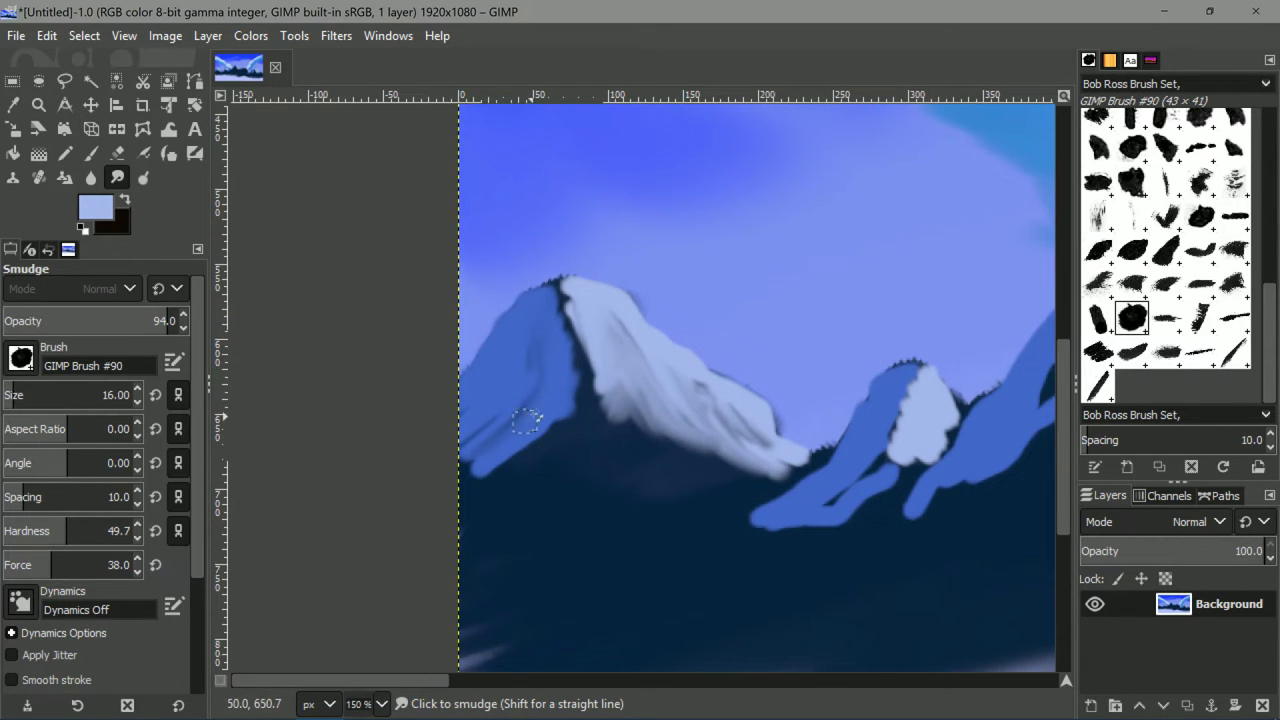
Smudge the small second peak's blue slope down and to the left into the dark rock.
{"action": "scroll", "coordinate": [541, 400], "scroll_direction": "right", "scroll_amount": 5}
{"action": "scroll", "coordinate": [541, 400], "scroll_direction": "up", "scroll_amount": 1}
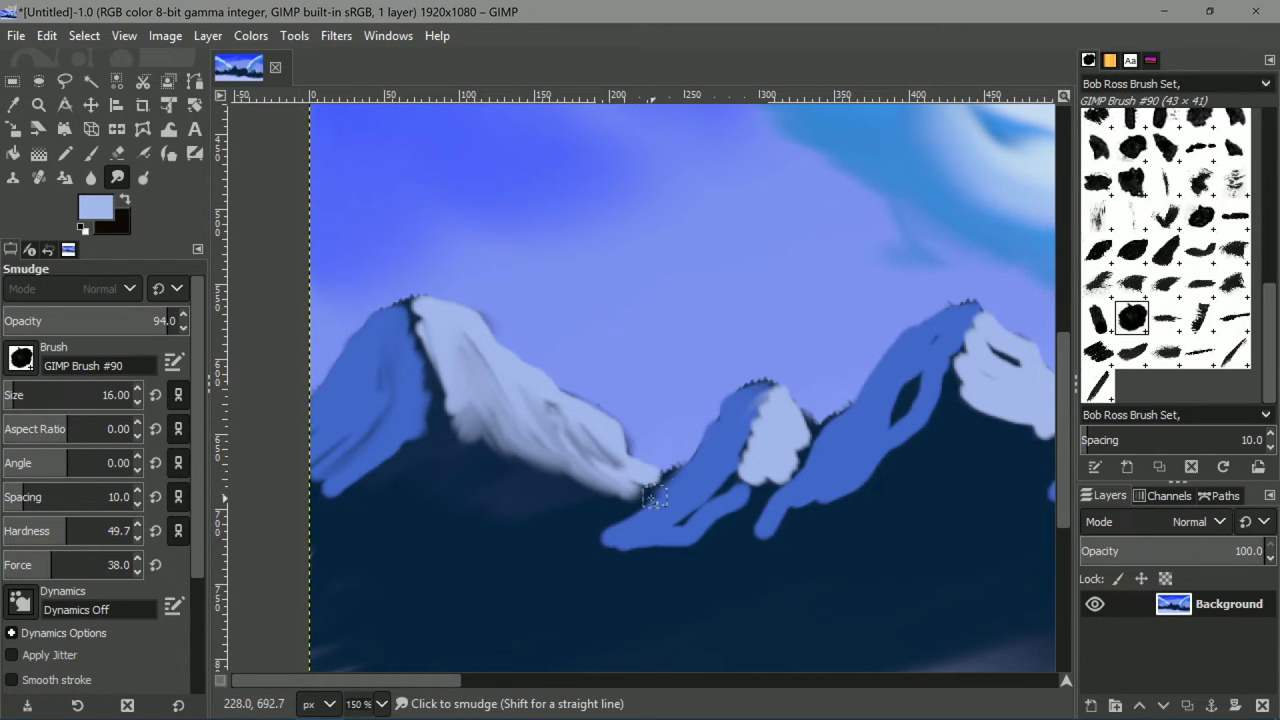
{"action": "left_click_drag", "start_coordinate": [652, 497], "coordinate": [605, 523]}
{"action": "mouse_move", "coordinate": [677, 469]}
{"action": "left_mouse_down"}
{"action": "mouse_move", "coordinate": [568, 530]}
{"action": "mouse_move", "coordinate": [625, 505]}
{"action": "mouse_move", "coordinate": [588, 524]}
{"action": "mouse_move", "coordinate": [660, 516]}
{"action": "left_mouse_up"}
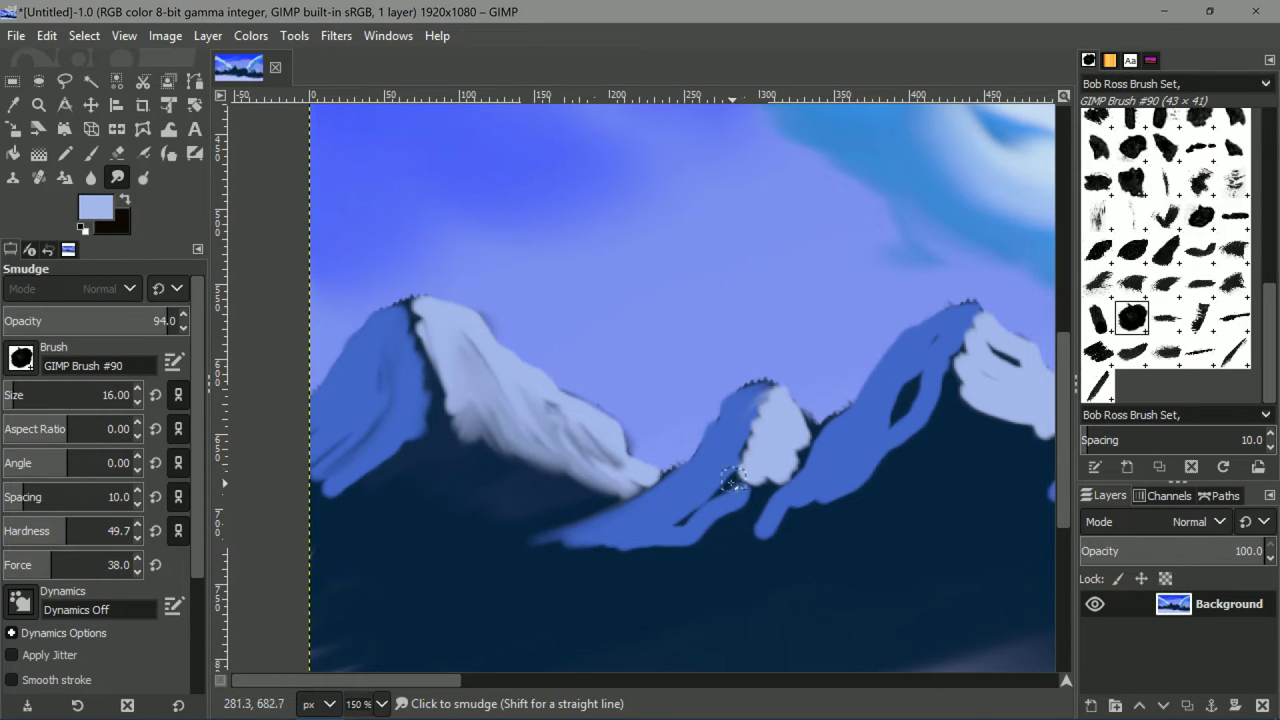
{"action": "mouse_move", "coordinate": [732, 500]}
{"action": "left_mouse_down"}
{"action": "mouse_move", "coordinate": [672, 540]}
{"action": "mouse_move", "coordinate": [721, 485]}
{"action": "mouse_move", "coordinate": [714, 503]}
{"action": "mouse_move", "coordinate": [622, 549]}
{"action": "mouse_move", "coordinate": [591, 557]}
{"action": "mouse_move", "coordinate": [638, 525]}
{"action": "mouse_move", "coordinate": [436, 560]}
{"action": "left_mouse_up"}
{"action": "left_click_drag", "start_coordinate": [437, 509], "coordinate": [471, 505]}
Soften the lower edge of the leftmost peak's blue shading with the Smudge tool.
{"action": "scroll", "coordinate": [468, 485], "scroll_direction": "up", "scroll_amount": 4}
{"action": "scroll", "coordinate": [465, 470], "scroll_direction": "left", "scroll_amount": 3}
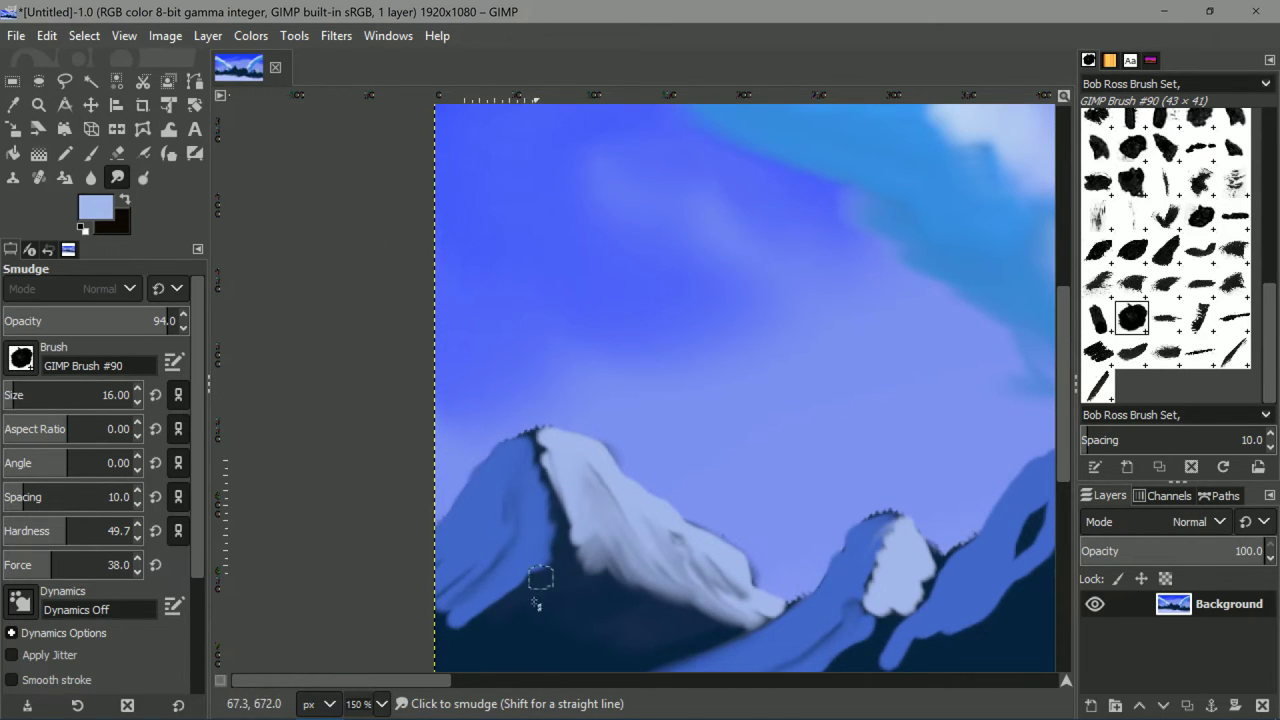
{"action": "scroll", "coordinate": [537, 583], "scroll_direction": "down", "scroll_amount": 5}
{"action": "scroll", "coordinate": [600, 480], "scroll_direction": "left", "scroll_amount": 2}
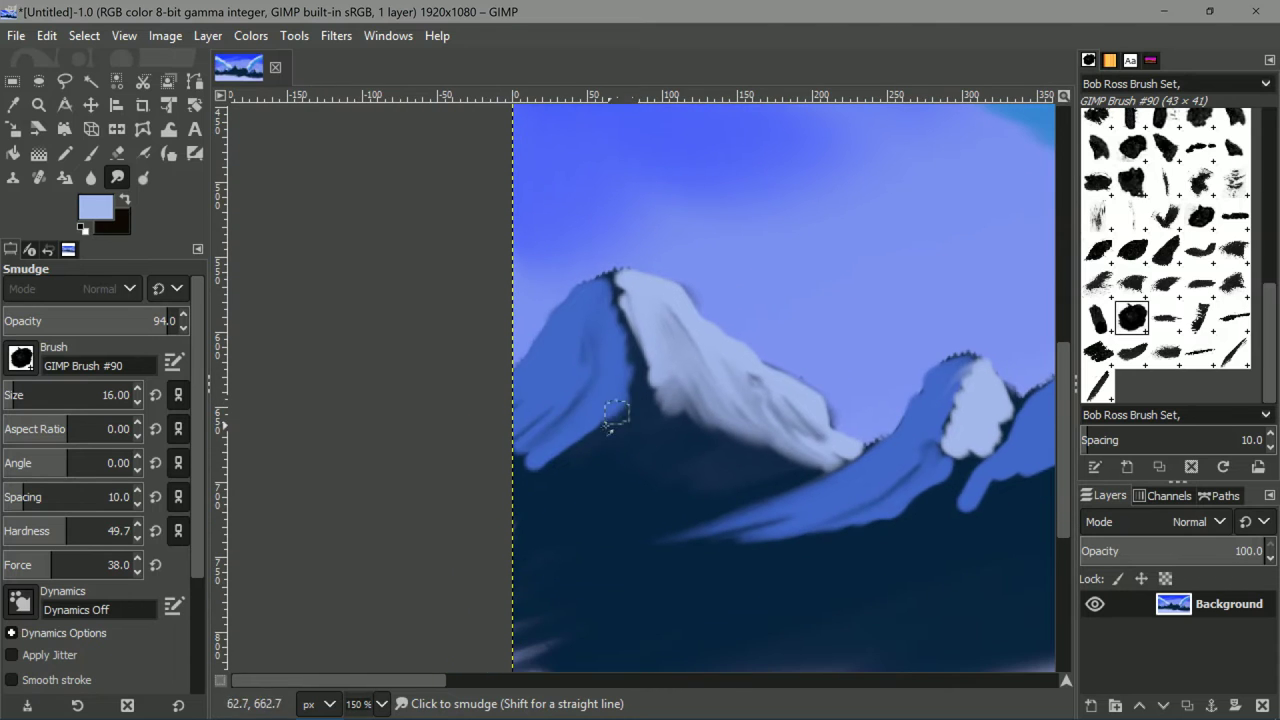
{"action": "left_click_drag", "start_coordinate": [600, 435], "coordinate": [563, 421]}
Smudge the third peak's blue slope and pale highlight, and blend the blue ridge leading up to the central peak.
{"action": "left_click_drag", "start_coordinate": [722, 480], "coordinate": [481, 478]}
{"action": "mouse_move", "coordinate": [902, 306]}
{"action": "left_mouse_down"}
{"action": "mouse_move", "coordinate": [680, 349]}
{"action": "mouse_move", "coordinate": [798, 398]}
{"action": "left_mouse_up"}
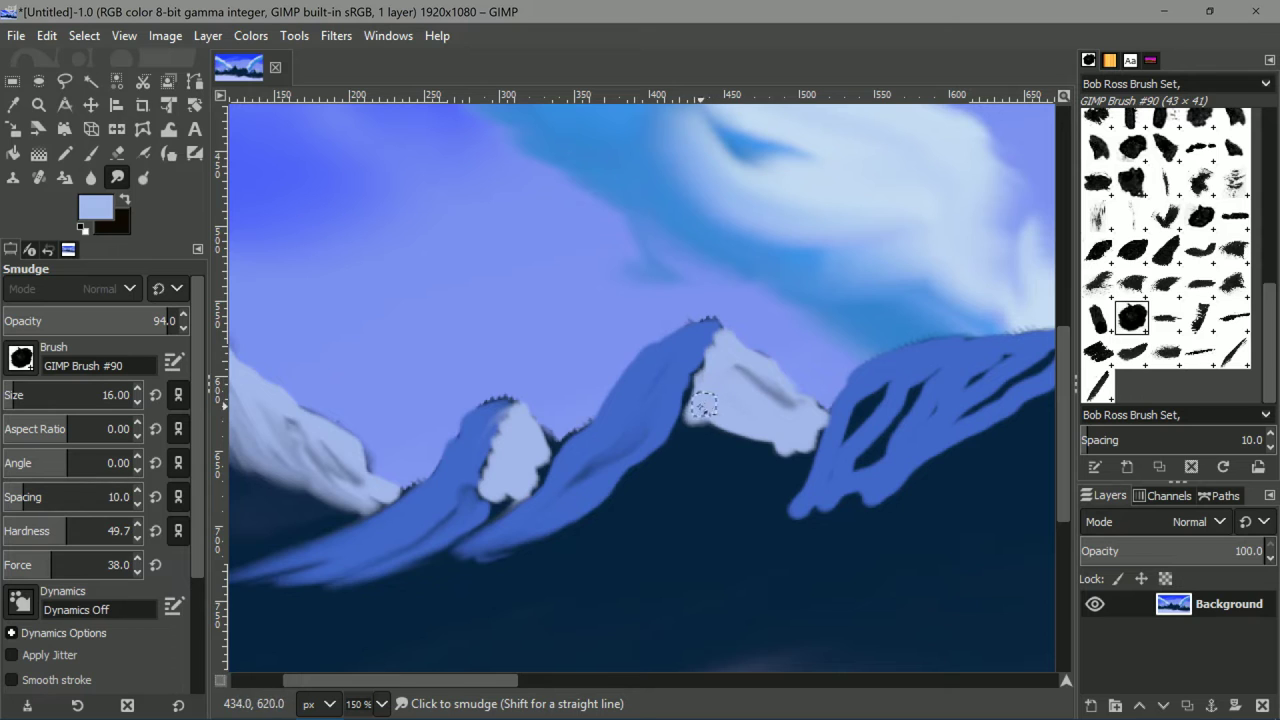
{"action": "mouse_move", "coordinate": [709, 421]}
{"action": "left_mouse_down"}
{"action": "mouse_move", "coordinate": [779, 462]}
{"action": "mouse_move", "coordinate": [804, 445]}
{"action": "mouse_move", "coordinate": [780, 480]}
{"action": "mouse_move", "coordinate": [772, 443]}
{"action": "mouse_move", "coordinate": [739, 446]}
{"action": "mouse_move", "coordinate": [704, 482]}
{"action": "mouse_move", "coordinate": [705, 428]}
{"action": "left_mouse_up"}
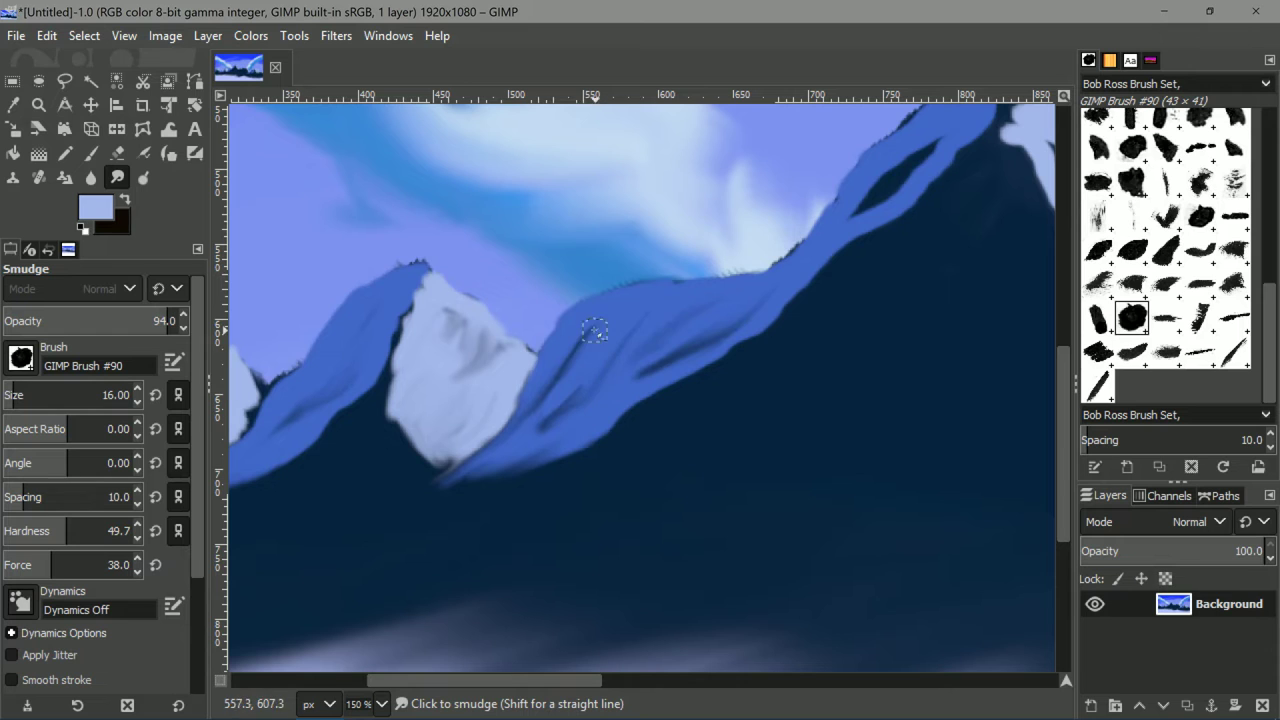
{"action": "left_click_drag", "start_coordinate": [789, 292], "coordinate": [748, 343]}
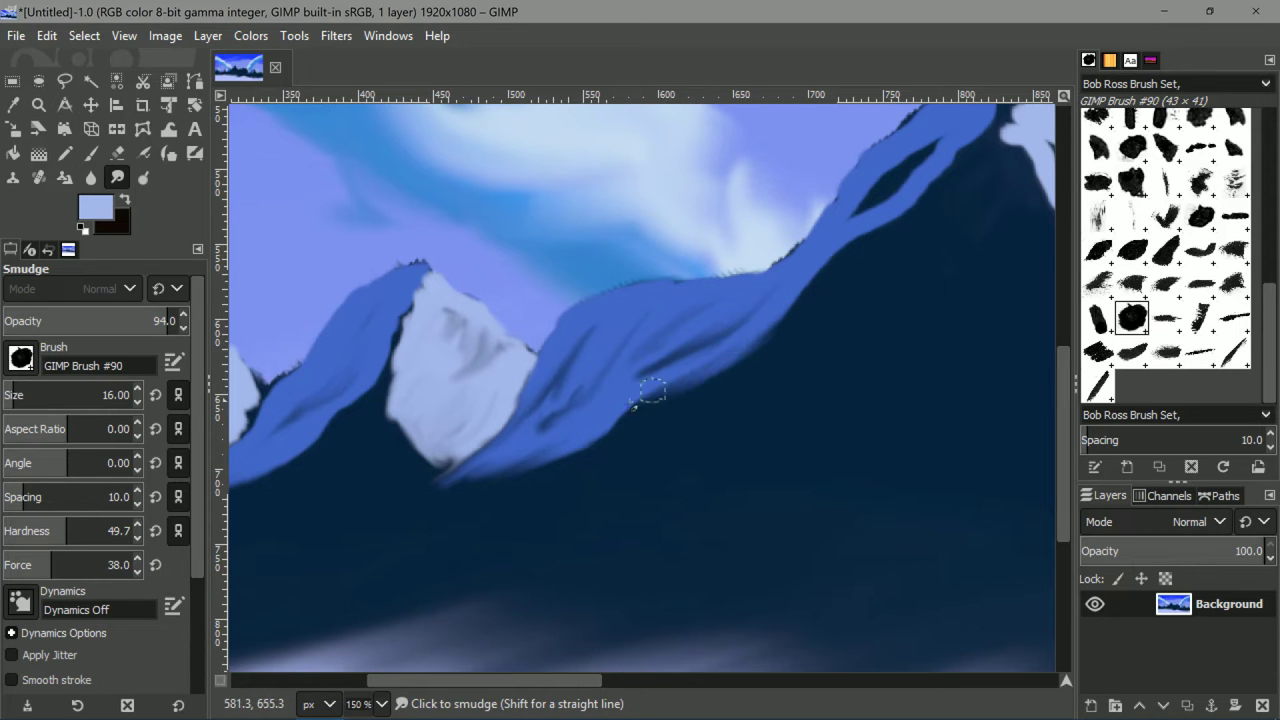
{"action": "left_click_drag", "start_coordinate": [652, 390], "coordinate": [597, 437]}
Smudge the blue slope and pale highlight of the small peak just right of the central peak into the dark rock.
{"action": "scroll", "coordinate": [597, 437], "scroll_direction": "left", "scroll_amount": 4}
{"action": "scroll", "coordinate": [597, 400], "scroll_direction": "up", "scroll_amount": 2}
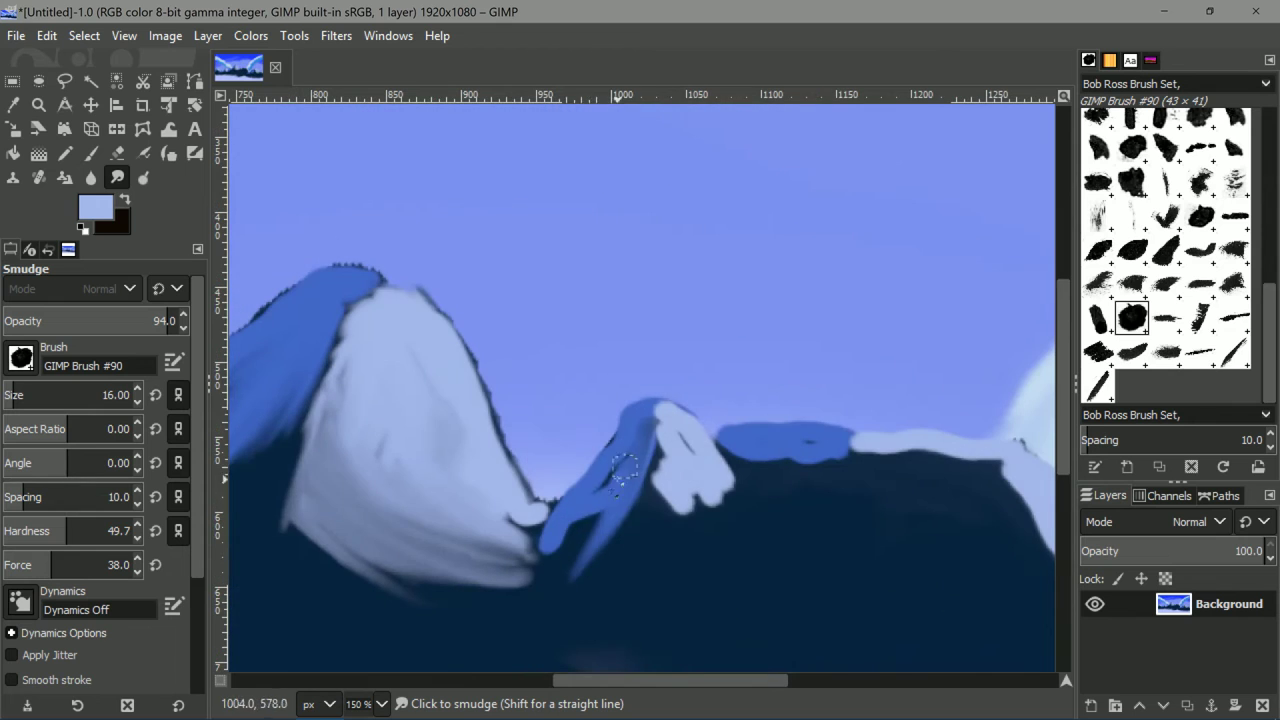
{"action": "left_click_drag", "start_coordinate": [617, 474], "coordinate": [493, 590]}
{"action": "mouse_move", "coordinate": [557, 505]}
{"action": "left_mouse_down"}
{"action": "mouse_move", "coordinate": [433, 608]}
{"action": "mouse_move", "coordinate": [569, 515]}
{"action": "mouse_move", "coordinate": [422, 617]}
{"action": "mouse_move", "coordinate": [566, 521]}
{"action": "mouse_move", "coordinate": [516, 583]}
{"action": "mouse_move", "coordinate": [586, 514]}
{"action": "mouse_move", "coordinate": [456, 610]}
{"action": "left_mouse_up"}
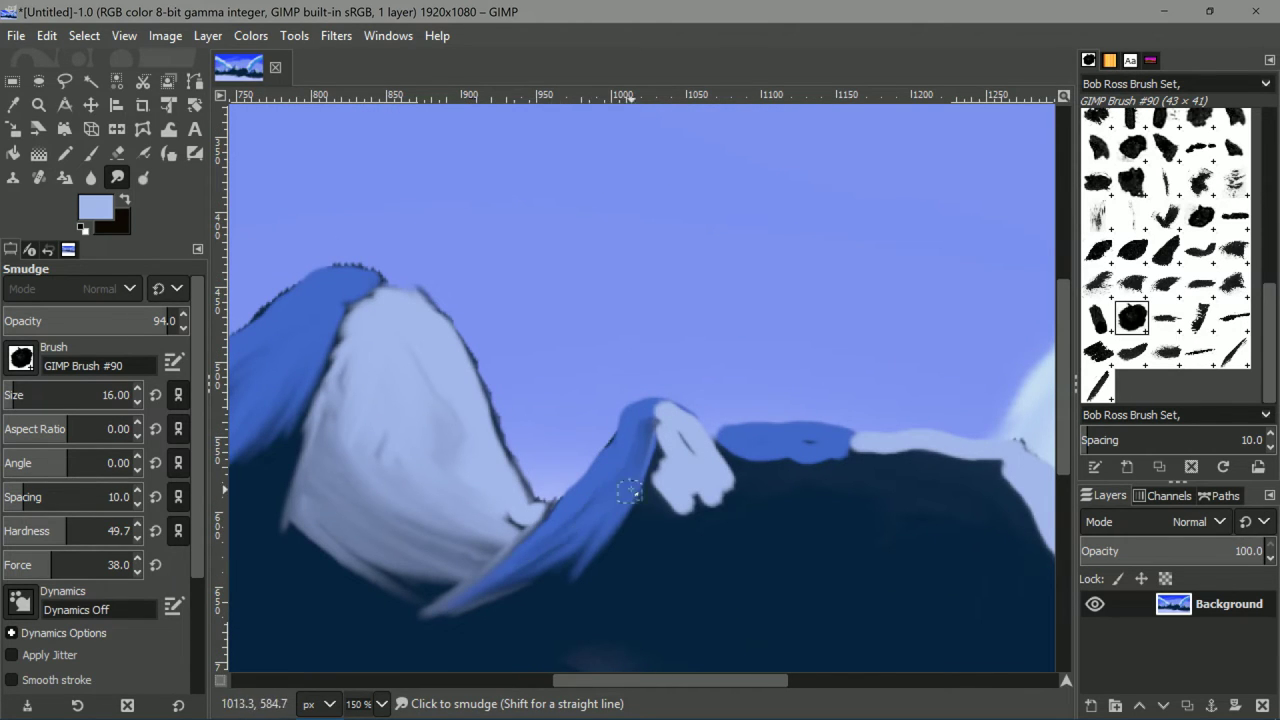
{"action": "mouse_move", "coordinate": [649, 488]}
{"action": "left_mouse_down"}
{"action": "mouse_move", "coordinate": [673, 533]}
{"action": "mouse_move", "coordinate": [634, 506]}
{"action": "mouse_move", "coordinate": [690, 544]}
{"action": "mouse_move", "coordinate": [660, 476]}
{"action": "mouse_move", "coordinate": [708, 524]}
{"action": "left_mouse_up"}
{"action": "left_click_drag", "start_coordinate": [695, 498], "coordinate": [730, 518]}
{"action": "mouse_move", "coordinate": [677, 465]}
{"action": "left_mouse_down"}
{"action": "mouse_move", "coordinate": [738, 510]}
{"action": "mouse_move", "coordinate": [766, 512]}
{"action": "left_mouse_up"}
{"action": "mouse_move", "coordinate": [600, 498]}
{"action": "left_mouse_down"}
{"action": "mouse_move", "coordinate": [725, 502]}
{"action": "mouse_move", "coordinate": [665, 522]}
{"action": "left_mouse_up"}
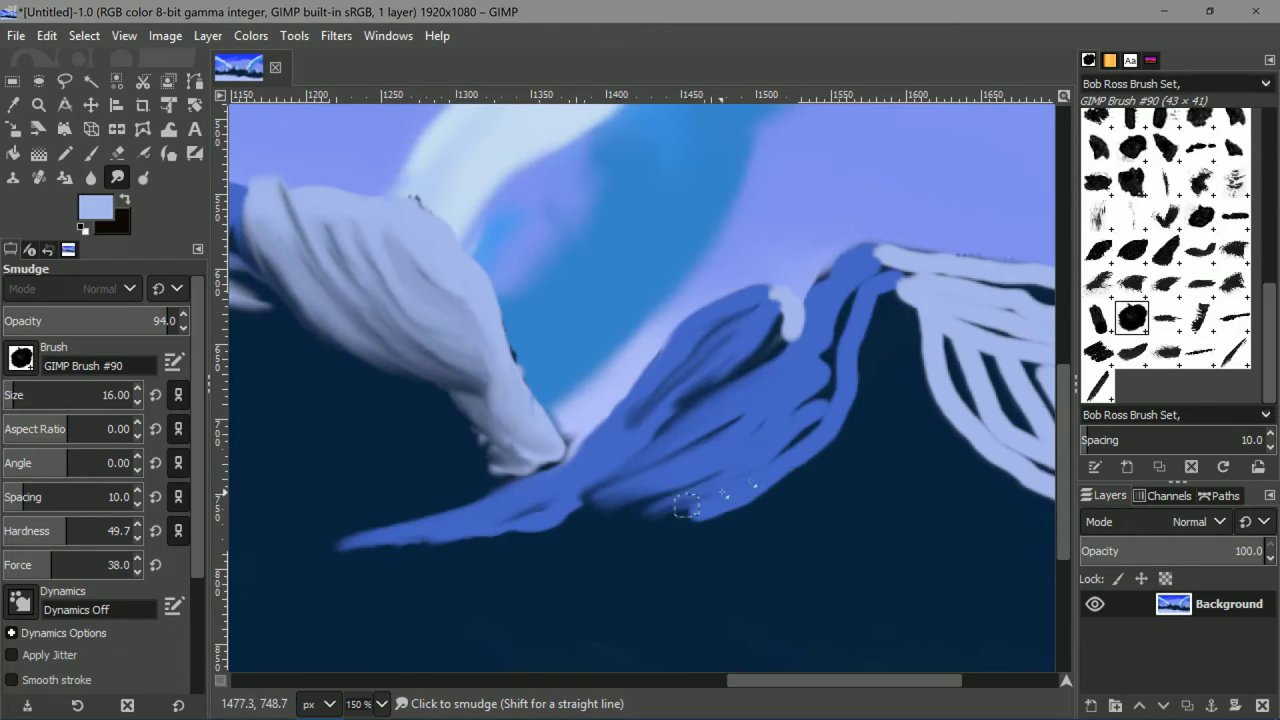
Smudge the blue shading strokes on the right-hand mountain's left slope into continuous streaks running down to the left.
{"action": "left_click_drag", "start_coordinate": [830, 355], "coordinate": [800, 435]}
{"action": "mouse_move", "coordinate": [790, 325]}
{"action": "left_mouse_down"}
{"action": "mouse_move", "coordinate": [724, 369]}
{"action": "mouse_move", "coordinate": [662, 424]}
{"action": "left_mouse_up"}
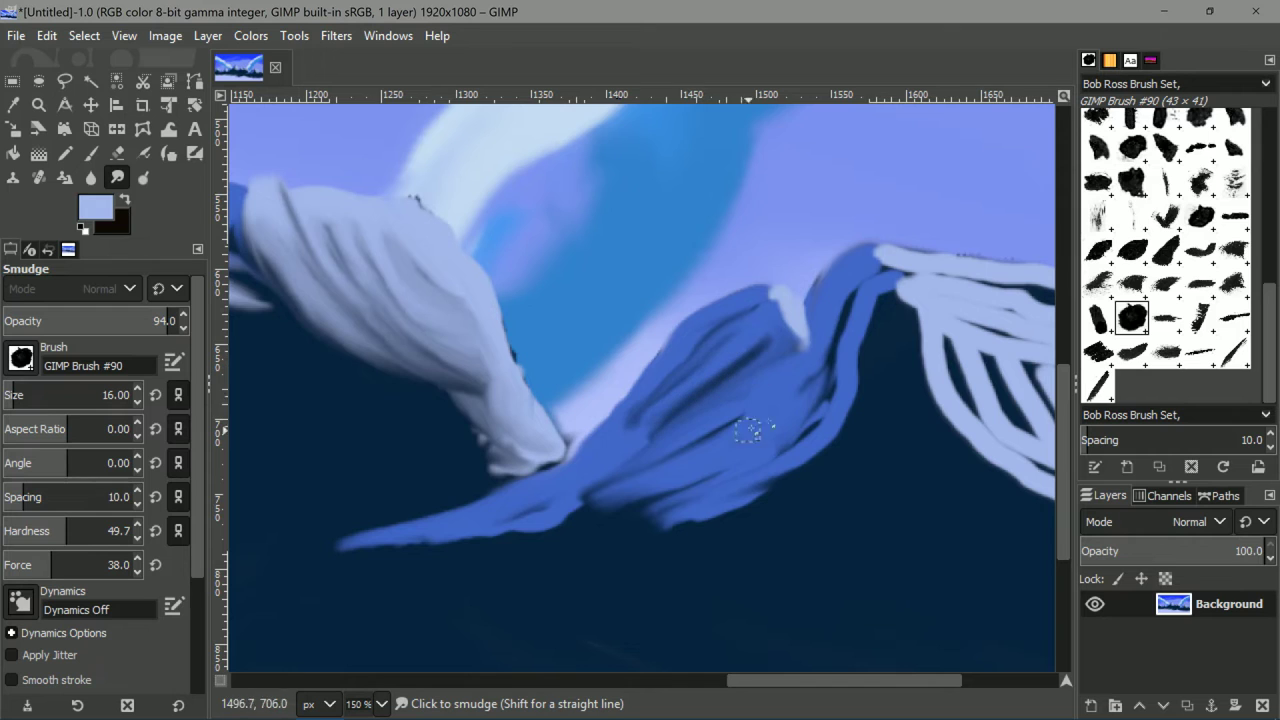
{"action": "left_click_drag", "start_coordinate": [840, 305], "coordinate": [800, 430]}
{"action": "left_click_drag", "start_coordinate": [830, 385], "coordinate": [740, 460]}
{"action": "mouse_move", "coordinate": [730, 425]}
{"action": "left_mouse_down"}
{"action": "mouse_move", "coordinate": [606, 508]}
{"action": "mouse_move", "coordinate": [330, 548]}
{"action": "left_mouse_up"}
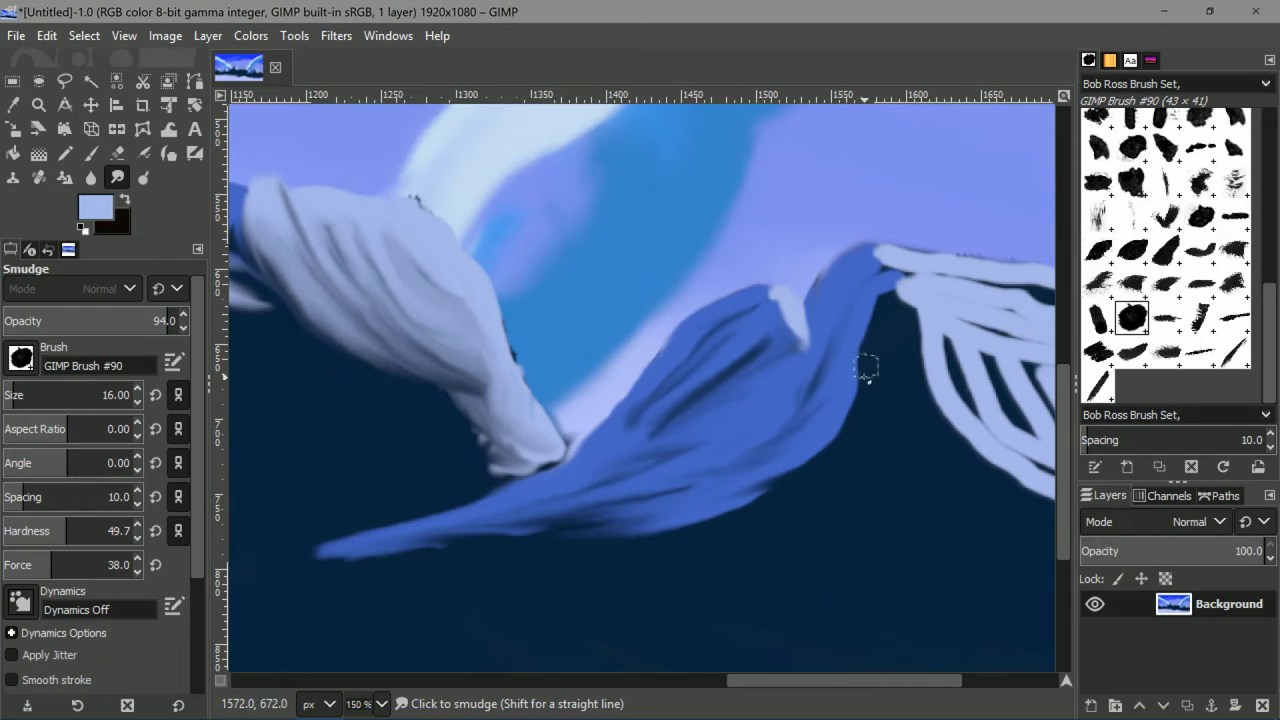
Smudge the broad right-hand mountain's pale highlight strokes into a solid streaked snow face meeting the small blue slope beside it.
{"action": "left_click_drag", "start_coordinate": [866, 372], "coordinate": [506, 430]}
{"action": "mouse_move", "coordinate": [572, 420]}
{"action": "left_mouse_down"}
{"action": "mouse_move", "coordinate": [676, 515]}
{"action": "mouse_move", "coordinate": [835, 575]}
{"action": "left_mouse_up"}
{"action": "left_click_drag", "start_coordinate": [670, 458], "coordinate": [762, 515]}
{"action": "left_click_drag", "start_coordinate": [595, 432], "coordinate": [722, 520]}
{"action": "left_click_drag", "start_coordinate": [640, 400], "coordinate": [820, 490]}
{"action": "left_click_drag", "start_coordinate": [745, 430], "coordinate": [842, 488]}
{"action": "left_click_drag", "start_coordinate": [925, 505], "coordinate": [770, 568]}
{"action": "mouse_move", "coordinate": [865, 540]}
{"action": "left_mouse_down"}
{"action": "mouse_move", "coordinate": [760, 578]}
{"action": "mouse_move", "coordinate": [830, 560]}
{"action": "left_mouse_up"}
{"action": "mouse_move", "coordinate": [801, 502]}
{"action": "left_mouse_down"}
{"action": "mouse_move", "coordinate": [602, 514]}
{"action": "mouse_move", "coordinate": [630, 530]}
{"action": "left_mouse_up"}
{"action": "mouse_move", "coordinate": [325, 360]}
{"action": "left_mouse_down"}
{"action": "mouse_move", "coordinate": [460, 328]}
{"action": "mouse_move", "coordinate": [566, 492]}
{"action": "left_mouse_up"}
{"action": "left_click_drag", "start_coordinate": [558, 368], "coordinate": [500, 420]}
{"action": "mouse_move", "coordinate": [497, 348]}
{"action": "left_mouse_down"}
{"action": "mouse_move", "coordinate": [597, 486]}
{"action": "mouse_move", "coordinate": [704, 444]}
{"action": "mouse_move", "coordinate": [634, 351]}
{"action": "mouse_move", "coordinate": [555, 314]}
{"action": "mouse_move", "coordinate": [610, 350]}
{"action": "mouse_move", "coordinate": [692, 354]}
{"action": "mouse_move", "coordinate": [645, 345]}
{"action": "mouse_move", "coordinate": [560, 450]}
{"action": "mouse_move", "coordinate": [640, 476]}
{"action": "mouse_move", "coordinate": [620, 420]}
{"action": "mouse_move", "coordinate": [667, 408]}
{"action": "mouse_move", "coordinate": [780, 444]}
{"action": "mouse_move", "coordinate": [744, 486]}
{"action": "left_mouse_up"}
{"action": "left_click_drag", "start_coordinate": [744, 486], "coordinate": [688, 478]}
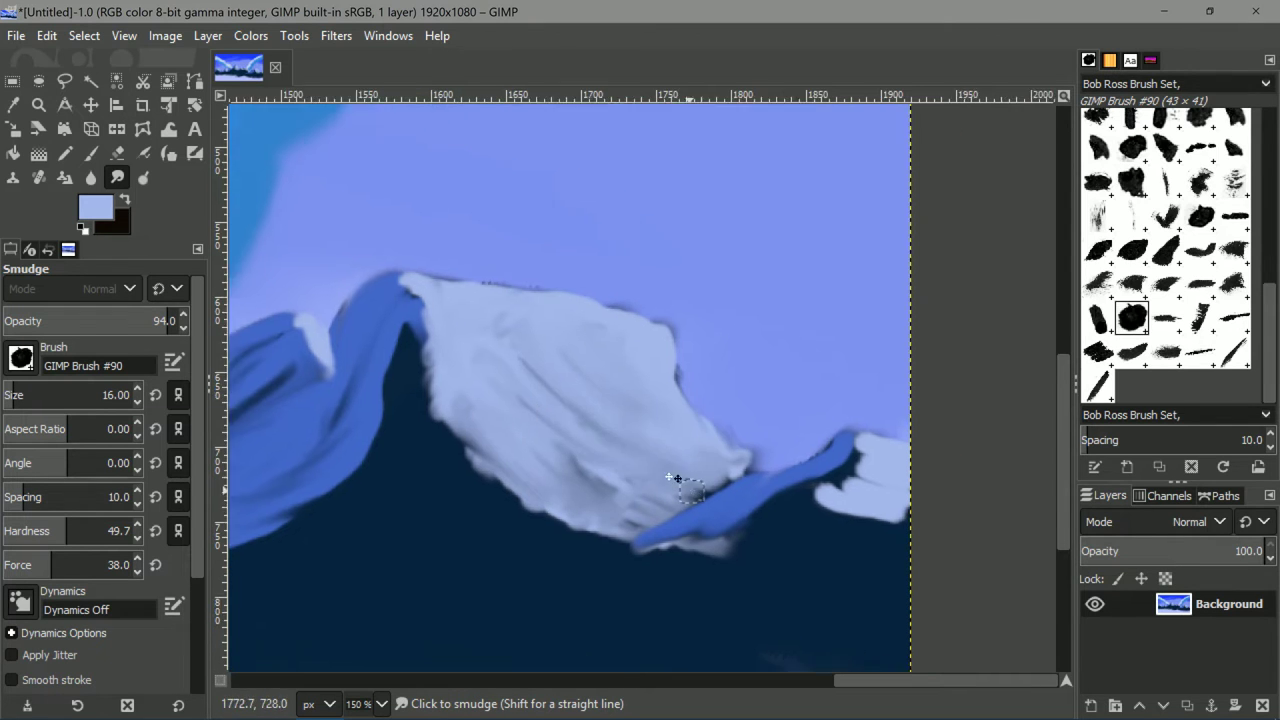
Smudge the lower edges of the central peak's blue slope and the third peak's shading down into the dark rock.
{"action": "mouse_move", "coordinate": [556, 477]}
{"action": "left_mouse_down"}
{"action": "mouse_move", "coordinate": [746, 366]}
{"action": "mouse_move", "coordinate": [590, 431]}
{"action": "mouse_move", "coordinate": [551, 468]}
{"action": "mouse_move", "coordinate": [430, 470]}
{"action": "mouse_move", "coordinate": [437, 520]}
{"action": "mouse_move", "coordinate": [692, 440]}
{"action": "left_mouse_up"}
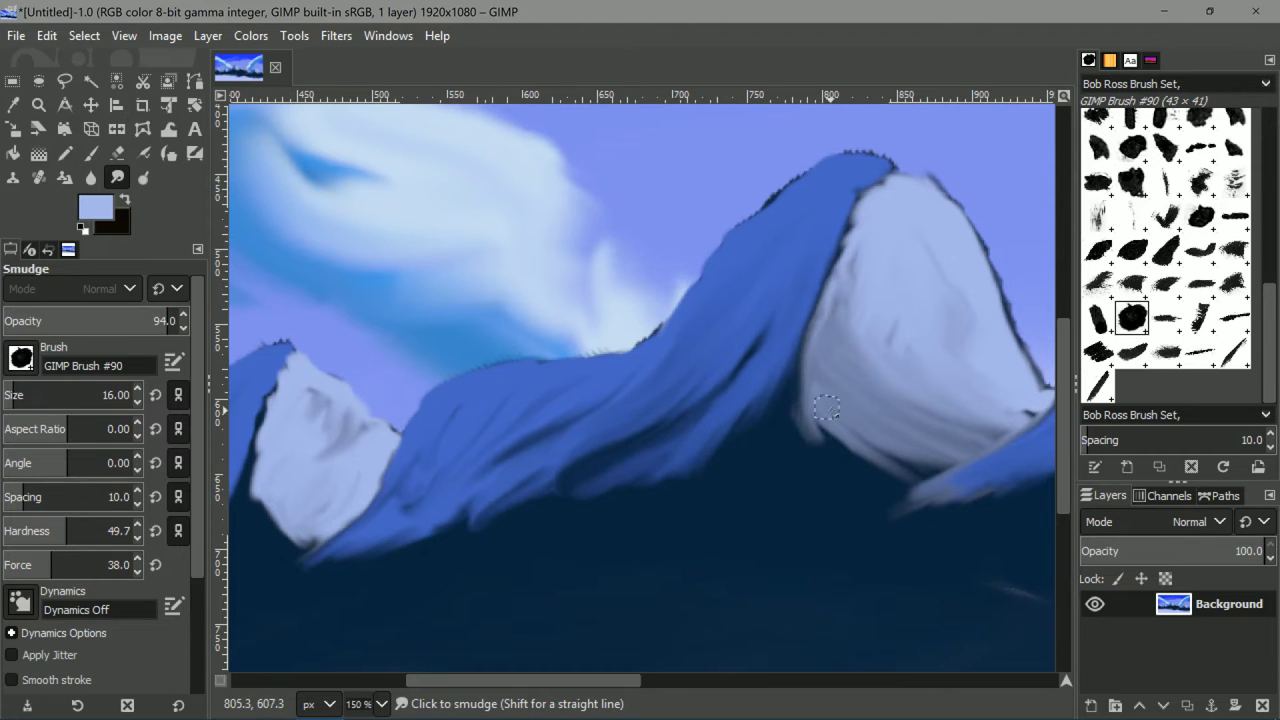
{"action": "scroll", "coordinate": [800, 400], "scroll_direction": "left", "scroll_amount": 20}
{"action": "left_click_drag", "start_coordinate": [812, 389], "coordinate": [652, 459]}
{"action": "left_click_drag", "start_coordinate": [837, 337], "coordinate": [663, 437]}
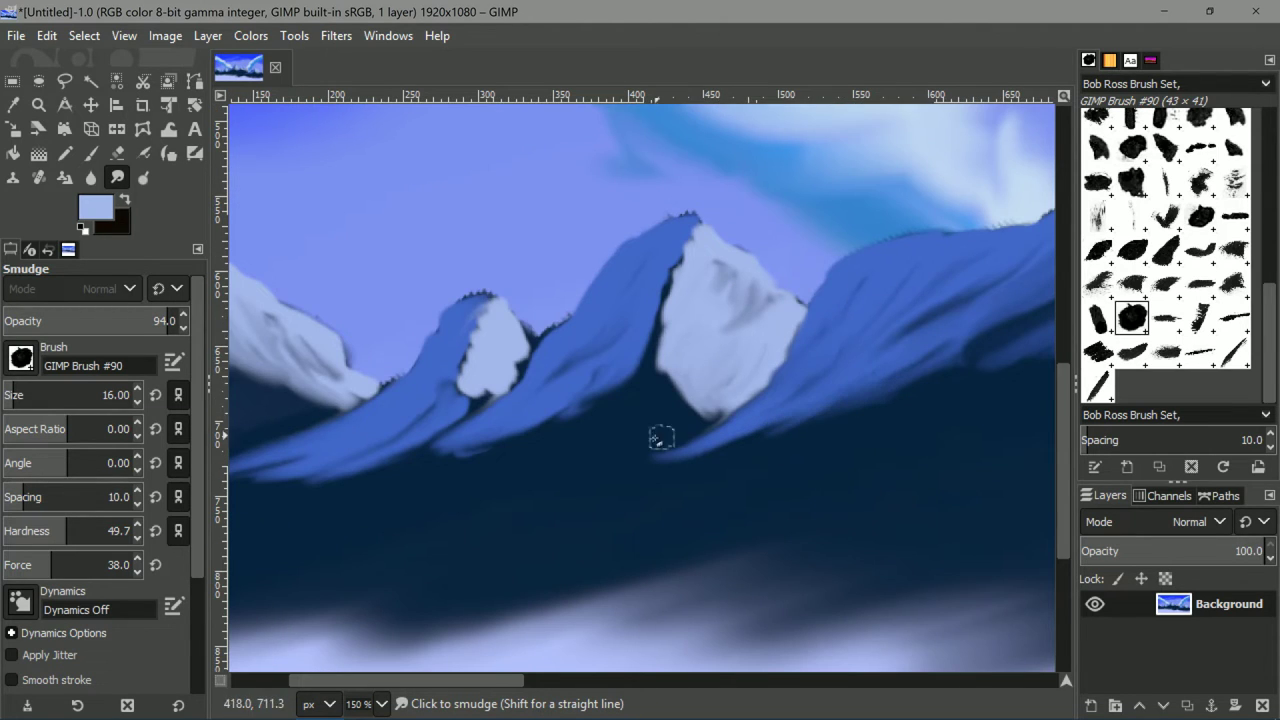
{"action": "left_click_drag", "start_coordinate": [560, 412], "coordinate": [508, 436]}
{"action": "left_click_drag", "start_coordinate": [680, 349], "coordinate": [662, 404]}
Extend the leftmost peak's snow highlight and blue shading further down its slopes with the Smudge tool.
{"action": "left_click_drag", "start_coordinate": [419, 438], "coordinate": [635, 376]}
{"action": "left_click_drag", "start_coordinate": [418, 286], "coordinate": [720, 404]}
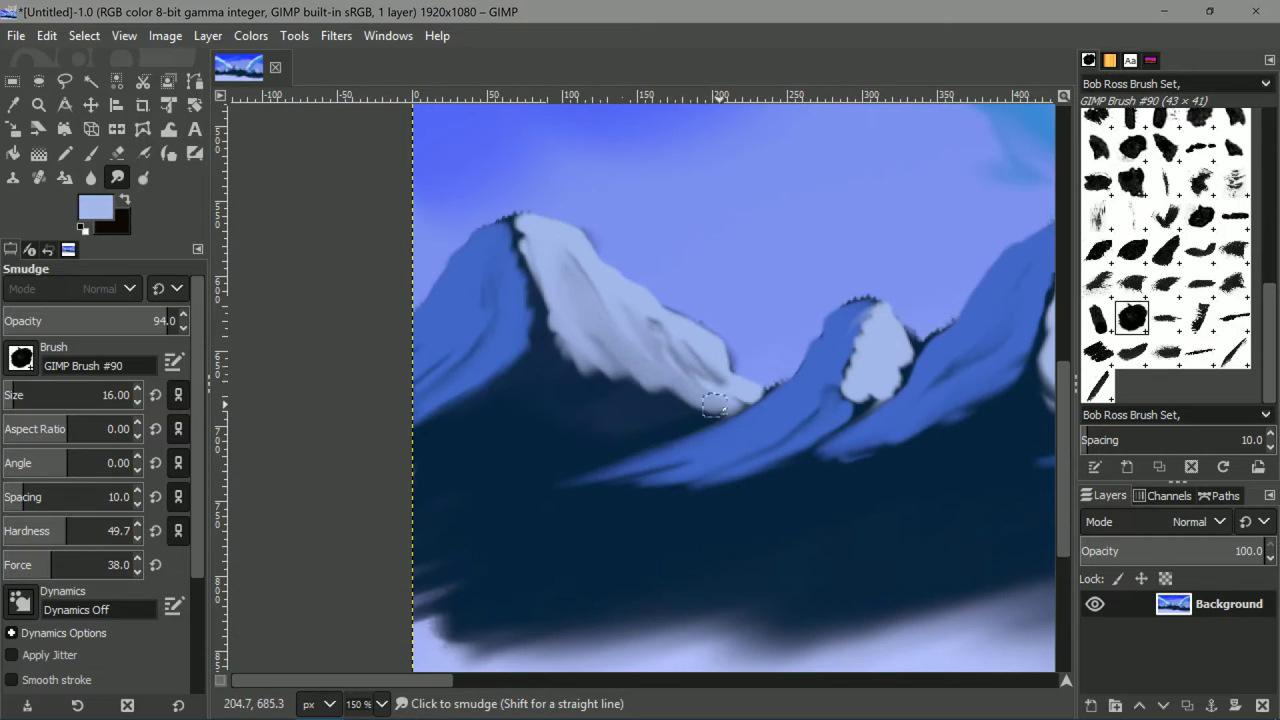
{"action": "left_click_drag", "start_coordinate": [655, 325], "coordinate": [710, 378]}
{"action": "mouse_move", "coordinate": [530, 335]}
{"action": "left_mouse_down"}
{"action": "mouse_move", "coordinate": [495, 388]}
{"action": "mouse_move", "coordinate": [425, 418]}
{"action": "left_mouse_up"}
{"action": "left_click_drag", "start_coordinate": [571, 357], "coordinate": [710, 406]}
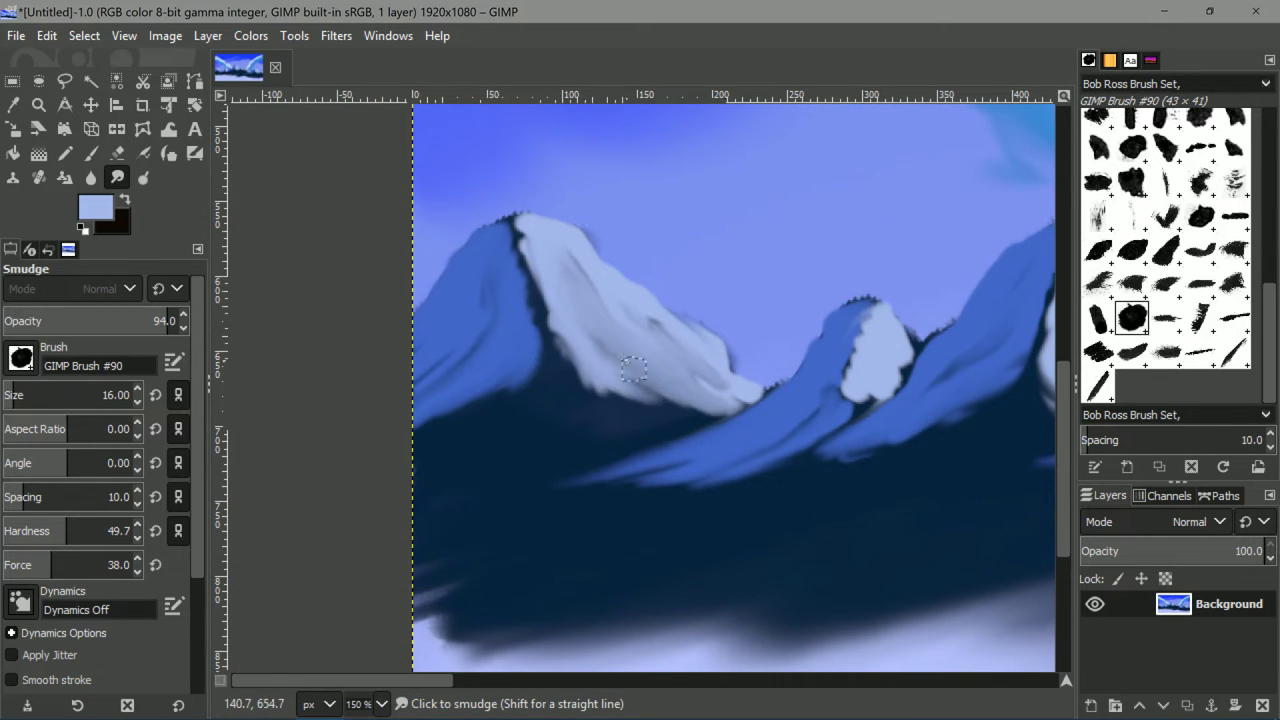
Smudge the range's lower edge into the mist at size 100, and blend a violet-blue band along the canvas's lower edge.
{"action": "scroll", "coordinate": [437, 424], "scroll_direction": "down", "scroll_amount": 4}
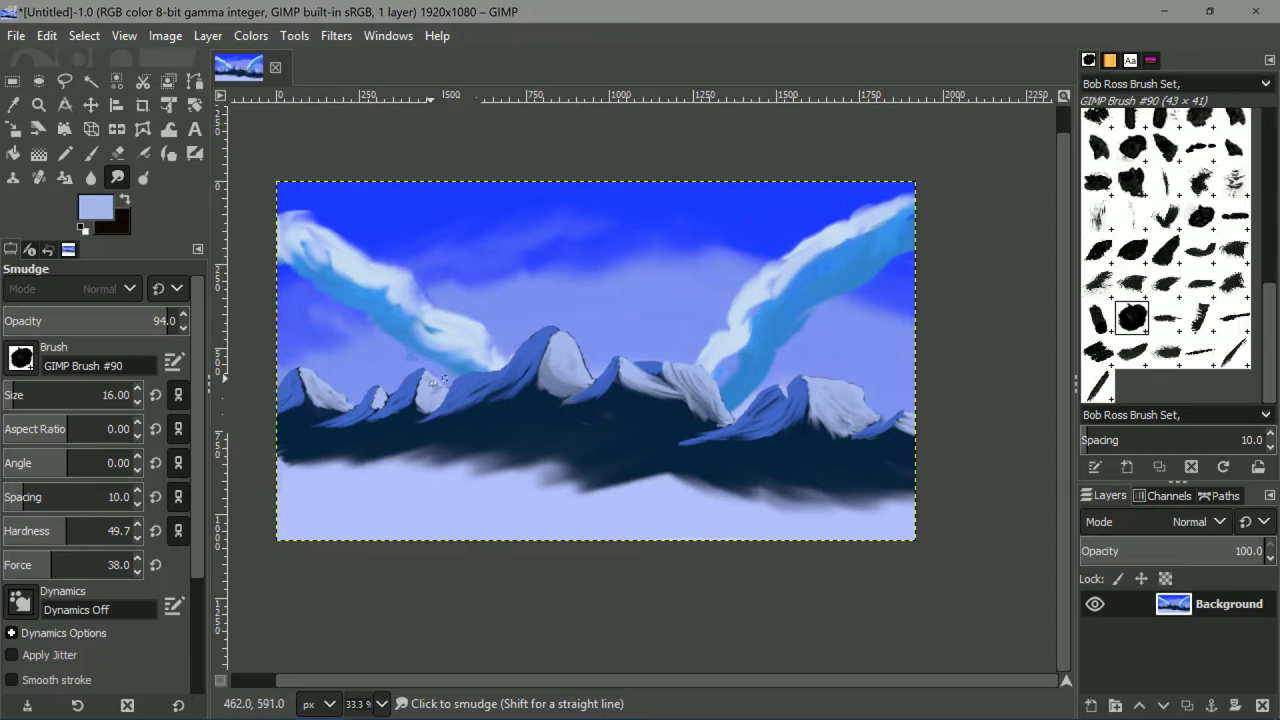
{"action": "left_click_drag", "start_coordinate": [359, 387], "coordinate": [443, 384]}
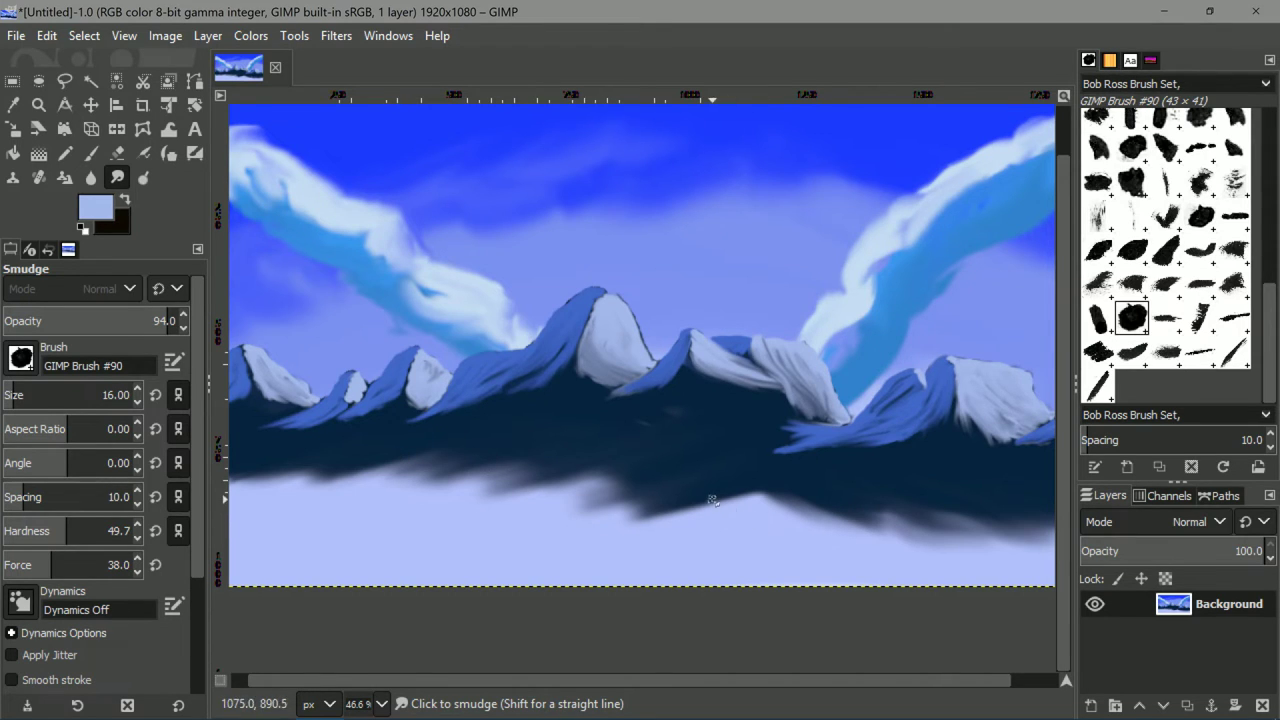
{"action": "mouse_move", "coordinate": [515, 492]}
{"action": "left_mouse_down"}
{"action": "mouse_move", "coordinate": [540, 437]}
{"action": "mouse_move", "coordinate": [519, 454]}
{"action": "mouse_move", "coordinate": [365, 459]}
{"action": "mouse_move", "coordinate": [495, 487]}
{"action": "left_mouse_up"}
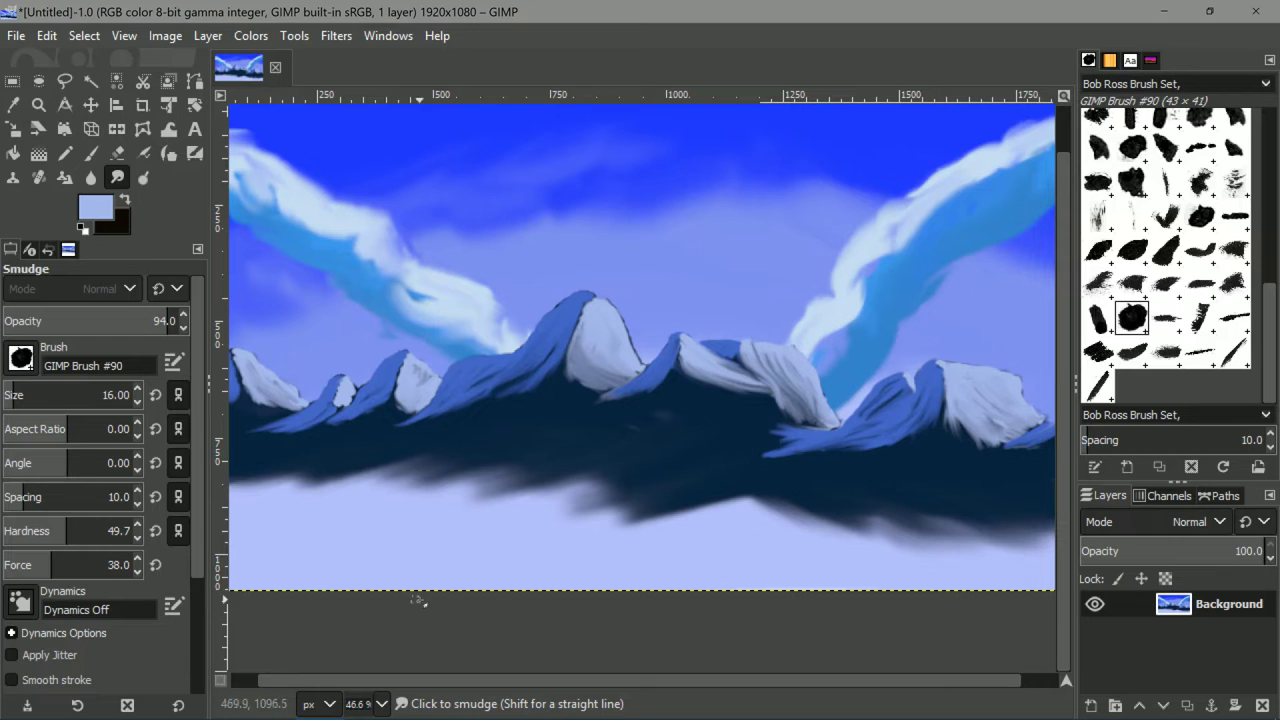
{"action": "left_click_drag", "start_coordinate": [378, 490], "coordinate": [465, 470]}
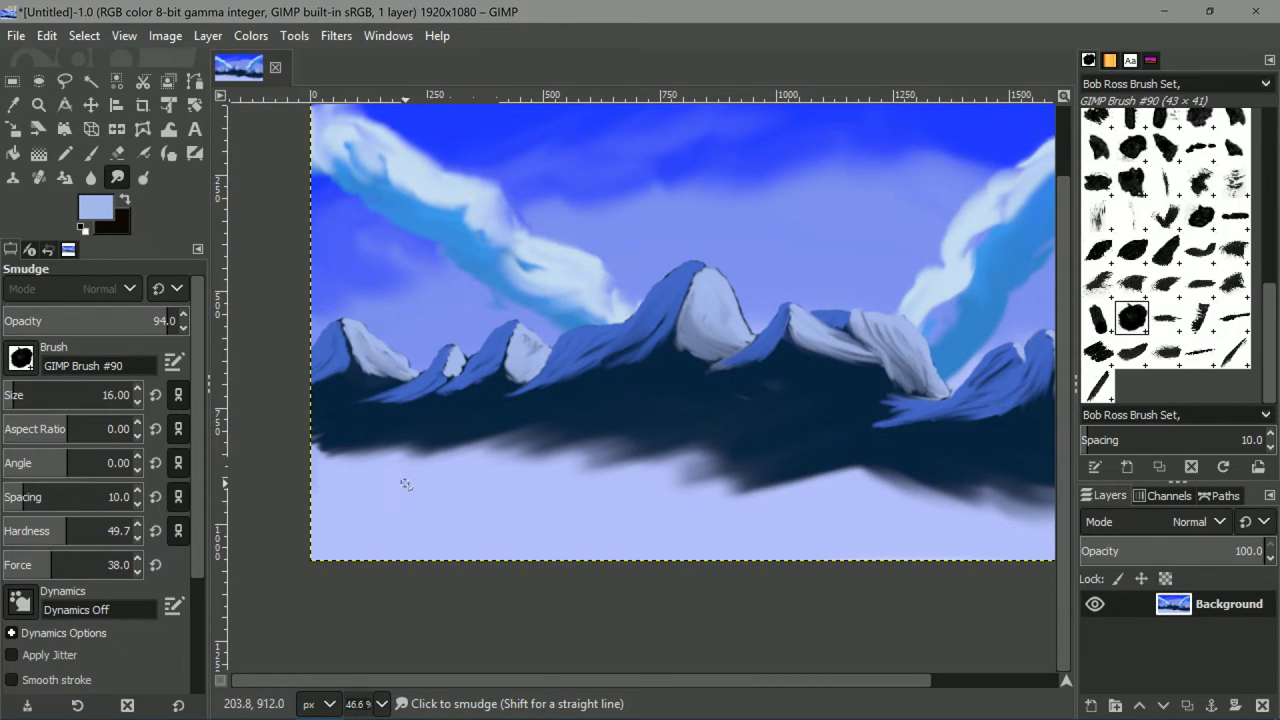
{"action": "key", "text": "]"}
{"action": "mouse_move", "coordinate": [404, 464]}
{"action": "left_mouse_down"}
{"action": "mouse_move", "coordinate": [914, 481]}
{"action": "mouse_move", "coordinate": [557, 487]}
{"action": "mouse_move", "coordinate": [623, 520]}
{"action": "mouse_move", "coordinate": [805, 522]}
{"action": "mouse_move", "coordinate": [663, 530]}
{"action": "mouse_move", "coordinate": [830, 506]}
{"action": "mouse_move", "coordinate": [655, 500]}
{"action": "left_mouse_up"}
{"action": "left_click_drag", "start_coordinate": [452, 507], "coordinate": [690, 479]}
{"action": "left_click_drag", "start_coordinate": [566, 472], "coordinate": [1033, 480]}
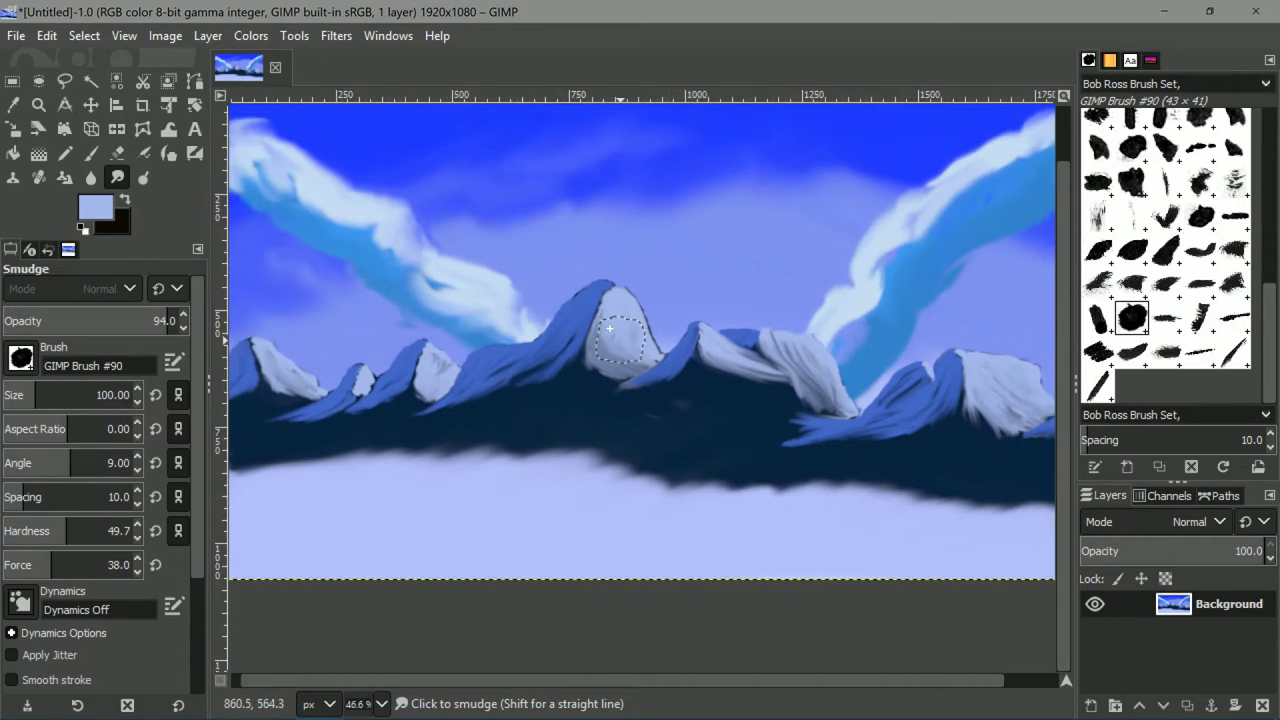
{"action": "left_click_drag", "start_coordinate": [377, 429], "coordinate": [502, 383]}
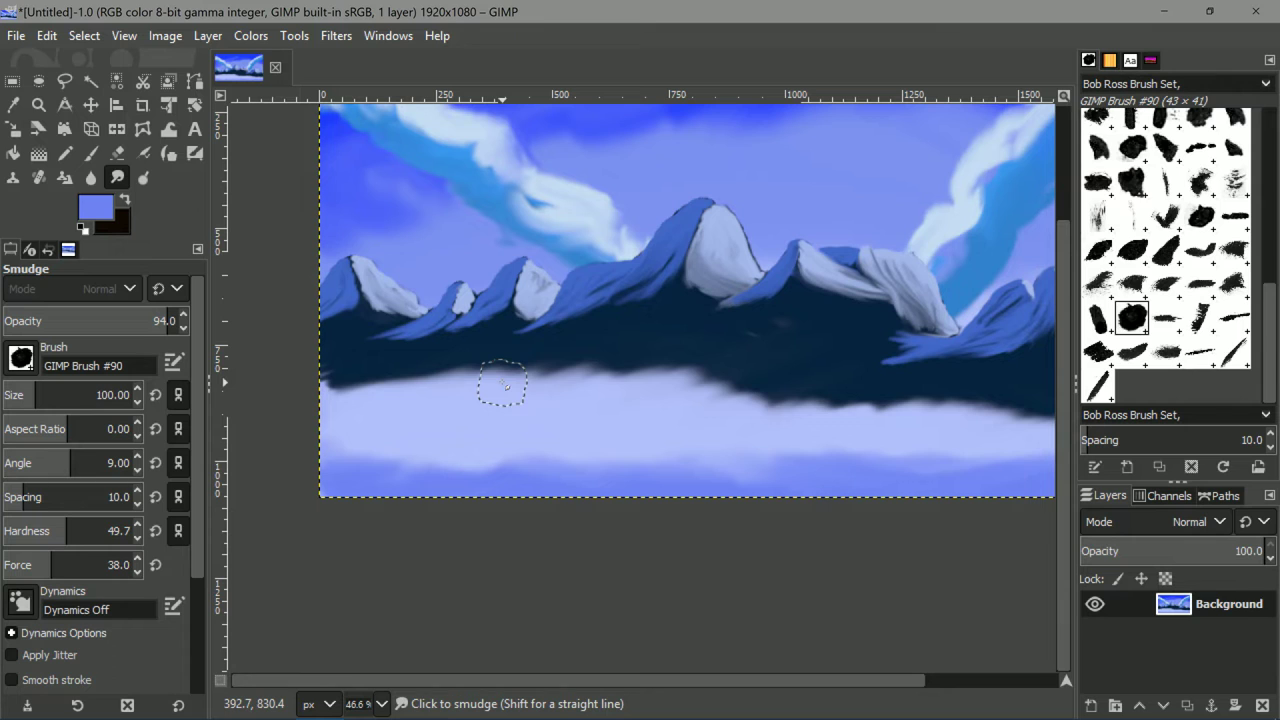
Choose GIMP Brush #28 from the Bob Ross Brush Set and change the foreground colour to dark green.
{"action": "scroll", "coordinate": [1190, 300], "scroll_direction": "up", "scroll_amount": 8}
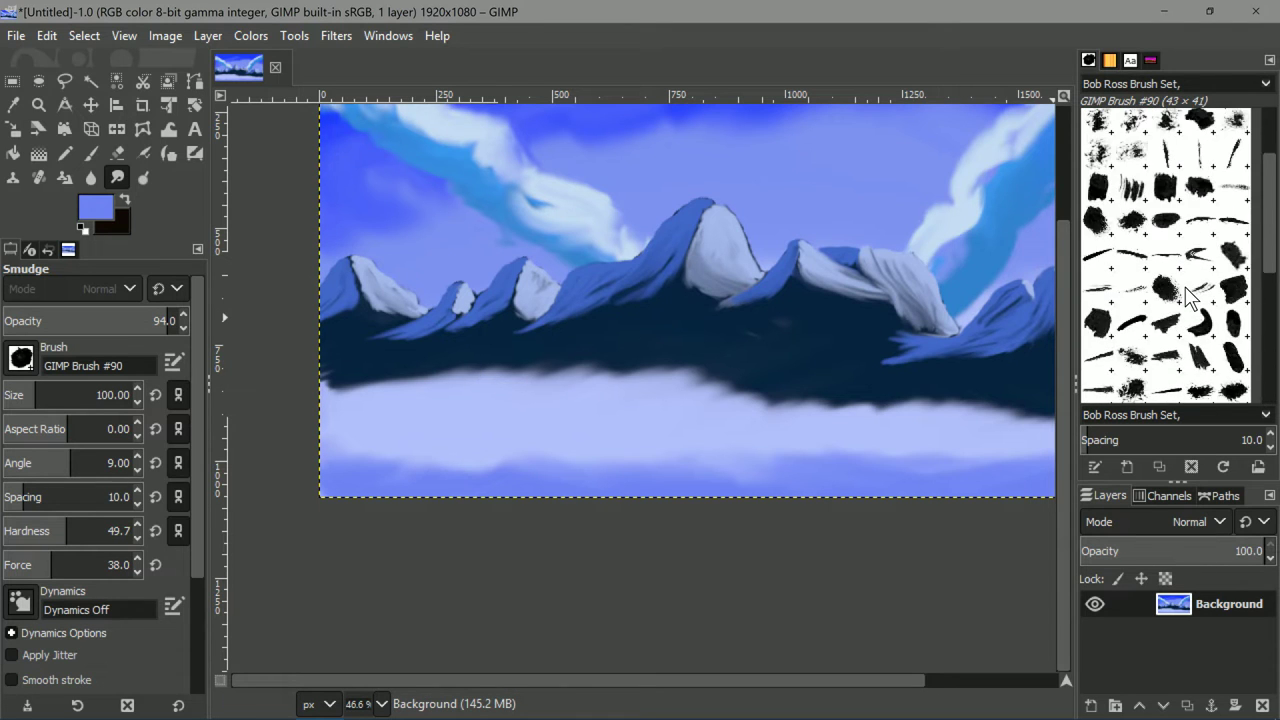
{"action": "left_click", "coordinate": [1167, 241]}
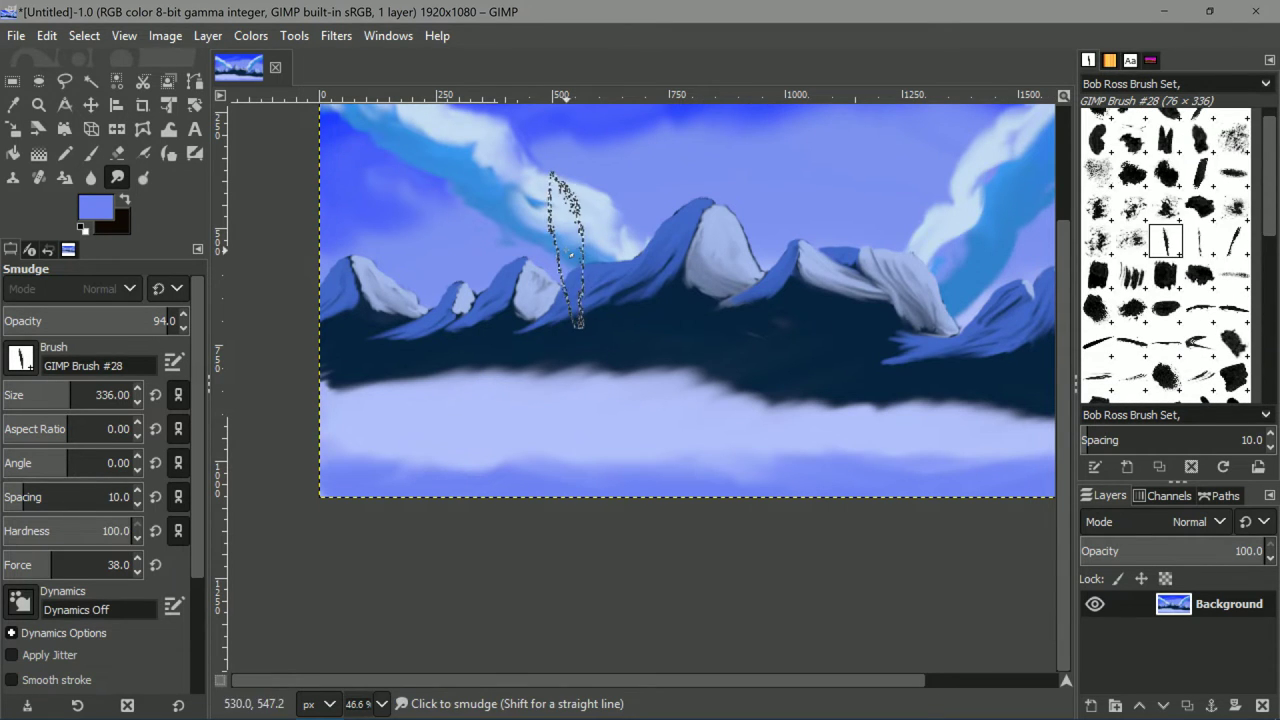
{"action": "left_click", "coordinate": [90, 212]}
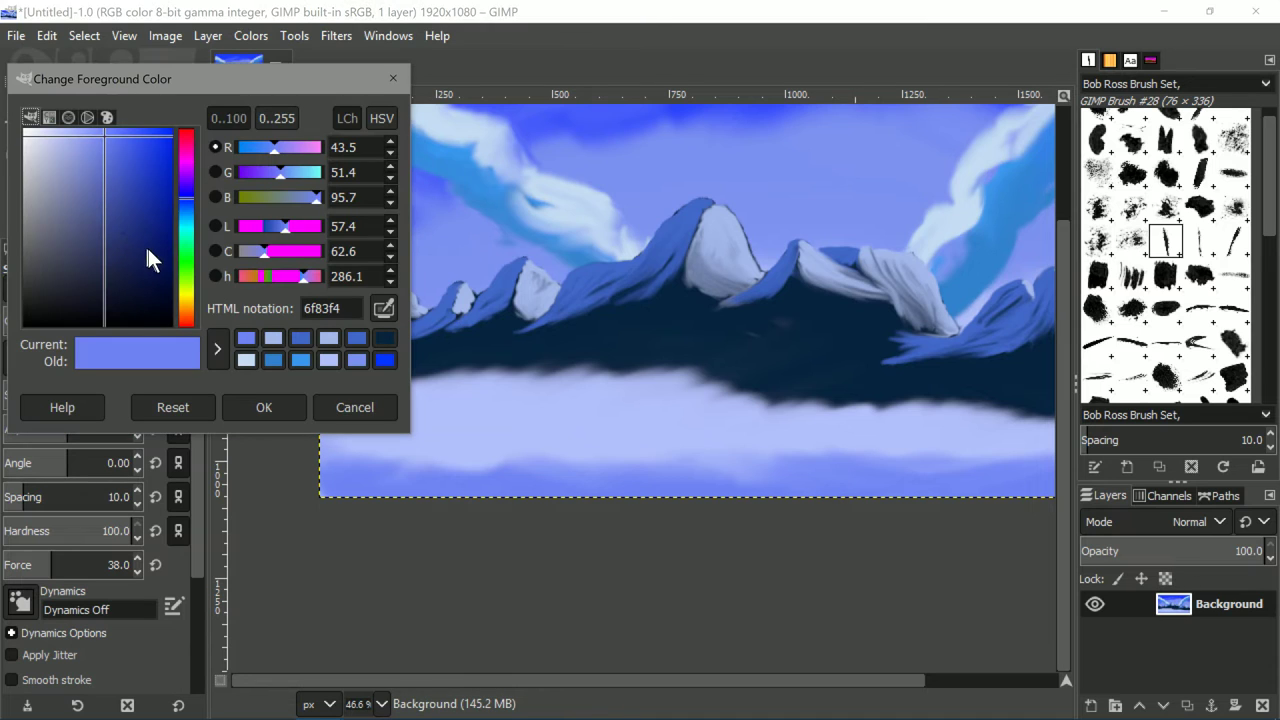
{"action": "left_click_drag", "start_coordinate": [187, 201], "coordinate": [155, 263]}
{"action": "left_click", "coordinate": [264, 407]}
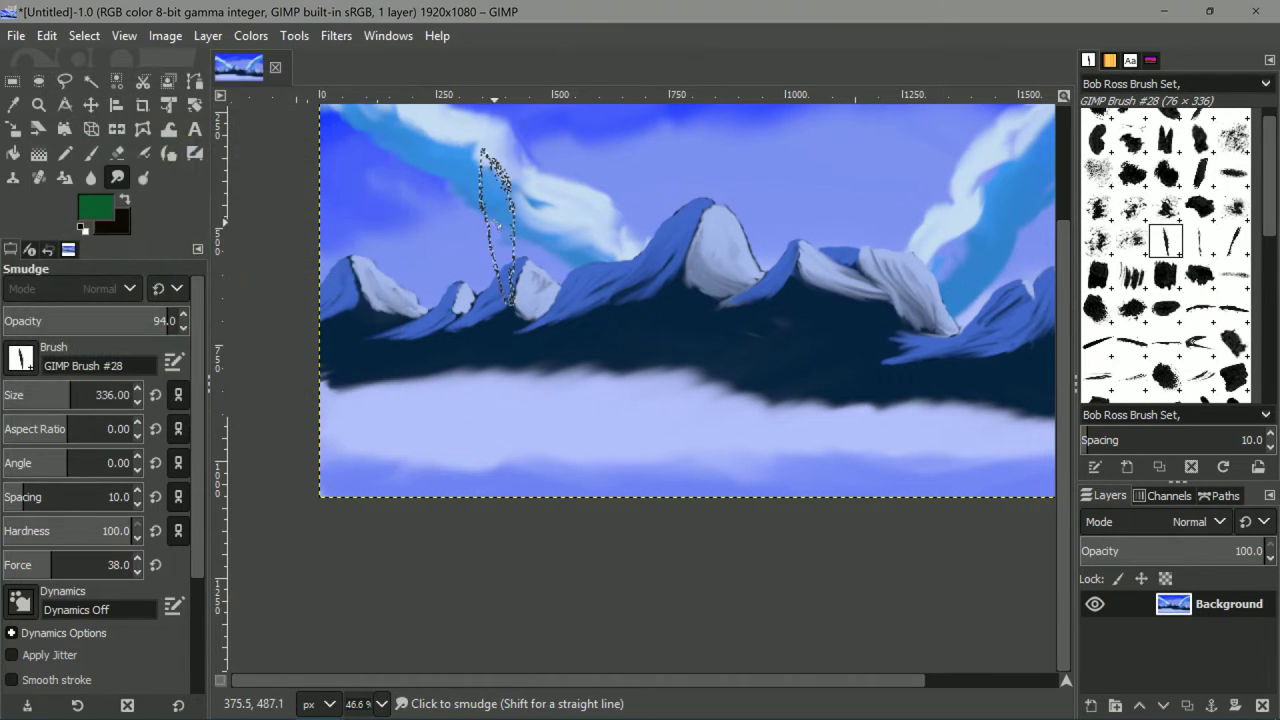
Stamp a tall dark-green Paintbrush mark over the lower part of the left snowy ridge.
{"action": "left_click", "coordinate": [91, 153]}
{"action": "left_click", "coordinate": [552, 200]}
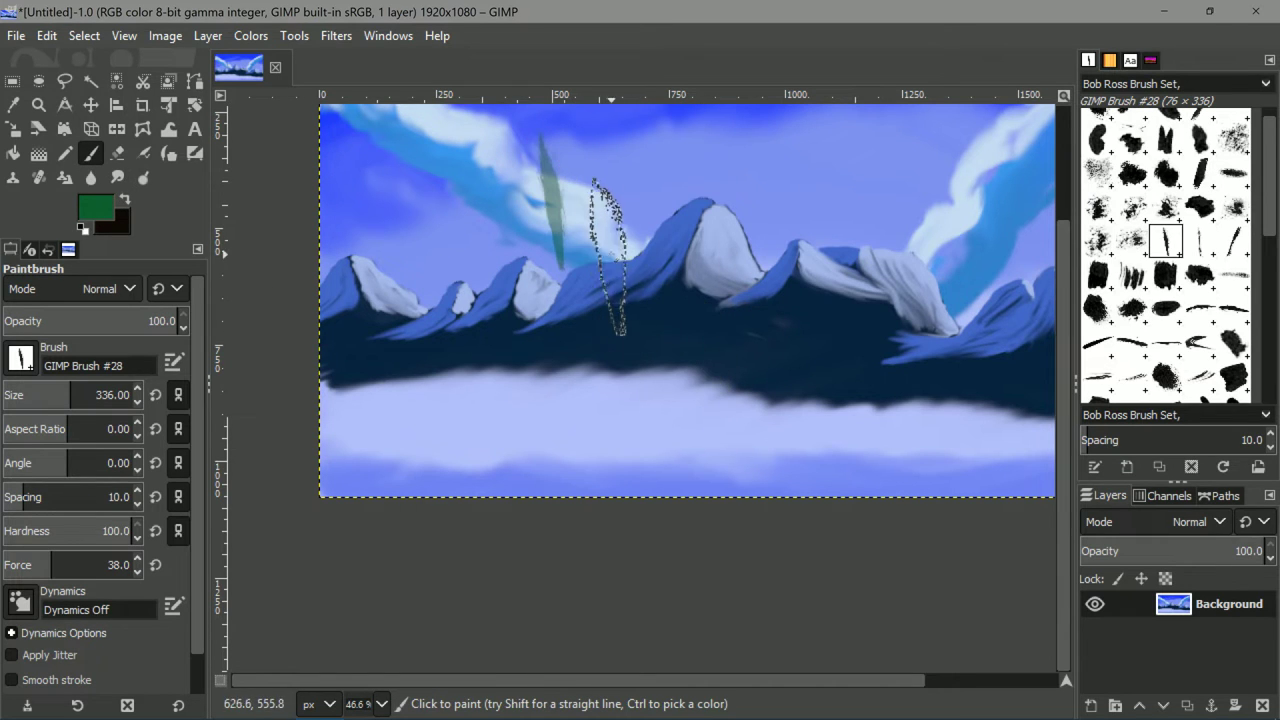
Try tall green stamps of the tree brush over the sky above the mountains, at brush angles 8 and -1.
{"action": "scroll", "coordinate": [587, 215], "scroll_direction": "up", "scroll_amount": 2}
{"action": "left_click_drag", "start_coordinate": [643, 190], "coordinate": [583, 419]}
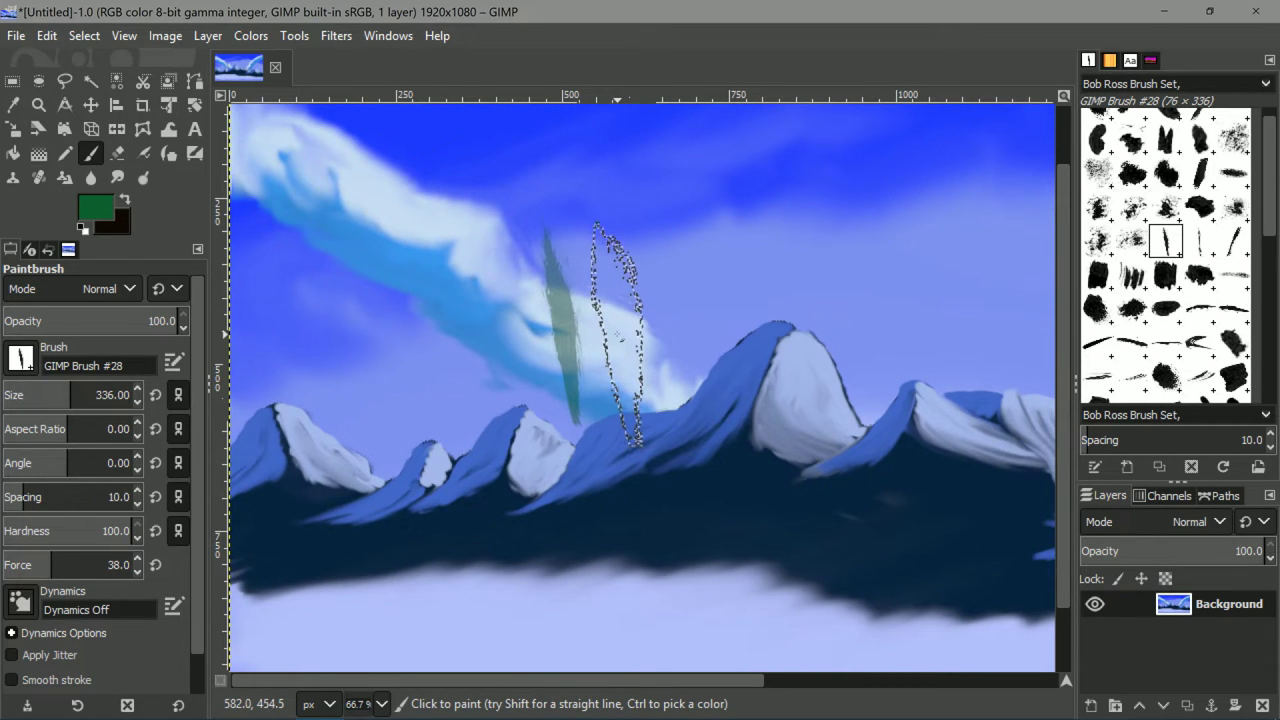
{"action": "scroll", "coordinate": [617, 335], "scroll_direction": "up", "scroll_amount": 8}
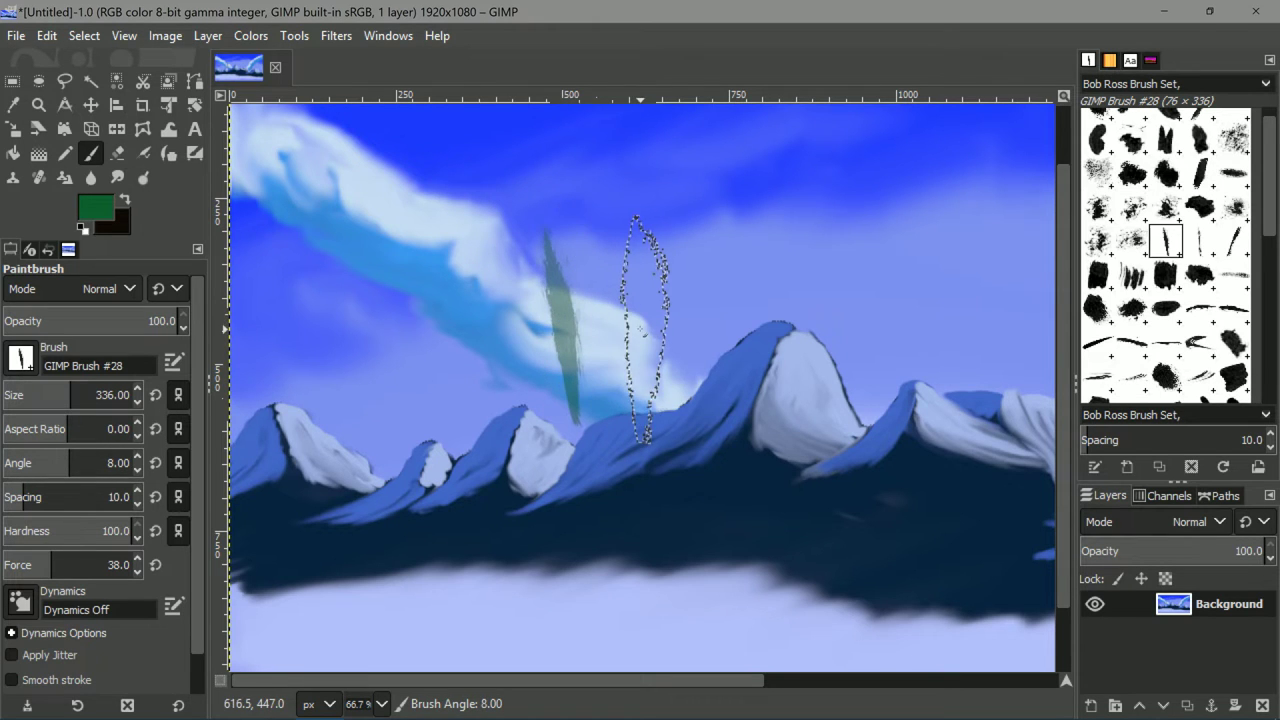
{"action": "left_click", "coordinate": [640, 330]}
{"action": "left_click", "coordinate": [640, 333]}
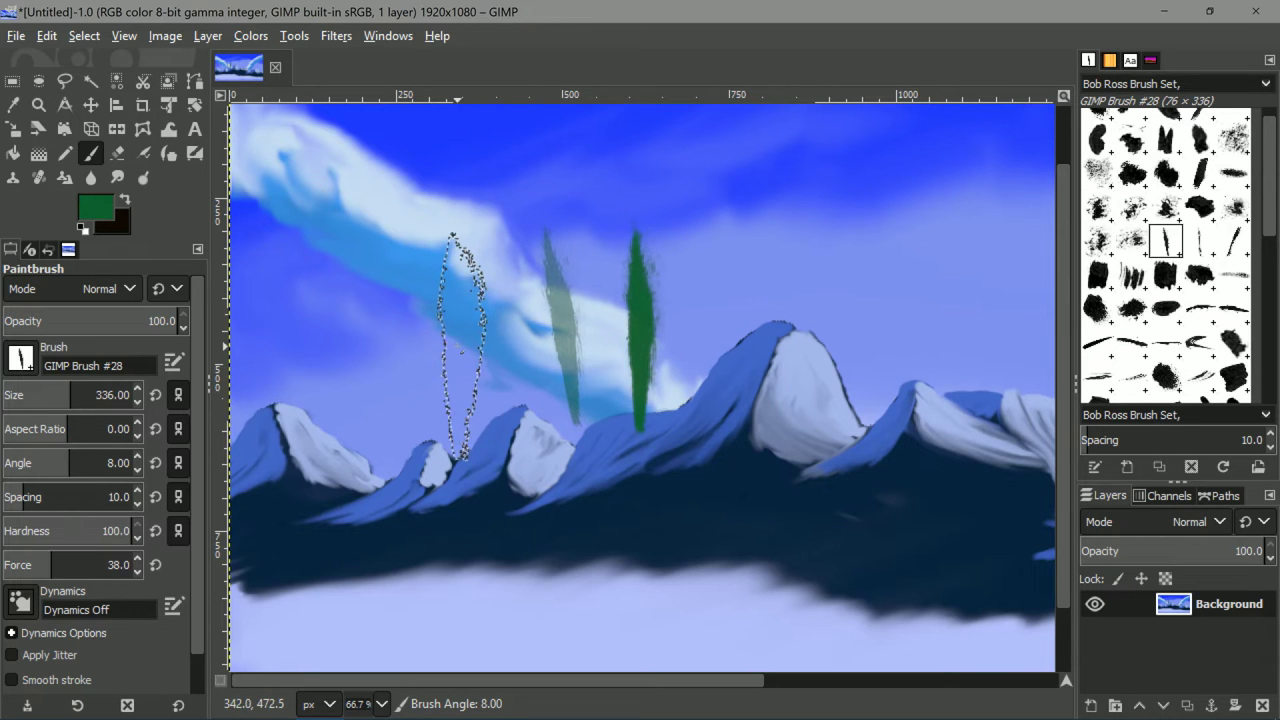
{"action": "scroll", "coordinate": [457, 343], "scroll_direction": "down", "scroll_amount": 9}
{"action": "left_click", "coordinate": [458, 345]}
{"action": "left_click", "coordinate": [458, 345]}
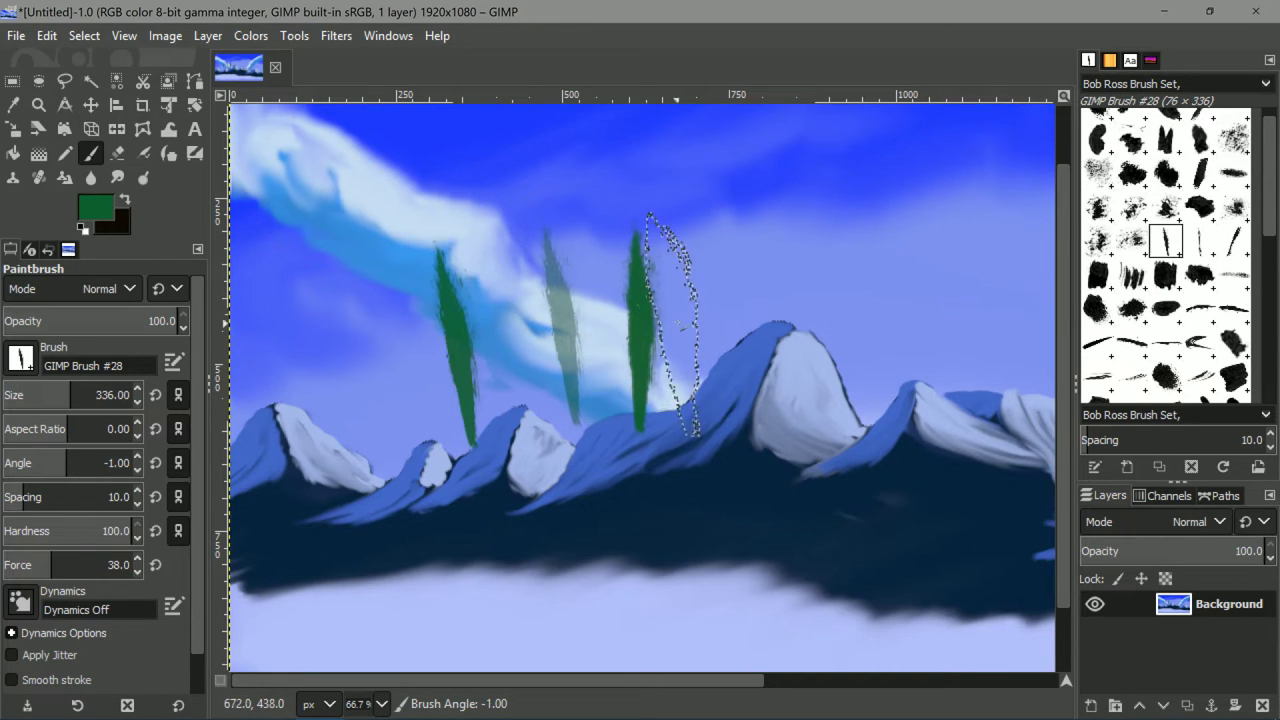
{"action": "left_click", "coordinate": [680, 322]}
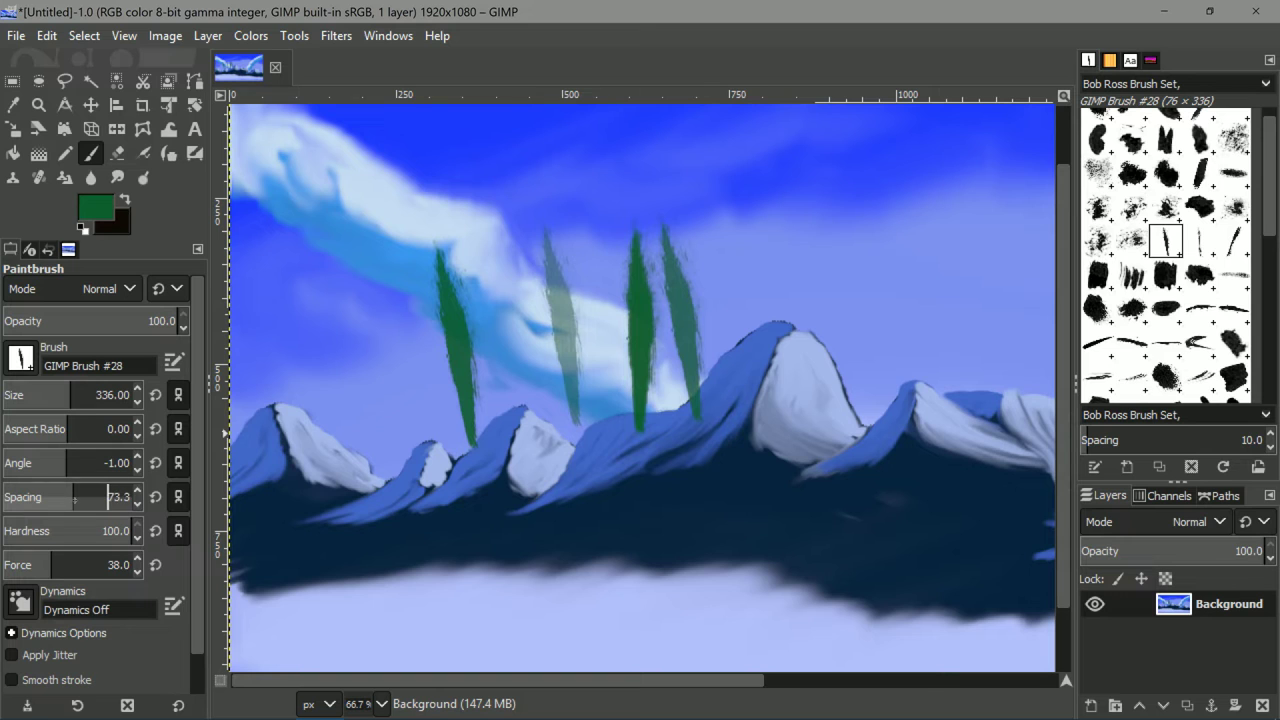
Set the brush spacing to 74.7, try a row of separated green stamps, and undo all the trial stamps over the sky.
{"action": "mouse_move", "coordinate": [378, 318]}
{"action": "left_mouse_down"}
{"action": "mouse_move", "coordinate": [975, 300]}
{"action": "mouse_move", "coordinate": [385, 300]}
{"action": "mouse_move", "coordinate": [715, 305]}
{"action": "left_mouse_up"}
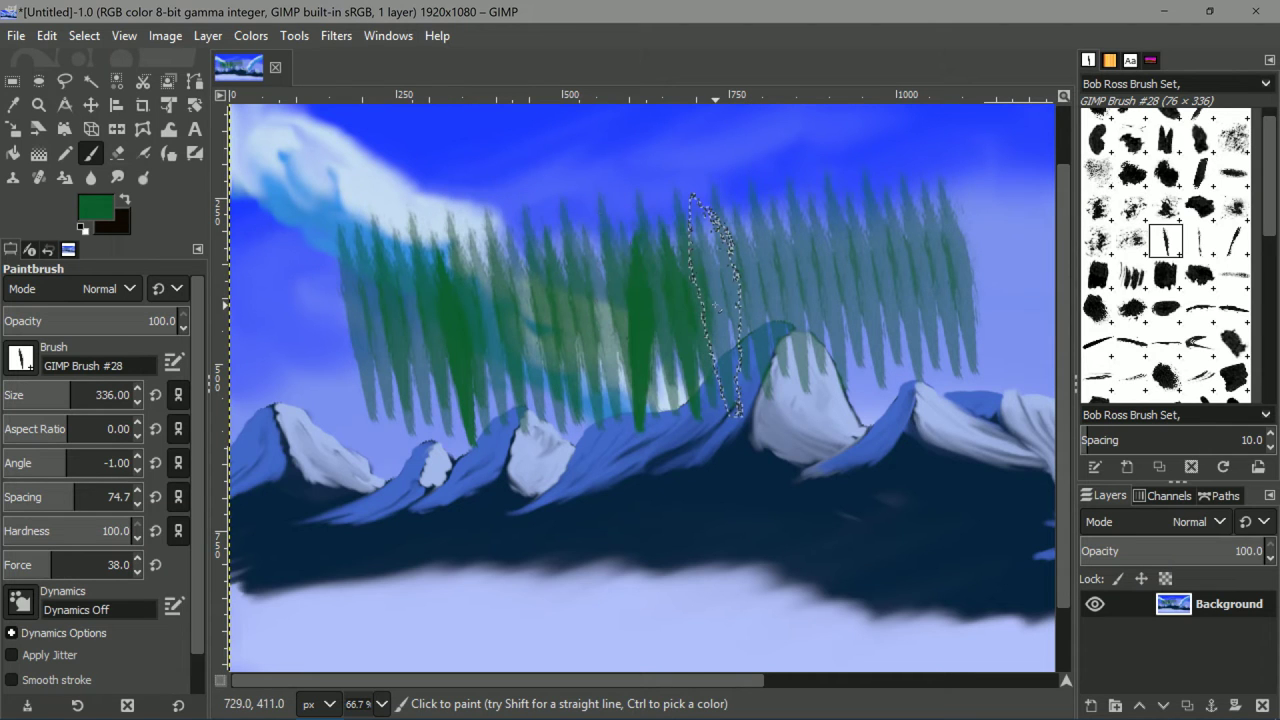
{"action": "key", "text": "ctrl+z"}
{"action": "key", "text": "ctrl+z"}
{"action": "key", "text": "ctrl+z"}
{"action": "key", "text": "ctrl+z"}
{"action": "key", "text": "ctrl+z"}
{"action": "key", "text": "ctrl+z"}
{"action": "key", "text": "ctrl+z"}
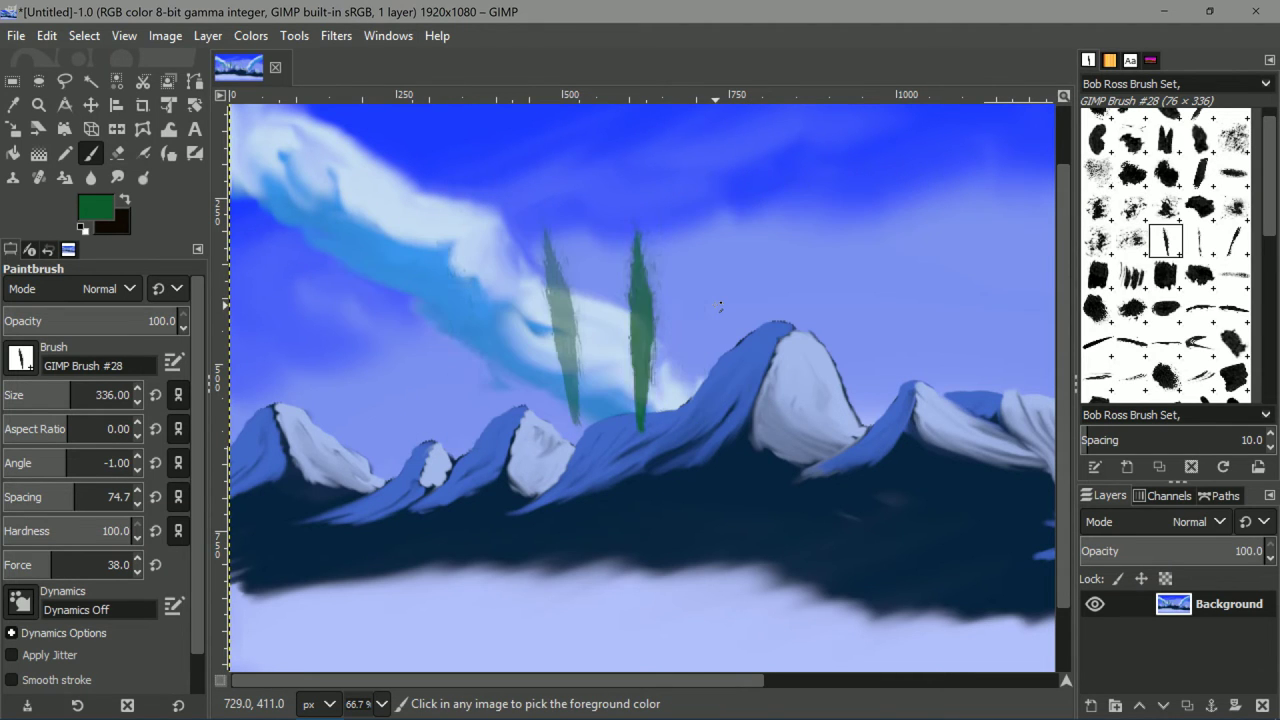
Paint overlapping rows of dark-green trees along the foot of the leftmost mountain at brush size 38 and angle 6.
{"action": "key", "text": "bracketleft"}
{"action": "key", "text": "bracketleft"}
{"action": "key", "text": "bracketleft"}
{"action": "key", "text": "bracketleft"}
{"action": "key", "text": "bracketleft"}
{"action": "key", "text": "bracketleft"}
{"action": "key", "text": "bracketleft"}
{"action": "key", "text": "bracketleft"}
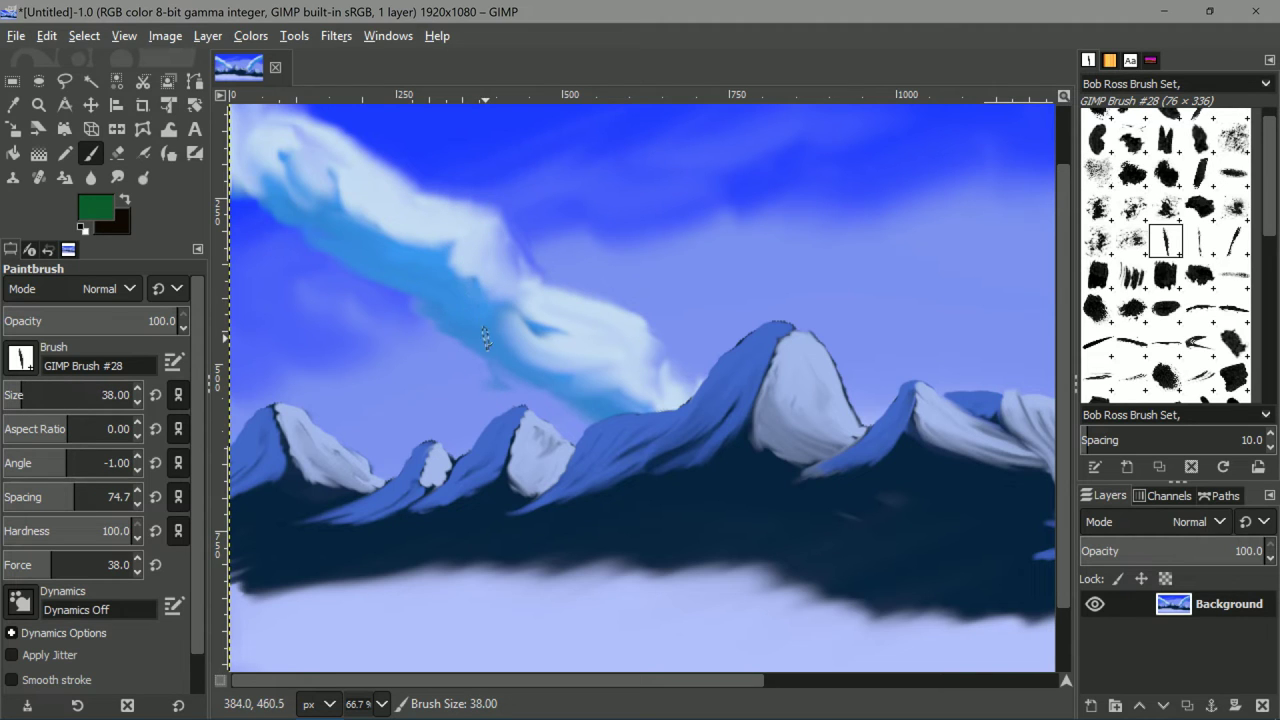
{"action": "left_click_drag", "start_coordinate": [416, 422], "coordinate": [510, 391]}
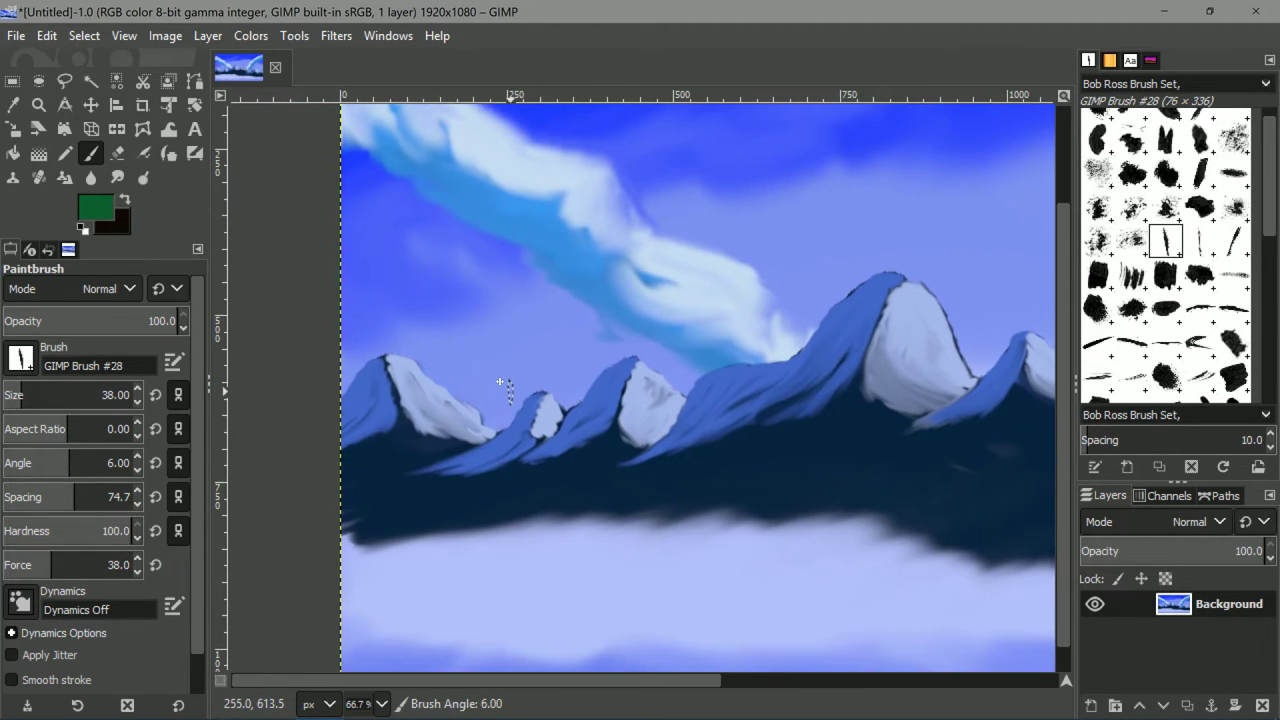
{"action": "scroll", "coordinate": [386, 460], "scroll_direction": "up", "scroll_amount": 5, "text": "ctrl"}
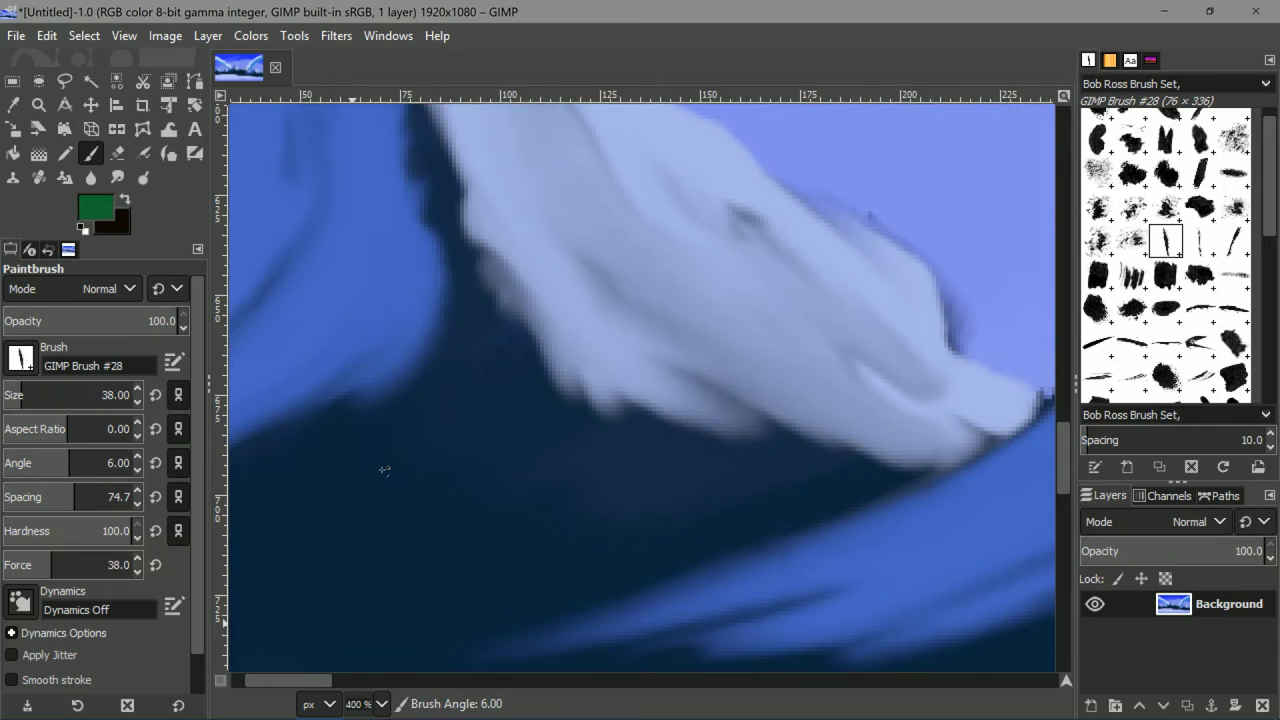
{"action": "scroll", "coordinate": [380, 465], "scroll_direction": "down", "scroll_amount": 2, "text": "ctrl"}
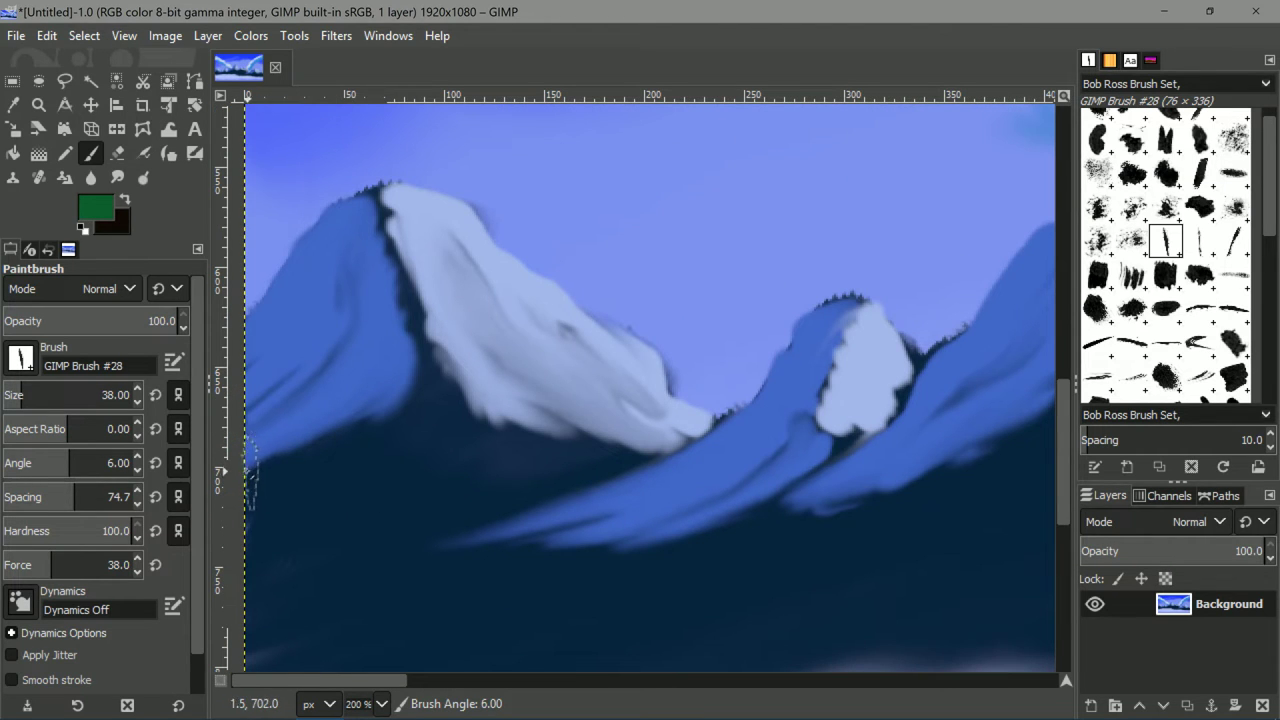
{"action": "left_click", "coordinate": [250, 470]}
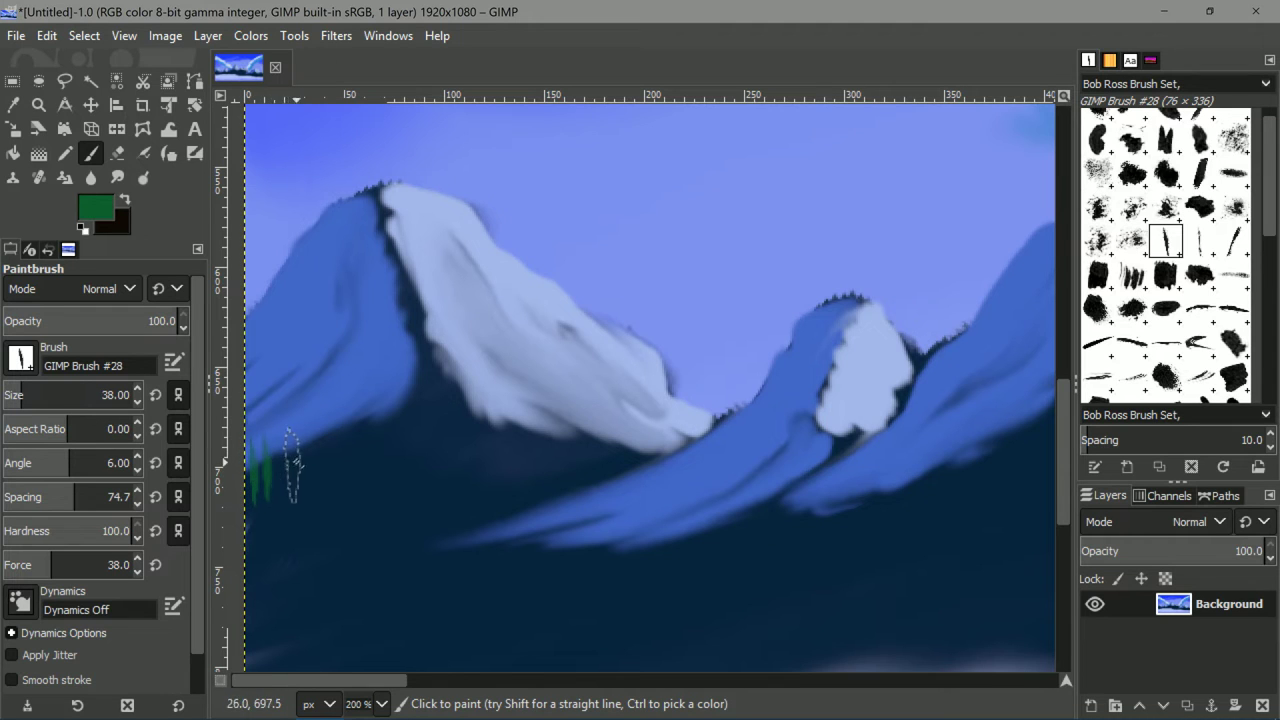
{"action": "mouse_move", "coordinate": [259, 470]}
{"action": "left_mouse_down"}
{"action": "mouse_move", "coordinate": [264, 488]}
{"action": "mouse_move", "coordinate": [332, 467]}
{"action": "mouse_move", "coordinate": [556, 470]}
{"action": "left_mouse_up"}
{"action": "mouse_move", "coordinate": [270, 512]}
{"action": "left_mouse_down"}
{"action": "mouse_move", "coordinate": [395, 477]}
{"action": "mouse_move", "coordinate": [500, 470]}
{"action": "left_mouse_up"}
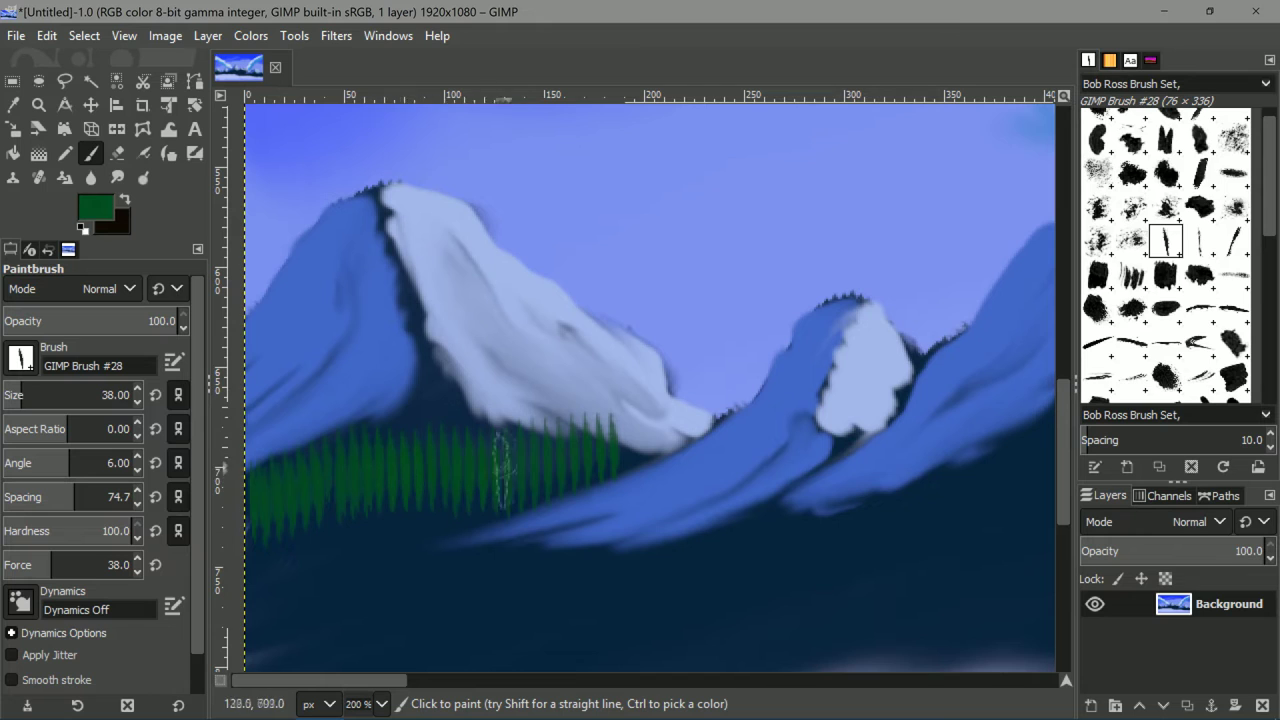
{"action": "mouse_move", "coordinate": [291, 457]}
{"action": "left_mouse_down"}
{"action": "mouse_move", "coordinate": [450, 428]}
{"action": "mouse_move", "coordinate": [606, 440]}
{"action": "left_mouse_up"}
Extend the treeline up the first valley and across the rest of the range with brush sizes 20 and 21 and spacing 93.7.
{"action": "scroll", "coordinate": [631, 437], "scroll_direction": "down", "scroll_amount": 5}
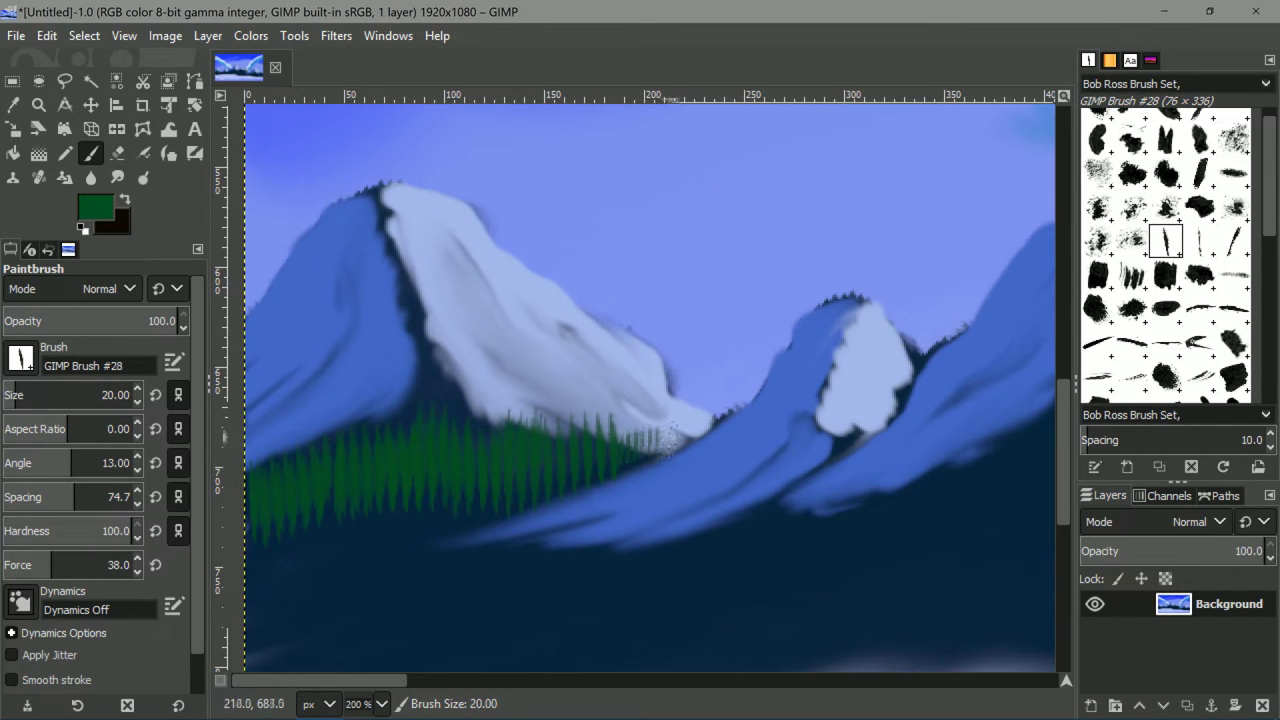
{"action": "left_click_drag", "start_coordinate": [730, 402], "coordinate": [648, 445]}
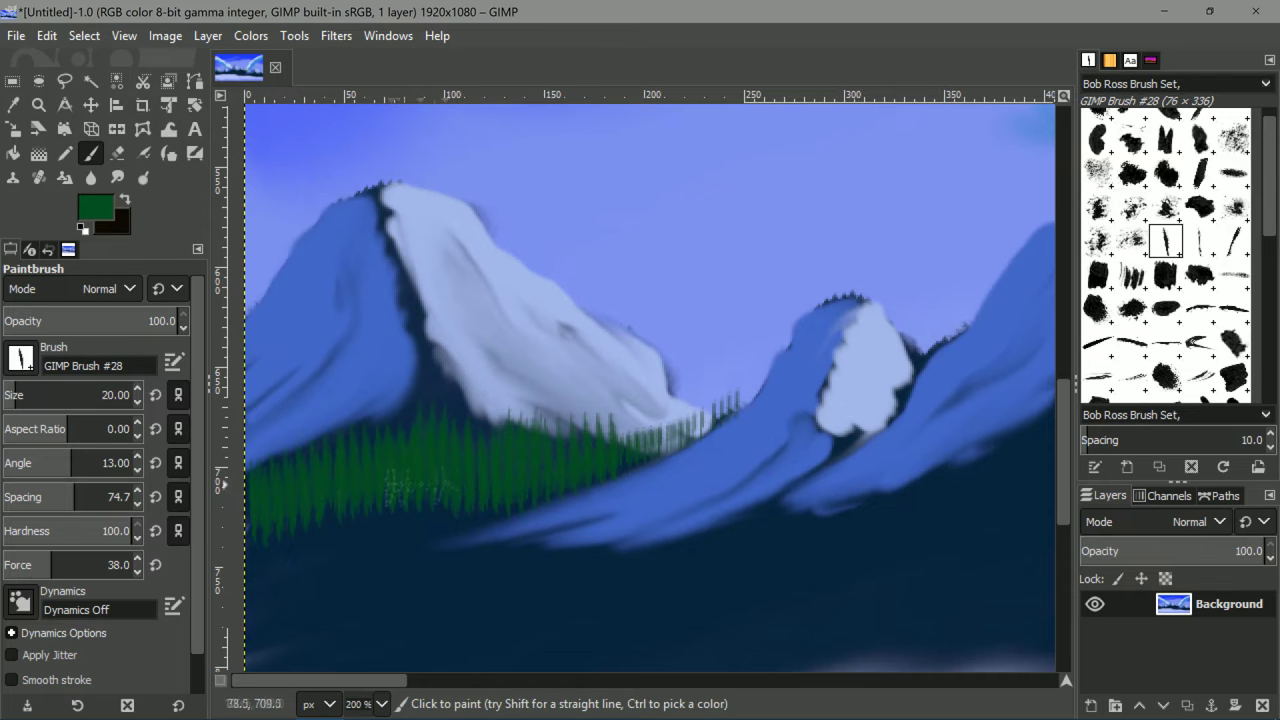
{"action": "scroll", "coordinate": [577, 460], "scroll_direction": "up", "scroll_amount": 11}
{"action": "scroll", "coordinate": [608, 409], "scroll_direction": "right", "scroll_amount": 4}
{"action": "left_click_drag", "start_coordinate": [652, 395], "coordinate": [621, 398]}
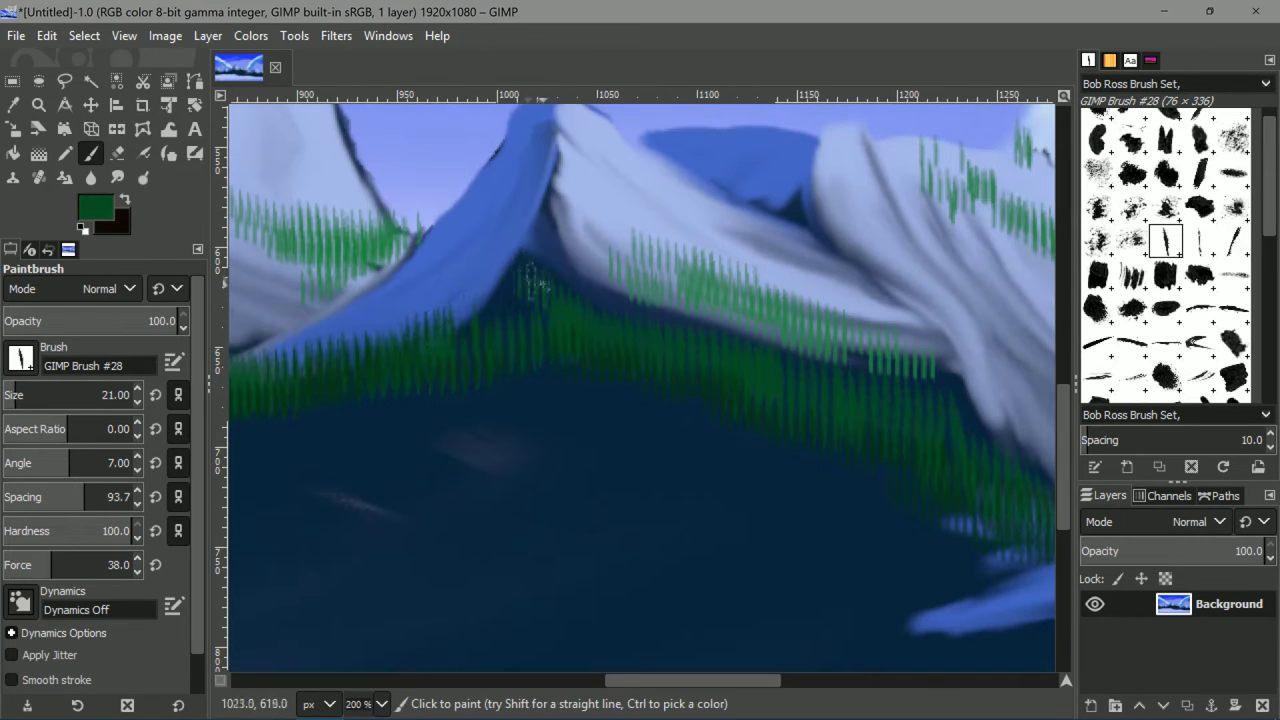
Fill the dark hollows at the feet of the central peaks with small green tree marks at size 21 and angle 7.
{"action": "scroll", "coordinate": [540, 290], "scroll_direction": "left", "scroll_amount": 5}
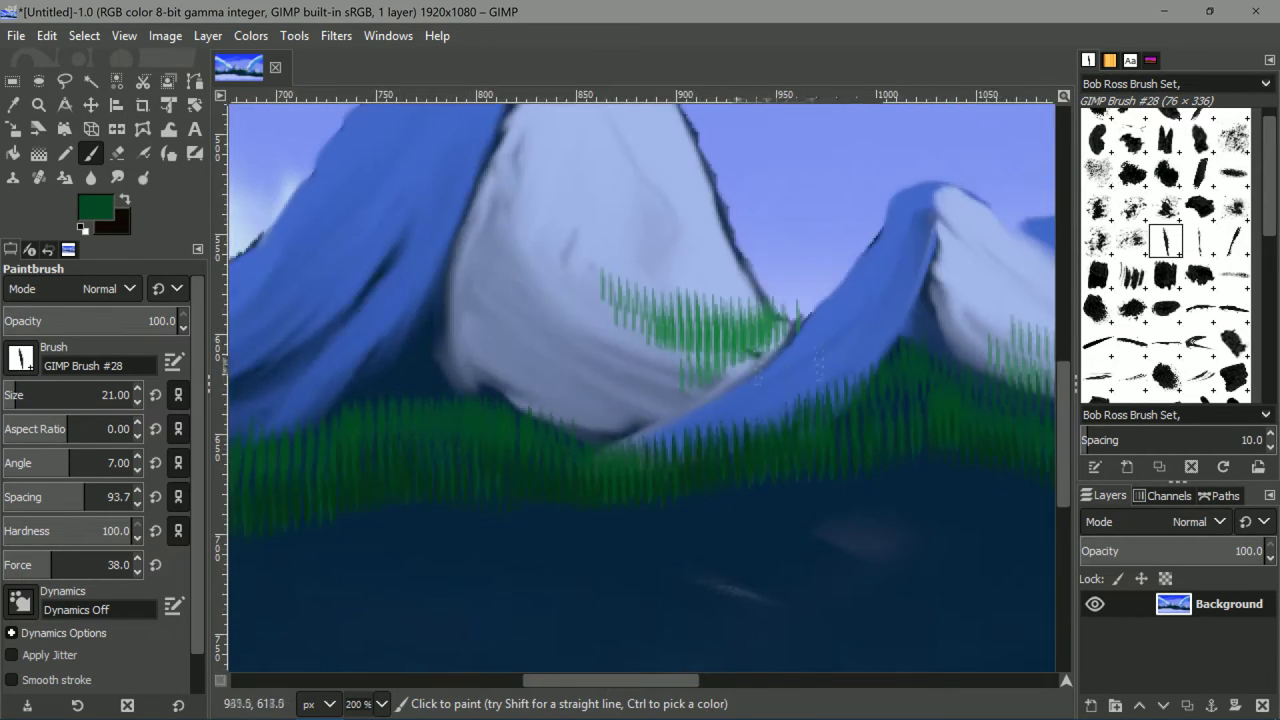
{"action": "scroll", "coordinate": [505, 420], "scroll_direction": "left", "scroll_amount": 14}
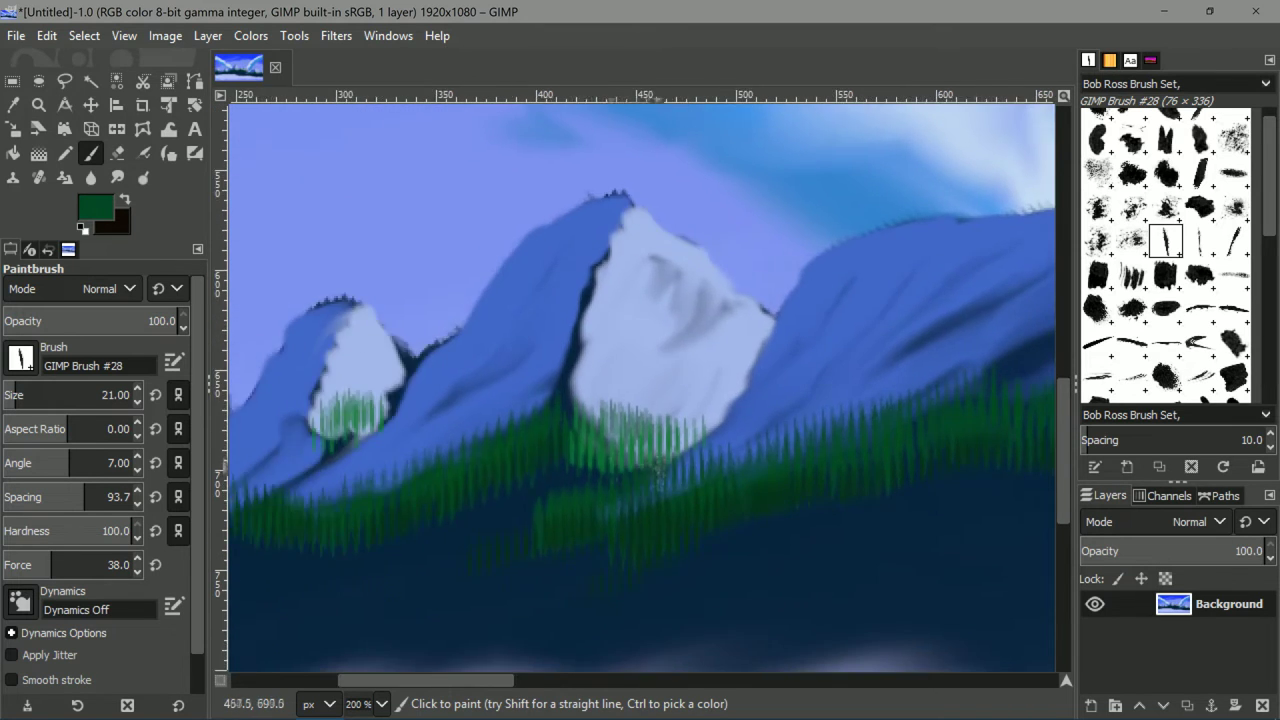
{"action": "scroll", "coordinate": [700, 480], "scroll_direction": "left", "scroll_amount": 5}
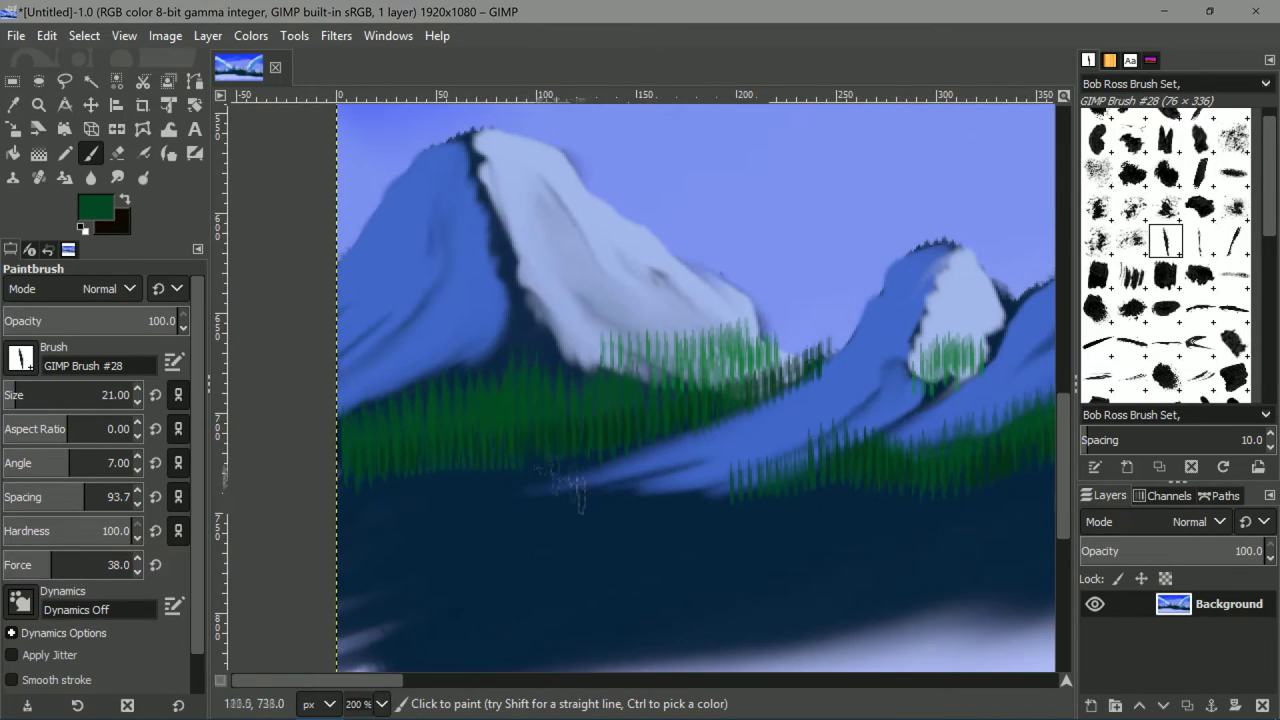
{"action": "scroll", "coordinate": [570, 520], "scroll_direction": "down", "scroll_amount": 5}
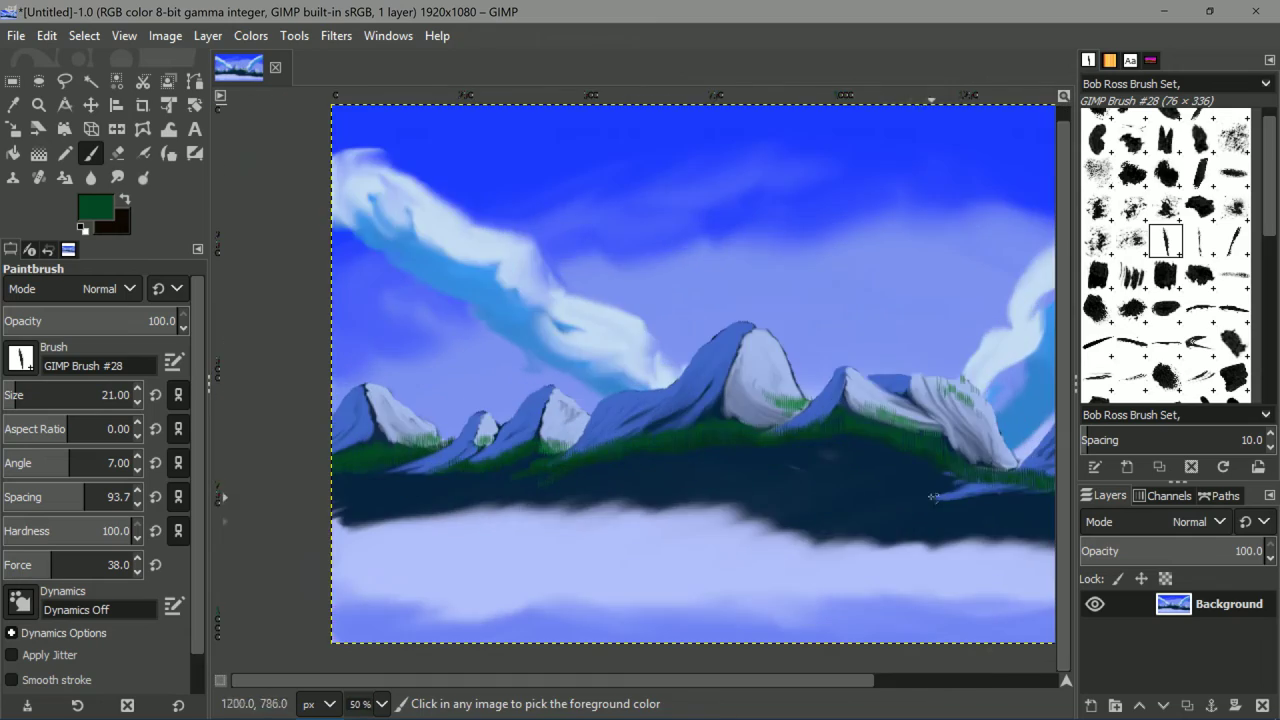
{"action": "scroll", "coordinate": [763, 485], "scroll_direction": "up", "scroll_amount": 4}
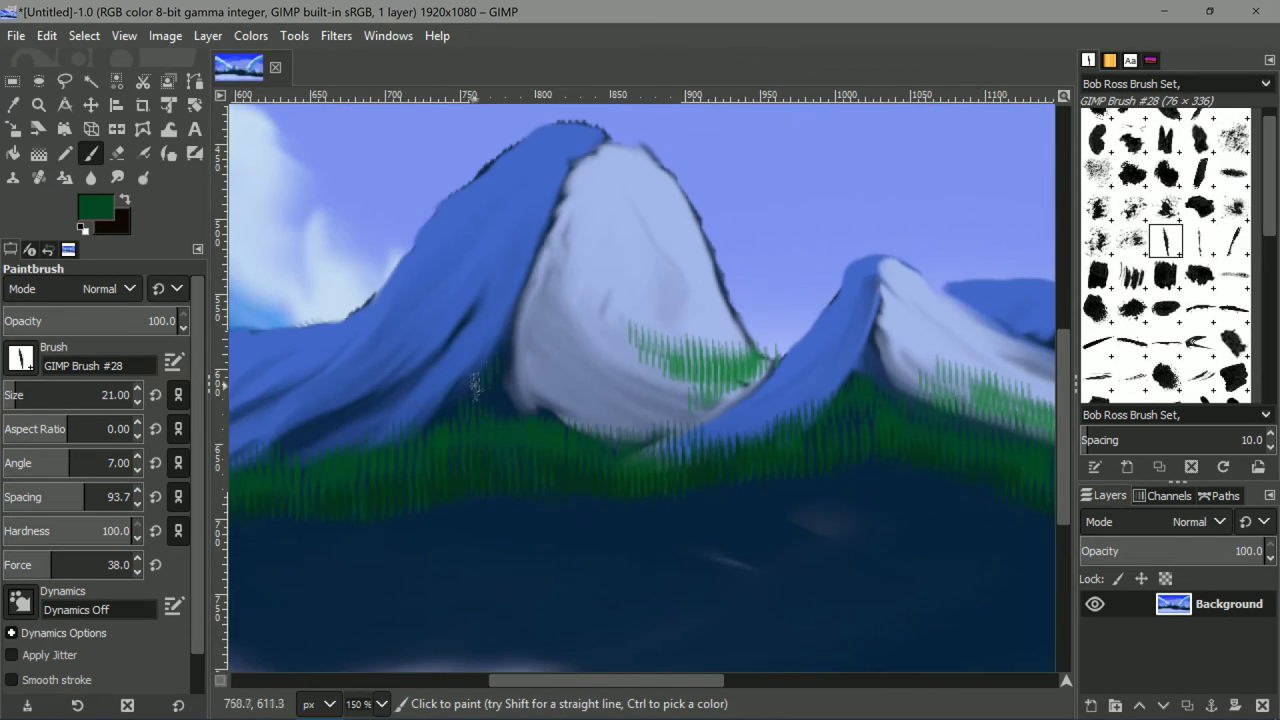
{"action": "scroll", "coordinate": [548, 432], "scroll_direction": "left", "scroll_amount": 5}
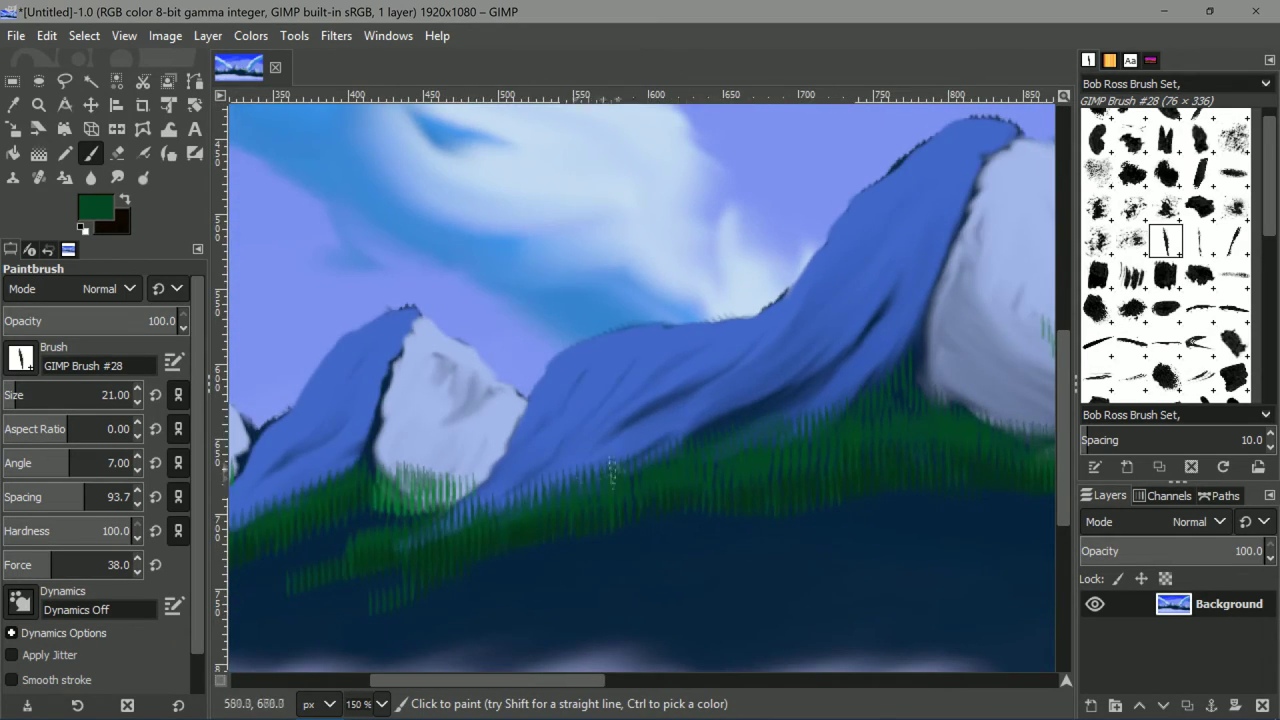
{"action": "scroll", "coordinate": [610, 472], "scroll_direction": "down", "scroll_amount": 2}
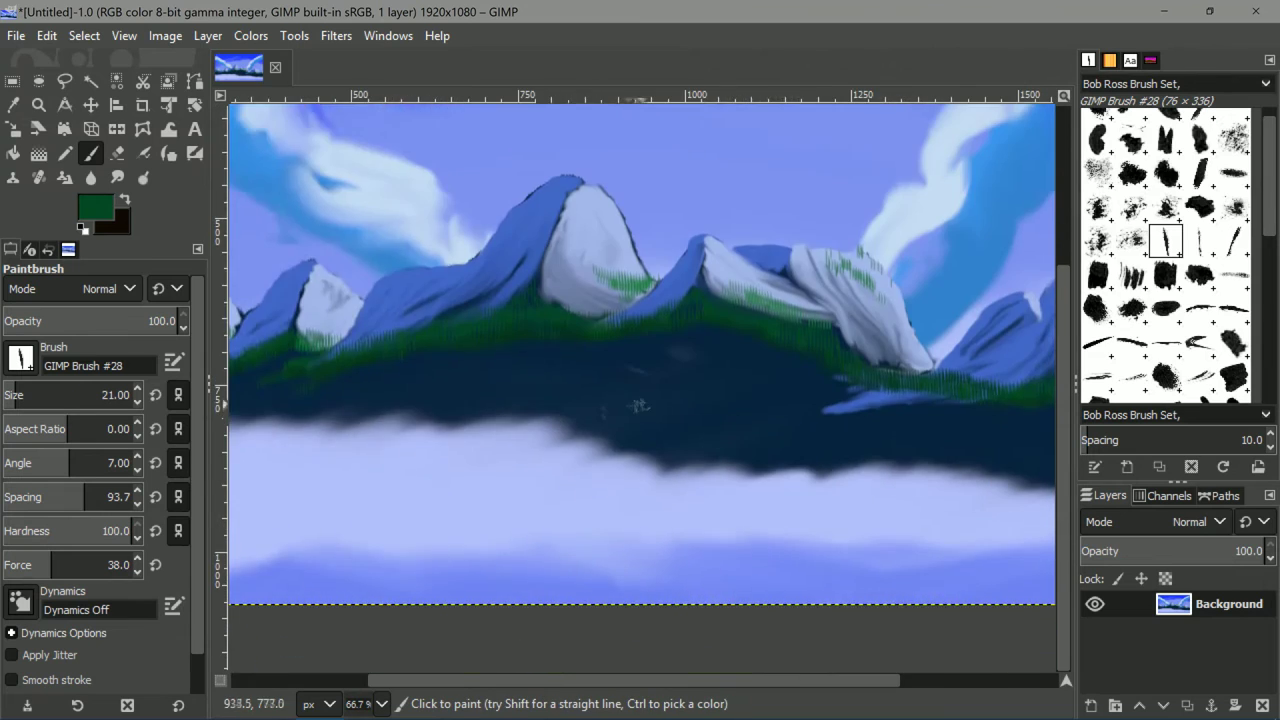
Examine the green treeline along the whole mountain range, both in the full painting and close up.
{"action": "scroll", "coordinate": [640, 405], "scroll_direction": "right", "scroll_amount": 4}
{"action": "scroll", "coordinate": [680, 440], "scroll_direction": "down", "scroll_amount": 2}
{"action": "scroll", "coordinate": [535, 436], "scroll_direction": "up", "scroll_amount": 2}
{"action": "scroll", "coordinate": [527, 432], "scroll_direction": "down", "scroll_amount": 2}
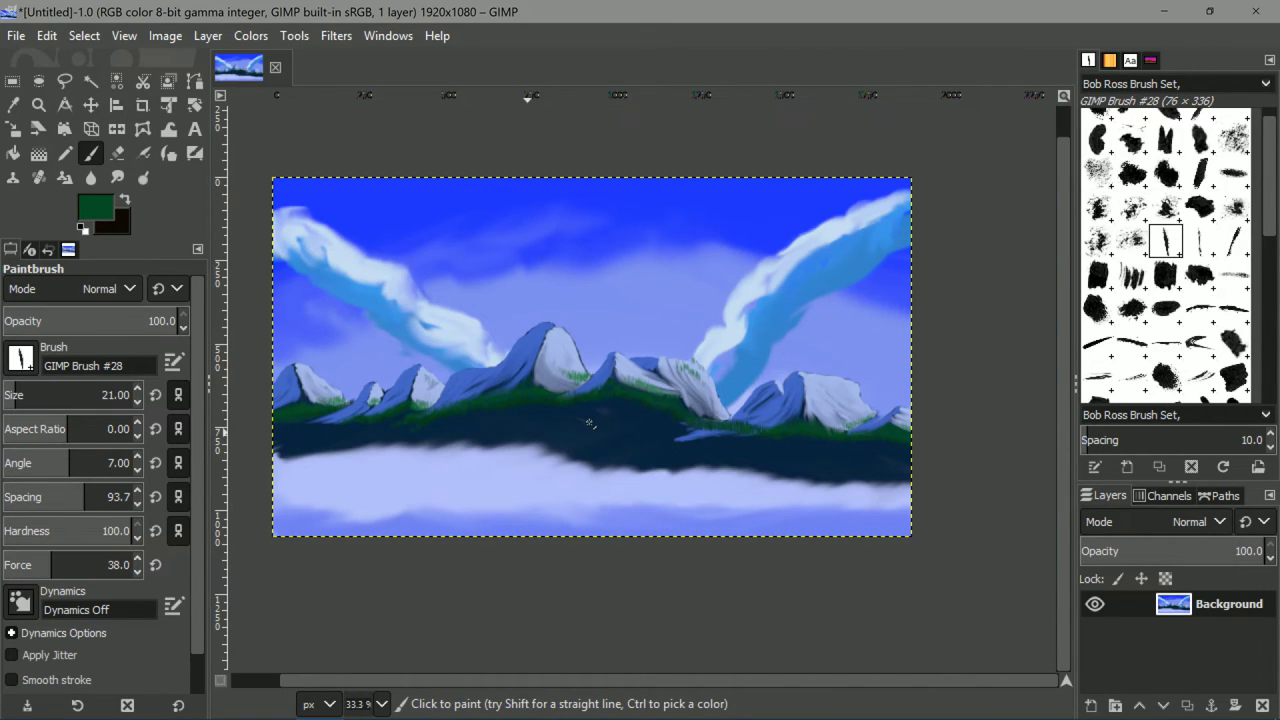
{"action": "scroll", "coordinate": [371, 487], "scroll_direction": "up", "scroll_amount": 4}
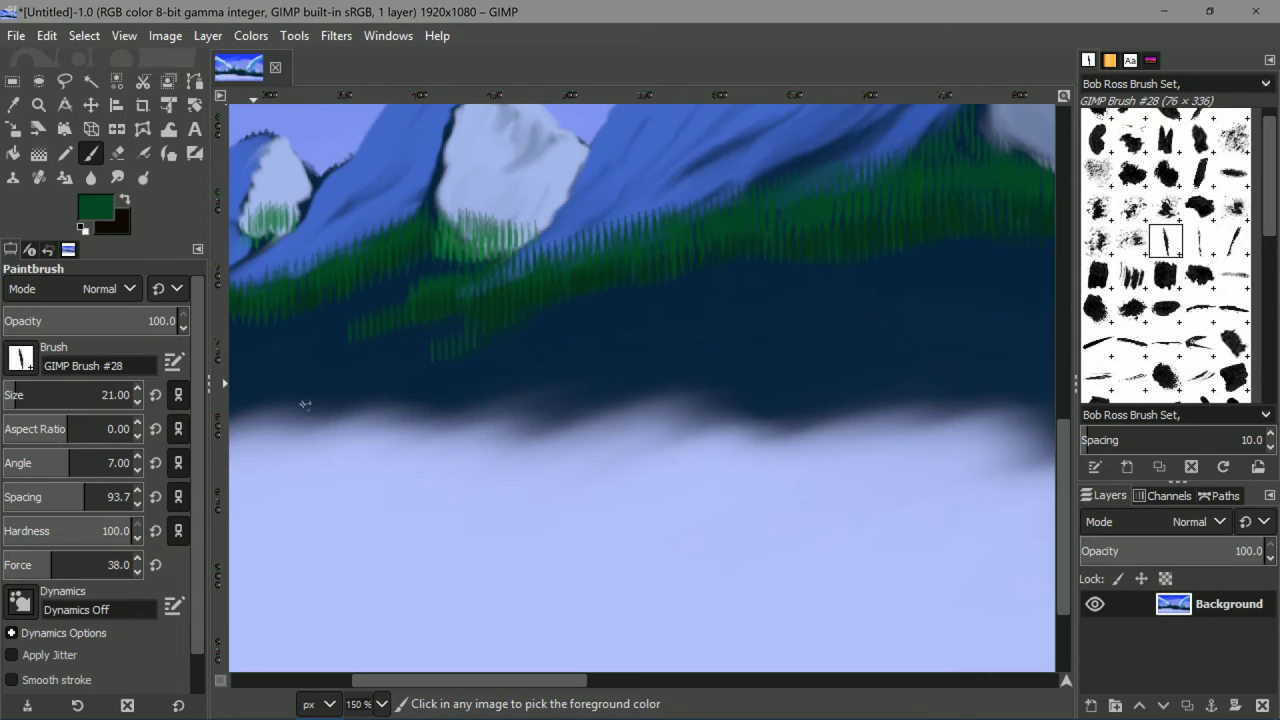
{"action": "scroll", "coordinate": [290, 347], "scroll_direction": "down", "scroll_amount": 4}
{"action": "scroll", "coordinate": [443, 366], "scroll_direction": "up", "scroll_amount": 5}
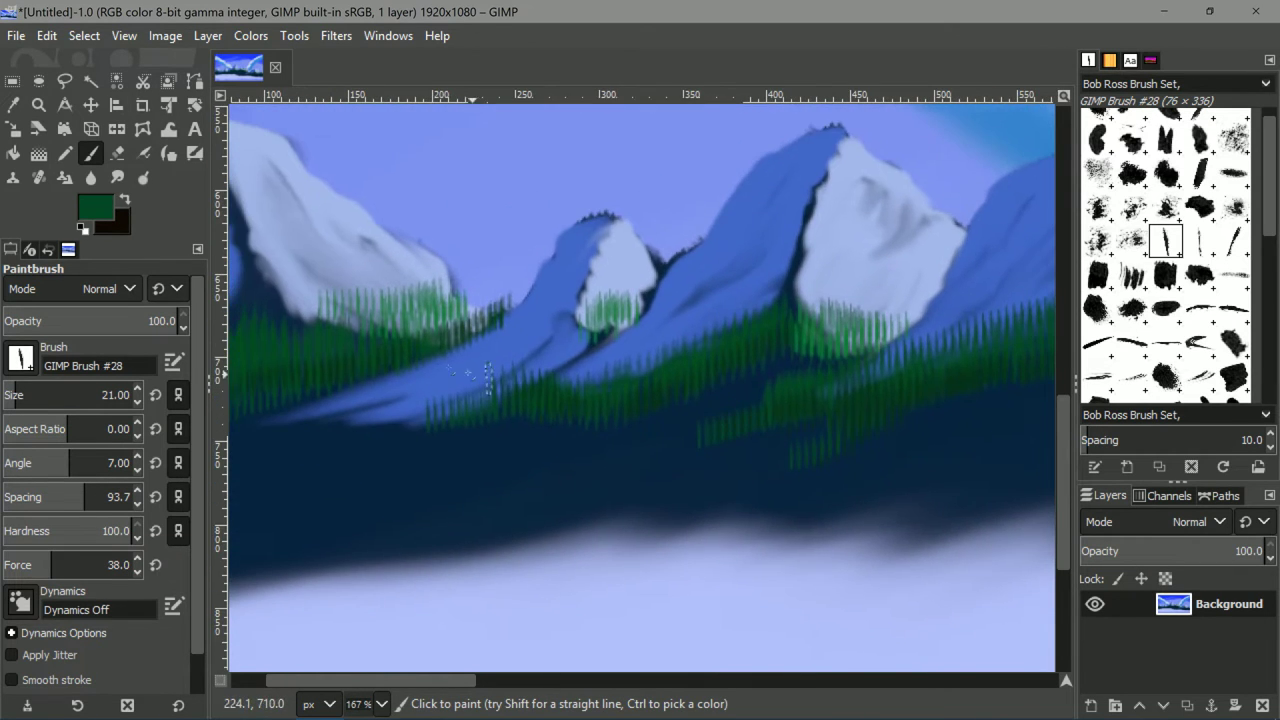
{"action": "left_click_drag", "start_coordinate": [452, 370], "coordinate": [693, 424]}
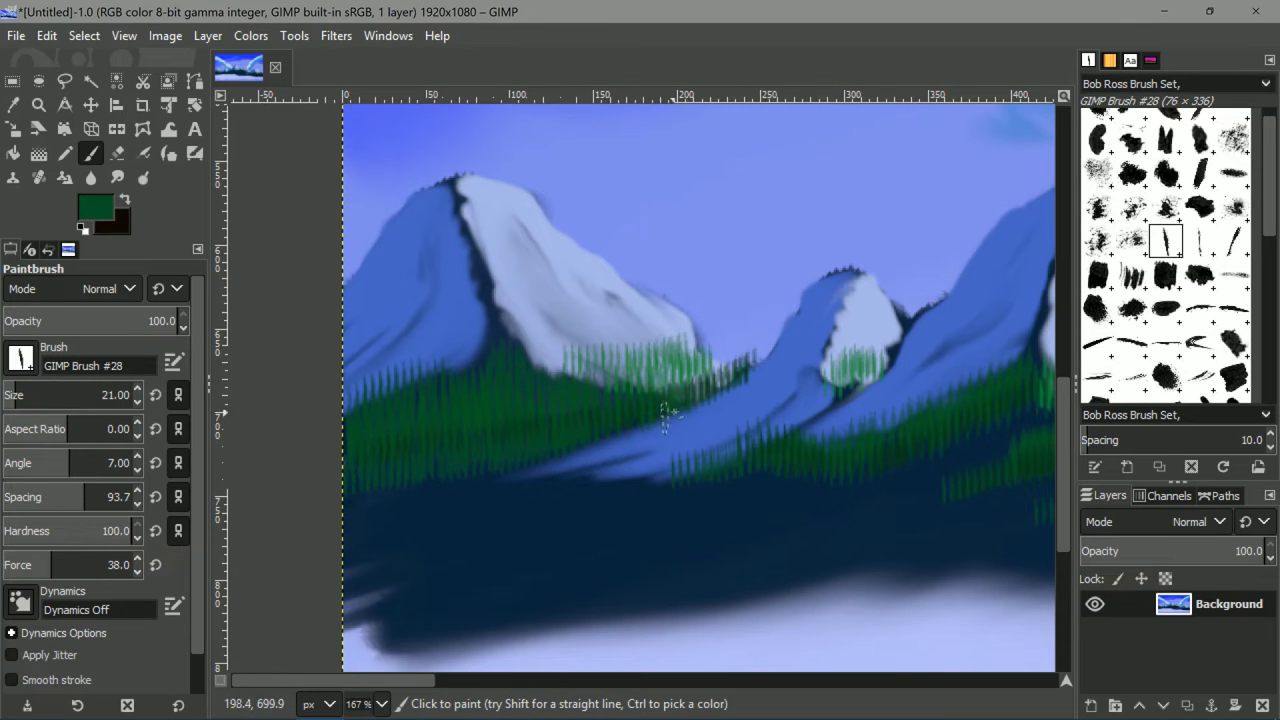
{"action": "left_click_drag", "start_coordinate": [672, 412], "coordinate": [553, 439]}
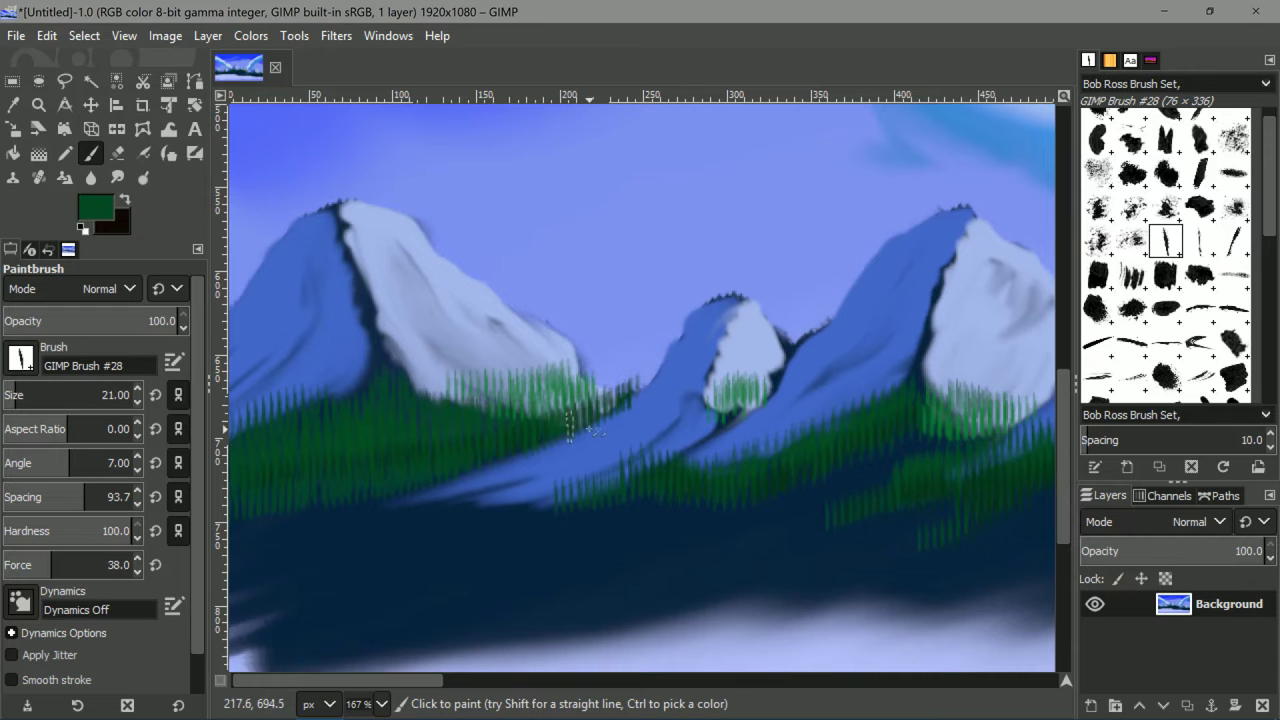
{"action": "scroll", "coordinate": [620, 415], "scroll_direction": "right", "scroll_amount": 2}
{"action": "scroll", "coordinate": [620, 415], "scroll_direction": "down", "scroll_amount": 1}
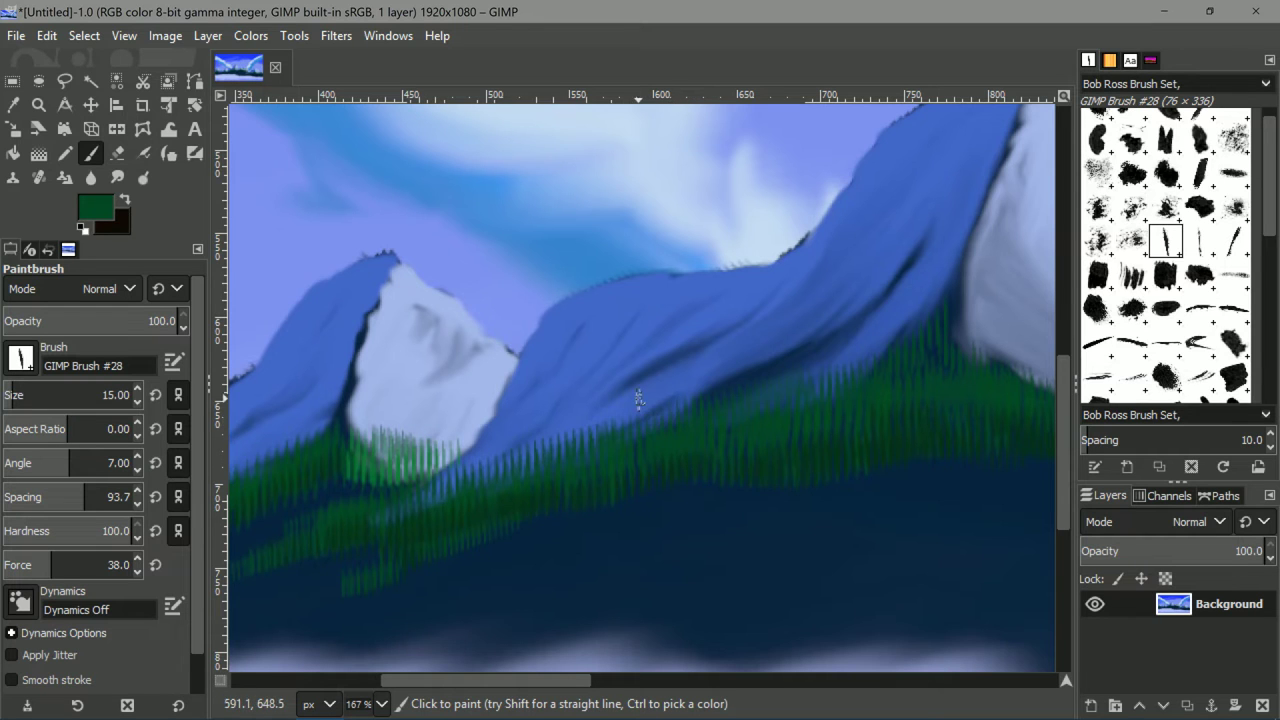
{"action": "scroll", "coordinate": [766, 480], "scroll_direction": "down", "scroll_amount": 3}
{"action": "scroll", "coordinate": [766, 480], "scroll_direction": "right", "scroll_amount": 15}
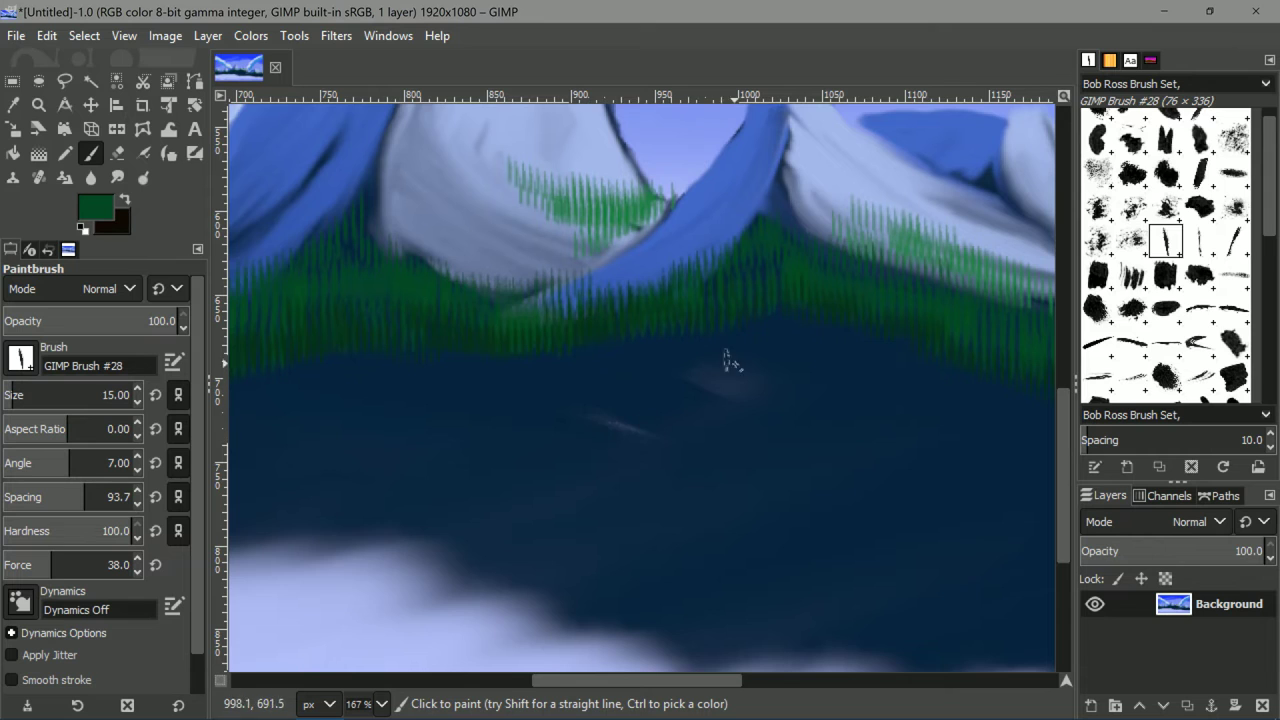
{"action": "scroll", "coordinate": [561, 388], "scroll_direction": "right", "scroll_amount": 6}
{"action": "scroll", "coordinate": [450, 400], "scroll_direction": "right", "scroll_amount": 7}
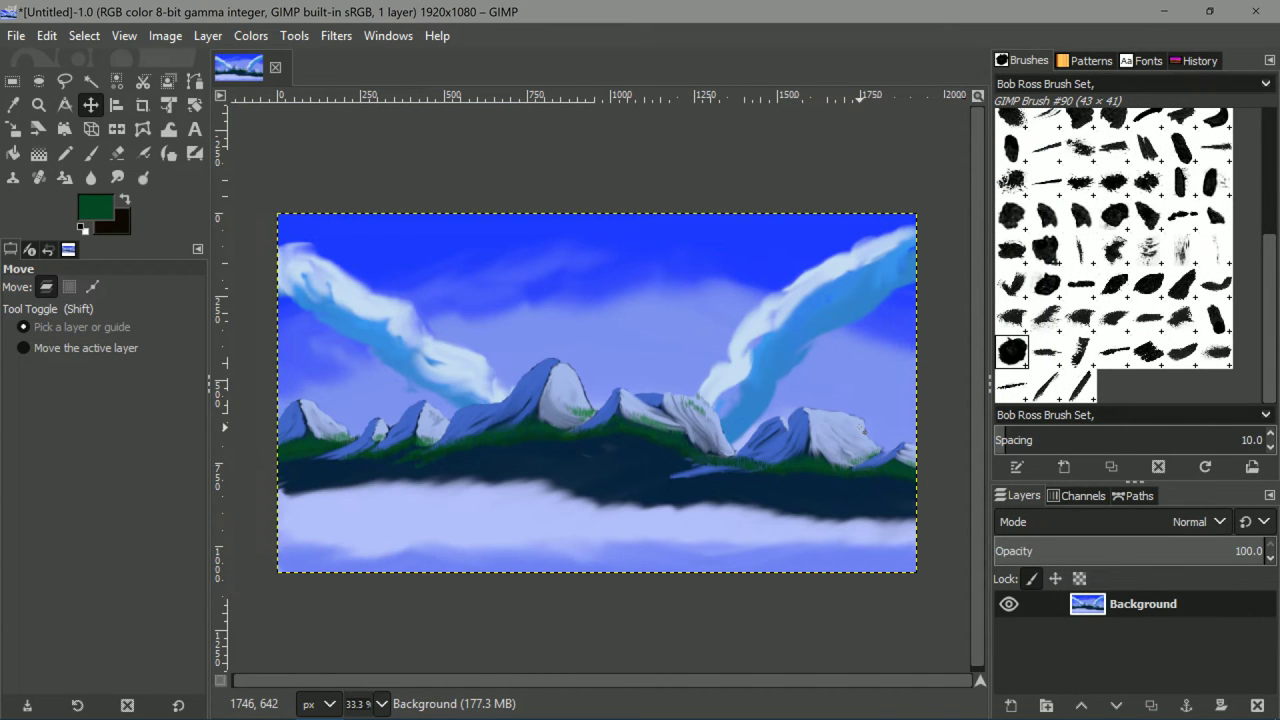
Duplicate the Background layer and flip the copy vertically.
{"action": "right_click", "coordinate": [1088, 602]}
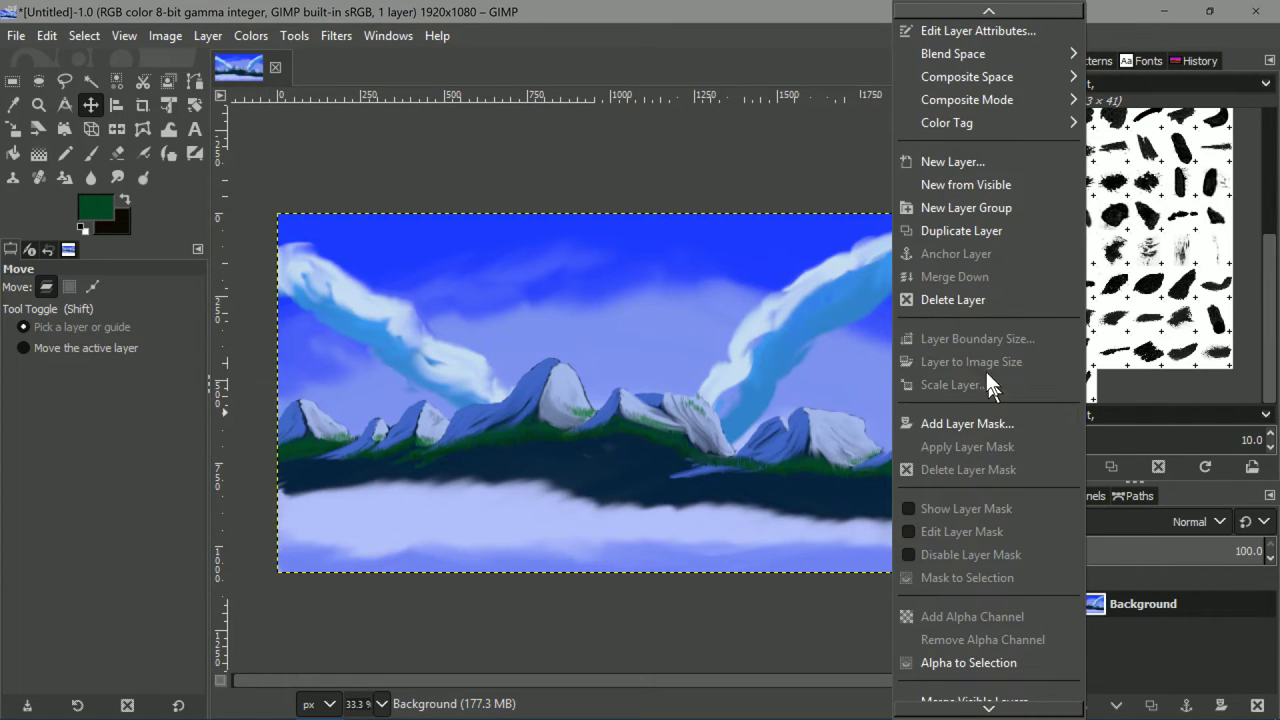
{"action": "left_click", "coordinate": [960, 231]}
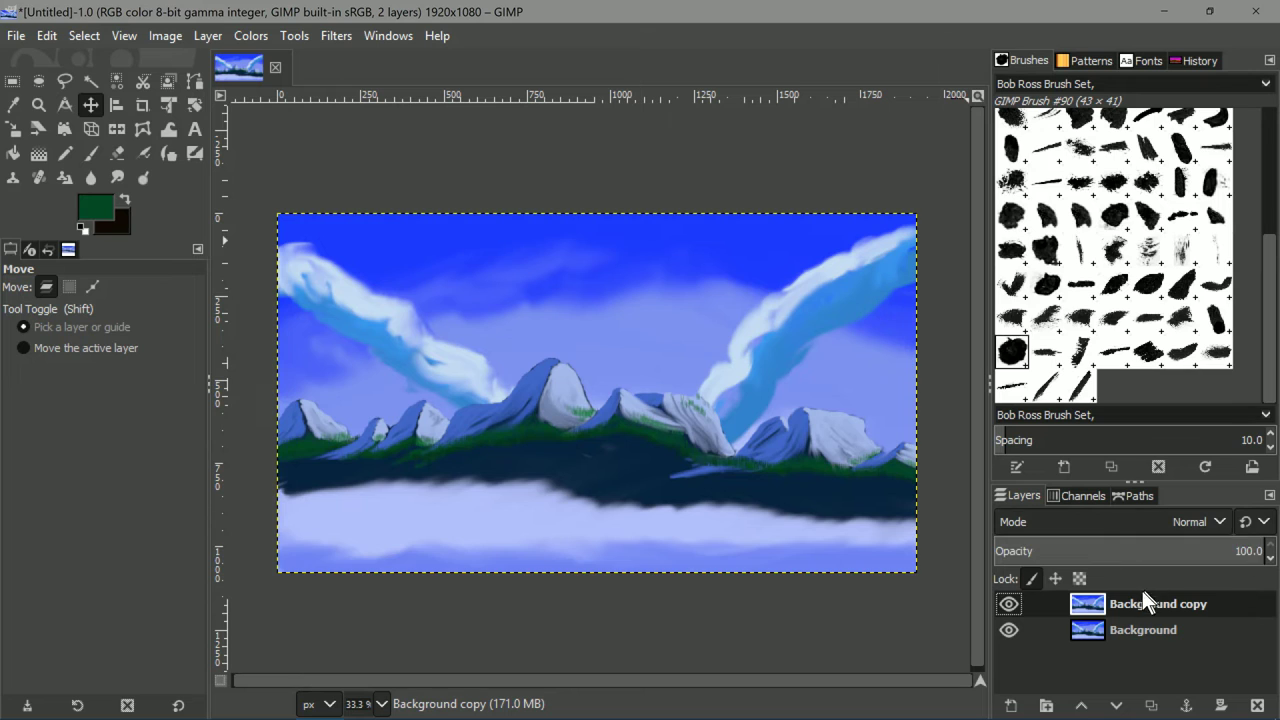
{"action": "left_click", "coordinate": [212, 35]}
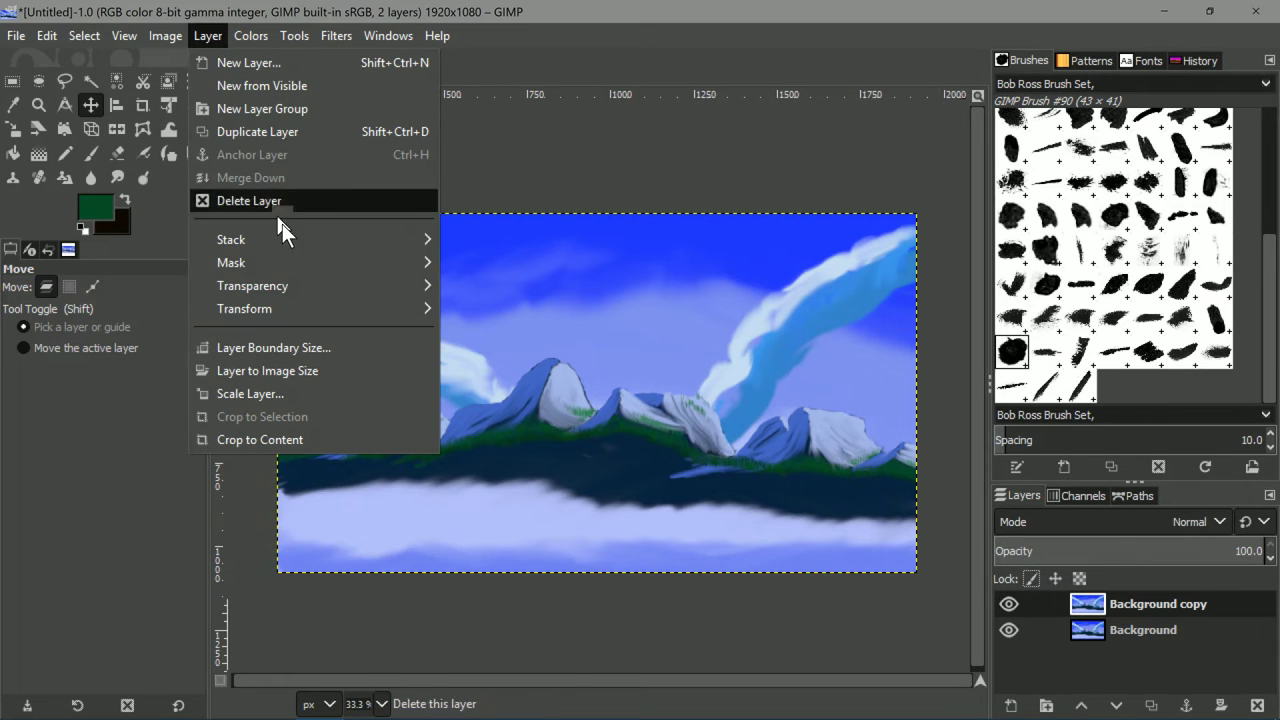
{"action": "mouse_move", "coordinate": [315, 304]}
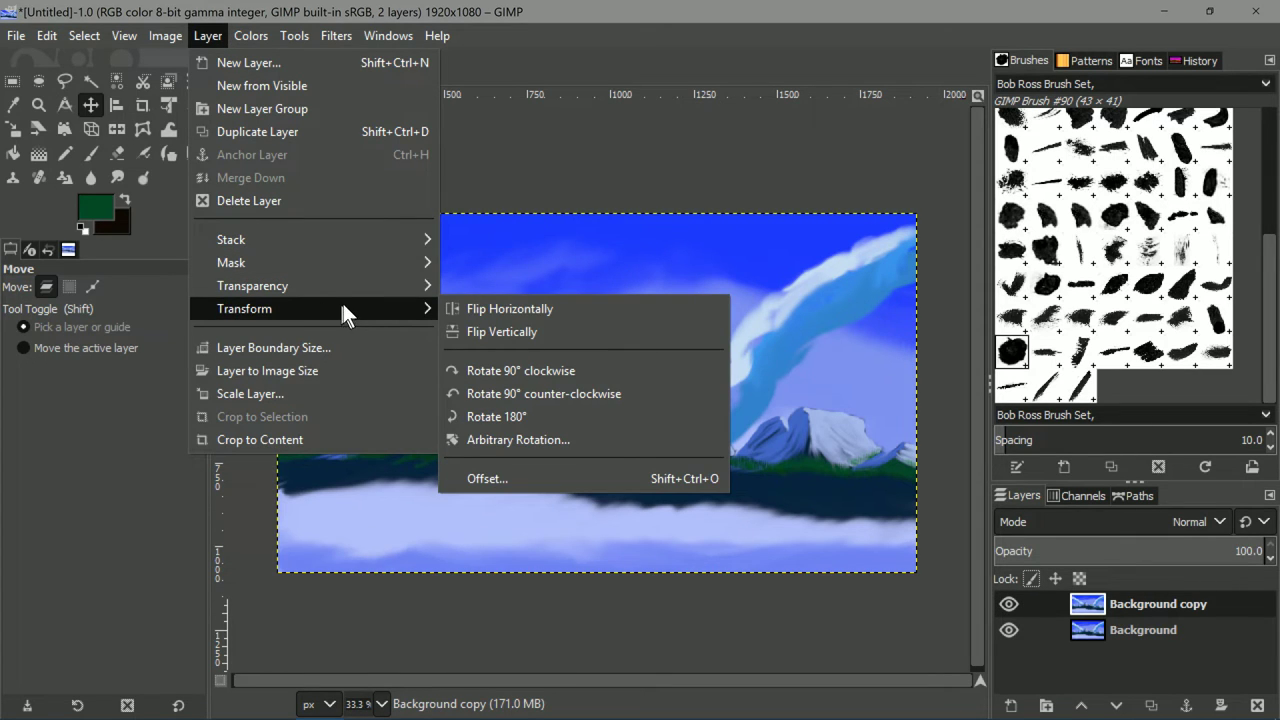
{"action": "left_click", "coordinate": [478, 331]}
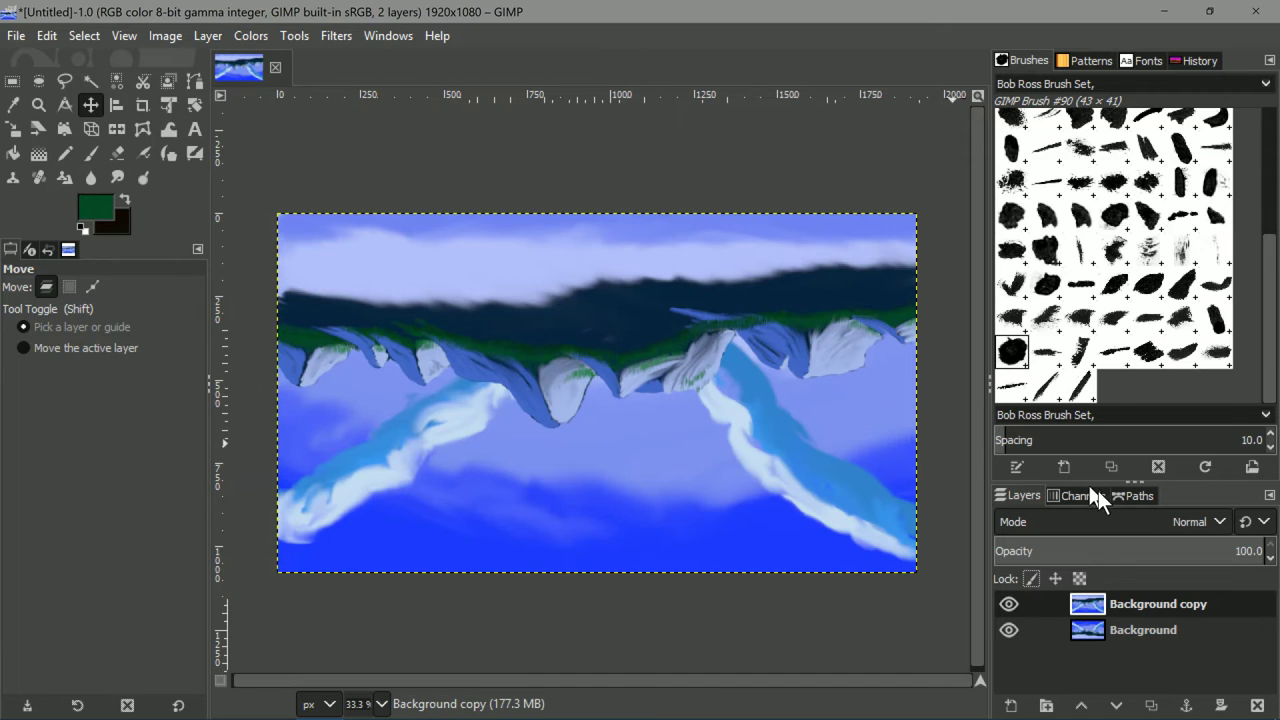
Set the flipped copy's opacity to 74 and move it down about 400 px over the lower part of the painting.
{"action": "left_click_drag", "start_coordinate": [1247, 551], "coordinate": [1185, 551]}
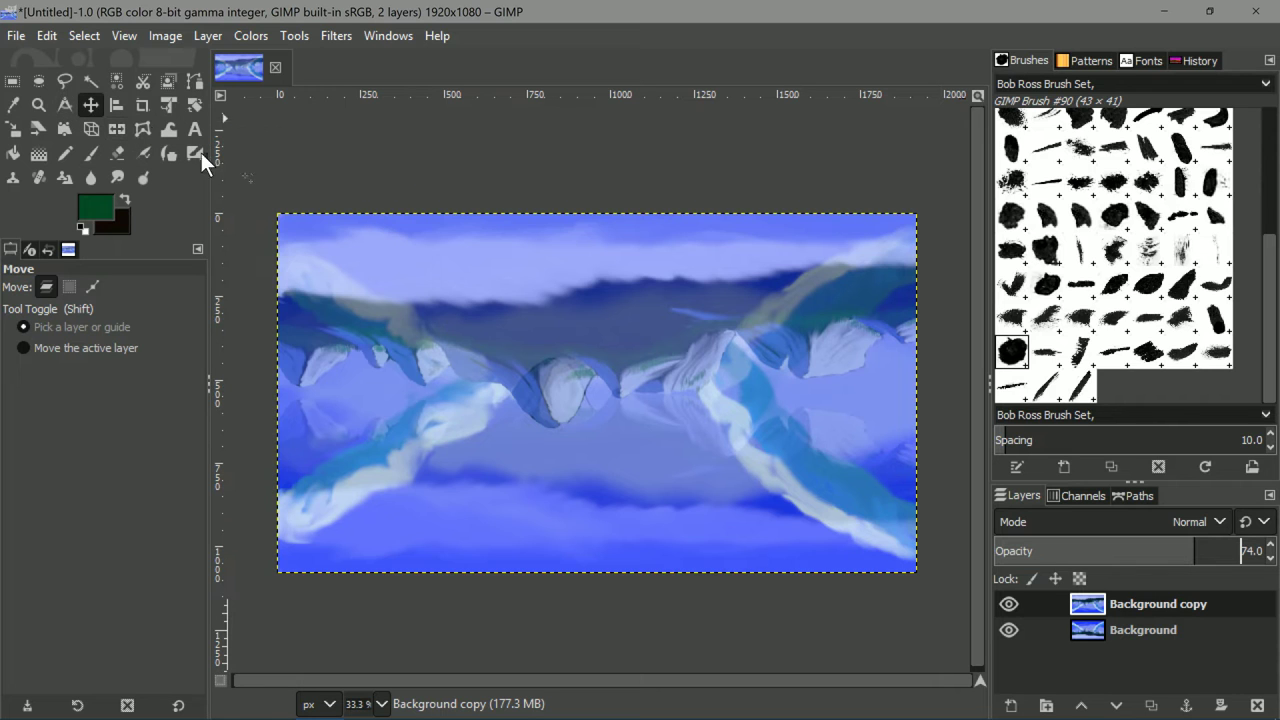
{"action": "left_click_drag", "start_coordinate": [597, 328], "coordinate": [601, 463]}
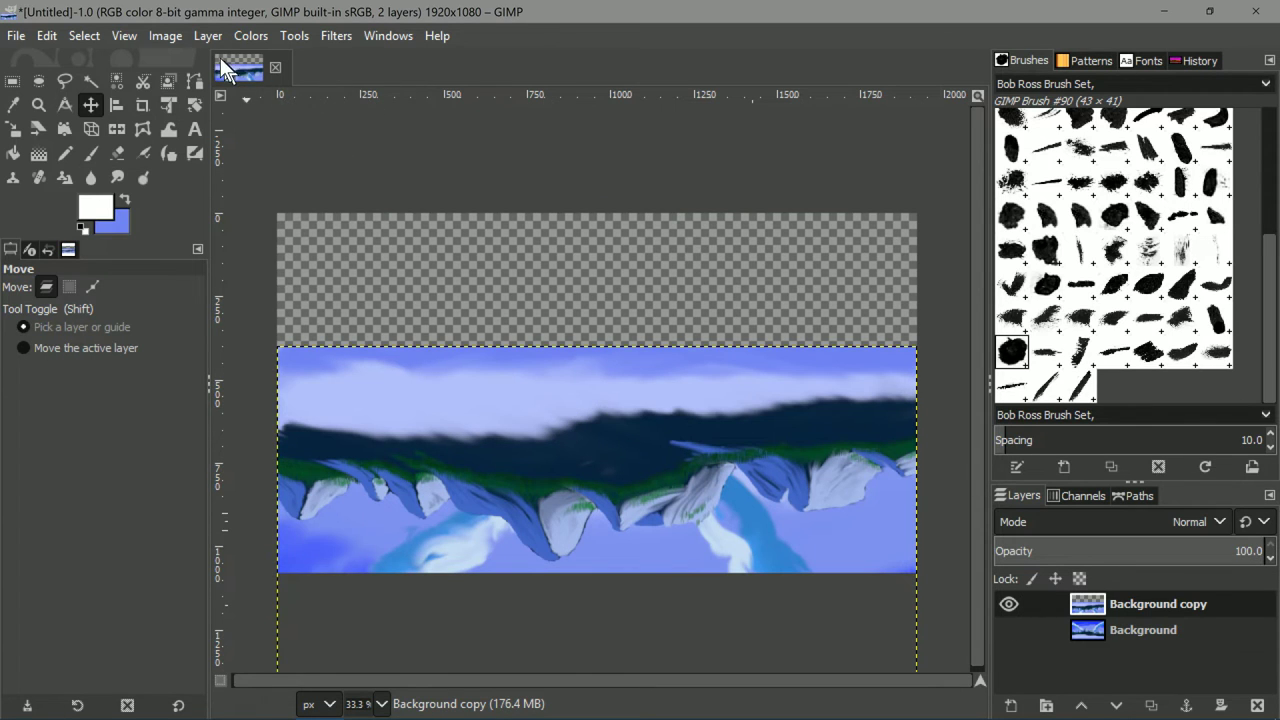
Add an alpha channel to the Background copy layer.
{"action": "left_click", "coordinate": [207, 36]}
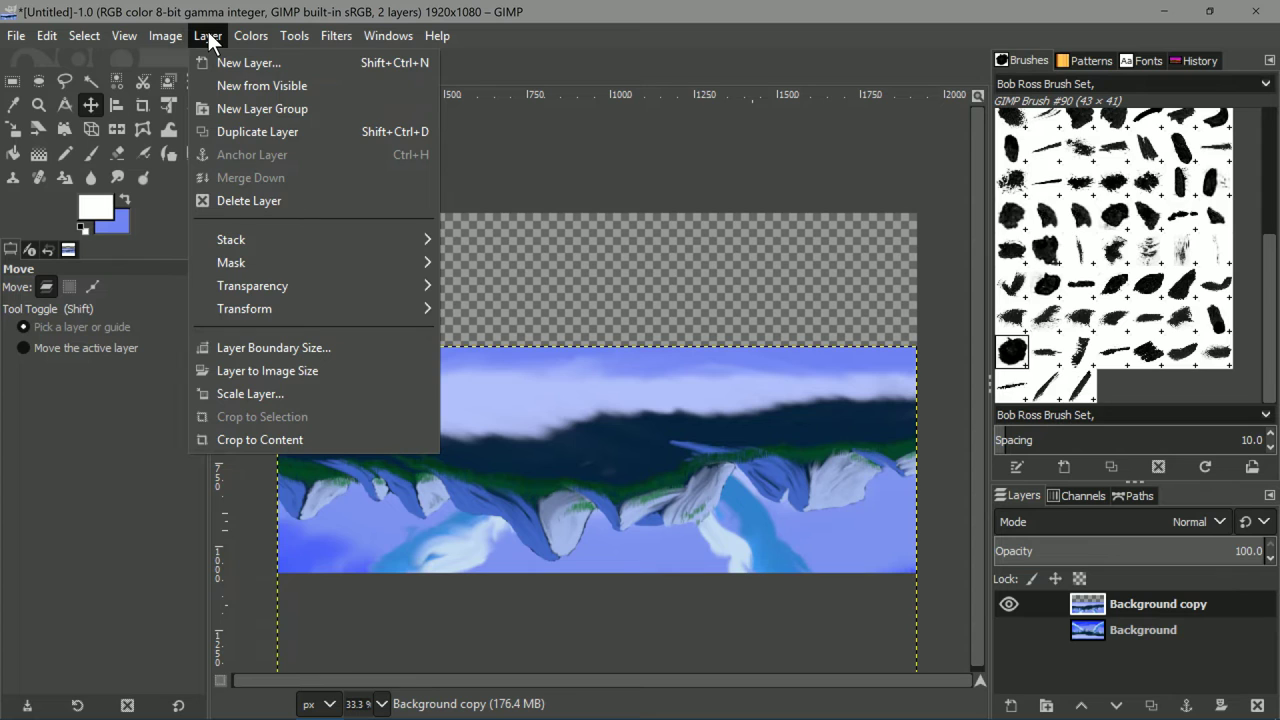
{"action": "mouse_move", "coordinate": [290, 318]}
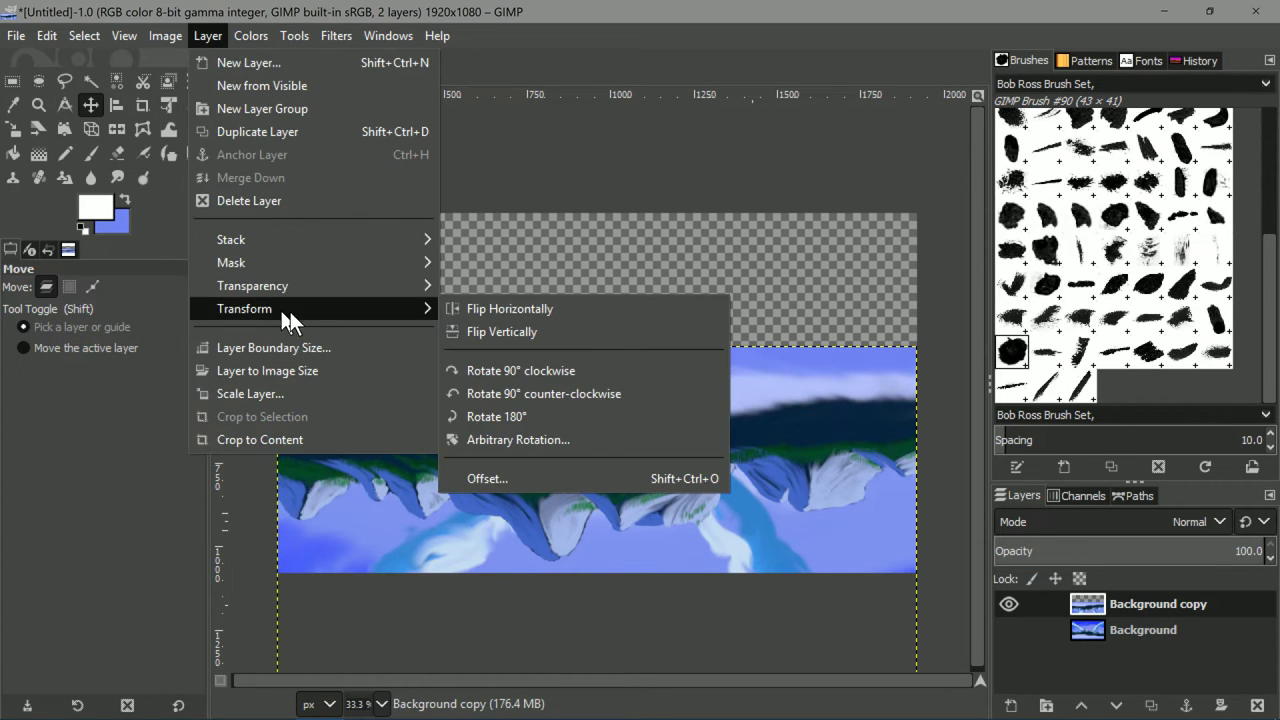
{"action": "mouse_move", "coordinate": [341, 284]}
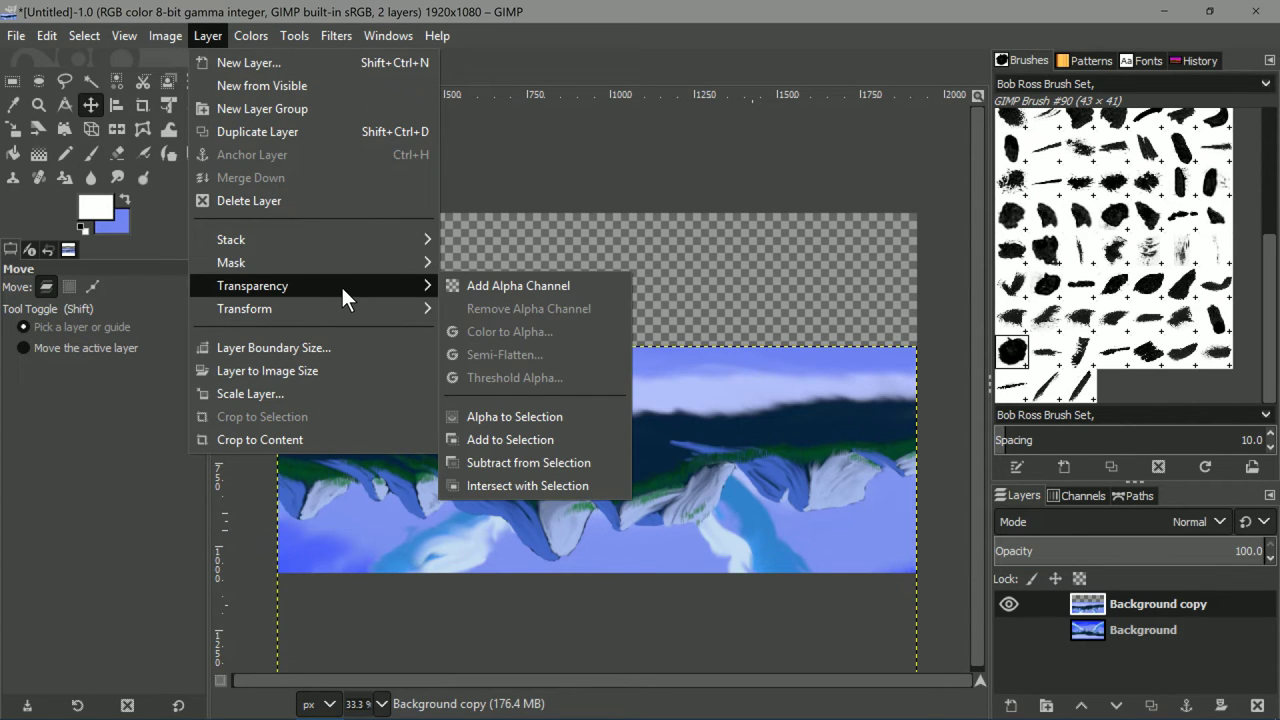
{"action": "left_click", "coordinate": [522, 291]}
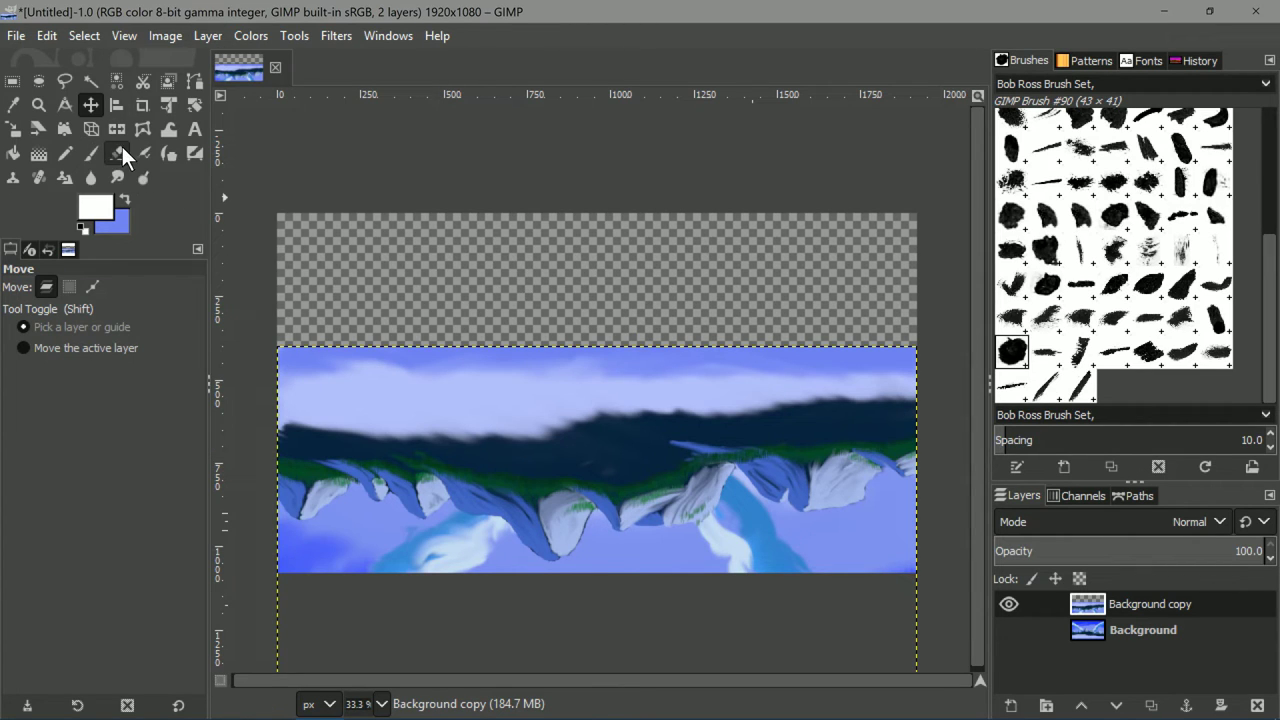
Erase the pale upper band of the flipped copy with the size 135 Eraser and show the Background layer.
{"action": "left_click", "coordinate": [117, 153]}
{"action": "mouse_move", "coordinate": [391, 366]}
{"action": "left_mouse_down"}
{"action": "mouse_move", "coordinate": [316, 345]}
{"action": "mouse_move", "coordinate": [338, 346]}
{"action": "mouse_move", "coordinate": [310, 350]}
{"action": "mouse_move", "coordinate": [641, 364]}
{"action": "mouse_move", "coordinate": [570, 362]}
{"action": "mouse_move", "coordinate": [848, 364]}
{"action": "mouse_move", "coordinate": [914, 351]}
{"action": "left_mouse_up"}
{"action": "left_click", "coordinate": [1008, 630]}
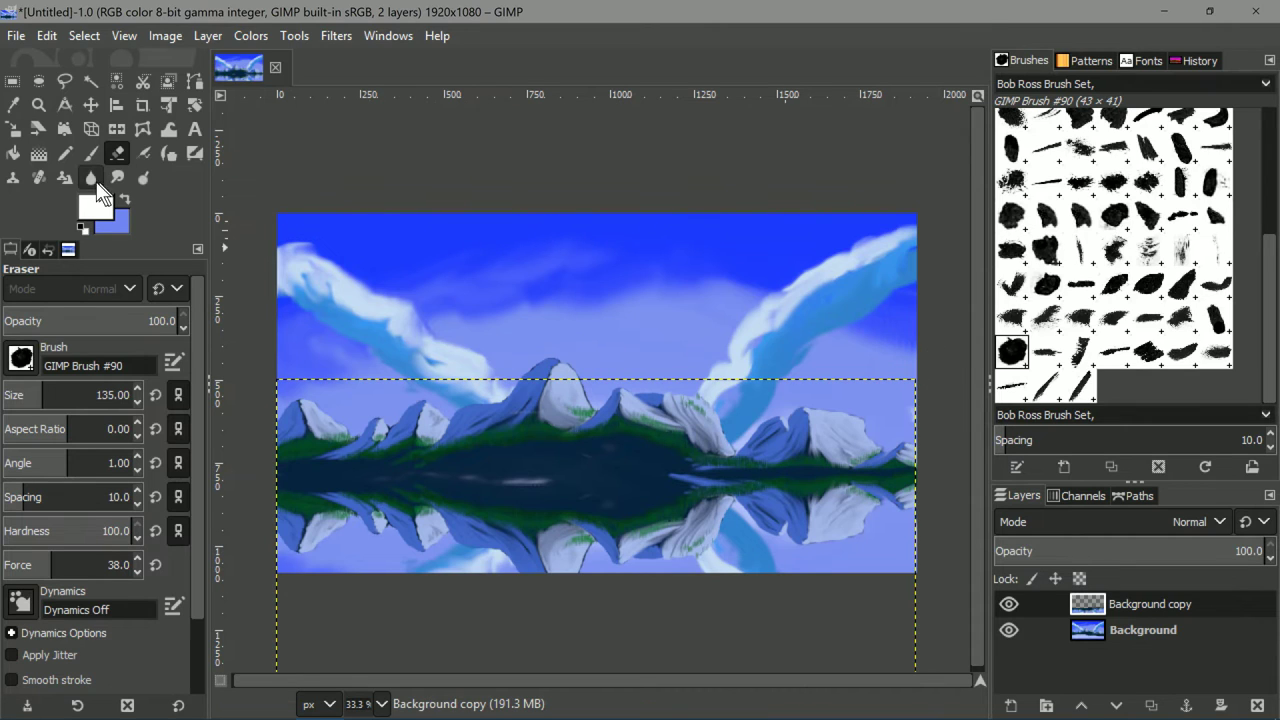
Set up the Paintbrush with GIMP Brush #34 from the Bob Ross Brush Set.
{"action": "left_click", "coordinate": [88, 155]}
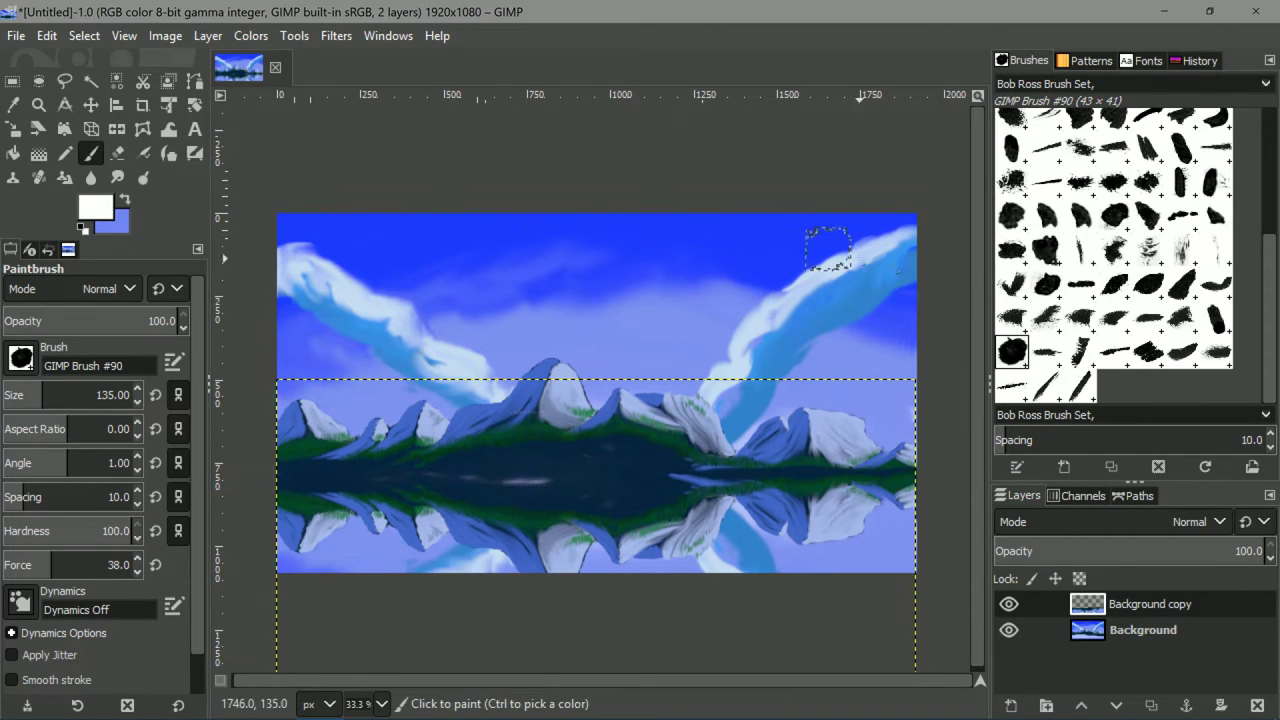
{"action": "scroll", "coordinate": [1175, 335], "scroll_direction": "up", "scroll_amount": 3}
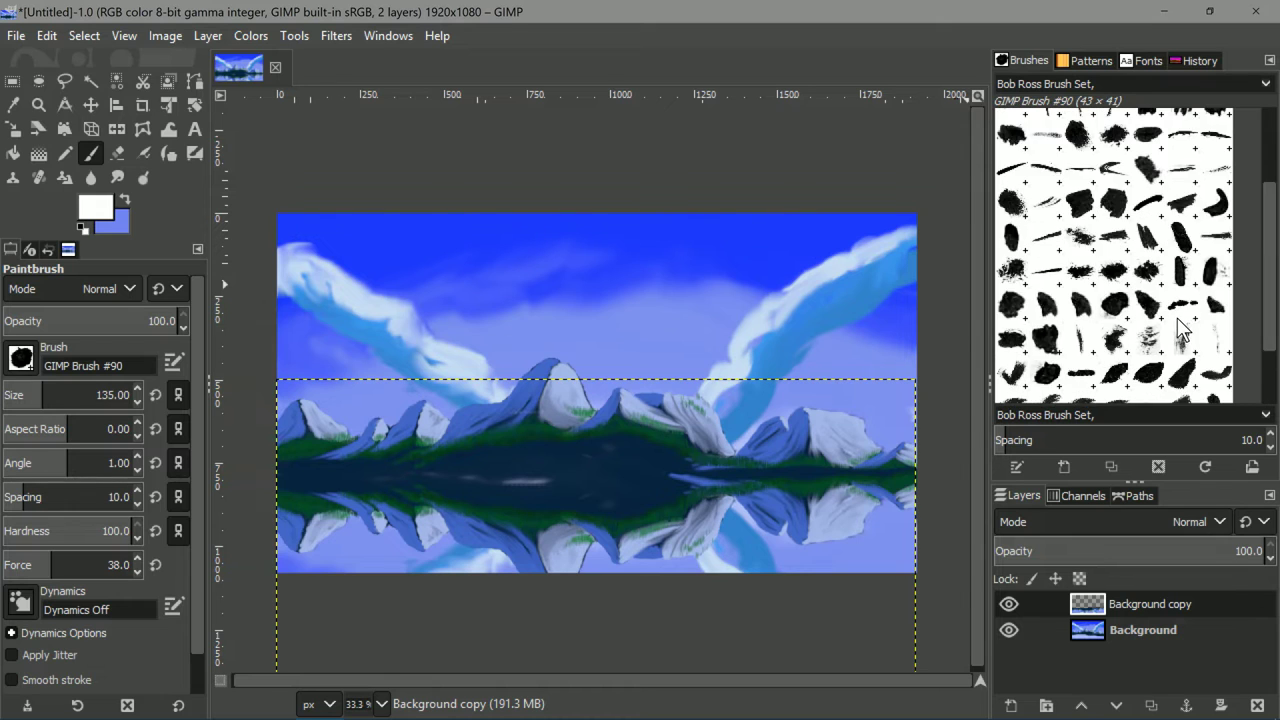
{"action": "scroll", "coordinate": [1130, 275], "scroll_direction": "up", "scroll_amount": 2}
{"action": "left_click", "coordinate": [1045, 260]}
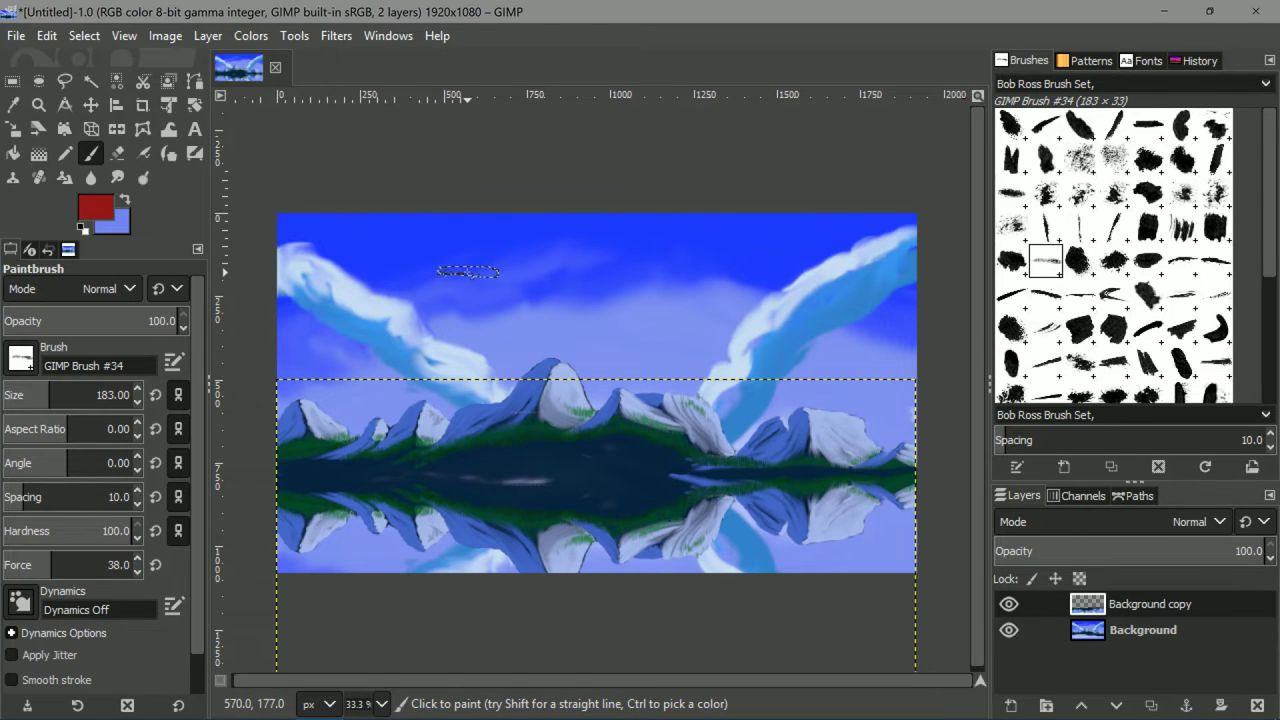
Try single red dabs and a straight red line across the dark foothills and lake, and undo them.
{"action": "left_click", "coordinate": [496, 439]}
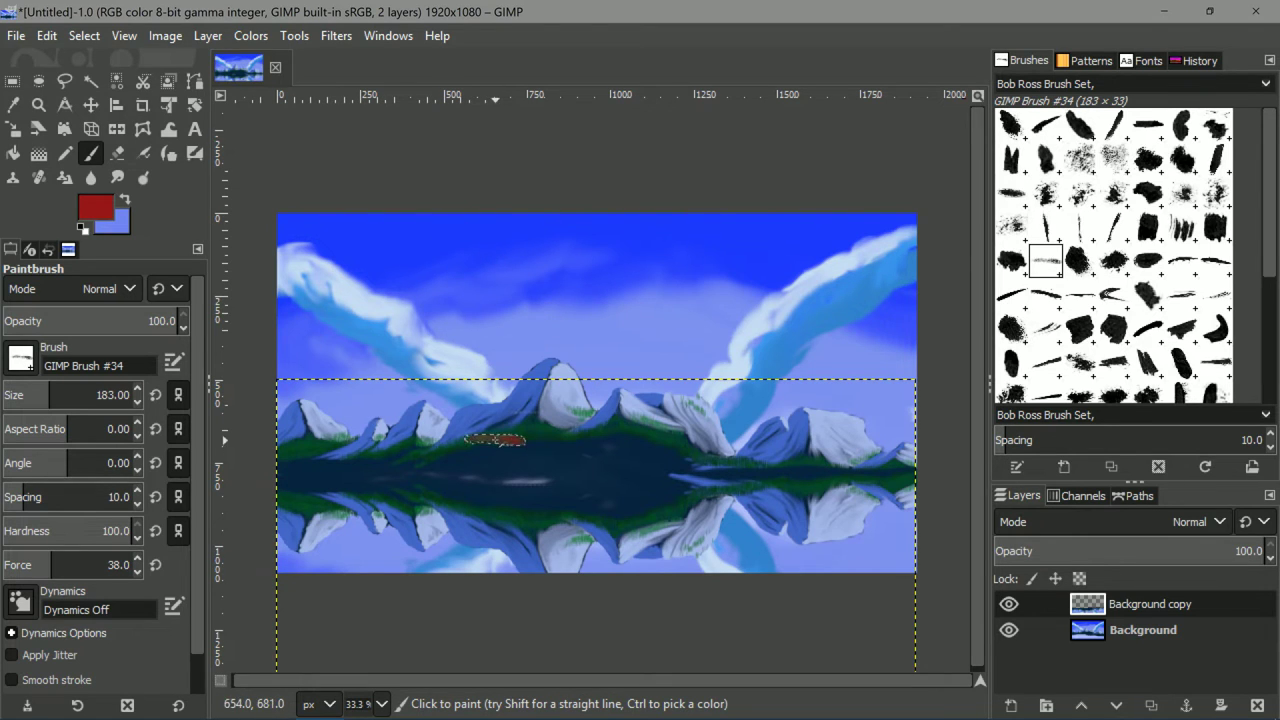
{"action": "left_click", "coordinate": [510, 481]}
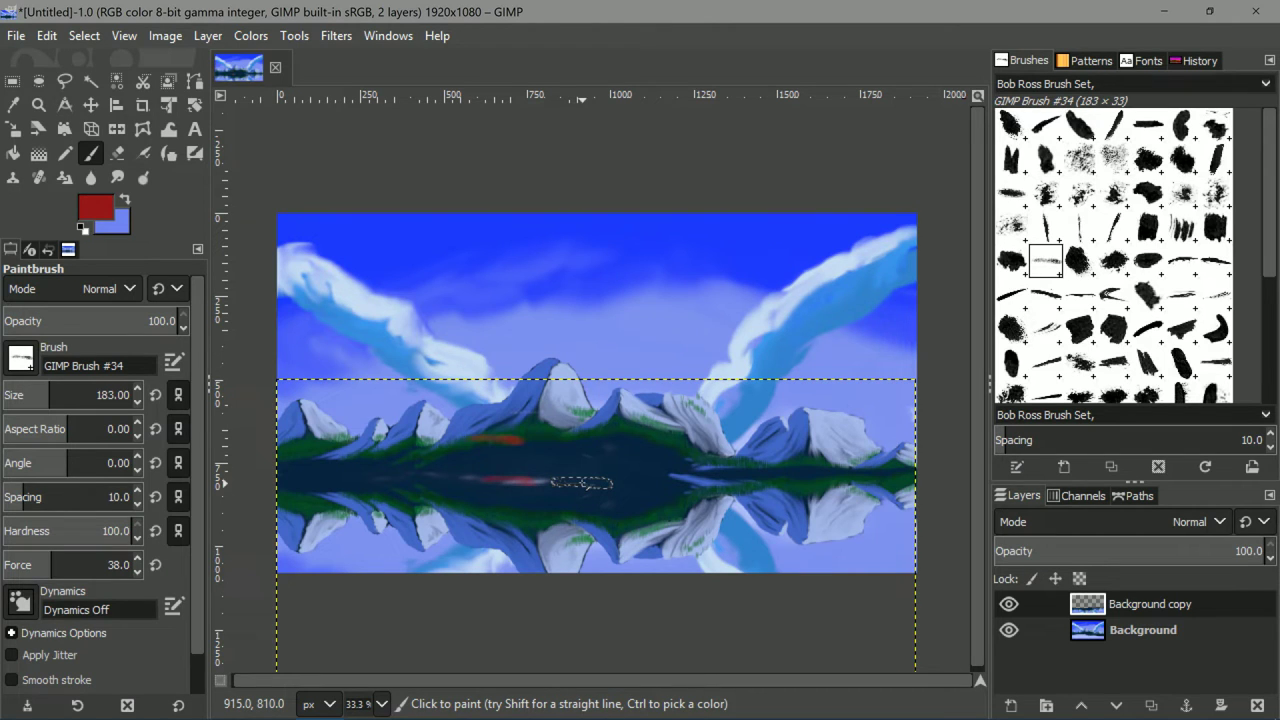
{"action": "key", "text": "shift"}
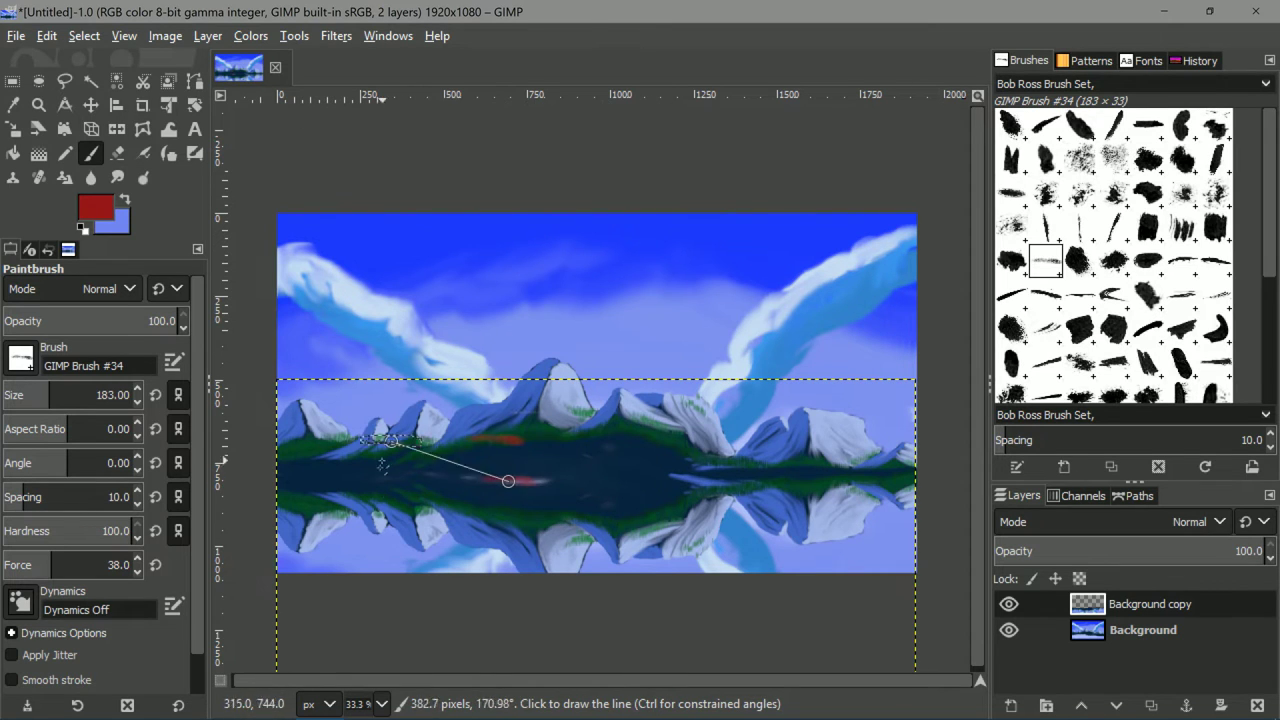
{"action": "left_click", "coordinate": [637, 425], "text": "shift"}
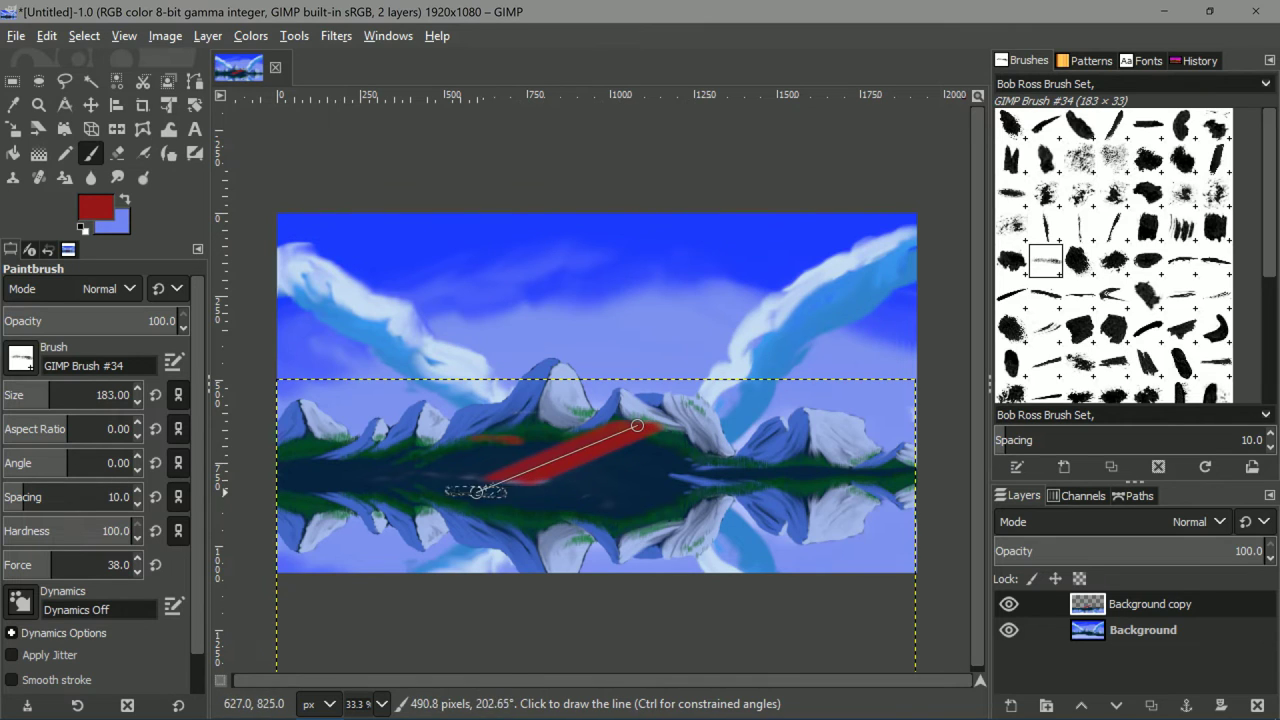
{"action": "key", "text": "ctrl+z"}
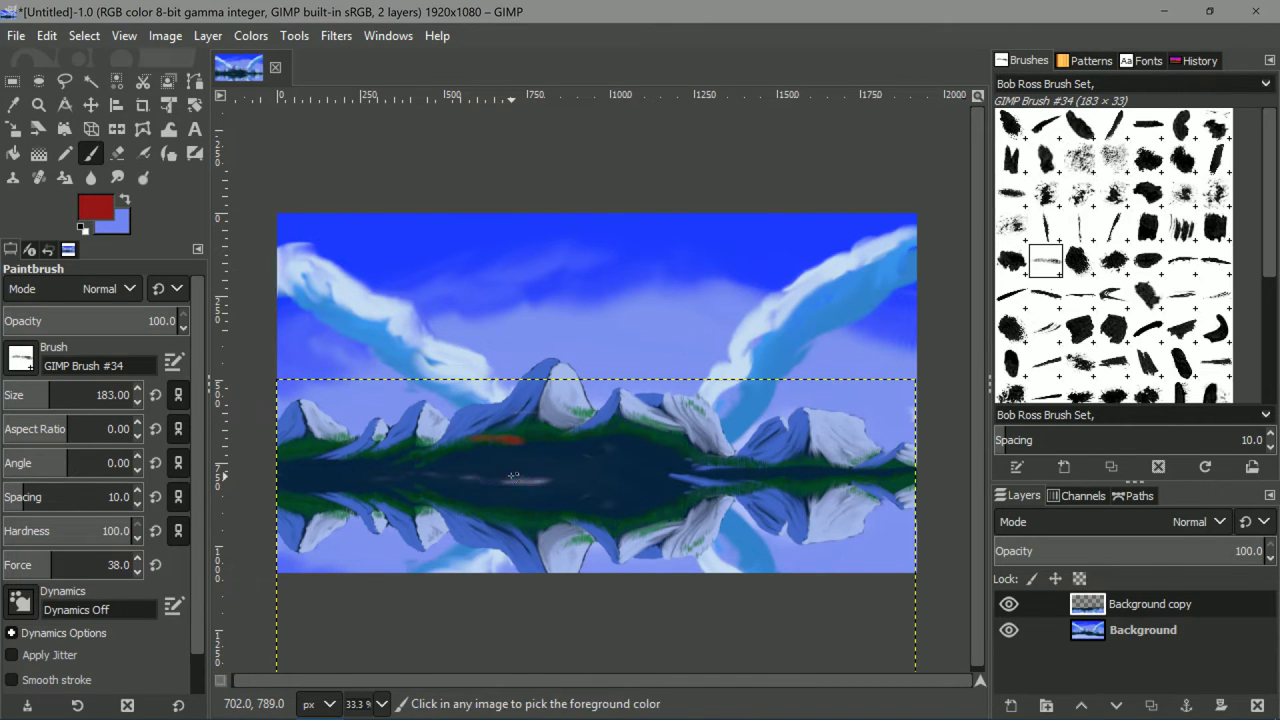
{"action": "key", "text": "ctrl+z"}
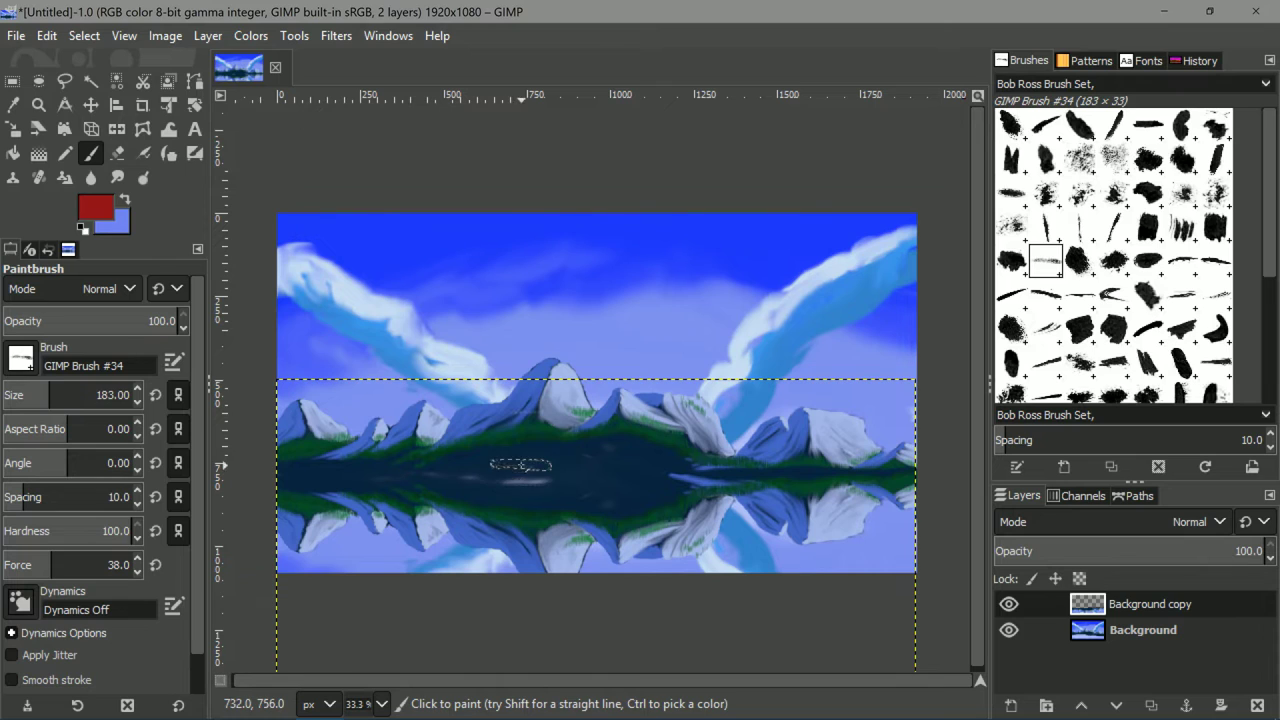
Switch to the Smudge tool and try a straight downward smudge through the reflection beside the central peak, undoing the attempt.
{"action": "left_click", "coordinate": [119, 179]}
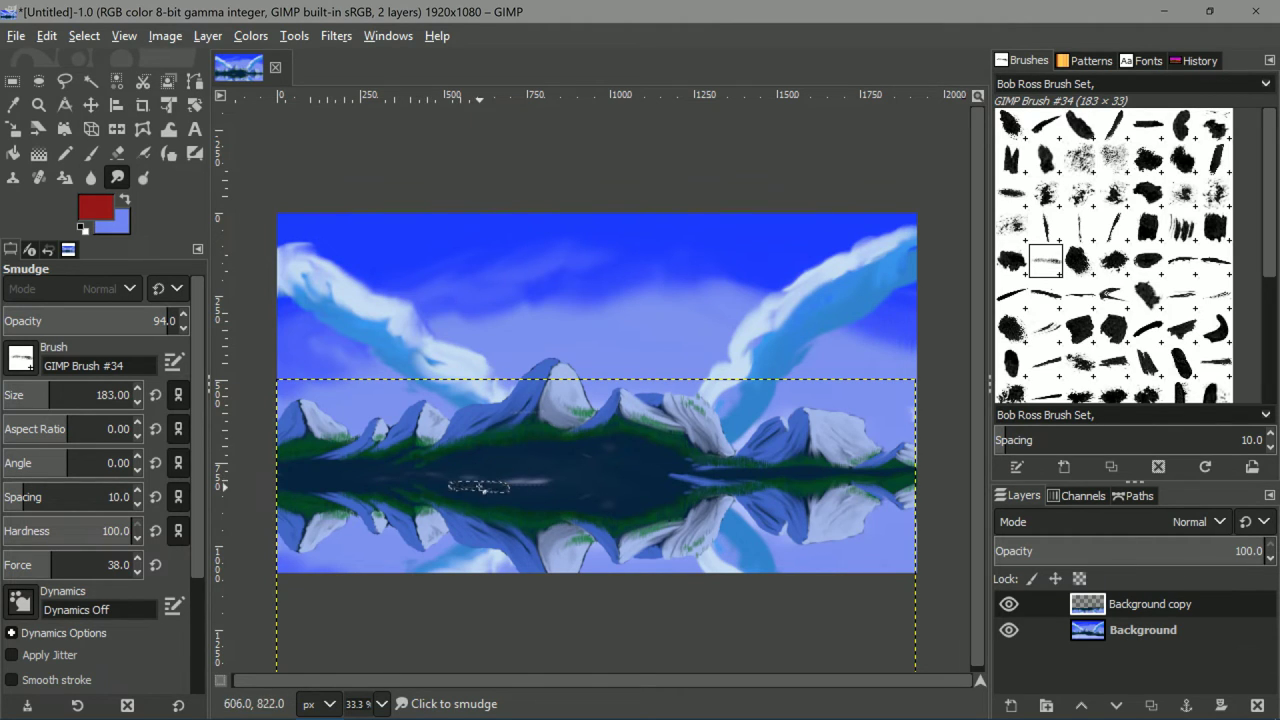
{"action": "left_click", "coordinate": [478, 480]}
{"action": "left_click", "coordinate": [481, 598], "text": "shift"}
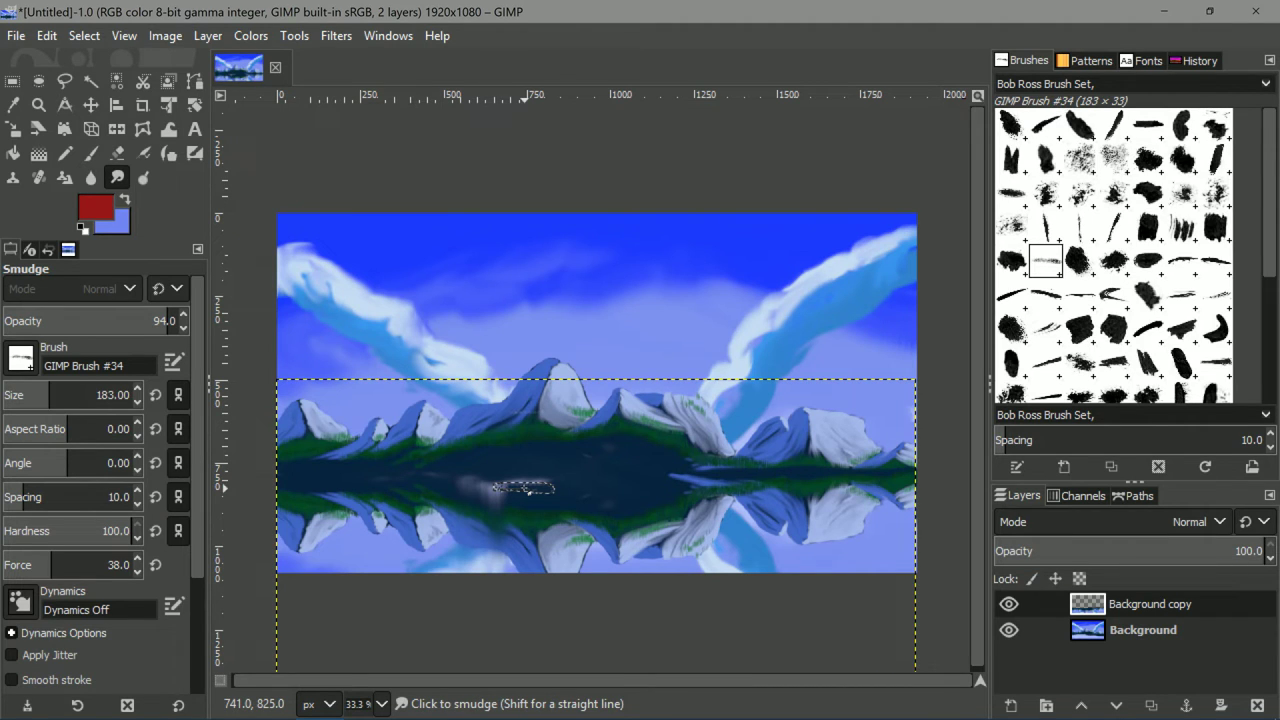
{"action": "key", "text": "ctrl+z"}
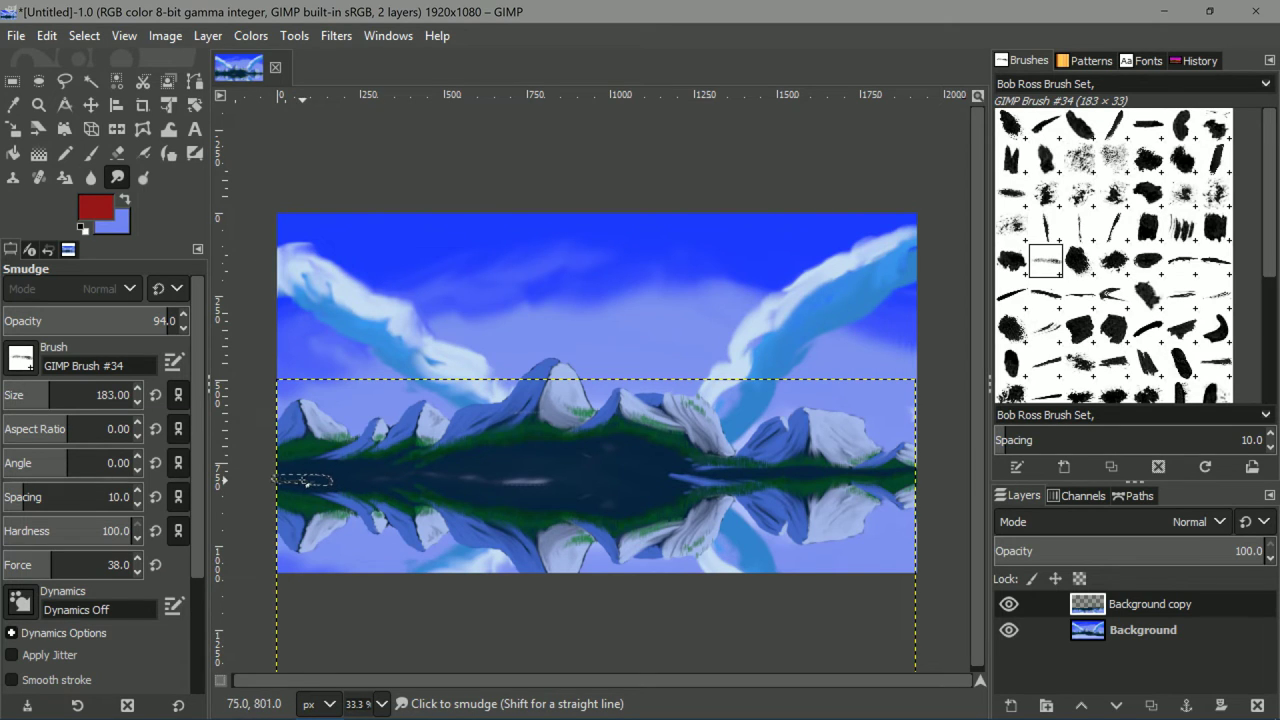
Smudge the leftmost mountains' reflections with parallel straight vertical strokes from the dark shoreline towards the canvas's lower edge.
{"action": "key", "text": "shift"}
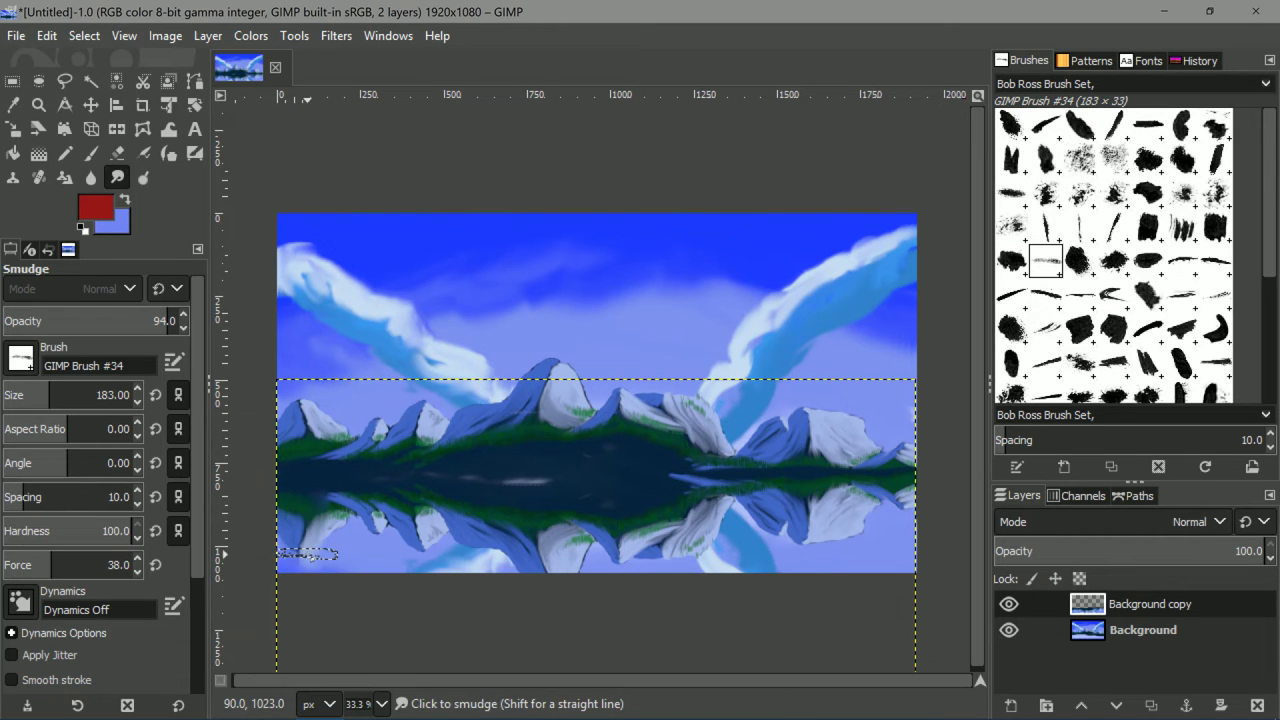
{"action": "key", "text": "ctrl"}
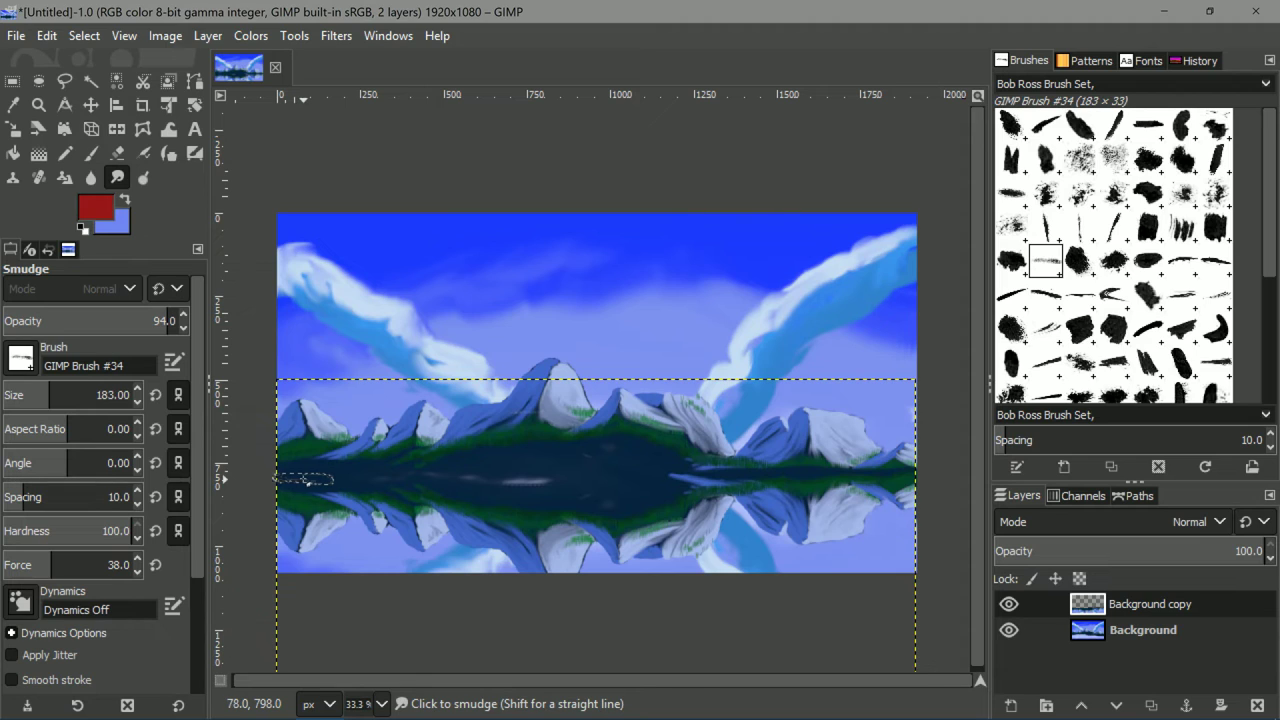
{"action": "key", "text": "shift"}
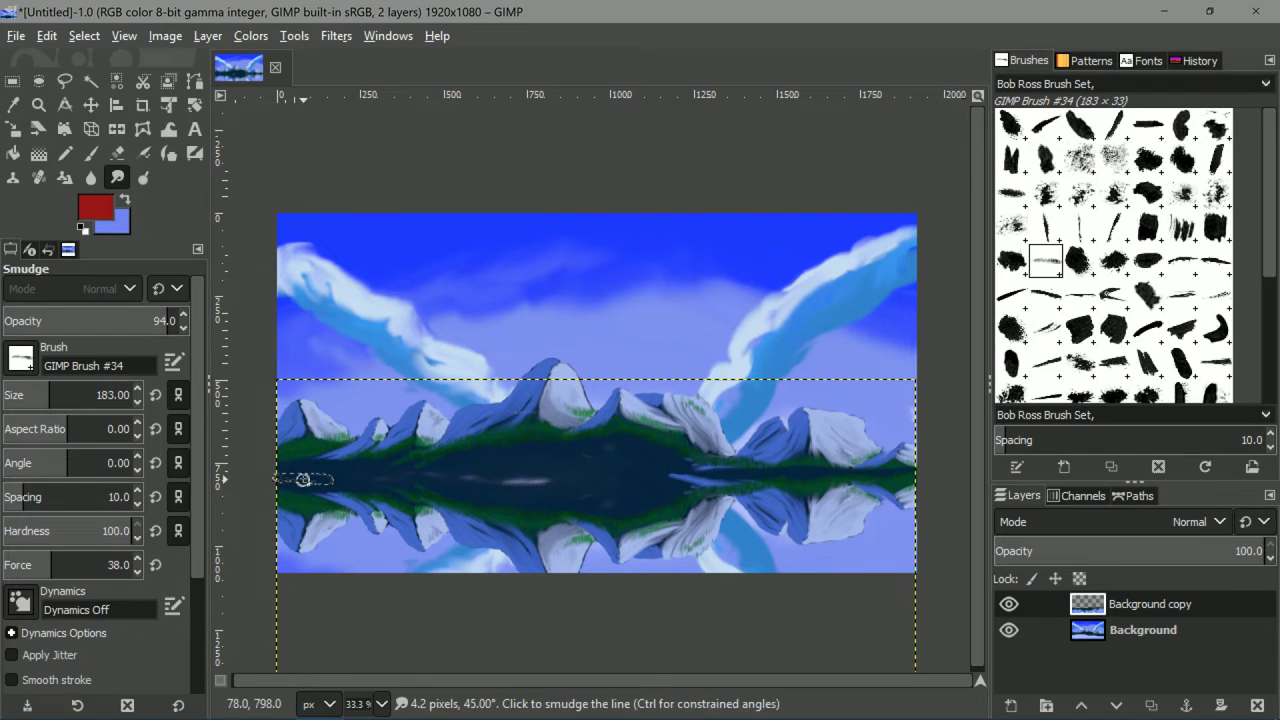
{"action": "left_click", "coordinate": [303, 583], "text": "shift"}
{"action": "left_click", "coordinate": [380, 489], "text": "shift"}
{"action": "left_click", "coordinate": [382, 585], "text": "shift"}
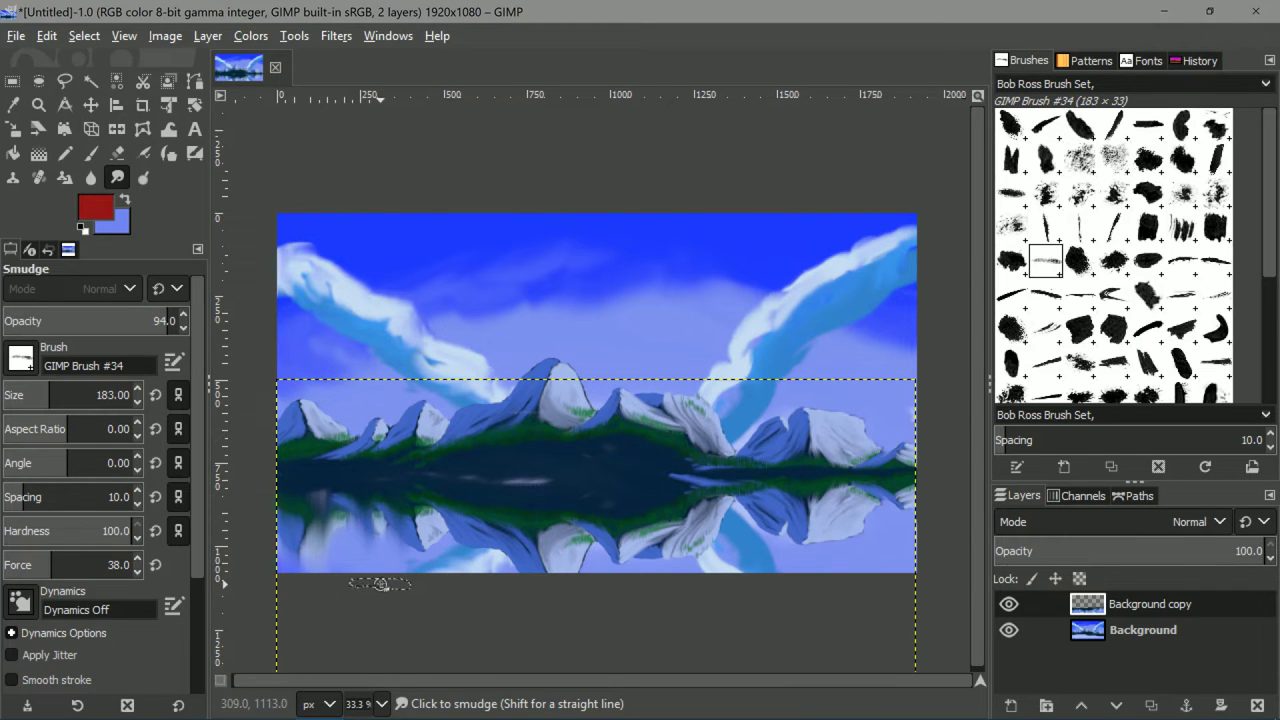
{"action": "left_click", "coordinate": [413, 483]}
{"action": "key", "text": "shift"}
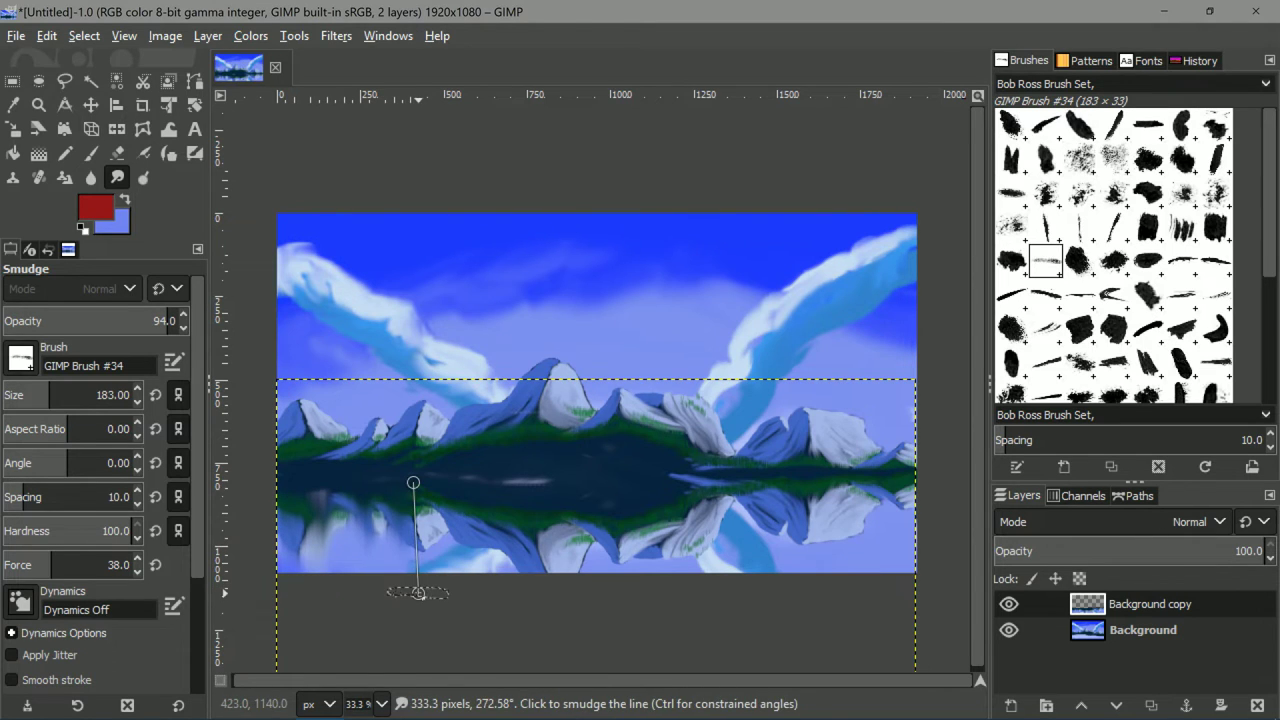
{"action": "left_click", "coordinate": [418, 592], "text": "shift"}
{"action": "left_click", "coordinate": [445, 483]}
{"action": "key", "text": "shift"}
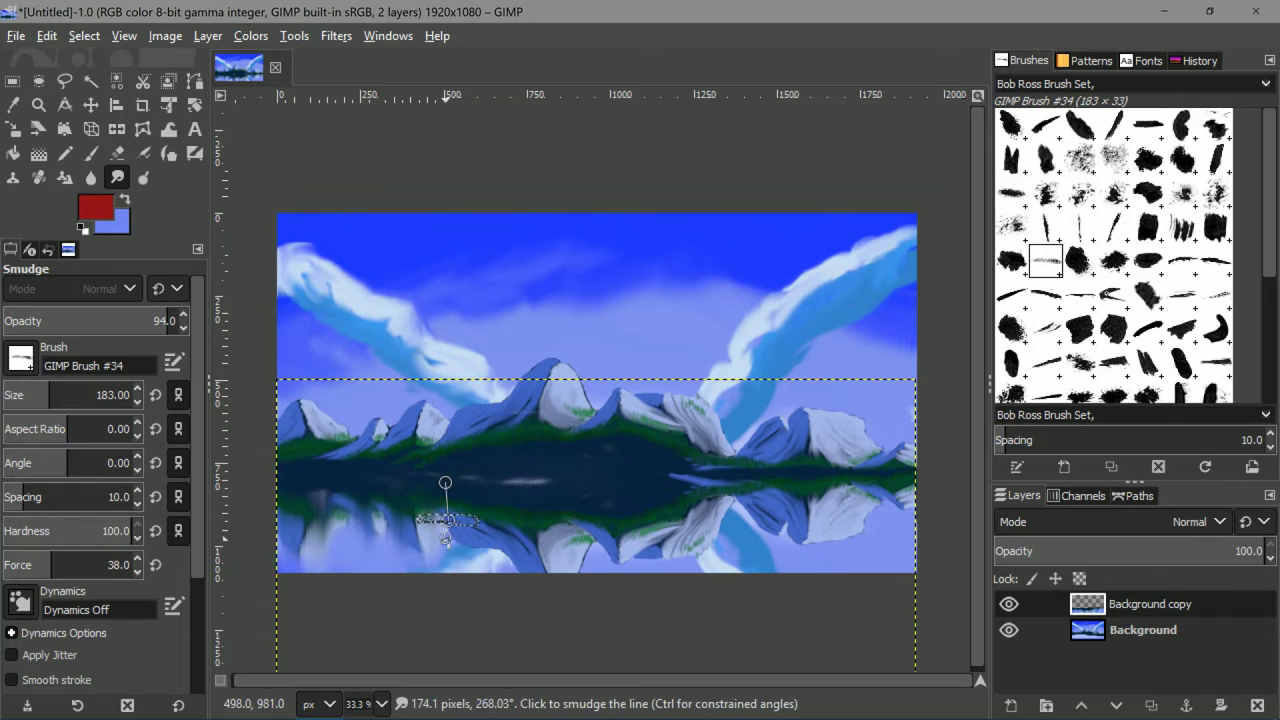
{"action": "left_click", "coordinate": [444, 554], "text": "shift"}
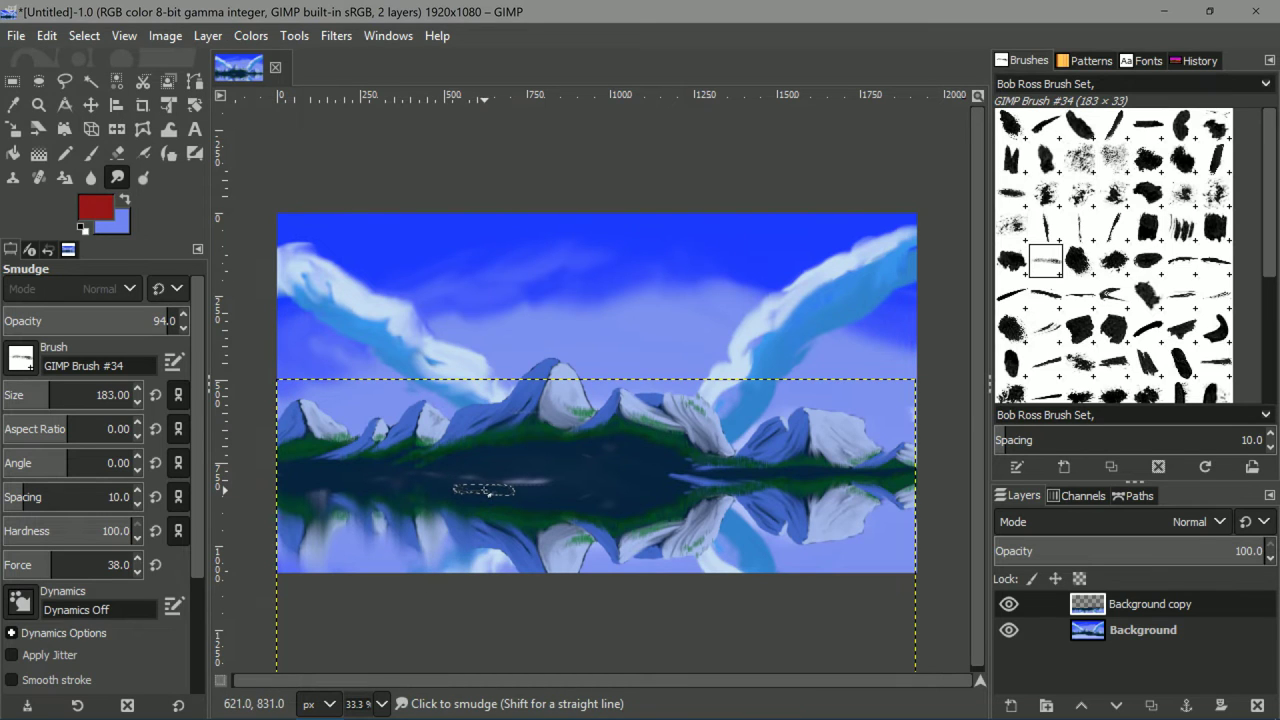
Smudge the reflections of the left cloud and the central peak straight down from the lake's dark middle past the canvas edge.
{"action": "left_click", "coordinate": [484, 490]}
{"action": "key", "text": "shift"}
{"action": "left_click", "coordinate": [487, 583], "text": "shift"}
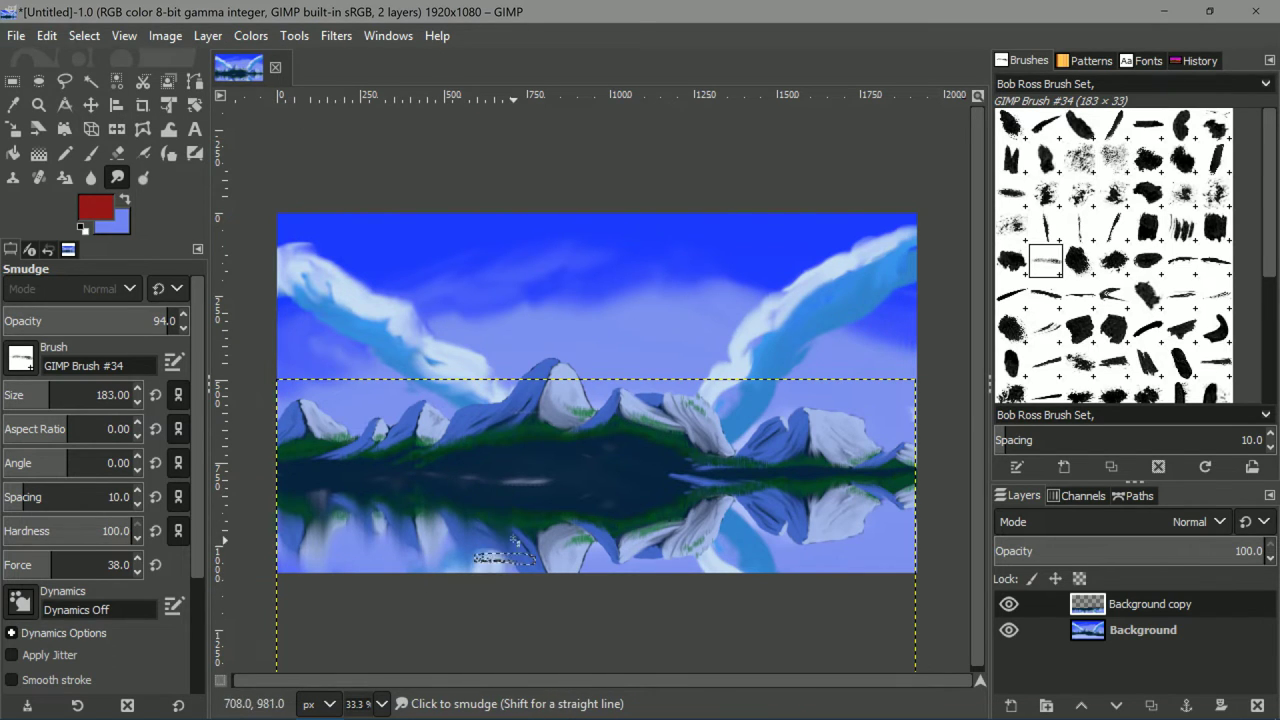
{"action": "left_click", "coordinate": [523, 495]}
{"action": "key", "text": "shift"}
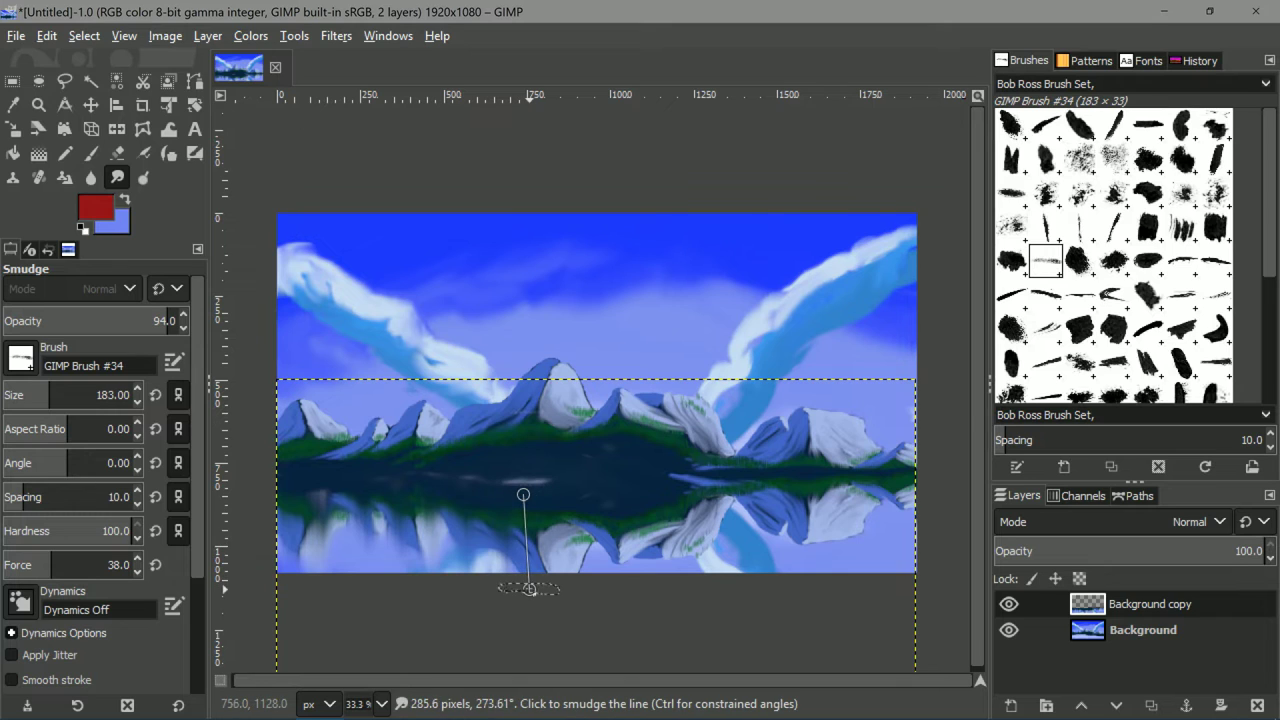
{"action": "left_click", "coordinate": [528, 593], "text": "shift"}
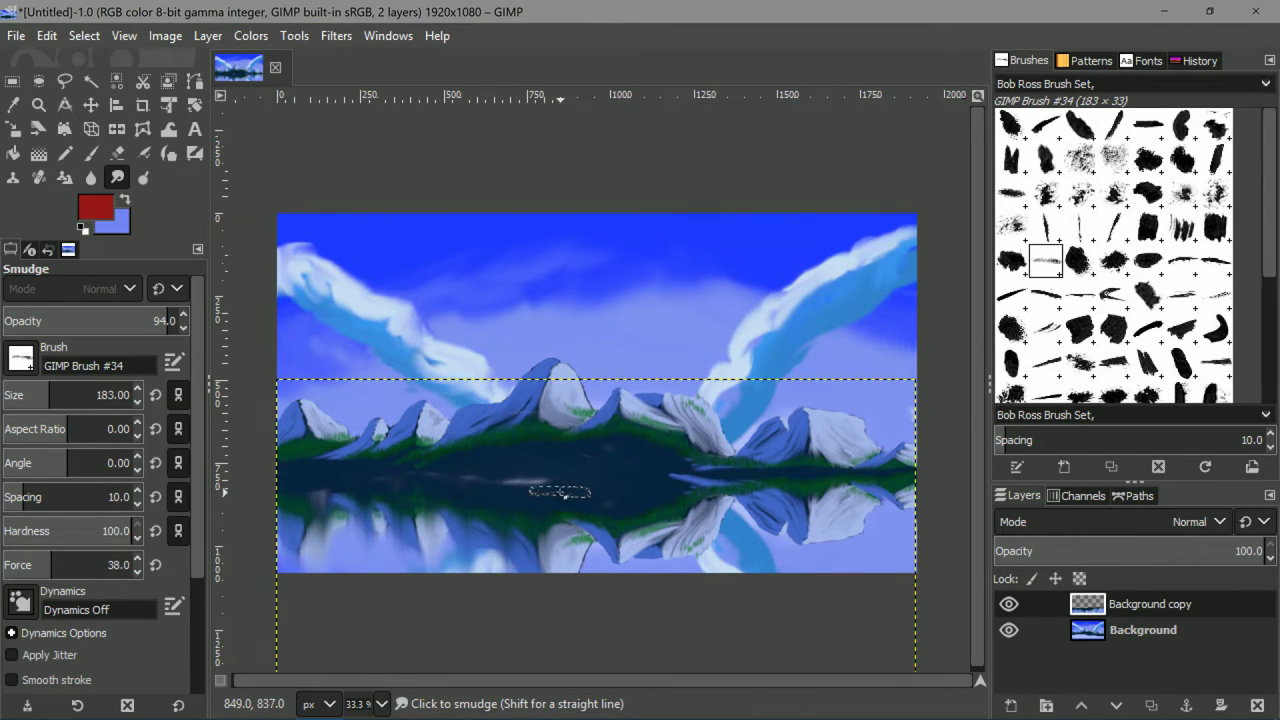
{"action": "left_click", "coordinate": [560, 491]}
{"action": "key", "text": "shift"}
{"action": "left_click", "coordinate": [561, 594], "text": "shift"}
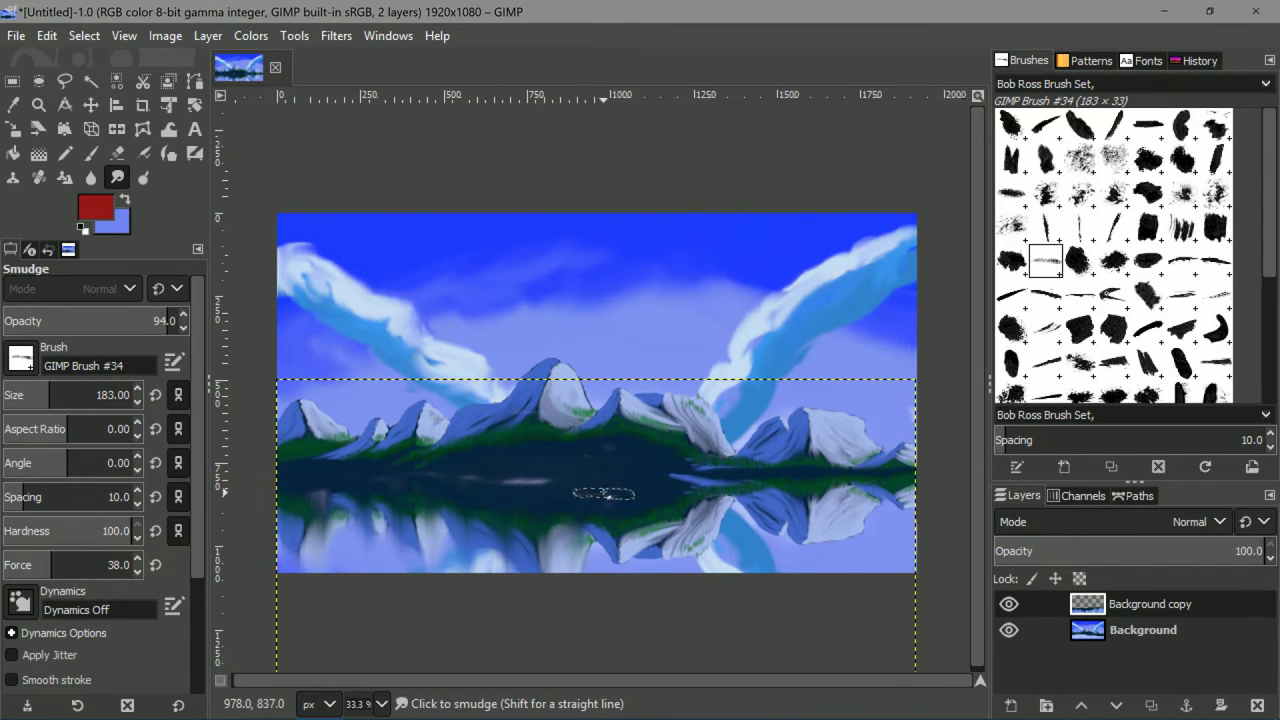
Smudge the reflections of the mountain just right of the central peak straight down from the dark water past the canvas edge.
{"action": "left_click", "coordinate": [607, 493]}
{"action": "key", "text": "shift"}
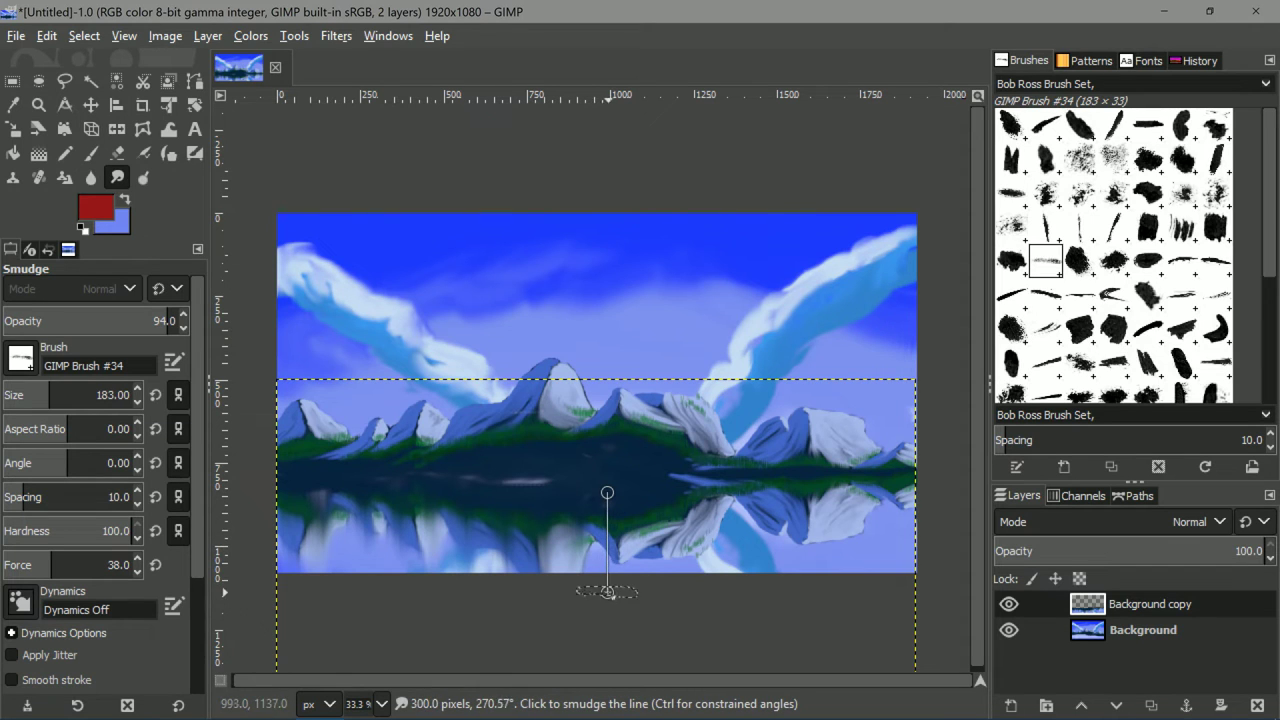
{"action": "left_click", "coordinate": [609, 594], "text": "shift"}
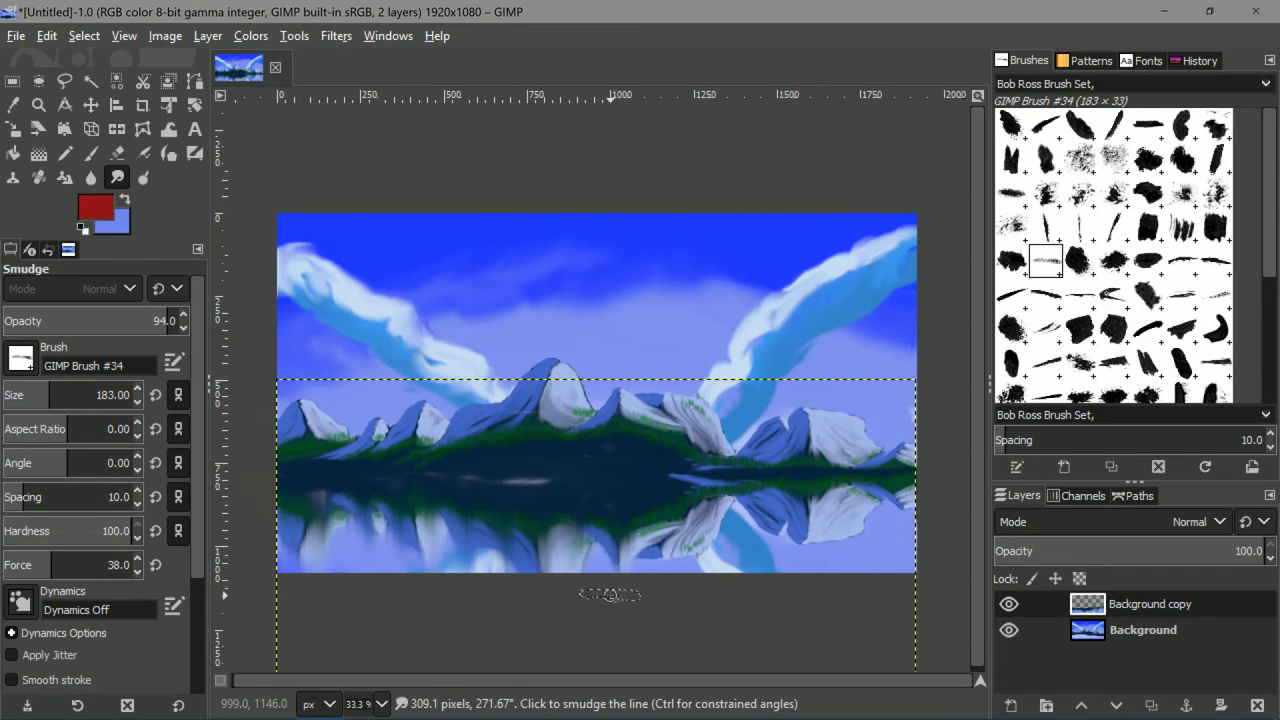
{"action": "left_click", "coordinate": [658, 493]}
{"action": "key", "text": "shift"}
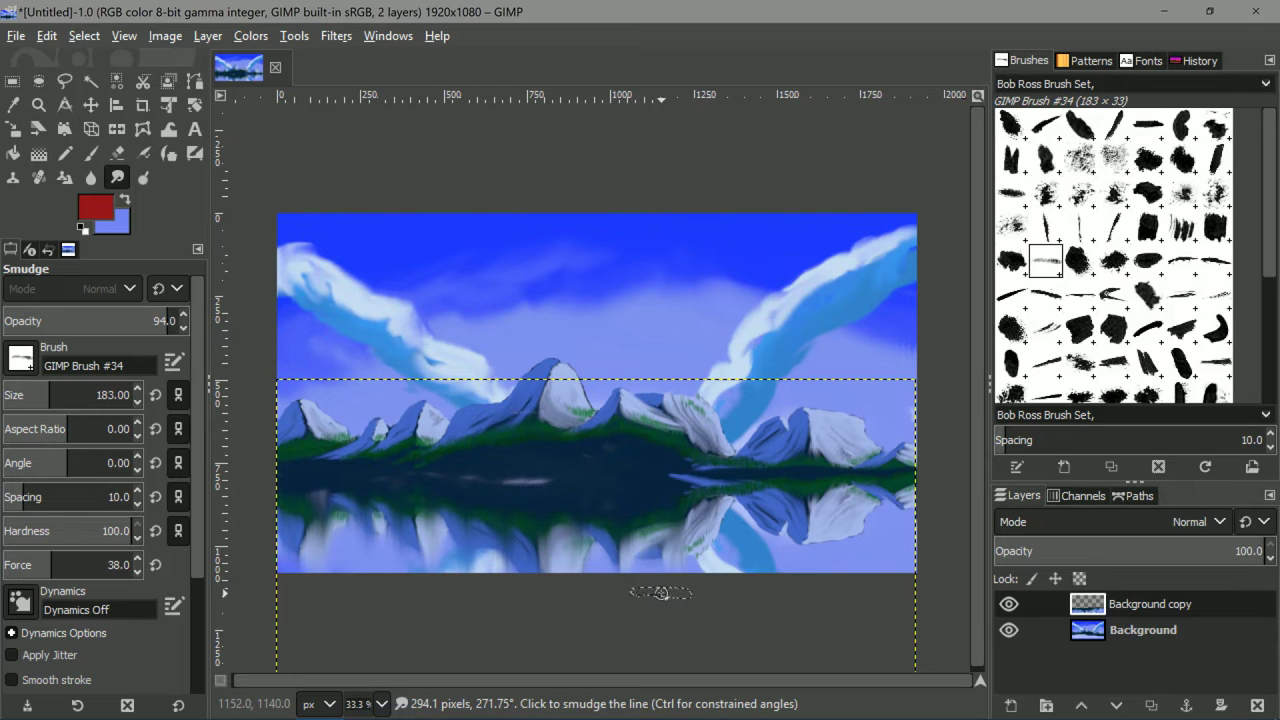
{"action": "left_click", "coordinate": [660, 592], "text": "shift"}
Smudge the right cloud's and rightmost mountains' reflections with straight vertical strokes from the shoreline past the canvas's lower edge.
{"action": "left_click", "coordinate": [695, 490]}
{"action": "key", "text": "shift"}
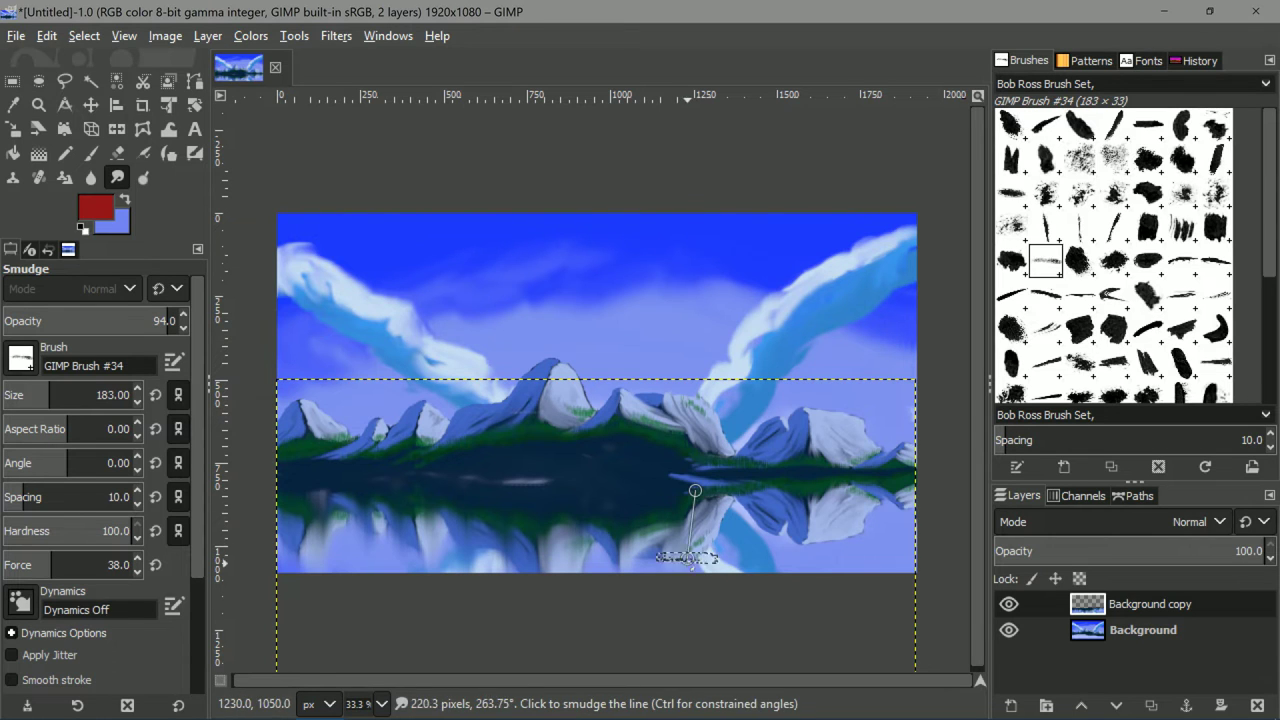
{"action": "left_click", "coordinate": [686, 583], "text": "shift"}
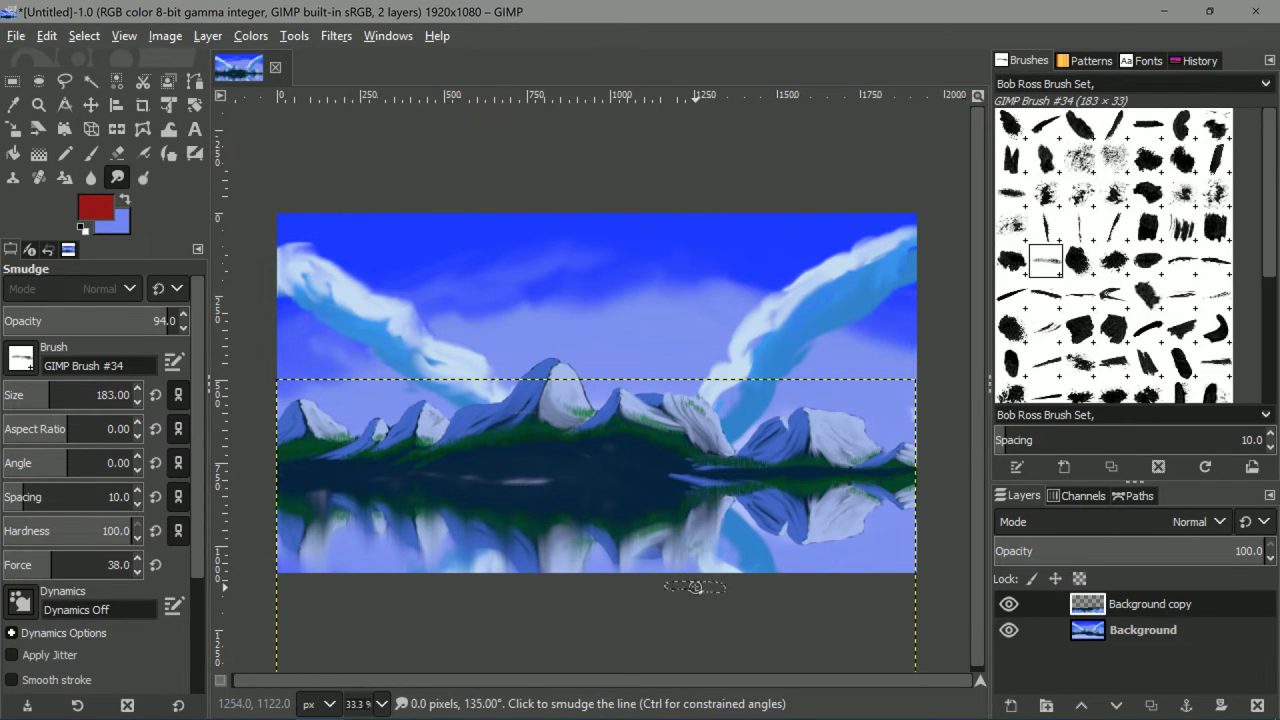
{"action": "left_click", "coordinate": [733, 491]}
{"action": "key", "text": "shift"}
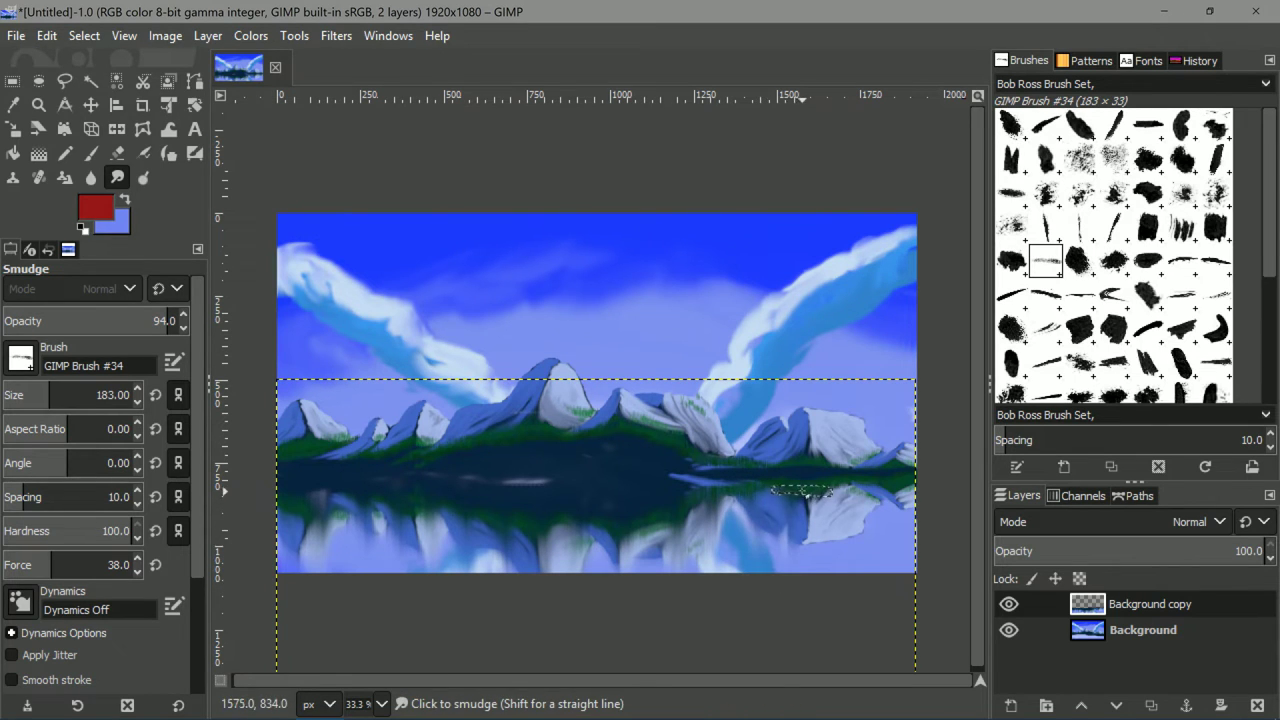
{"action": "left_click", "coordinate": [806, 485]}
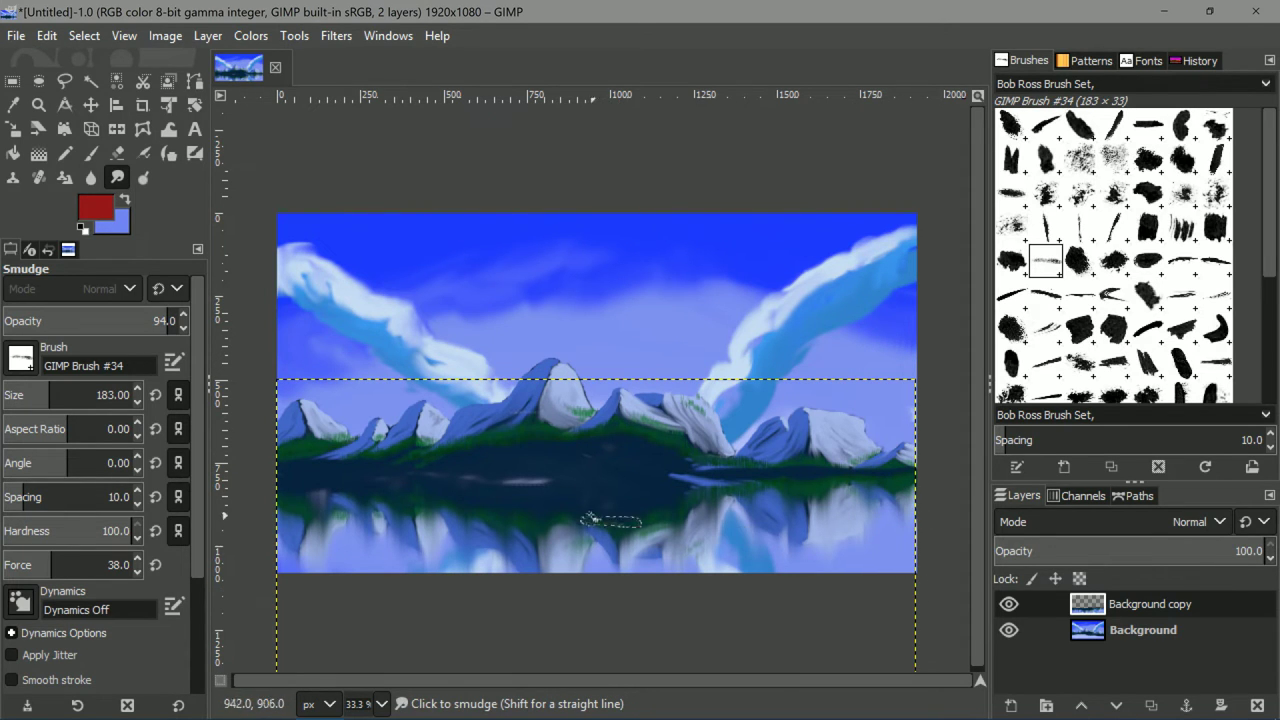
Rotate the smudge brush to -93 degrees and smudge the reflection with straight horizontal strokes across the full canvas width.
{"action": "scroll", "coordinate": [583, 465], "scroll_direction": "down", "scroll_amount": 20}
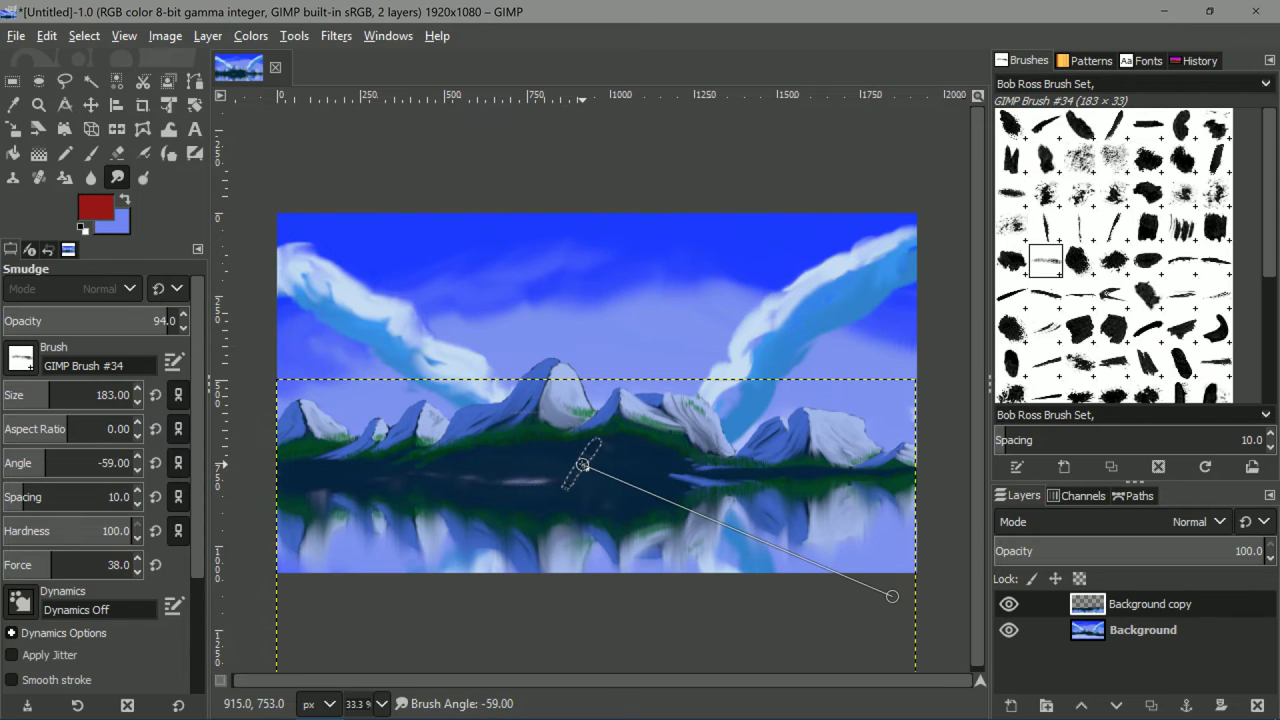
{"action": "scroll", "coordinate": [583, 465], "scroll_direction": "down", "scroll_amount": 4}
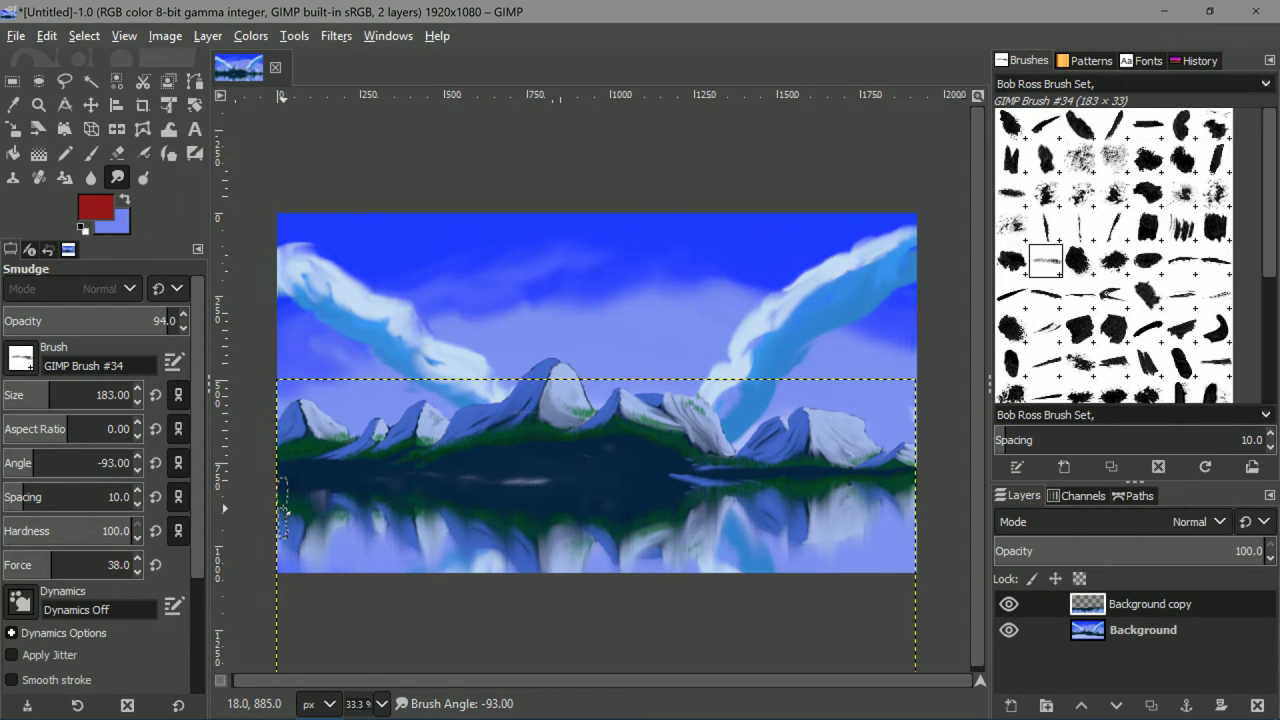
{"action": "left_click", "coordinate": [914, 506], "text": "shift"}
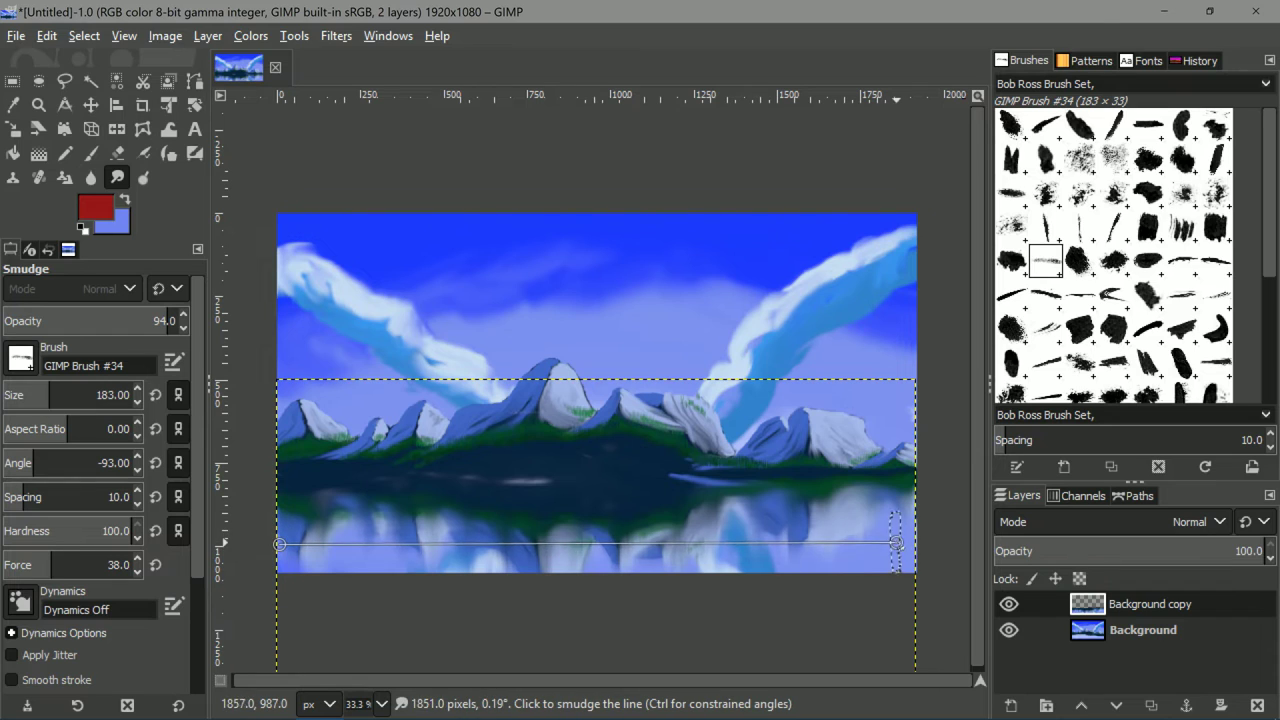
{"action": "left_click", "coordinate": [911, 544], "text": "shift"}
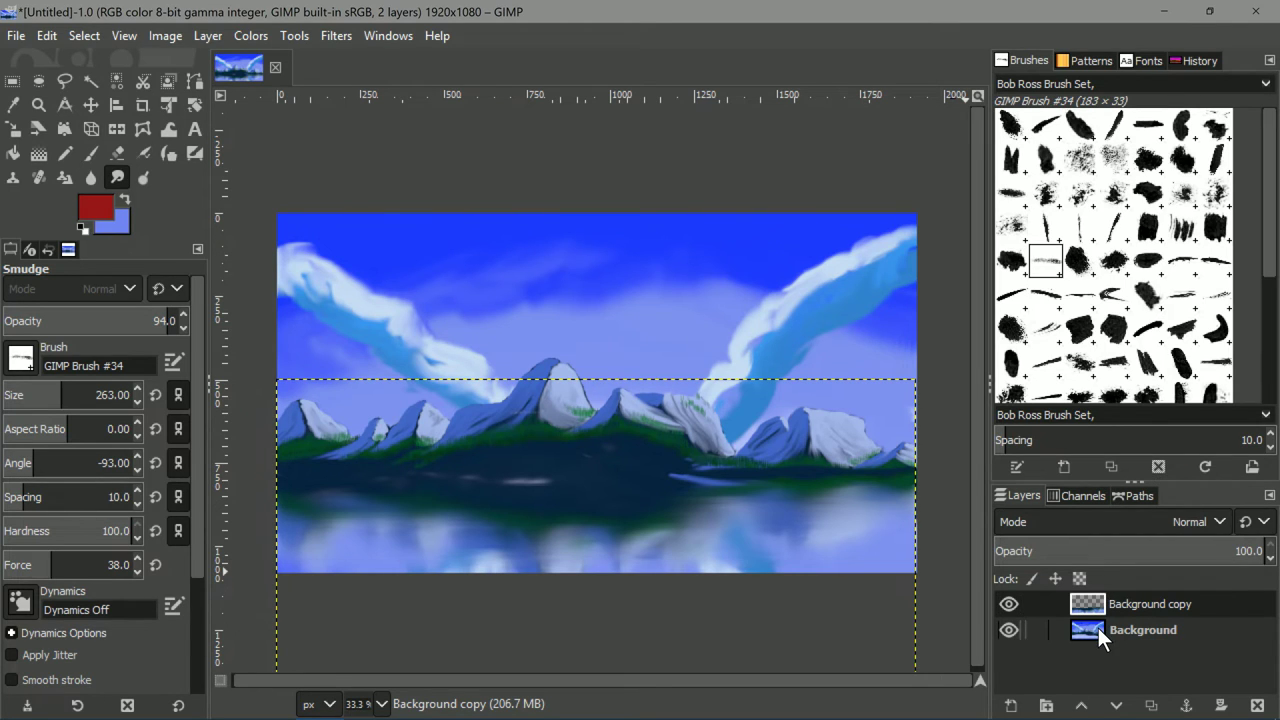
Make the Background layer active and brush dark green patches over the dark foothills and along the shore.
{"action": "left_click", "coordinate": [1139, 628]}
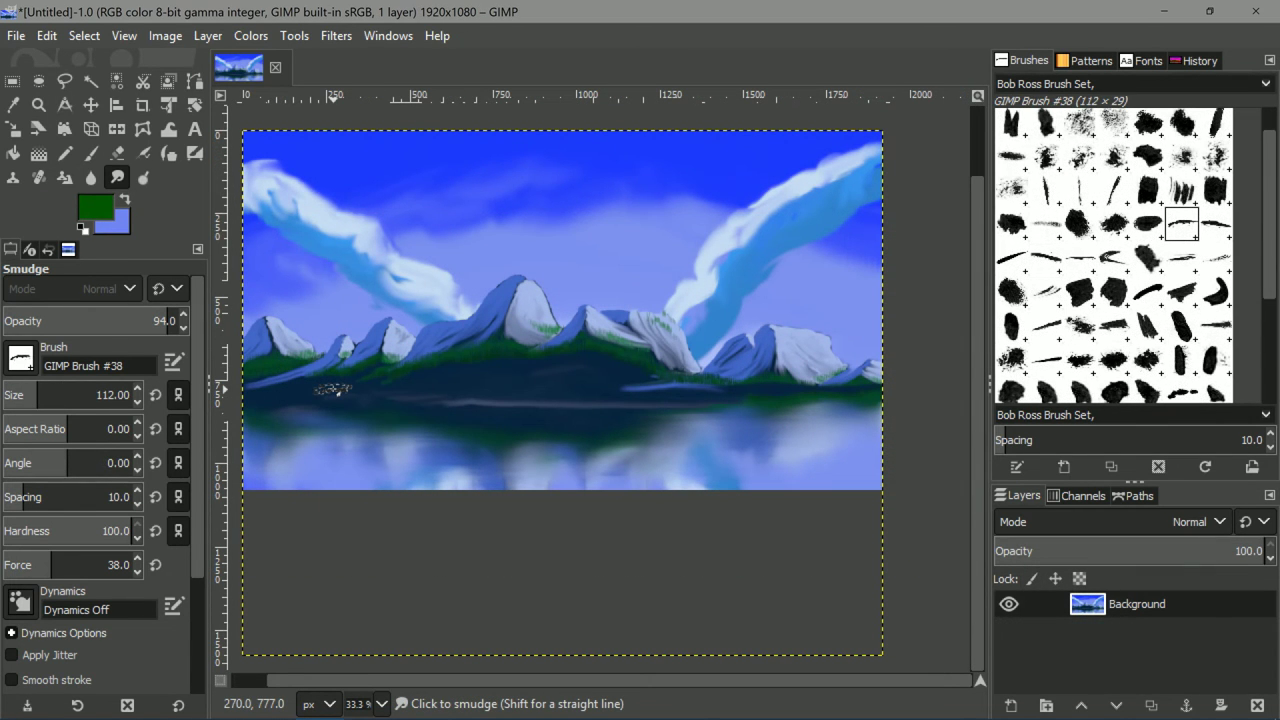
{"action": "left_click_drag", "start_coordinate": [384, 358], "coordinate": [509, 347]}
{"action": "scroll", "coordinate": [446, 367], "scroll_direction": "up", "scroll_amount": 2}
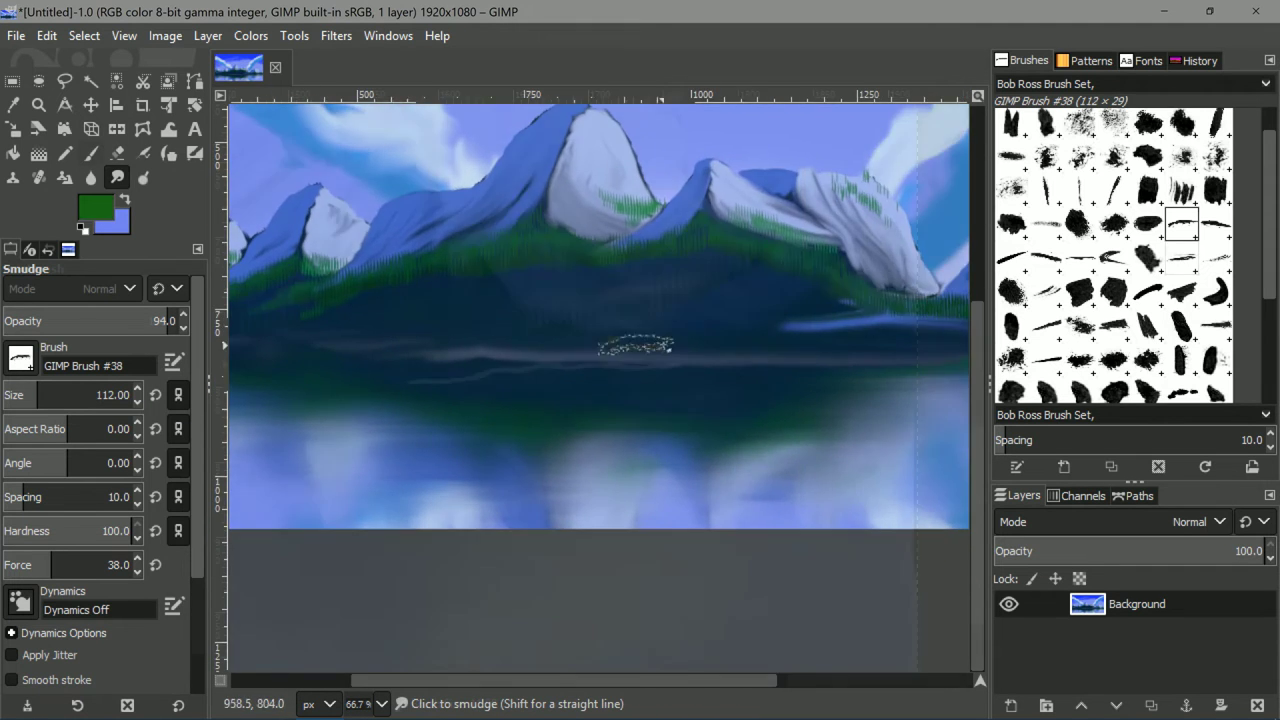
{"action": "left_click_drag", "start_coordinate": [740, 335], "coordinate": [414, 360]}
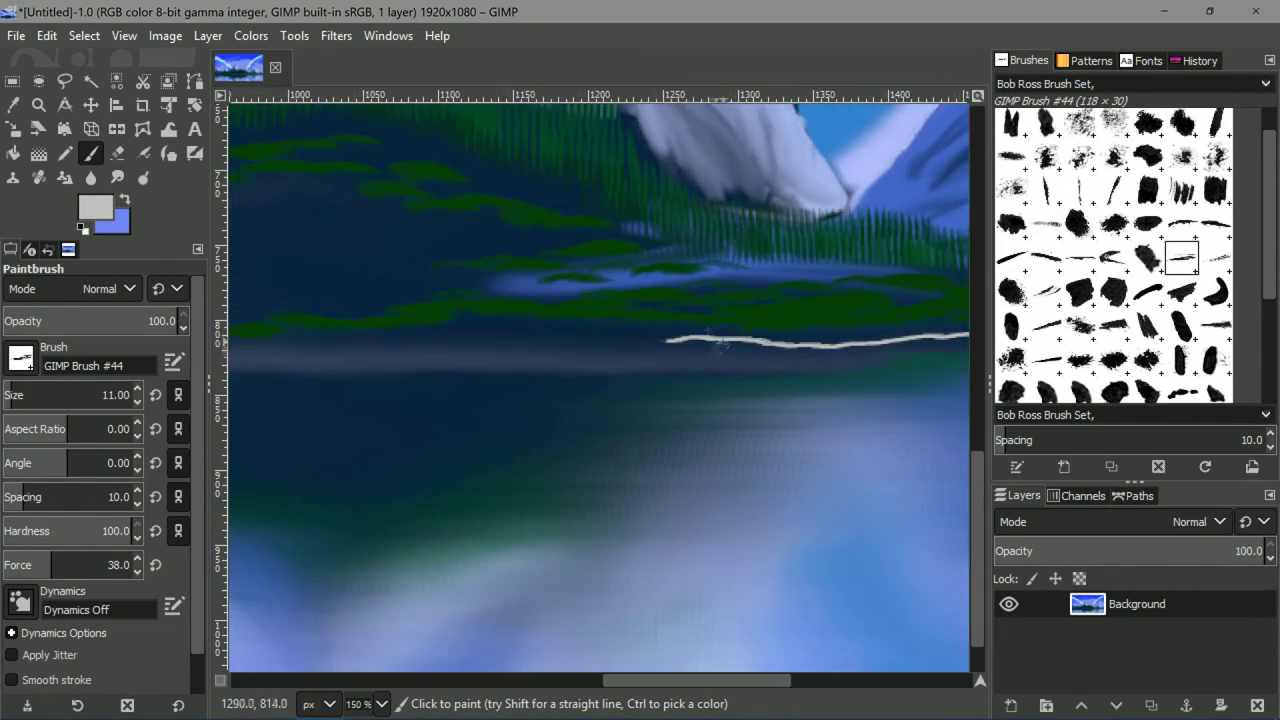
Paint a thin light grey shoreline with GIMP Brush #44 at size 11 along the water's edge to the canvas's left border.
{"action": "left_click_drag", "start_coordinate": [718, 341], "coordinate": [470, 356]}
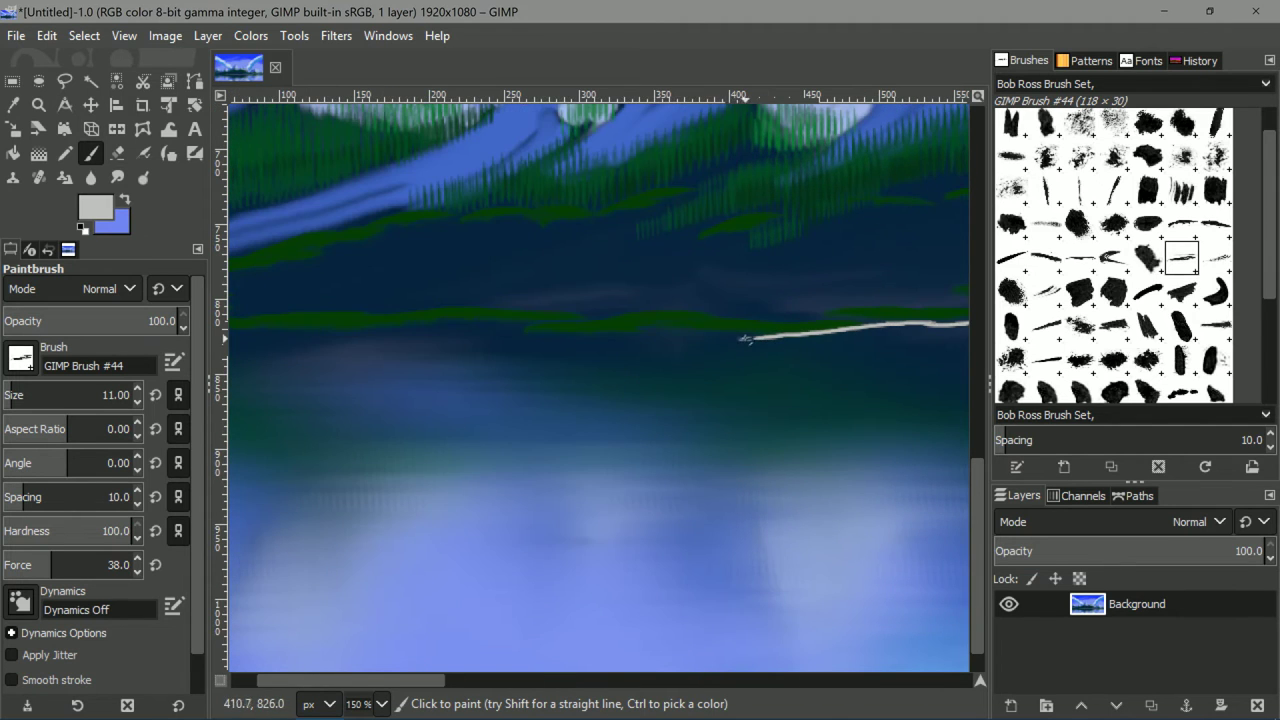
{"action": "mouse_move", "coordinate": [743, 330]}
{"action": "left_mouse_down"}
{"action": "mouse_move", "coordinate": [563, 343]}
{"action": "mouse_move", "coordinate": [505, 330]}
{"action": "left_mouse_up"}
{"action": "left_click_drag", "start_coordinate": [505, 330], "coordinate": [350, 334]}
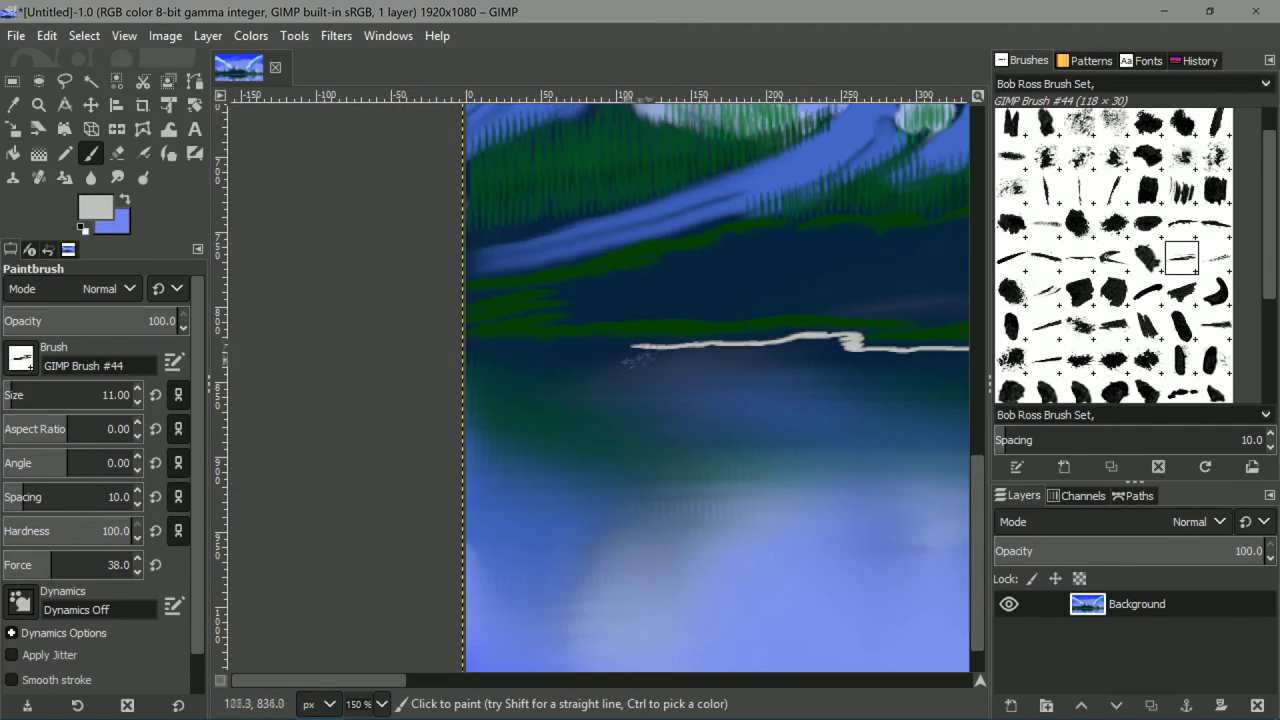
{"action": "left_click_drag", "start_coordinate": [650, 345], "coordinate": [430, 344]}
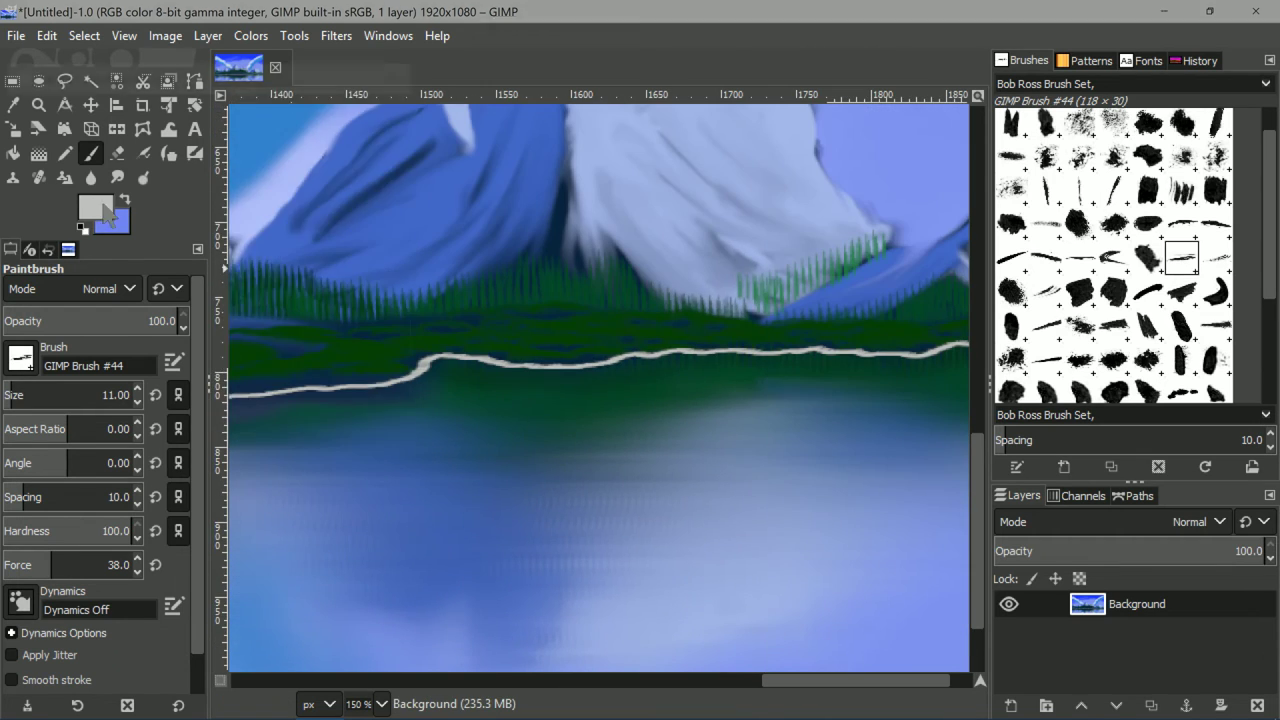
Change the foreground colour from light grey to dark green with the Color Picker and return to the Paintbrush.
{"action": "left_click", "coordinate": [95, 206]}
{"action": "left_click", "coordinate": [43, 228]}
{"action": "left_click", "coordinate": [286, 401]}
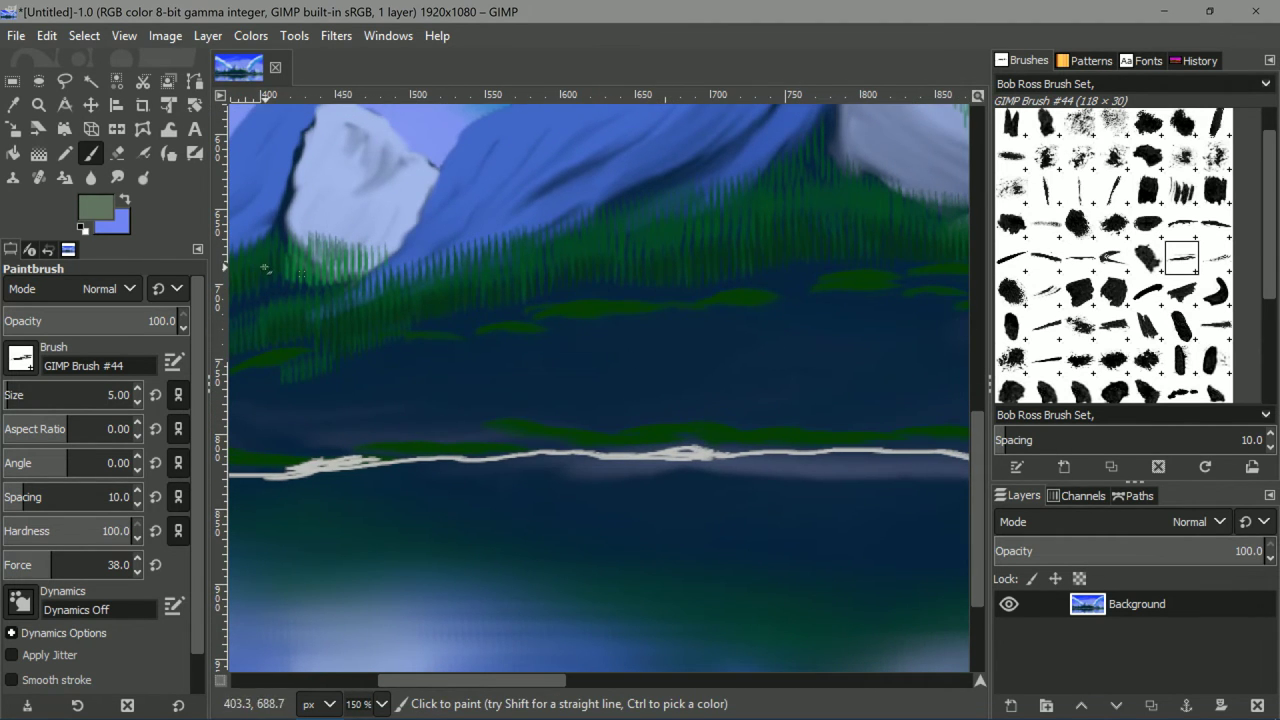
{"action": "left_click", "coordinate": [12, 106]}
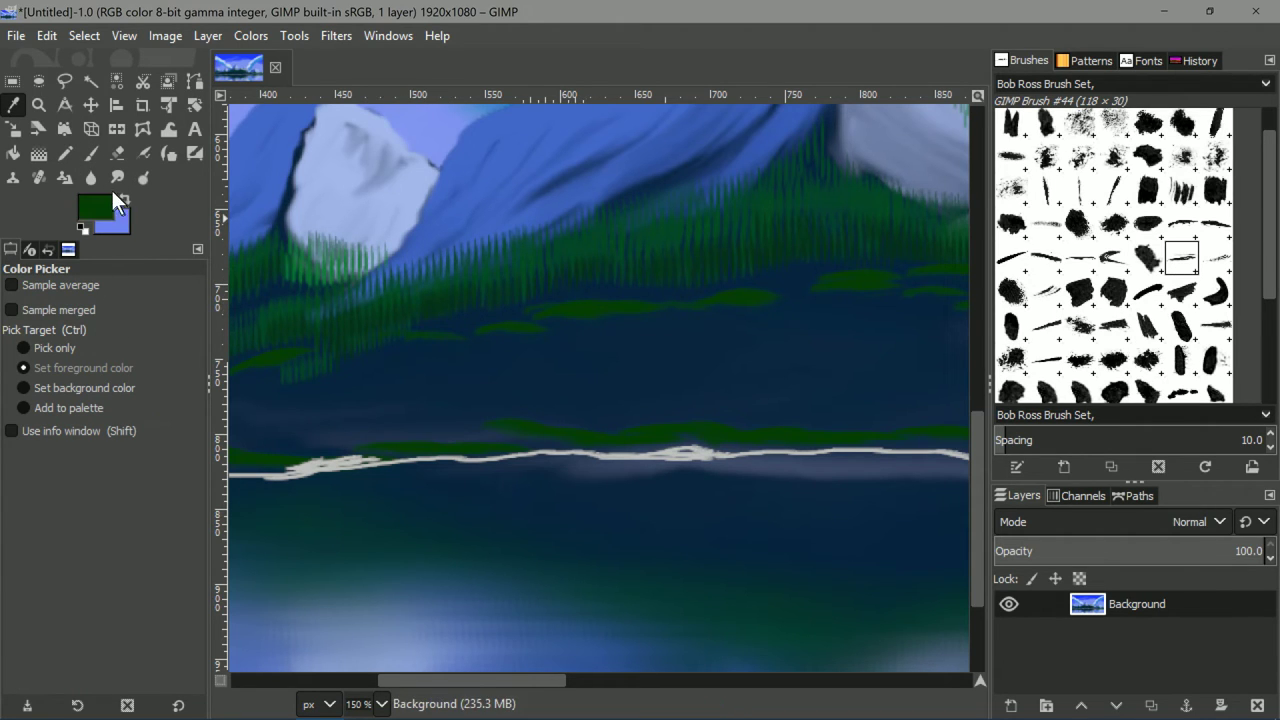
{"action": "left_click", "coordinate": [95, 154]}
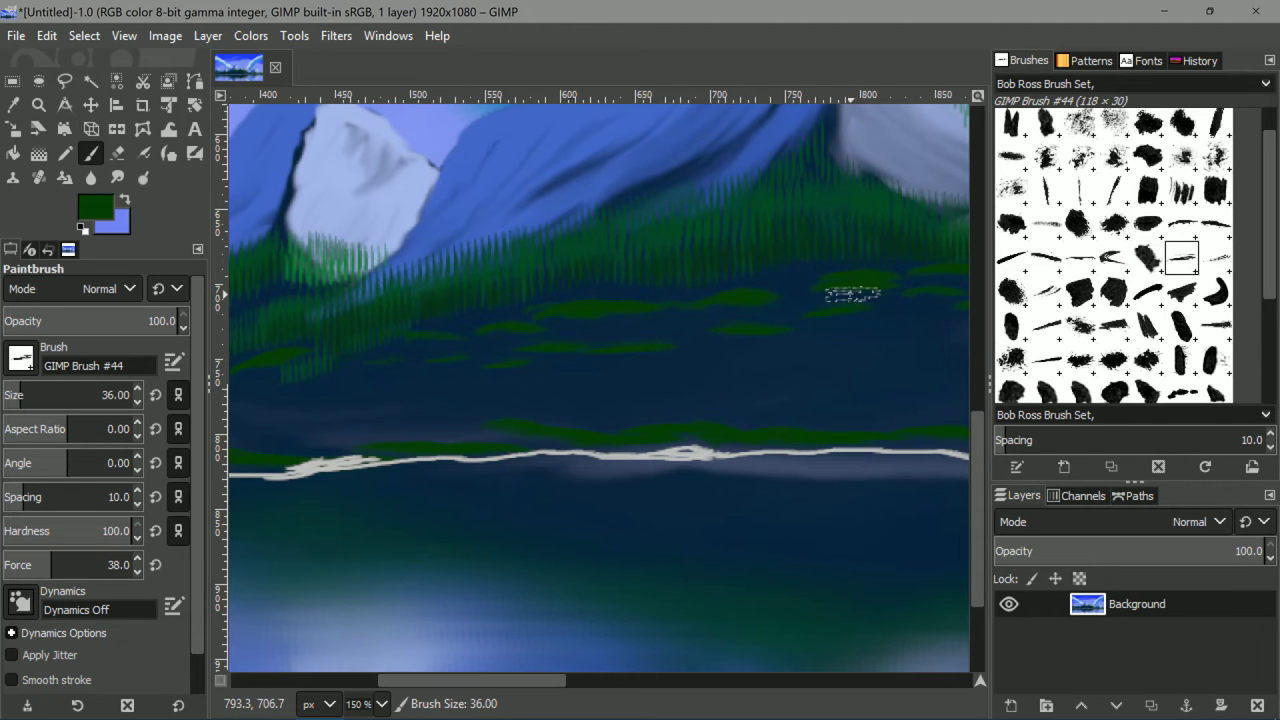
Paint dark green dabs at brush size 36 across the dark foothills below the trees left of the central peak.
{"action": "left_click_drag", "start_coordinate": [853, 294], "coordinate": [827, 312]}
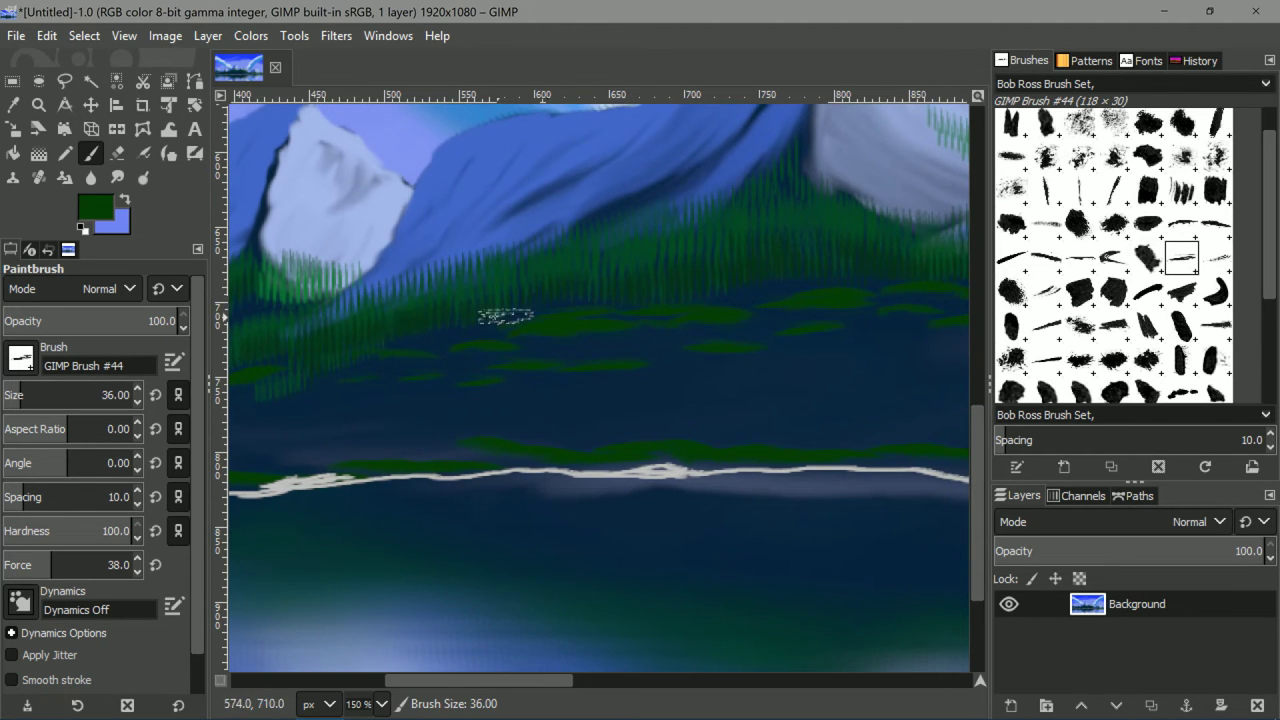
{"action": "left_click_drag", "start_coordinate": [427, 340], "coordinate": [722, 330]}
{"action": "scroll", "coordinate": [722, 335], "scroll_direction": "left", "scroll_amount": 3}
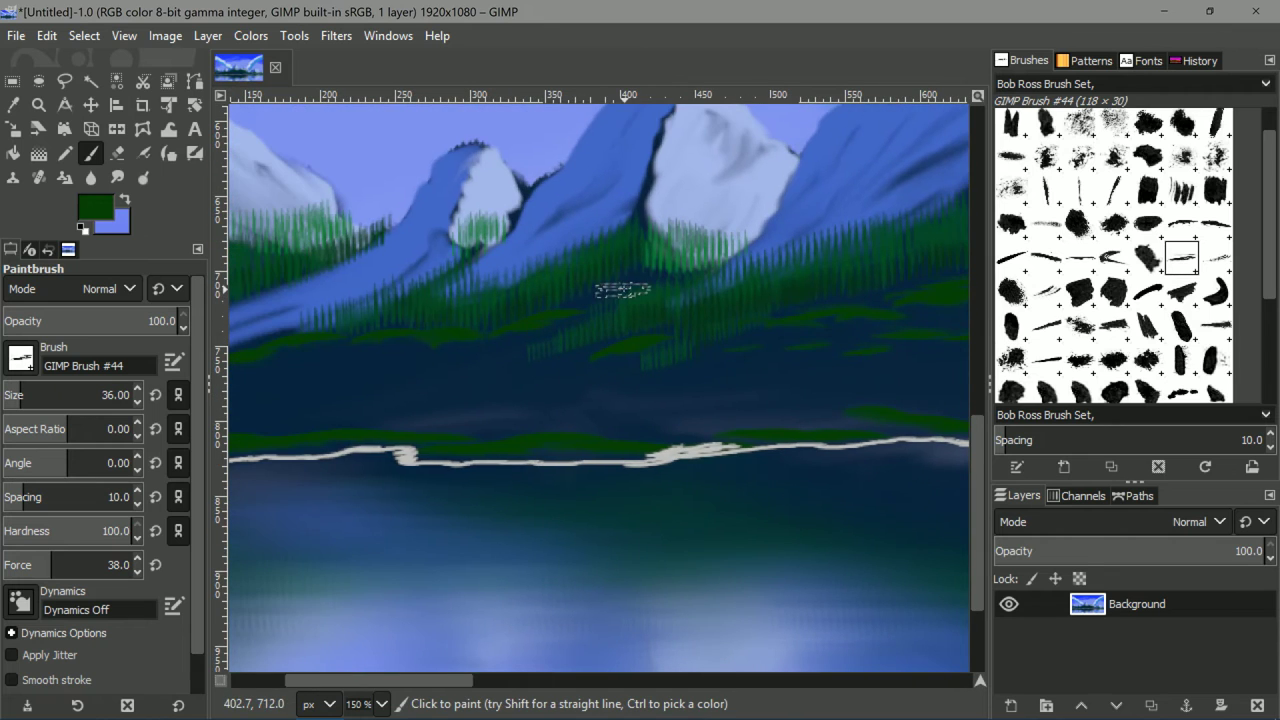
{"action": "left_click_drag", "start_coordinate": [428, 352], "coordinate": [642, 315]}
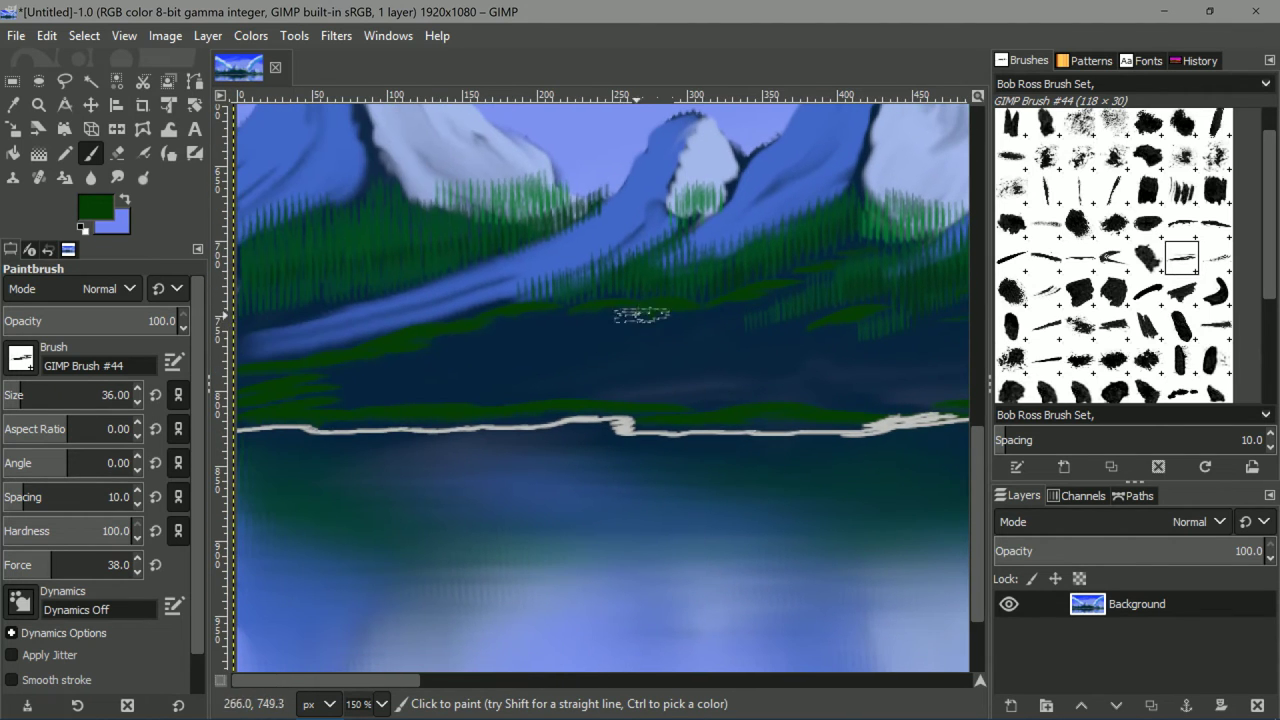
Paint dark green strokes over the lower end of the blue ridge at the canvas's left edge.
{"action": "scroll", "coordinate": [335, 375], "scroll_direction": "left", "scroll_amount": 10}
{"action": "scroll", "coordinate": [335, 375], "scroll_direction": "down", "scroll_amount": 1}
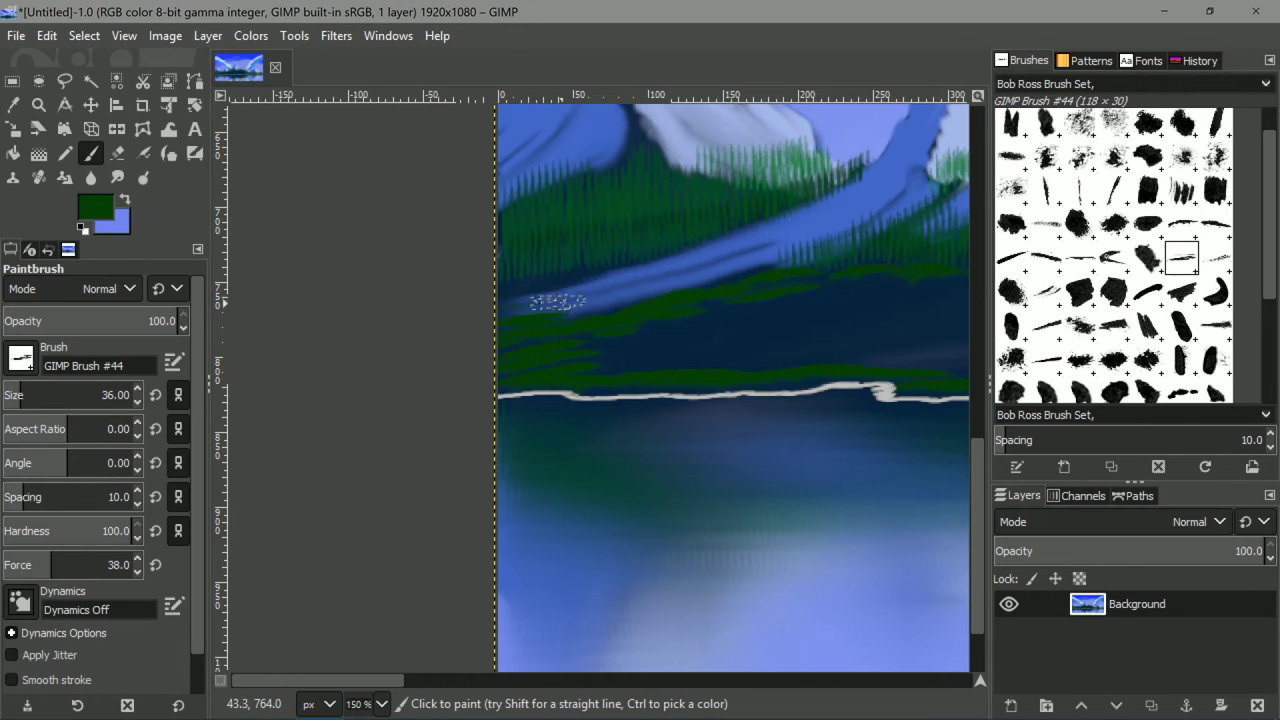
{"action": "mouse_move", "coordinate": [650, 291]}
{"action": "left_mouse_down"}
{"action": "mouse_move", "coordinate": [590, 297]}
{"action": "mouse_move", "coordinate": [746, 270]}
{"action": "mouse_move", "coordinate": [508, 303]}
{"action": "left_mouse_up"}
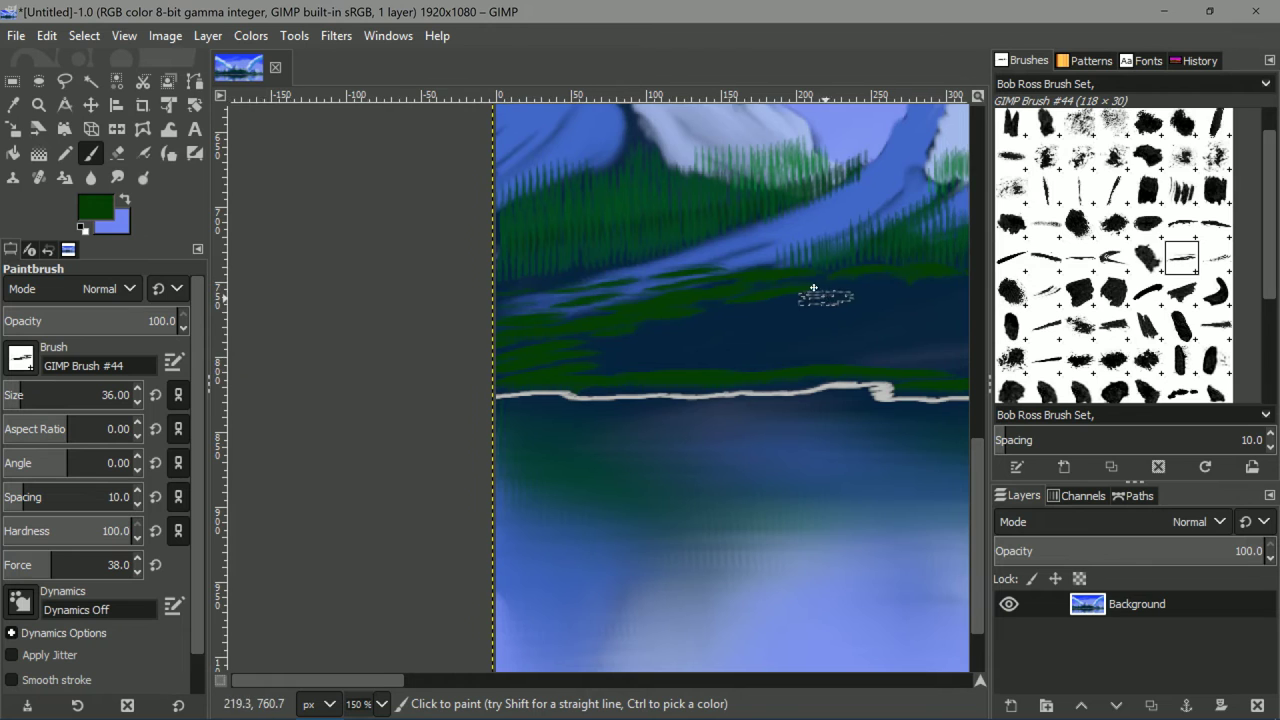
{"action": "scroll", "coordinate": [596, 279], "scroll_direction": "right", "scroll_amount": 6}
{"action": "scroll", "coordinate": [596, 279], "scroll_direction": "up", "scroll_amount": 1}
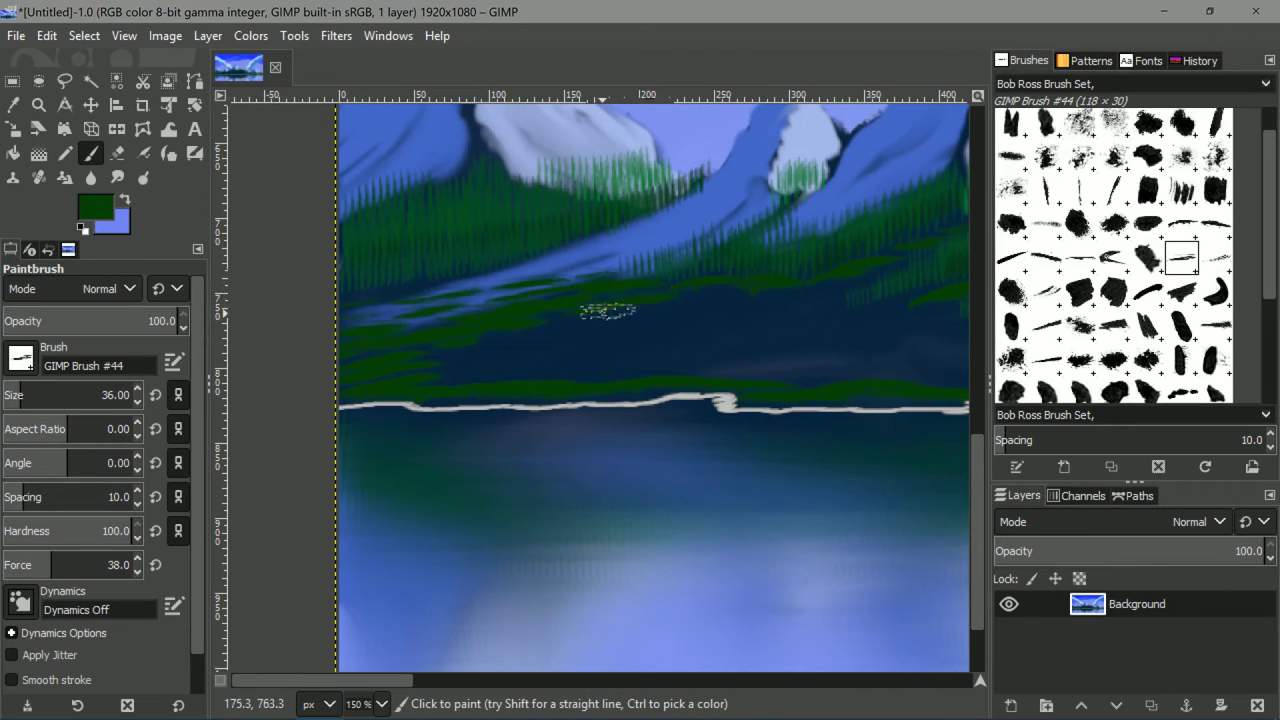
Continue the dark green dabs along the foothills from the left mountains past the central peak towards the right shore.
{"action": "scroll", "coordinate": [664, 335], "scroll_direction": "right", "scroll_amount": 3}
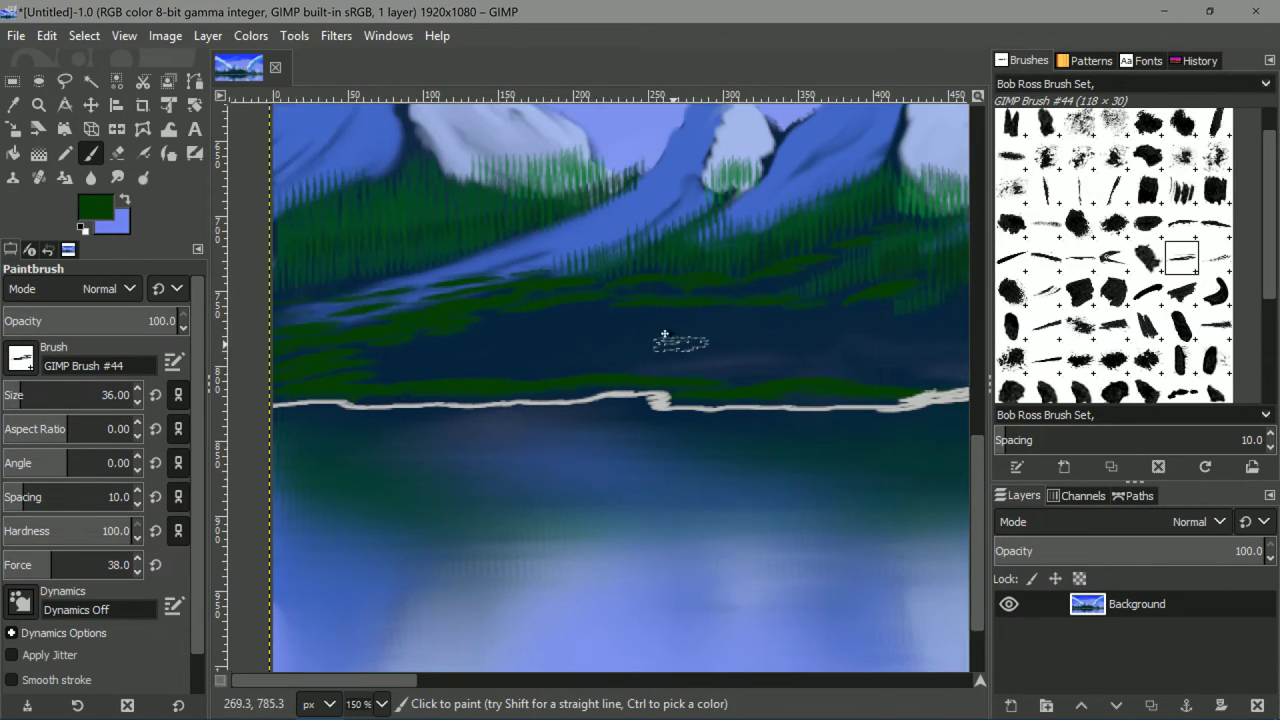
{"action": "scroll", "coordinate": [664, 335], "scroll_direction": "right", "scroll_amount": 6}
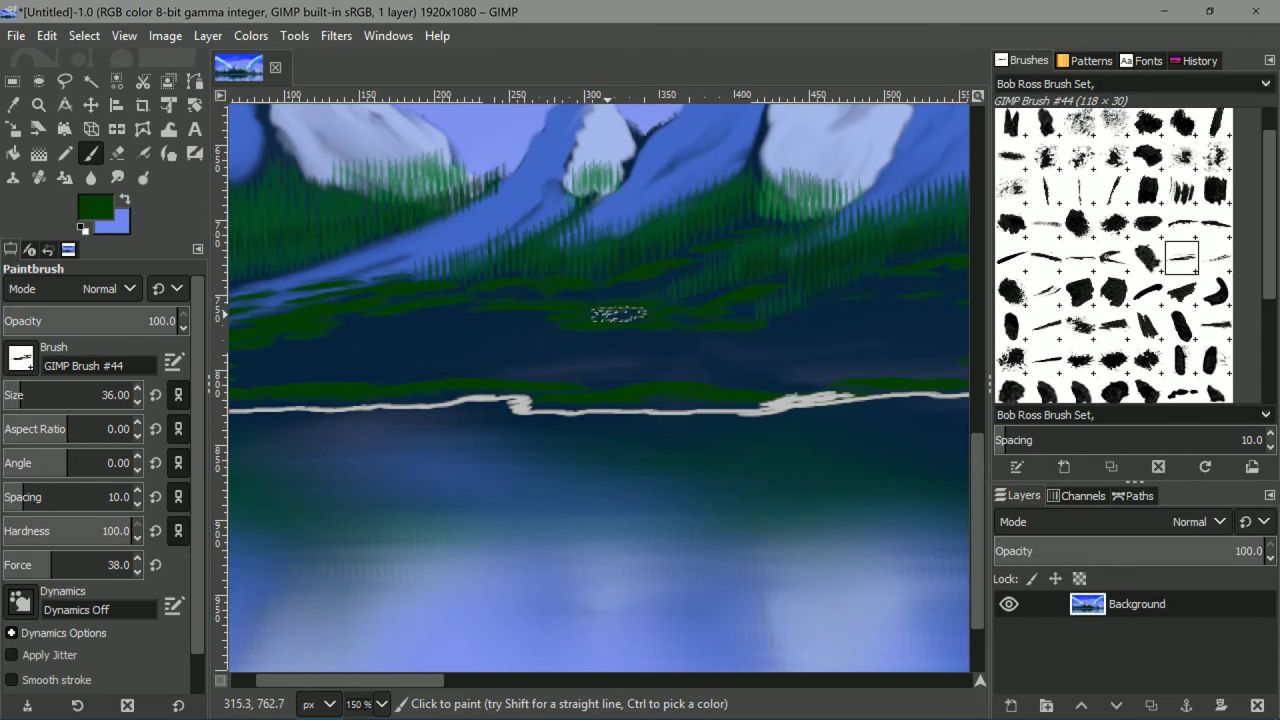
{"action": "scroll", "coordinate": [700, 340], "scroll_direction": "right", "scroll_amount": 14}
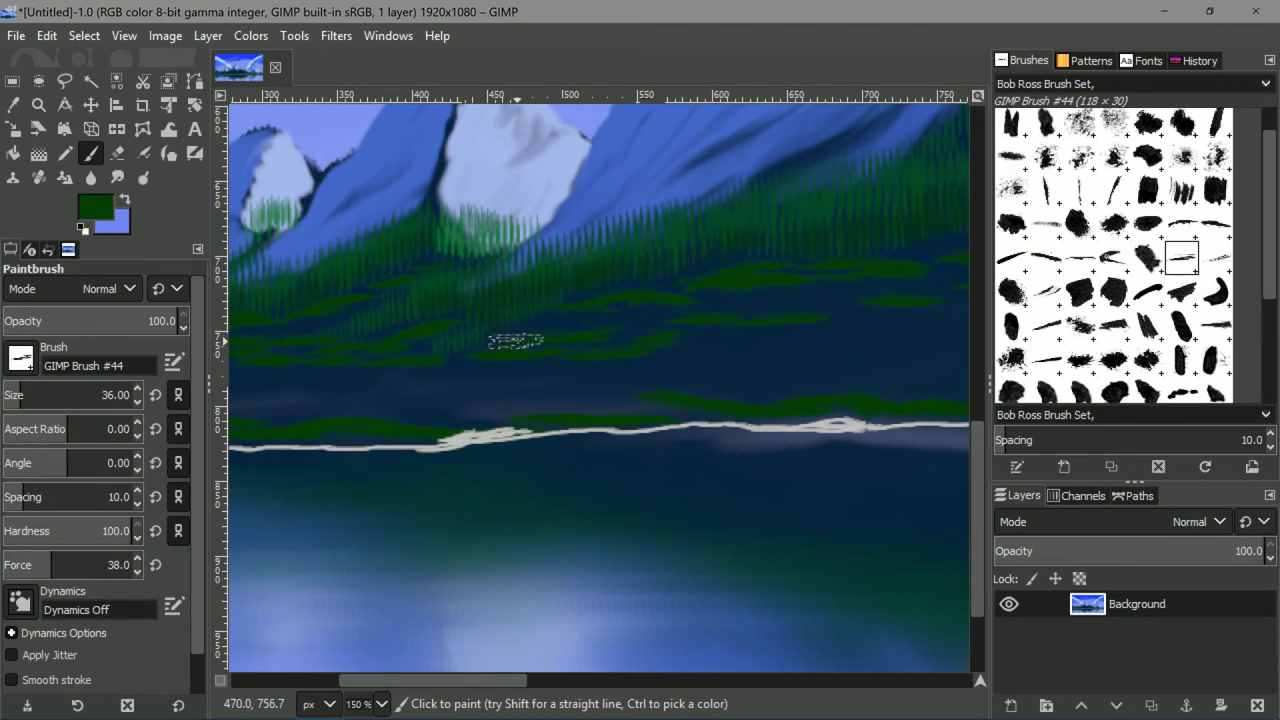
{"action": "scroll", "coordinate": [515, 341], "scroll_direction": "right", "scroll_amount": 20}
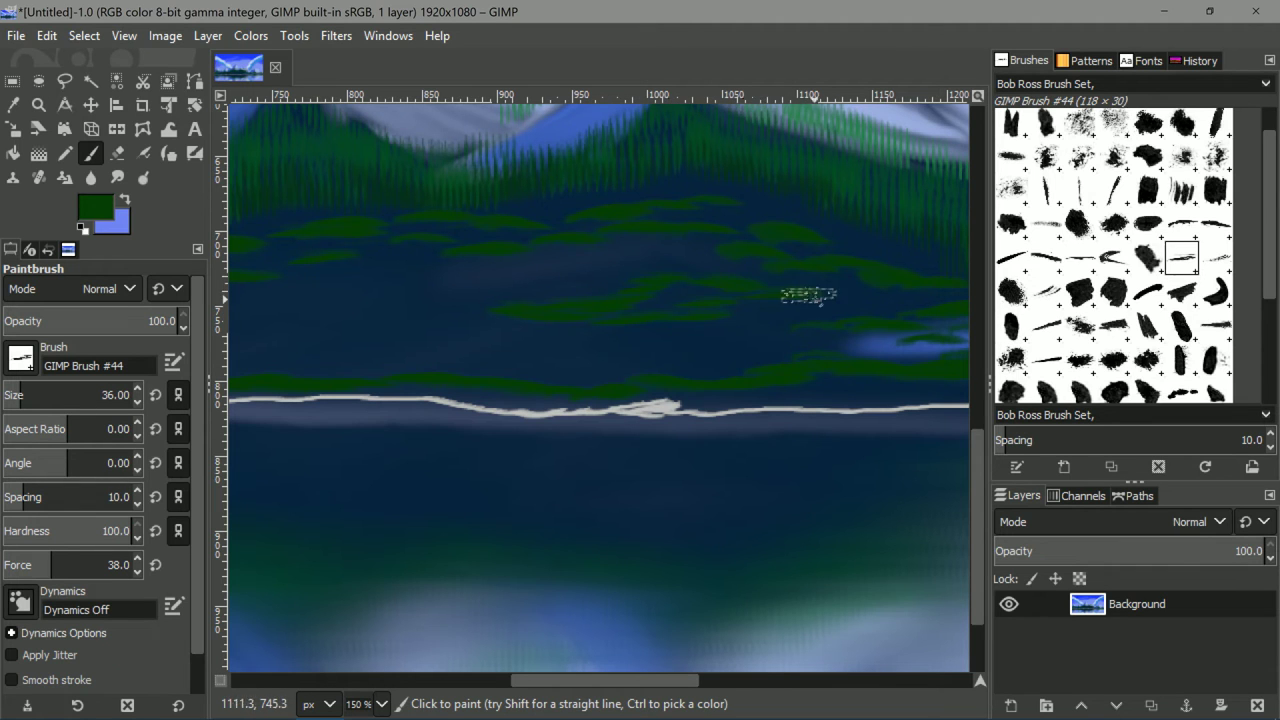
{"action": "scroll", "coordinate": [650, 322], "scroll_direction": "right", "scroll_amount": 5}
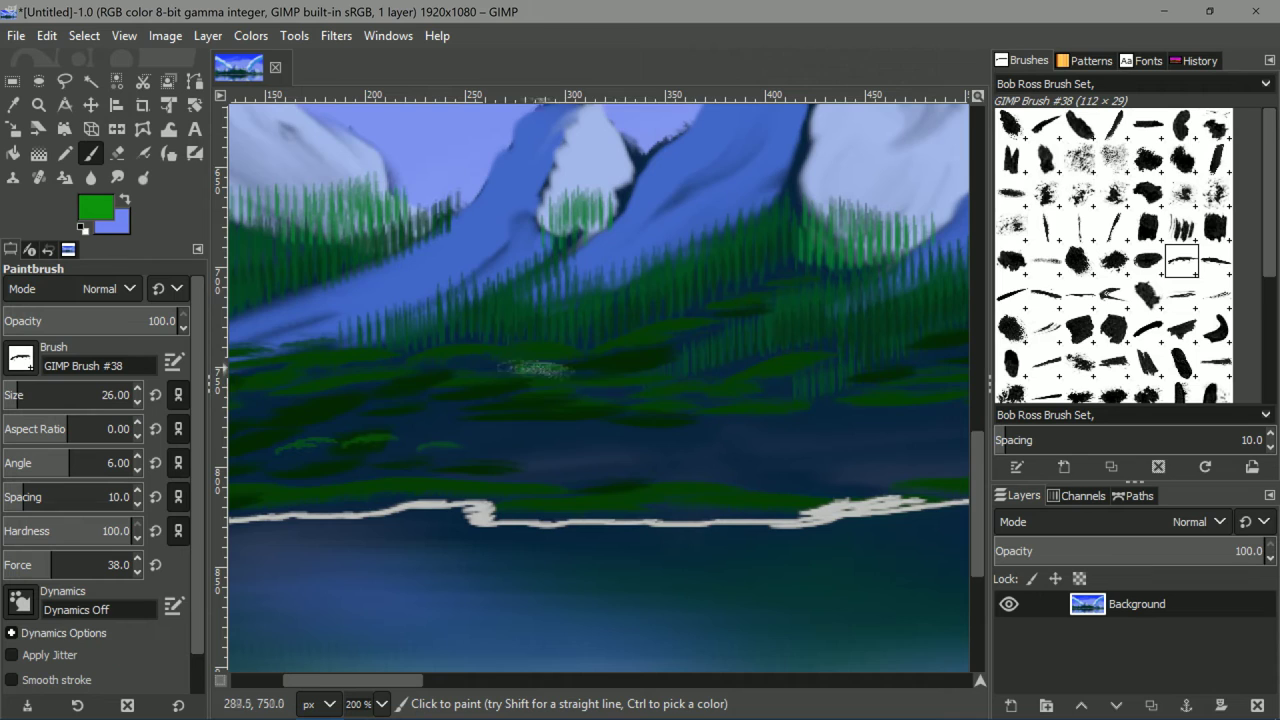
Paint bright green grass strokes over the left and central foothills with GIMP Brush #38 at size 26 and angle 6.
{"action": "left_click_drag", "start_coordinate": [539, 368], "coordinate": [775, 411]}
{"action": "mouse_move", "coordinate": [775, 411]}
{"action": "left_mouse_down"}
{"action": "mouse_move", "coordinate": [458, 410]}
{"action": "mouse_move", "coordinate": [681, 417]}
{"action": "mouse_move", "coordinate": [830, 418]}
{"action": "left_mouse_up"}
{"action": "left_click_drag", "start_coordinate": [836, 386], "coordinate": [530, 404]}
{"action": "left_click_drag", "start_coordinate": [555, 405], "coordinate": [675, 418]}
{"action": "mouse_move", "coordinate": [625, 401]}
{"action": "left_mouse_down"}
{"action": "mouse_move", "coordinate": [762, 410]}
{"action": "mouse_move", "coordinate": [553, 424]}
{"action": "left_mouse_up"}
{"action": "mouse_move", "coordinate": [575, 422]}
{"action": "left_mouse_down"}
{"action": "mouse_move", "coordinate": [740, 404]}
{"action": "mouse_move", "coordinate": [576, 433]}
{"action": "left_mouse_up"}
{"action": "mouse_move", "coordinate": [590, 426]}
{"action": "left_mouse_down"}
{"action": "mouse_move", "coordinate": [820, 437]}
{"action": "mouse_move", "coordinate": [515, 456]}
{"action": "left_mouse_up"}
{"action": "left_click_drag", "start_coordinate": [440, 446], "coordinate": [748, 427]}
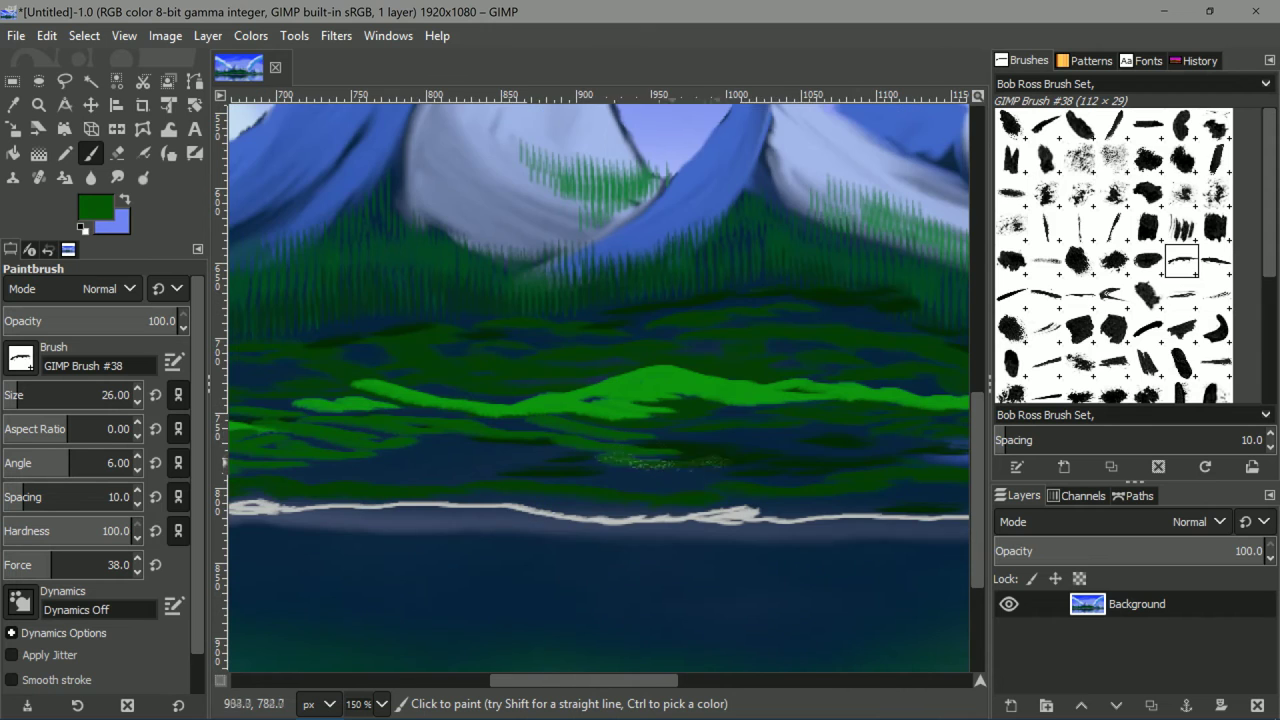
Fill the central and right foothills with deeper green strokes between the bright green band and the light shoreline.
{"action": "mouse_move", "coordinate": [755, 430]}
{"action": "left_mouse_down"}
{"action": "mouse_move", "coordinate": [672, 426]}
{"action": "mouse_move", "coordinate": [850, 438]}
{"action": "left_mouse_up"}
{"action": "mouse_move", "coordinate": [911, 440]}
{"action": "left_mouse_down"}
{"action": "mouse_move", "coordinate": [637, 428]}
{"action": "mouse_move", "coordinate": [543, 459]}
{"action": "left_mouse_up"}
{"action": "left_click_drag", "start_coordinate": [760, 452], "coordinate": [683, 483]}
{"action": "scroll", "coordinate": [734, 480], "scroll_direction": "right", "scroll_amount": 15}
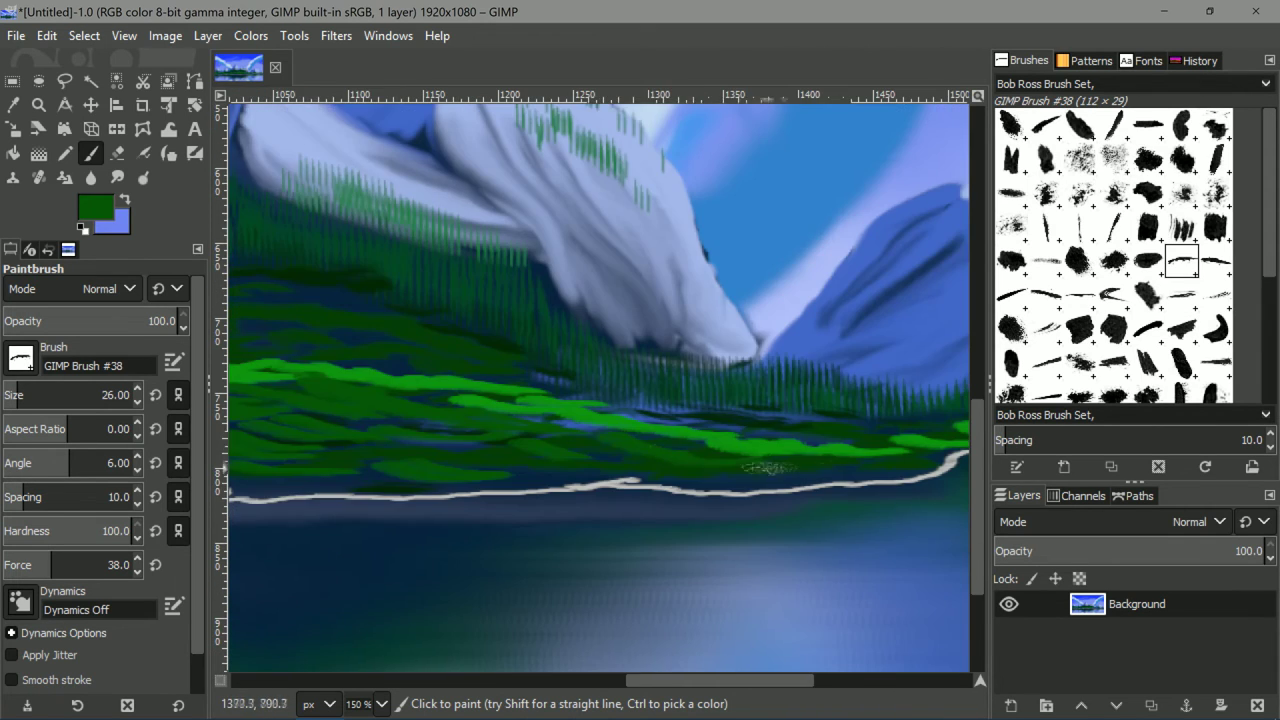
{"action": "scroll", "coordinate": [600, 390], "scroll_direction": "right", "scroll_amount": 3}
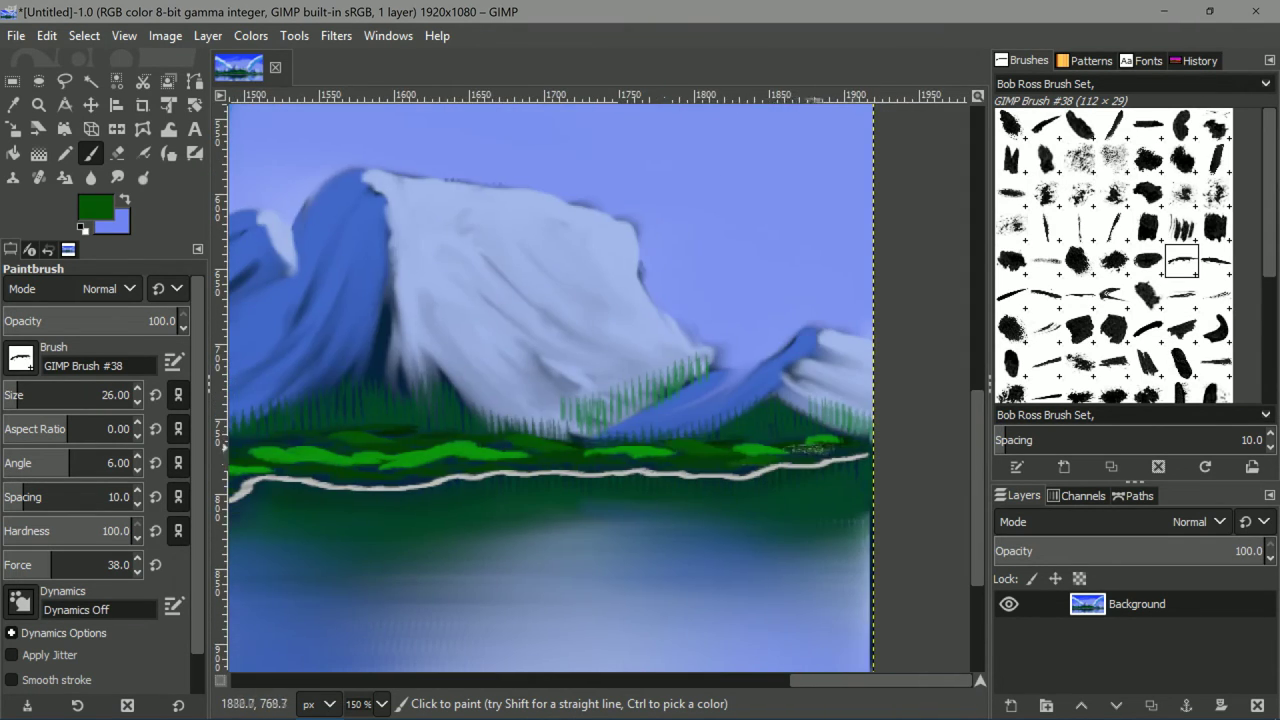
{"action": "scroll", "coordinate": [600, 390], "scroll_direction": "left", "scroll_amount": 8}
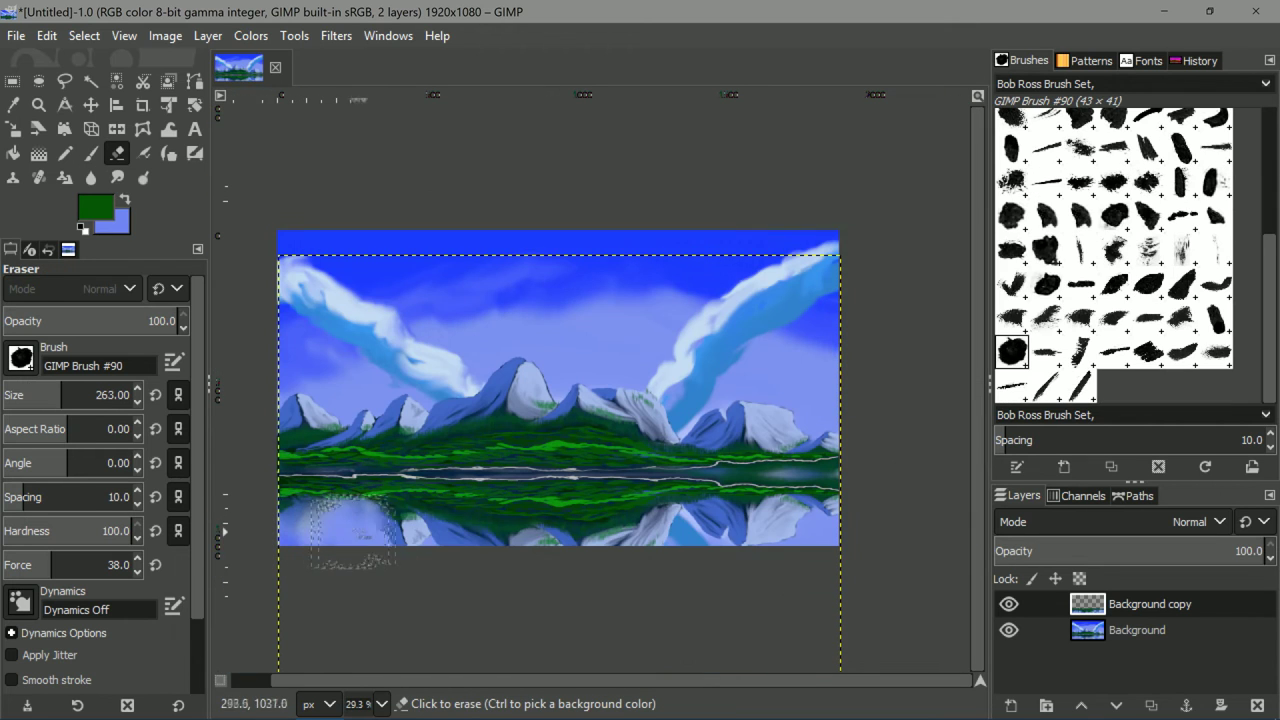
Blur the mirrored mountains and smudge the reflection's left half downward from the shoreline with GIMP Brush #40 at size 136 and angle -12.
{"action": "mouse_move", "coordinate": [352, 530]}
{"action": "left_mouse_down"}
{"action": "mouse_move", "coordinate": [640, 525]}
{"action": "mouse_move", "coordinate": [800, 540]}
{"action": "mouse_move", "coordinate": [840, 515]}
{"action": "left_mouse_up"}
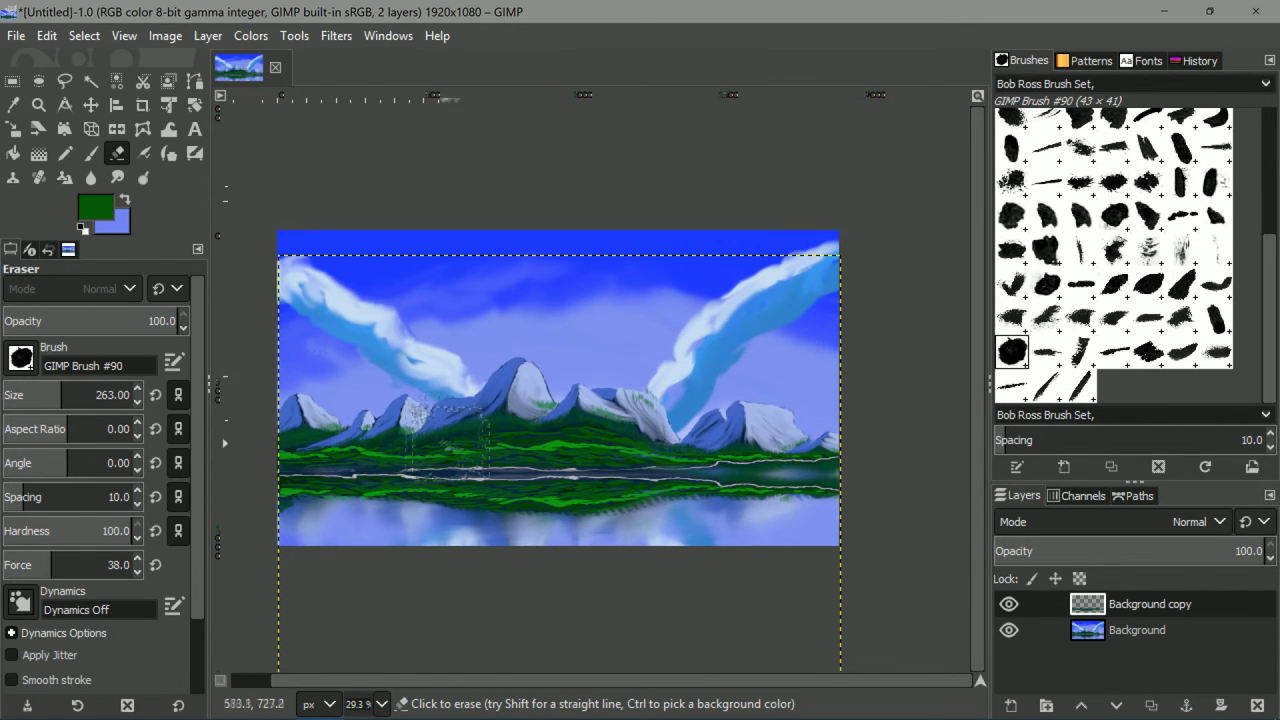
{"action": "key", "text": "m"}
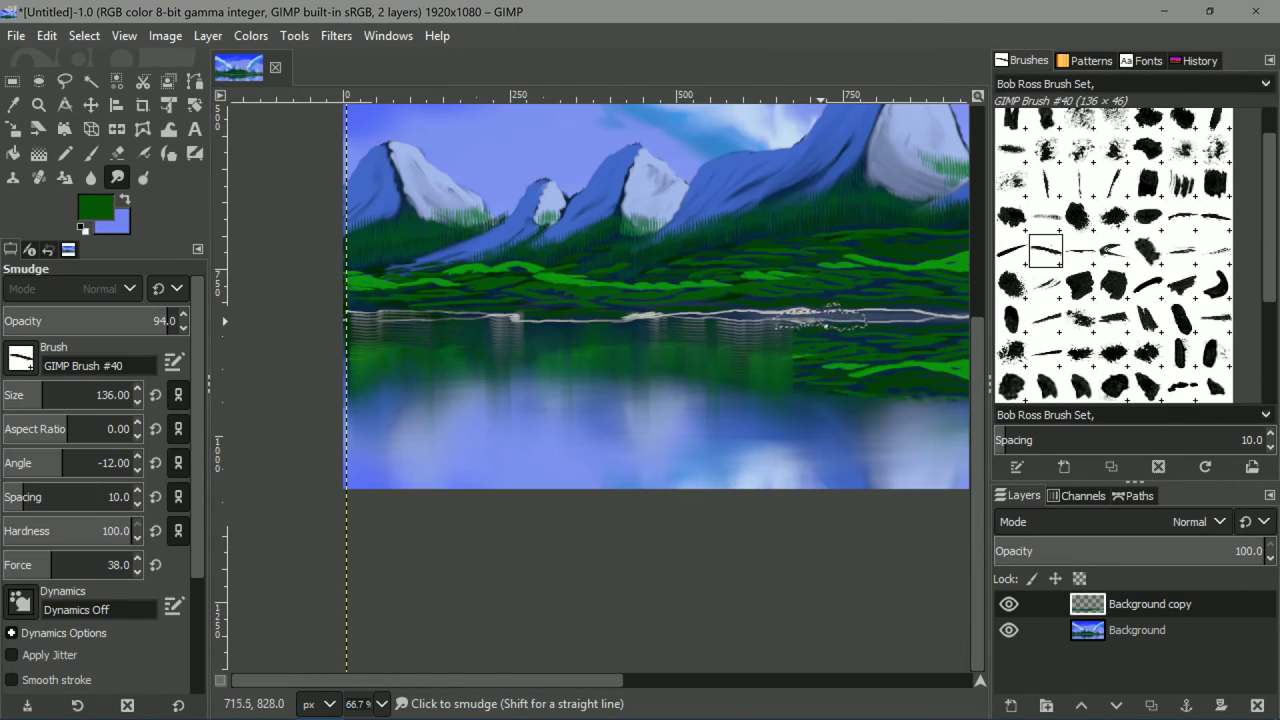
{"action": "left_click", "coordinate": [826, 322]}
{"action": "left_click", "coordinate": [829, 465], "text": "shift"}
{"action": "left_click_drag", "start_coordinate": [872, 358], "coordinate": [632, 373]}
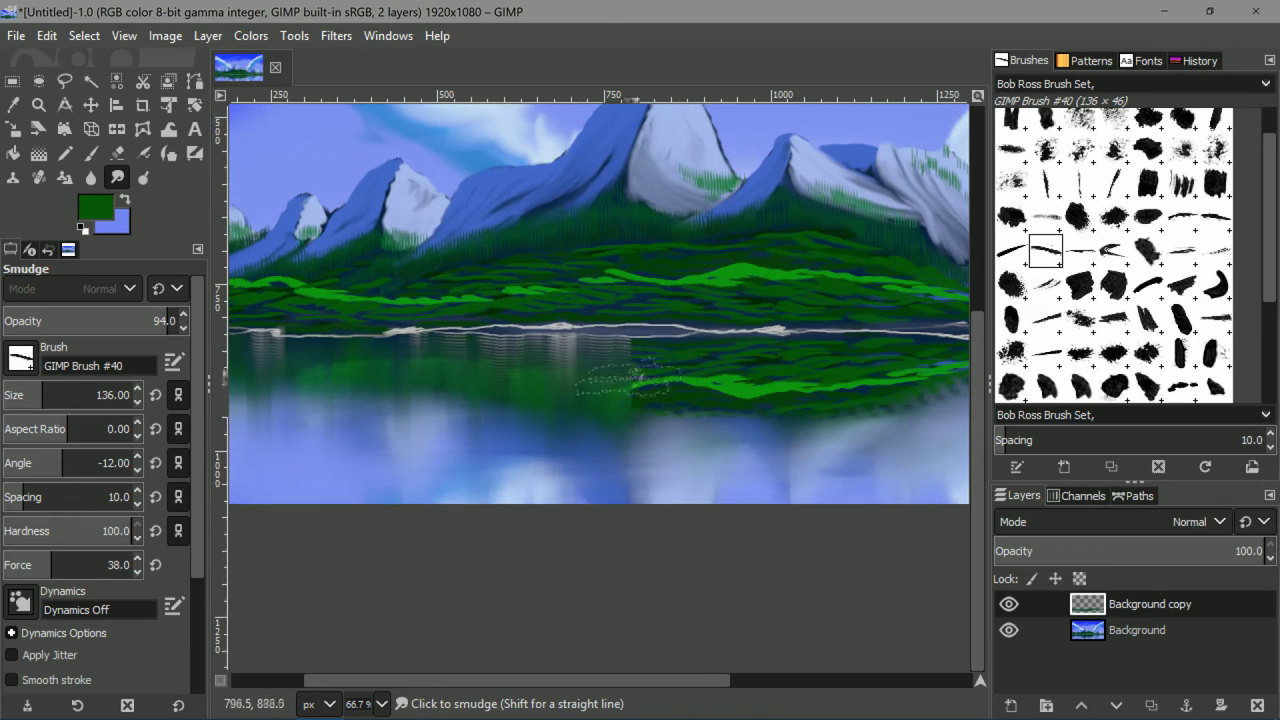
Smudge the central and right green foothill reflection straight down into the water below the shoreline.
{"action": "left_click", "coordinate": [659, 338]}
{"action": "left_click", "coordinate": [674, 504], "text": "shift"}
{"action": "left_click", "coordinate": [726, 338]}
{"action": "left_click", "coordinate": [728, 458], "text": "shift"}
{"action": "left_click", "coordinate": [786, 348]}
{"action": "left_click", "coordinate": [792, 488], "text": "shift"}
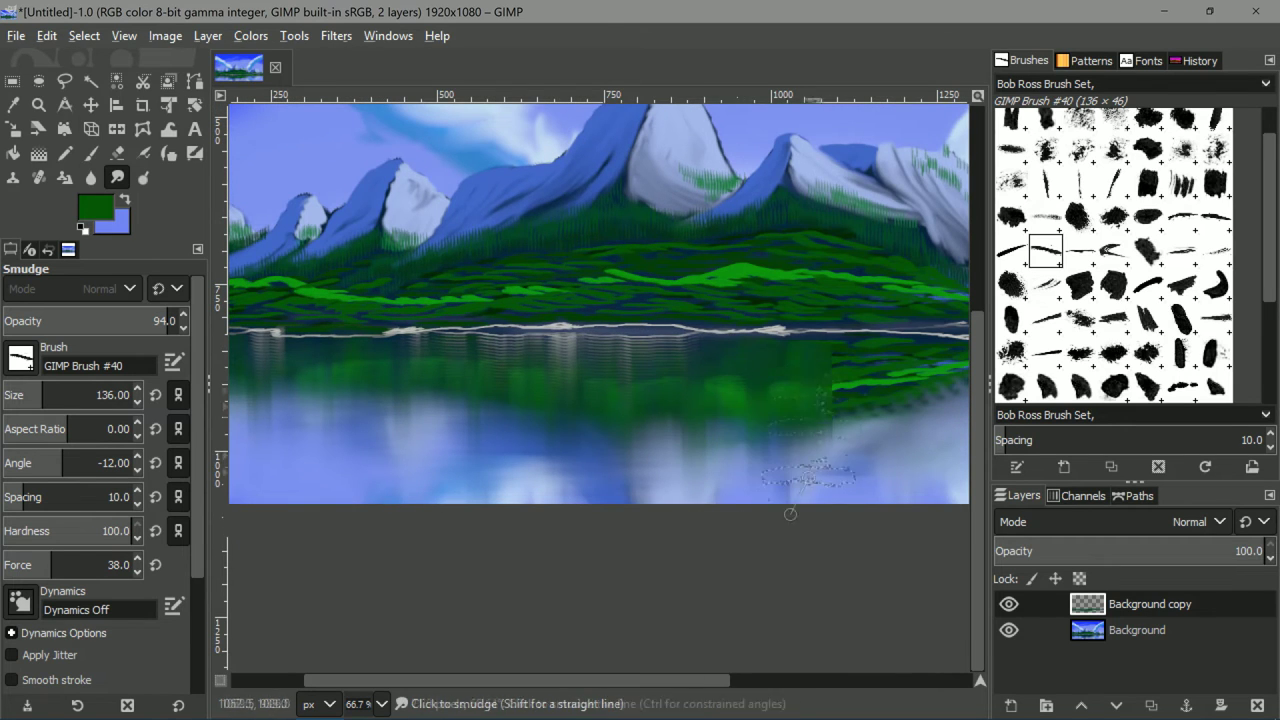
{"action": "left_click", "coordinate": [849, 343]}
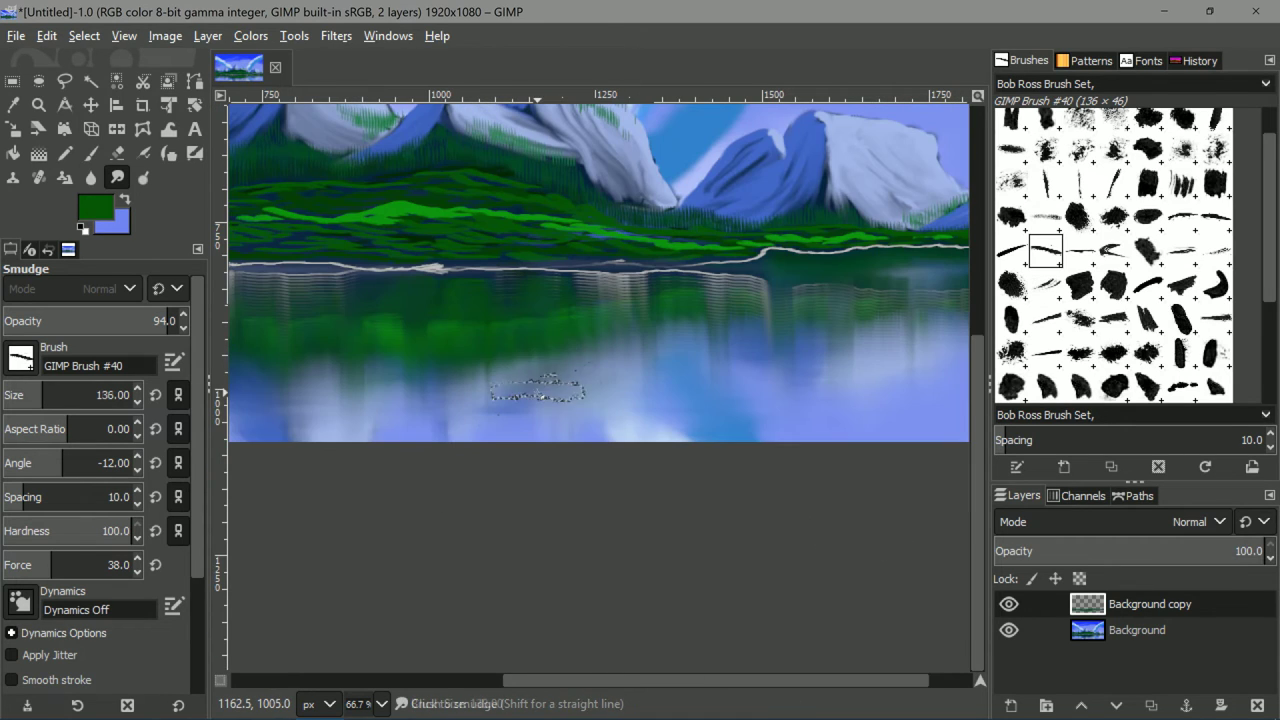
Smudge across the water reflection with GIMP Brush #40 at size 245 and angle -102.
{"action": "key", "text": "bracketright"}
{"action": "scroll", "coordinate": [537, 393], "scroll_direction": "down", "scroll_amount": 6}
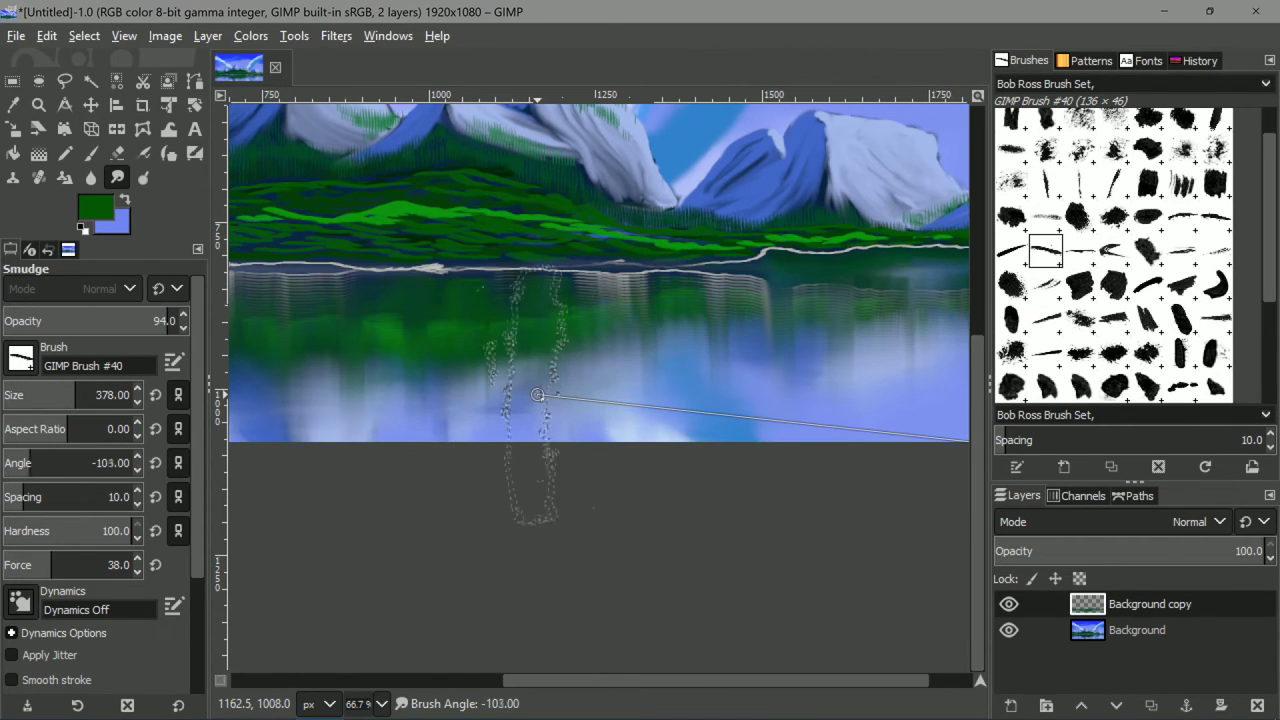
{"action": "scroll", "coordinate": [535, 393], "scroll_direction": "down", "scroll_amount": 8}
{"action": "scroll", "coordinate": [483, 371], "scroll_direction": "down", "scroll_amount": 3}
{"action": "left_click_drag", "start_coordinate": [290, 345], "coordinate": [509, 318]}
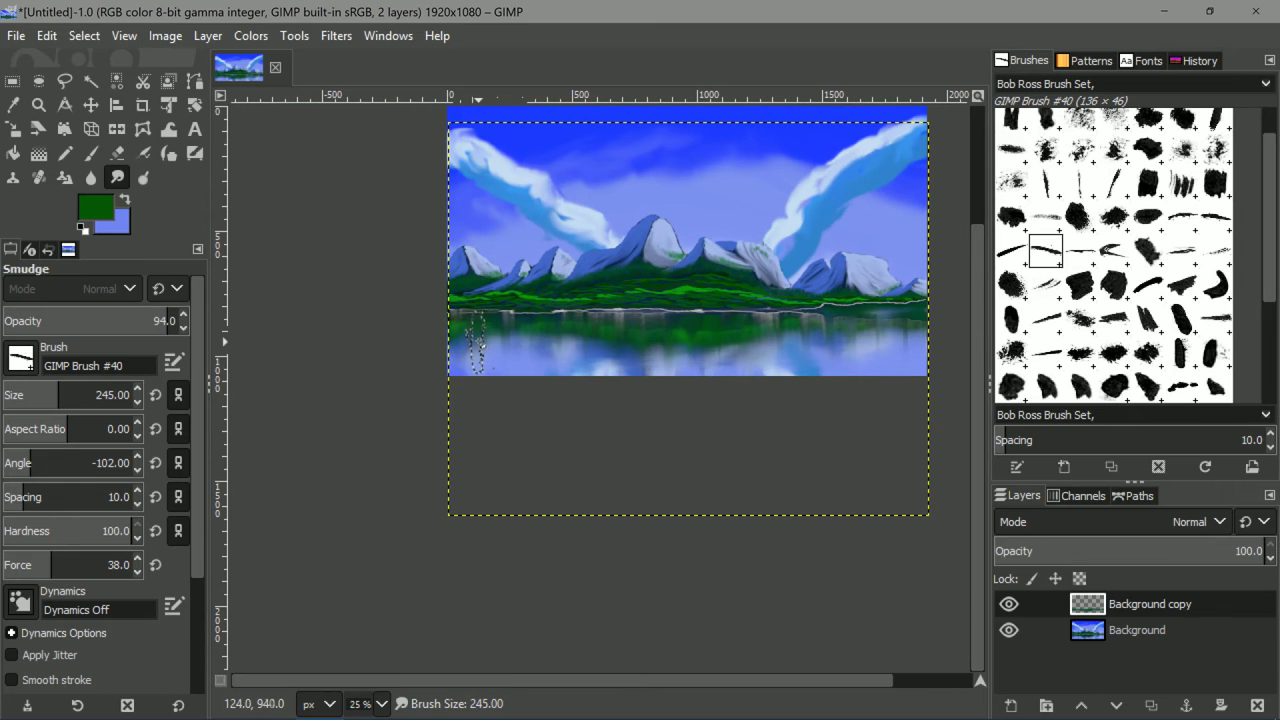
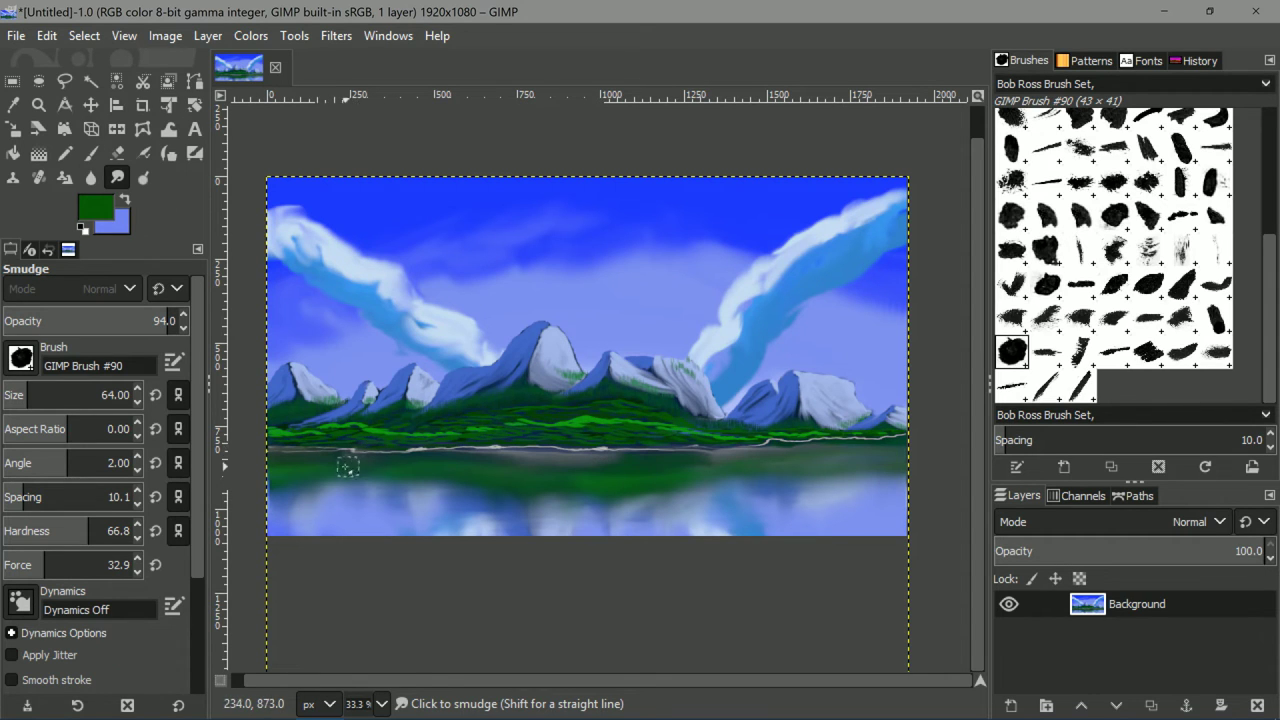
Examine the shoreline and grassy foothills up close from the left mountains to the right edge of the canvas.
{"action": "scroll", "coordinate": [346, 467], "scroll_direction": "up", "scroll_amount": 1}
{"action": "left_click_drag", "start_coordinate": [404, 479], "coordinate": [542, 444]}
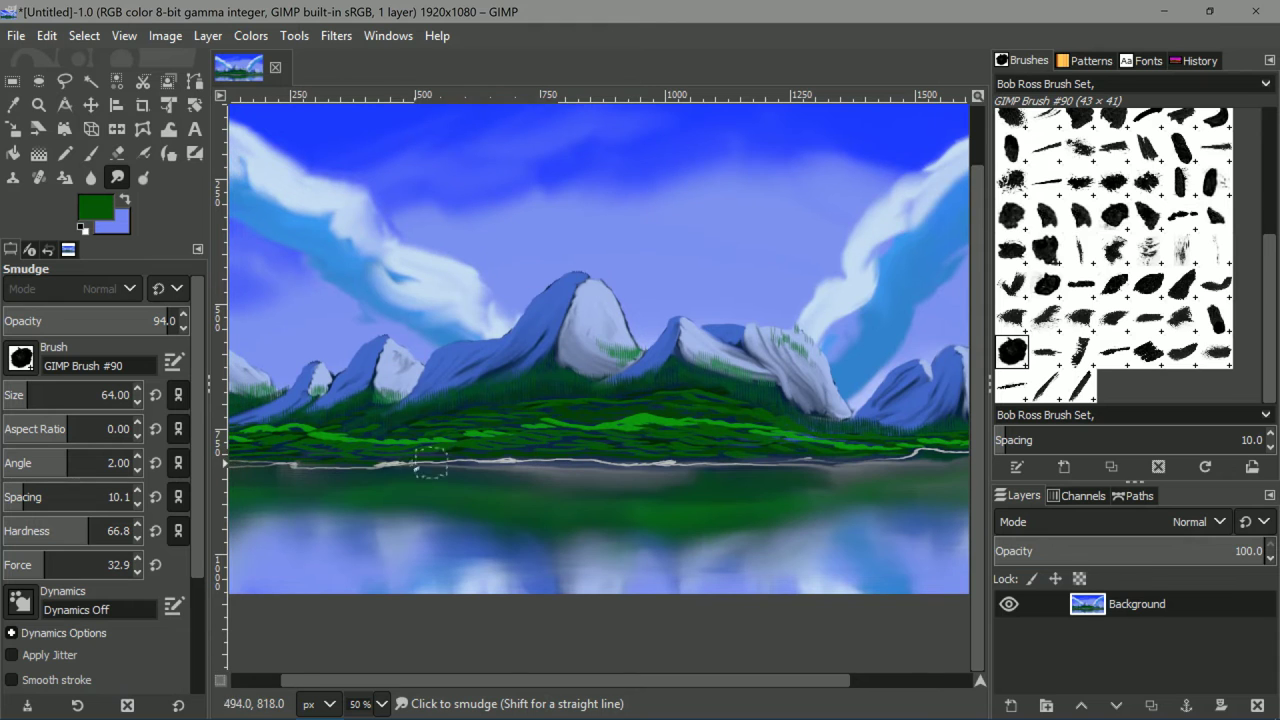
{"action": "scroll", "coordinate": [430, 465], "scroll_direction": "left", "scroll_amount": 3}
{"action": "scroll", "coordinate": [400, 475], "scroll_direction": "up", "scroll_amount": 2, "text": "ctrl"}
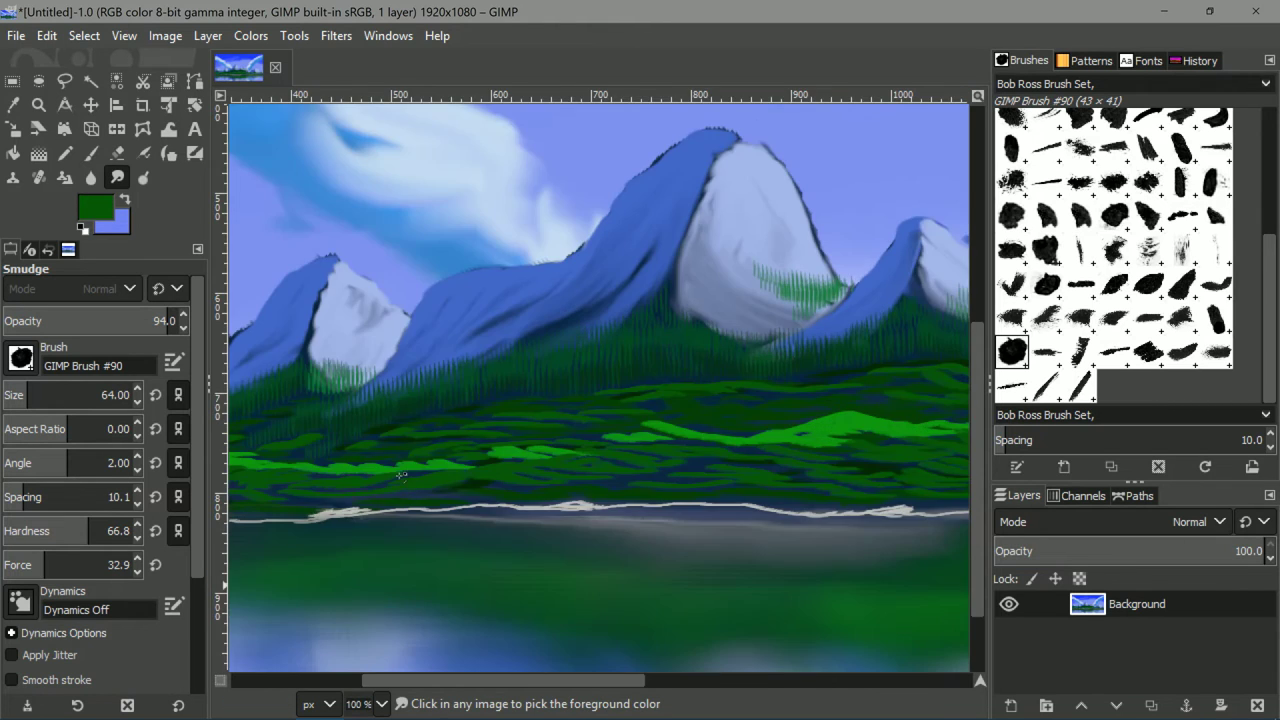
{"action": "scroll", "coordinate": [400, 475], "scroll_direction": "up", "scroll_amount": 1, "text": "ctrl"}
{"action": "scroll", "coordinate": [480, 423], "scroll_direction": "right", "scroll_amount": 3}
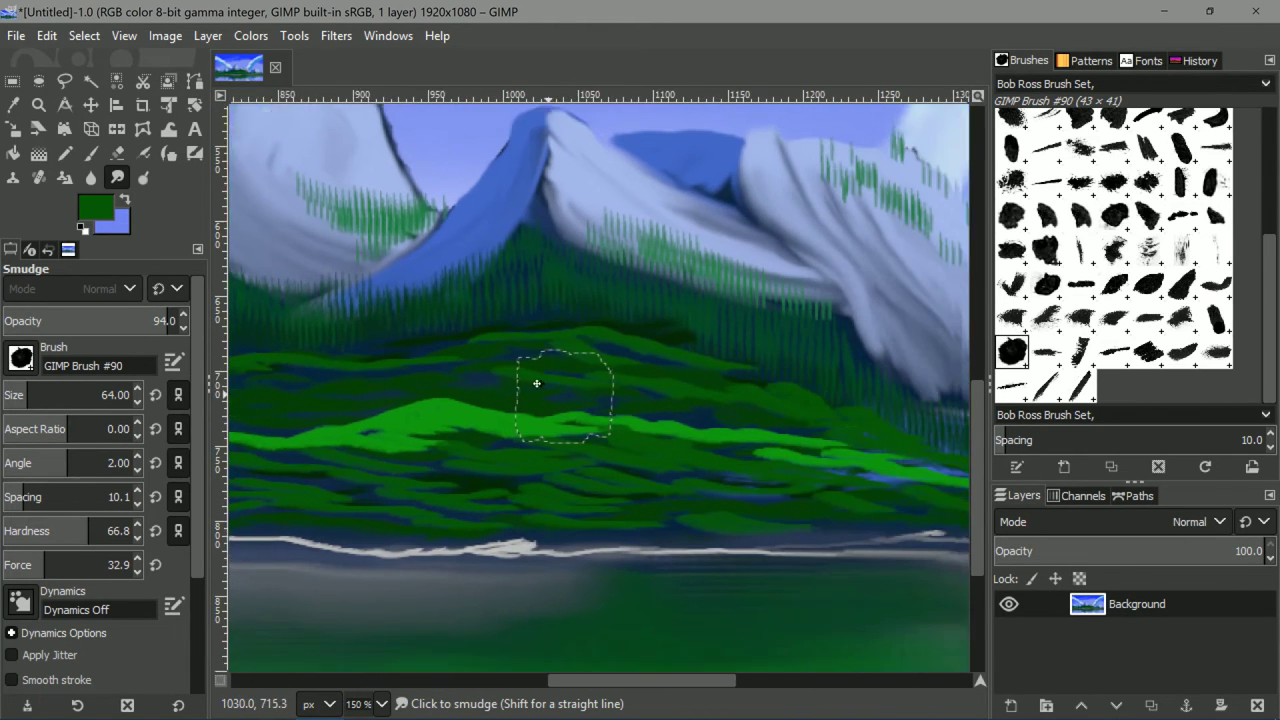
{"action": "scroll", "coordinate": [537, 383], "scroll_direction": "right", "scroll_amount": 4}
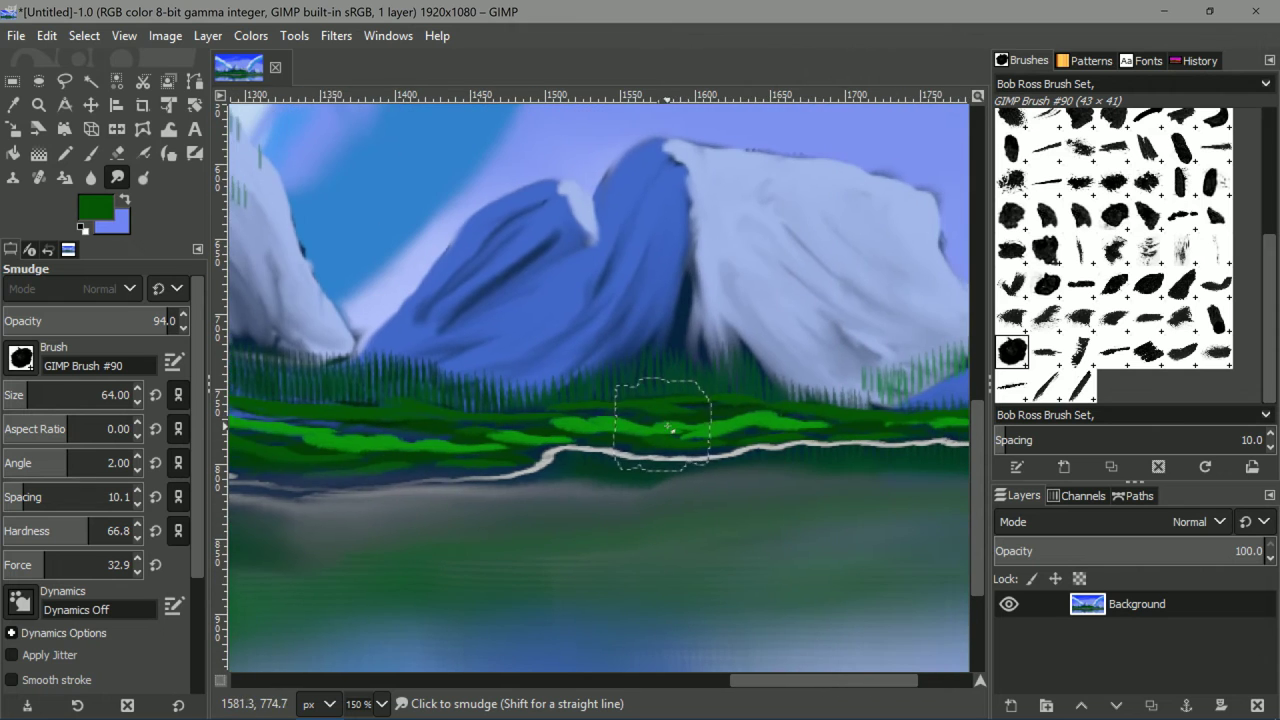
{"action": "scroll", "coordinate": [660, 420], "scroll_direction": "right", "scroll_amount": 3}
Switch to the Paintbrush tool with the speckled GIMP Brush #17 at size 78.
{"action": "scroll", "coordinate": [1130, 200], "scroll_direction": "up", "scroll_amount": 5}
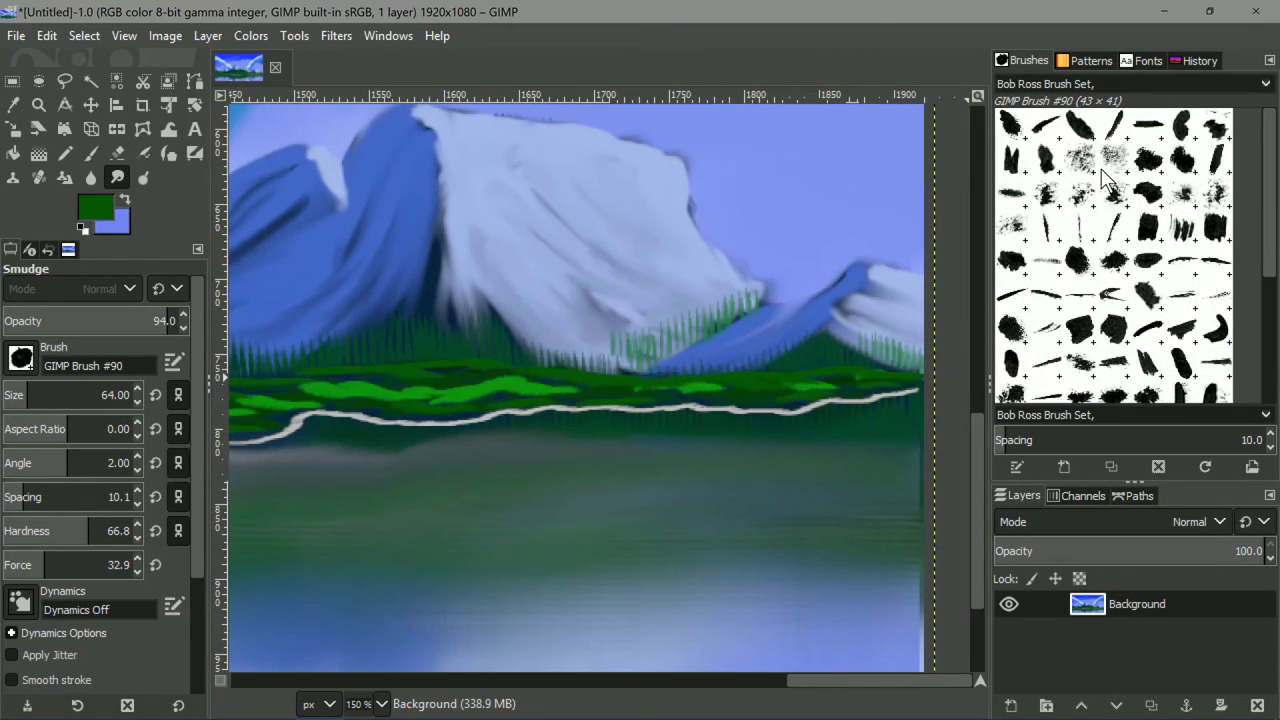
{"action": "left_click", "coordinate": [1116, 160]}
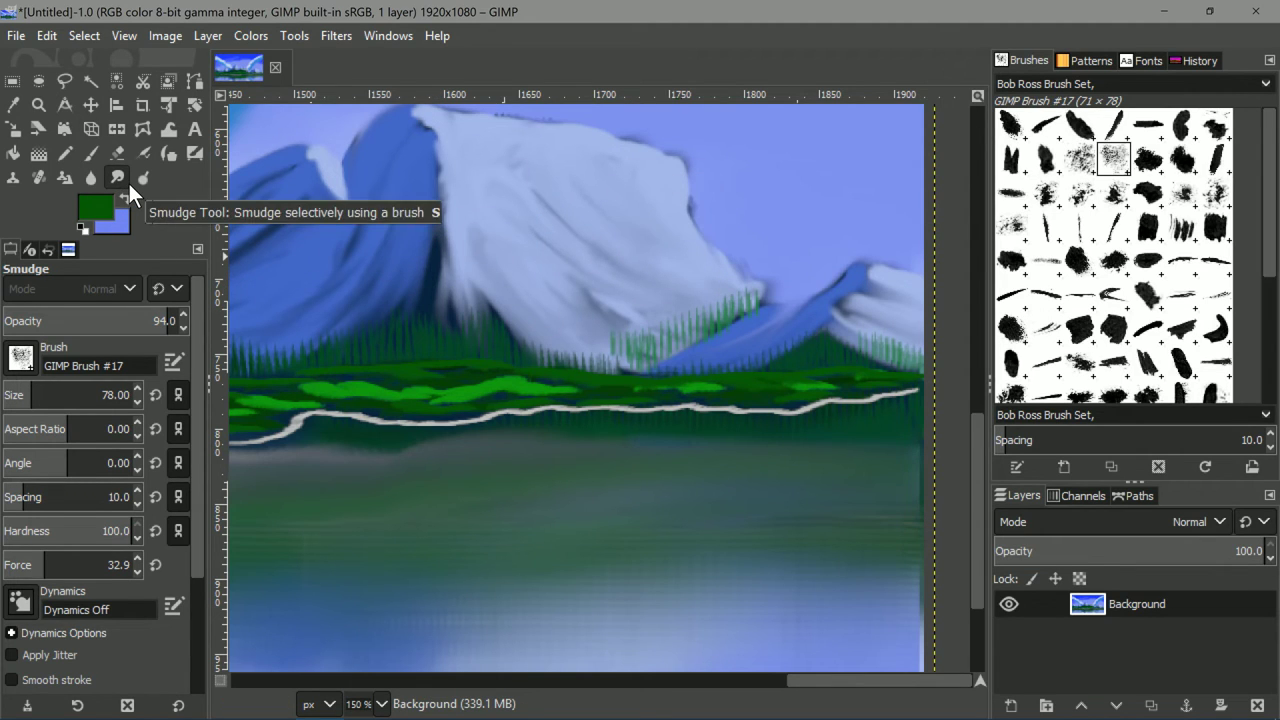
{"action": "left_click", "coordinate": [91, 153]}
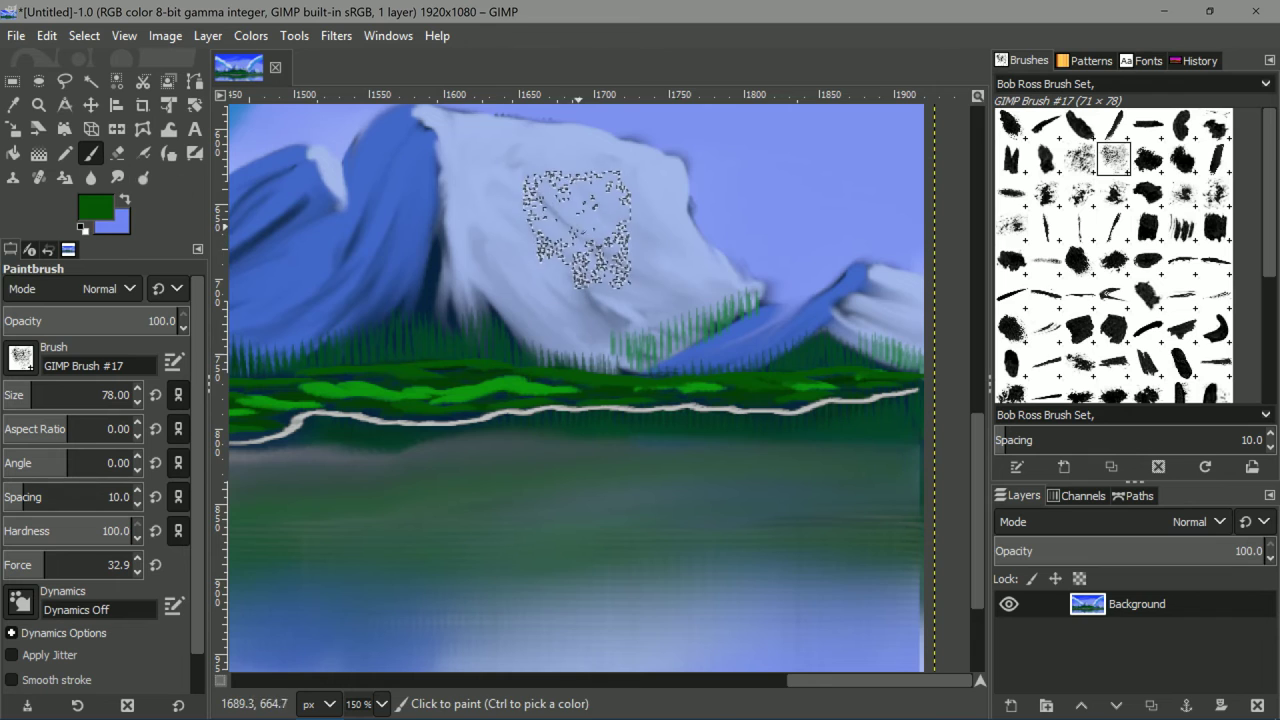
Try dark green speckled strokes on the right mountain's snowy face, and undo them.
{"action": "mouse_move", "coordinate": [677, 232]}
{"action": "left_mouse_down"}
{"action": "mouse_move", "coordinate": [607, 250]}
{"action": "mouse_move", "coordinate": [675, 300]}
{"action": "left_mouse_up"}
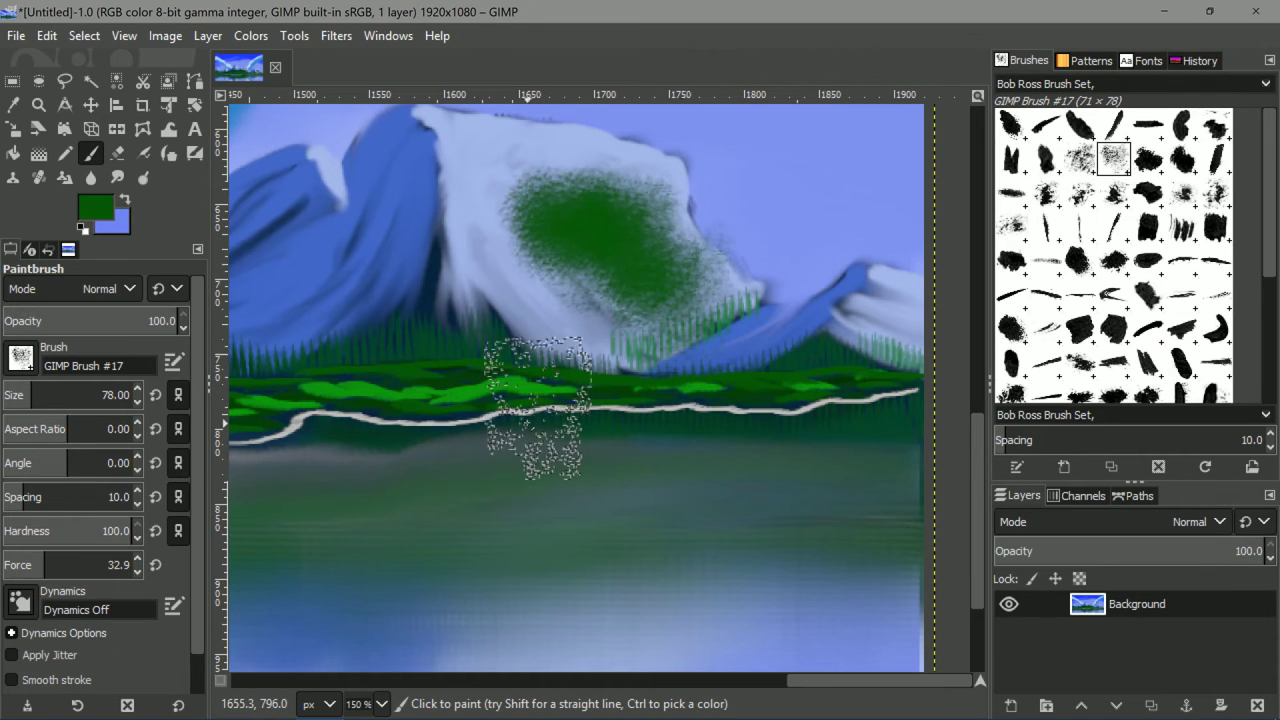
{"action": "key", "text": "ctrl+z"}
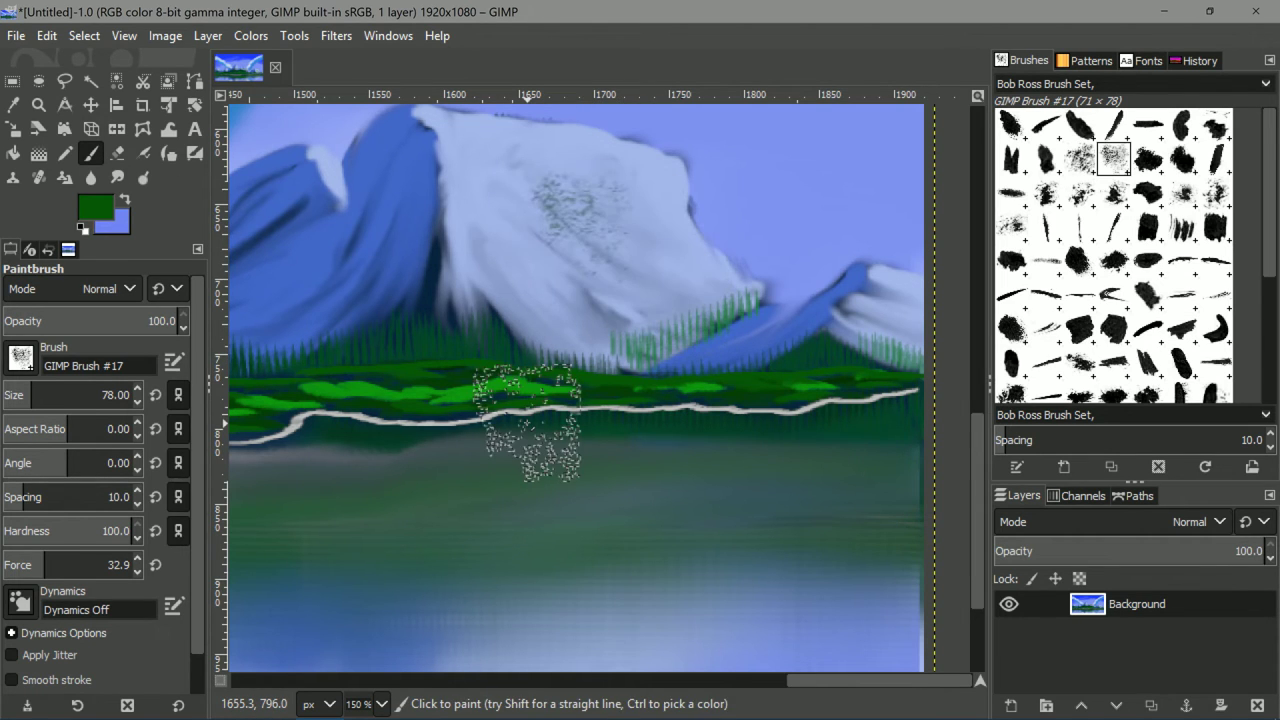
{"action": "key", "text": "ctrl+z"}
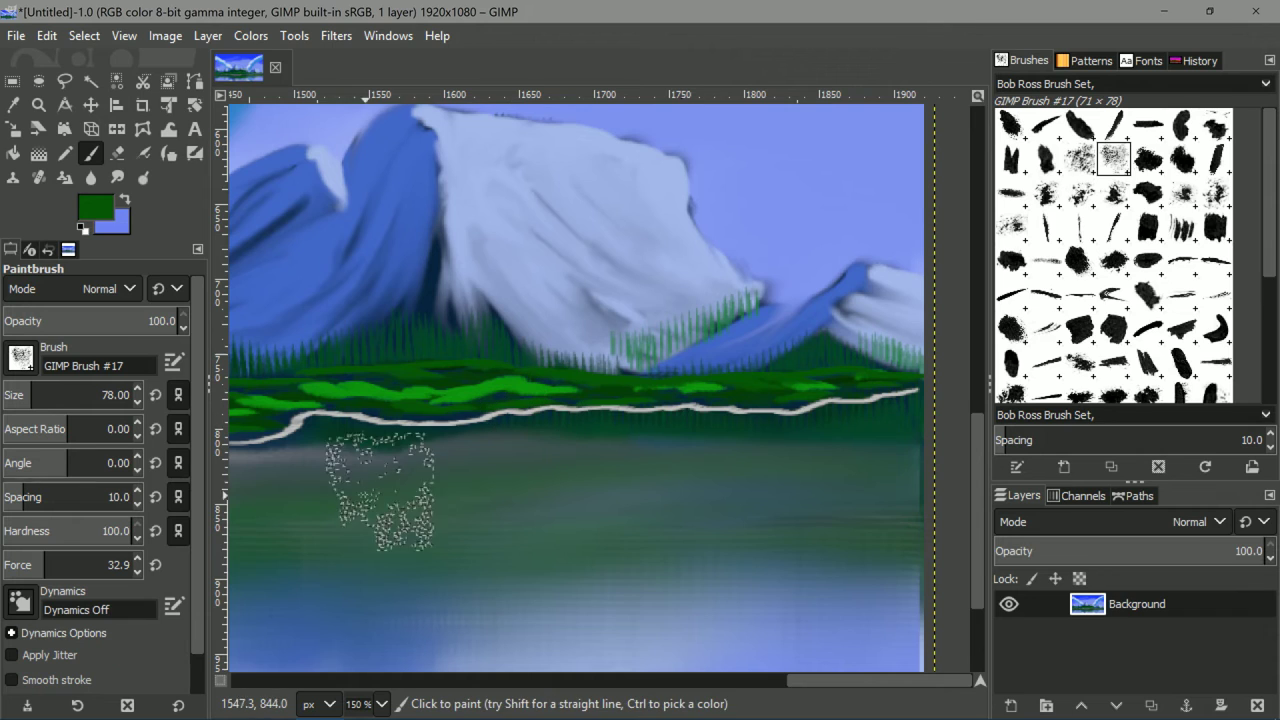
Set the brush dynamics to Dynamics Random, try a stroke over the right mountain, and undo it.
{"action": "left_click", "coordinate": [25, 605]}
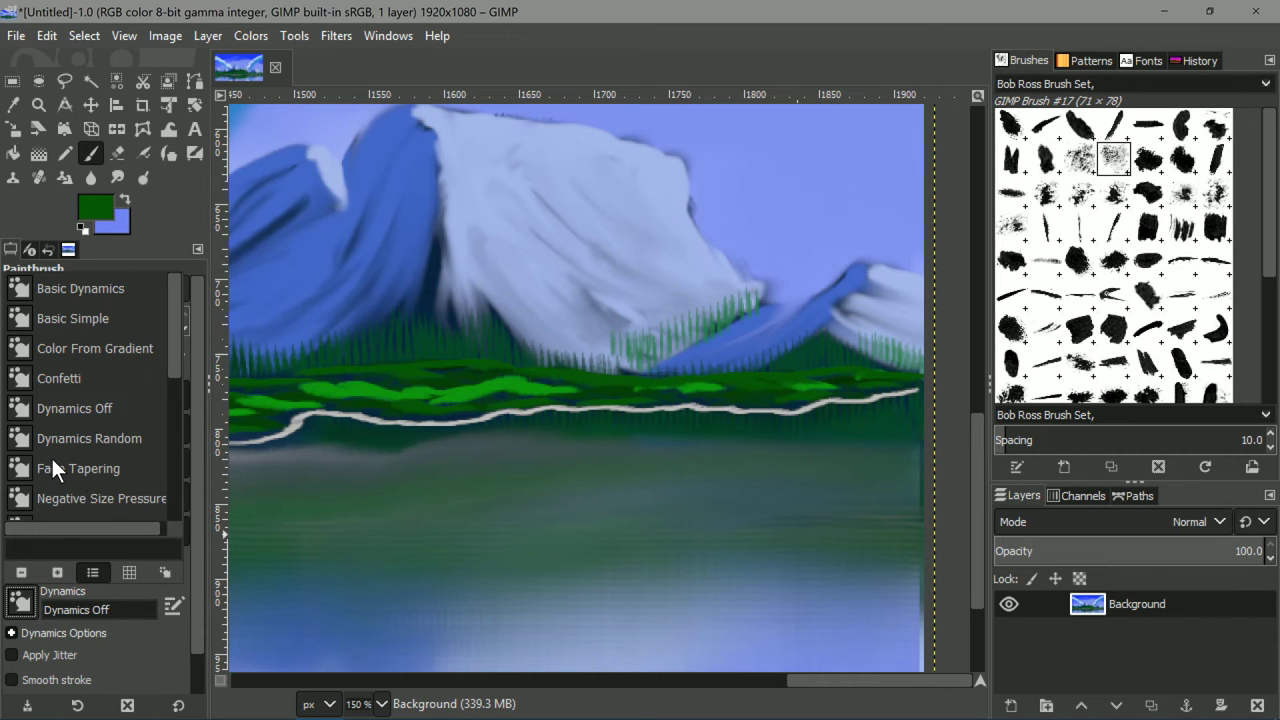
{"action": "left_click", "coordinate": [76, 440]}
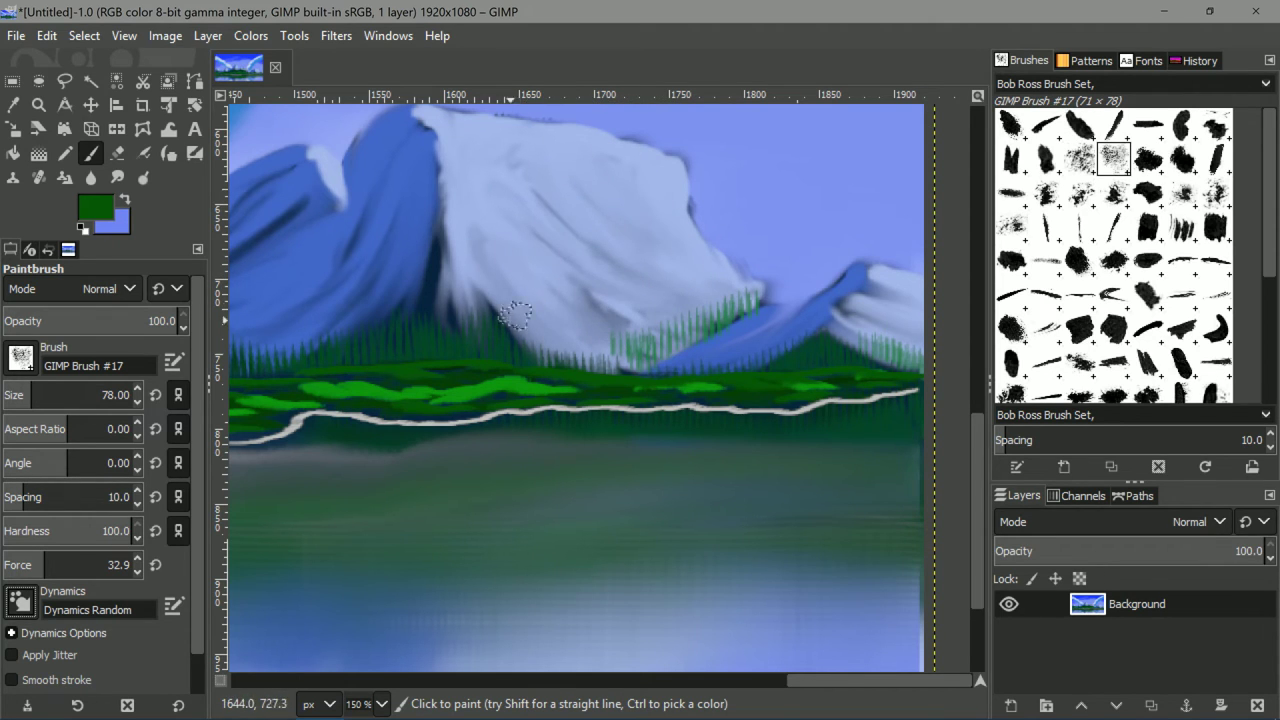
{"action": "mouse_move", "coordinate": [531, 271]}
{"action": "left_mouse_down"}
{"action": "mouse_move", "coordinate": [516, 230]}
{"action": "mouse_move", "coordinate": [560, 218]}
{"action": "mouse_move", "coordinate": [710, 205]}
{"action": "mouse_move", "coordinate": [761, 228]}
{"action": "mouse_move", "coordinate": [722, 270]}
{"action": "mouse_move", "coordinate": [566, 307]}
{"action": "mouse_move", "coordinate": [430, 250]}
{"action": "mouse_move", "coordinate": [348, 252]}
{"action": "left_mouse_up"}
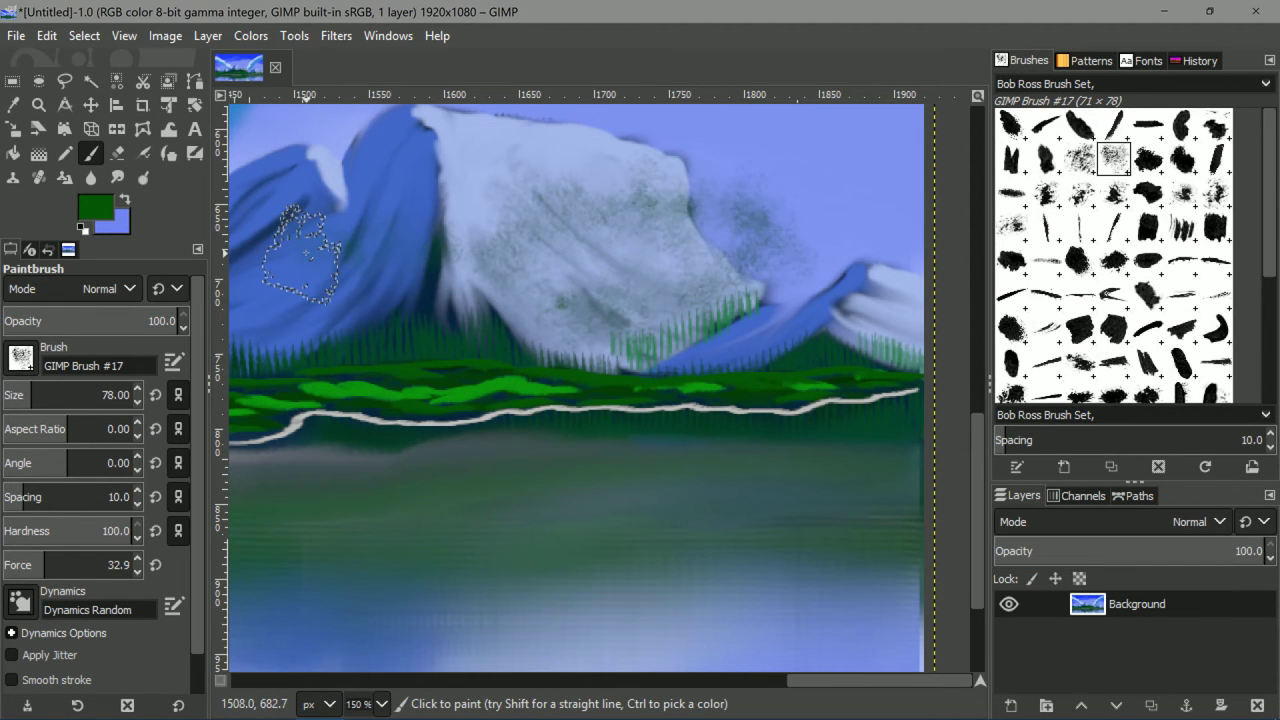
{"action": "key", "text": "ctrl+z"}
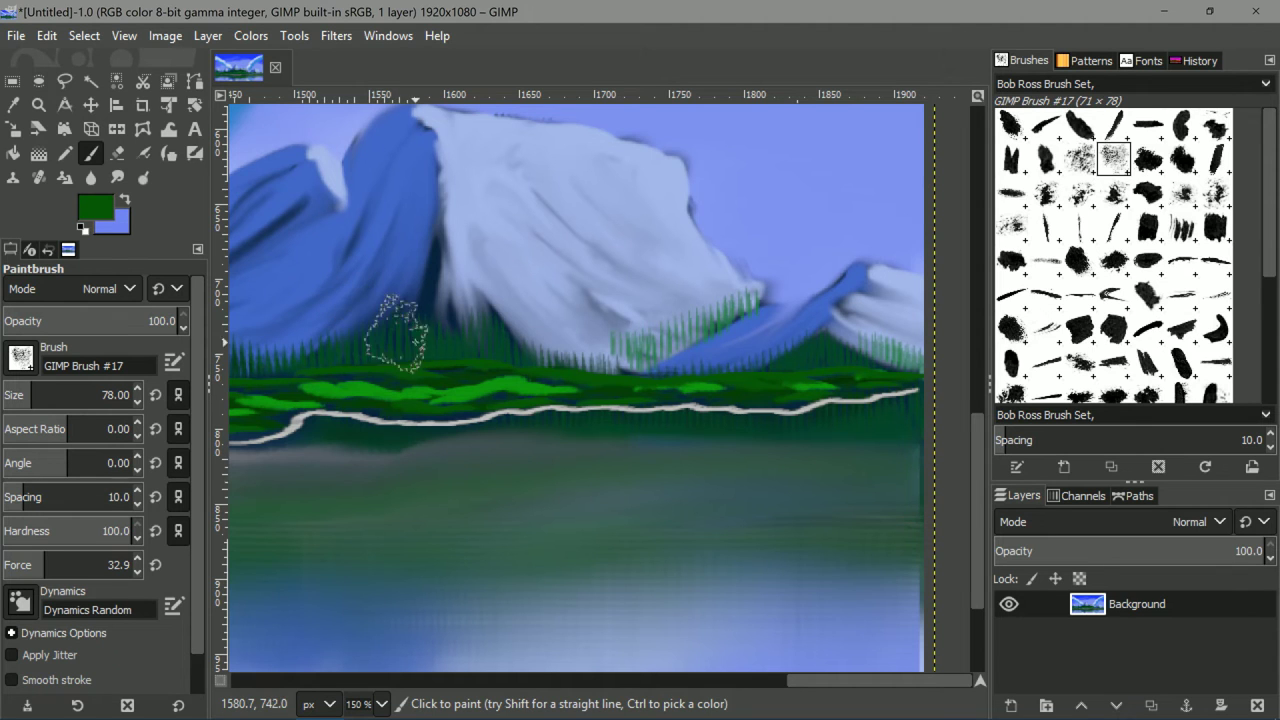
Reduce the brush size to 34 for painting above the shoreline at the central foothills.
{"action": "key", "text": "bracketleft"}
{"action": "key", "text": "bracketleft"}
{"action": "key", "text": "bracketleft"}
{"action": "key", "text": "bracketleft"}
{"action": "key", "text": "bracketleft"}
{"action": "key", "text": "bracketleft"}
{"action": "key", "text": "bracketleft"}
{"action": "key", "text": "bracketleft"}
{"action": "key", "text": "bracketleft"}
{"action": "key", "text": "bracketleft"}
{"action": "scroll", "coordinate": [390, 414], "scroll_direction": "left", "scroll_amount": 15}
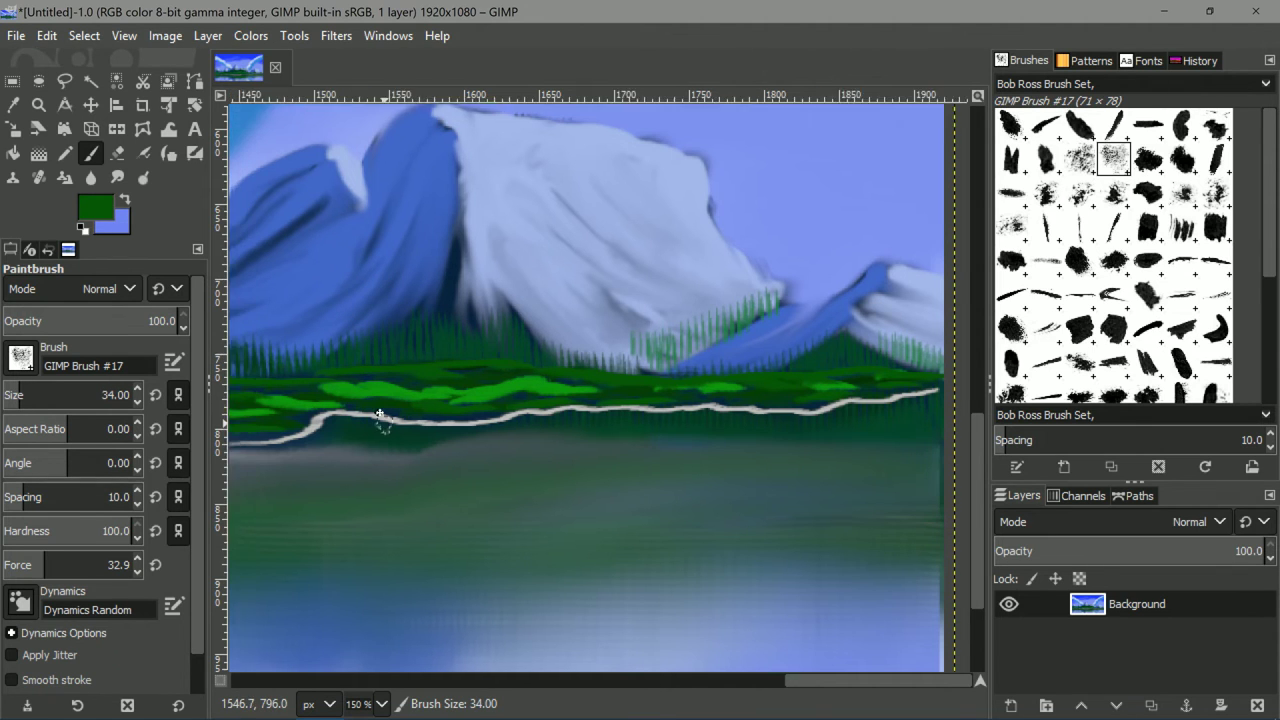
{"action": "scroll", "coordinate": [562, 380], "scroll_direction": "left", "scroll_amount": 5}
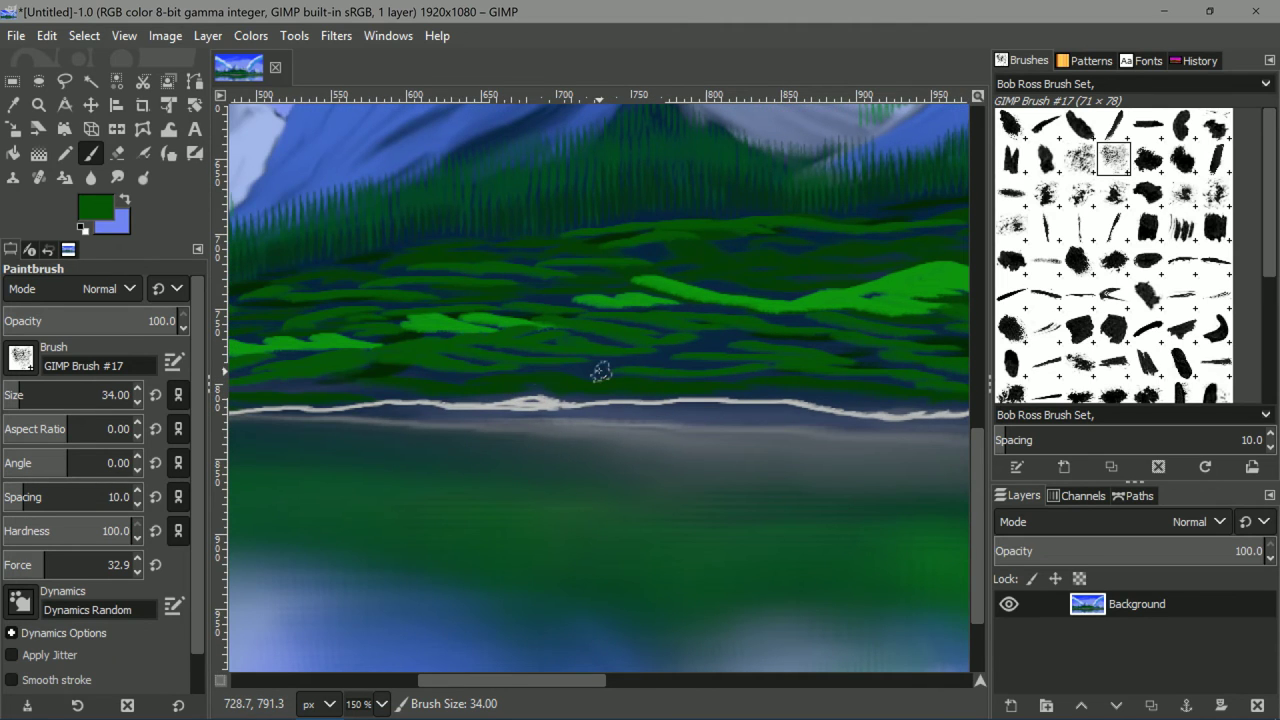
{"action": "scroll", "coordinate": [601, 371], "scroll_direction": "up", "scroll_amount": 2}
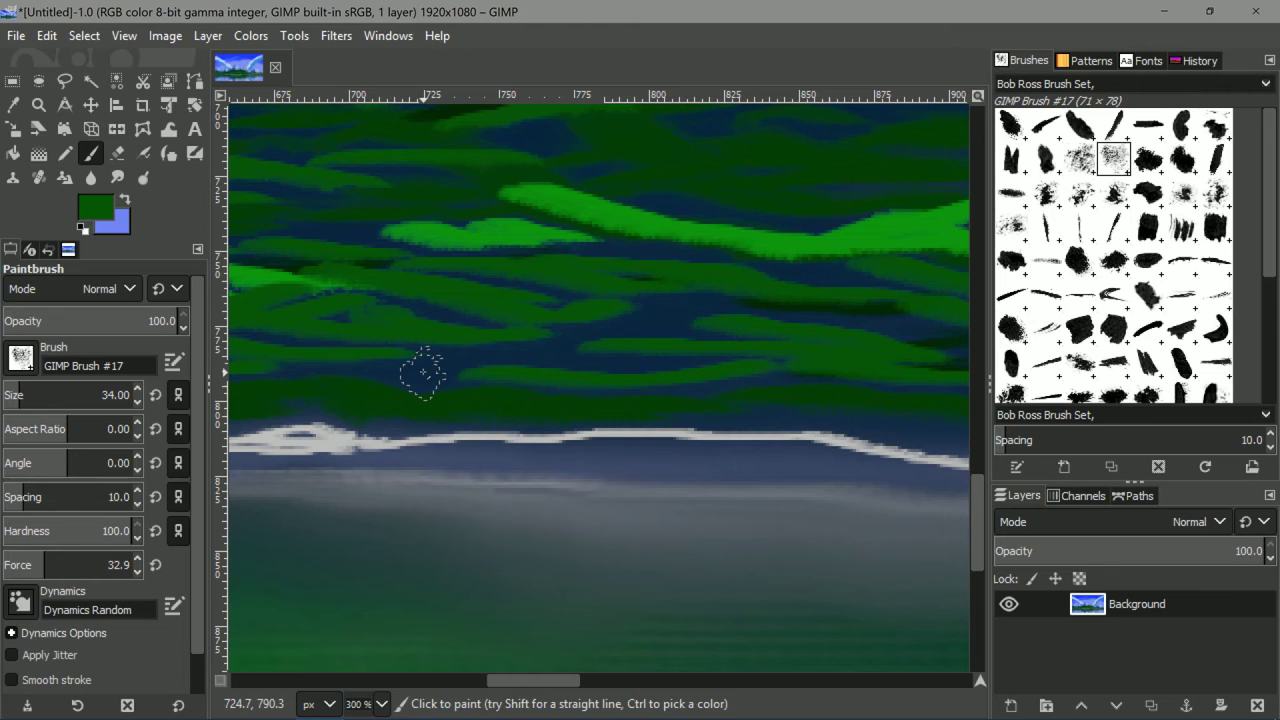
Reduce the brush size to 19, try a dark green dab just above the central shoreline, and undo it.
{"action": "key", "text": "bracketleft"}
{"action": "key", "text": "bracketleft"}
{"action": "key", "text": "bracketleft"}
{"action": "key", "text": "bracketleft"}
{"action": "key", "text": "bracketleft"}
{"action": "key", "text": "bracketleft"}
{"action": "key", "text": "bracketleft"}
{"action": "key", "text": "bracketleft"}
{"action": "key", "text": "bracketleft"}
{"action": "key", "text": "bracketleft"}
{"action": "key", "text": "bracketleft"}
{"action": "key", "text": "bracketleft"}
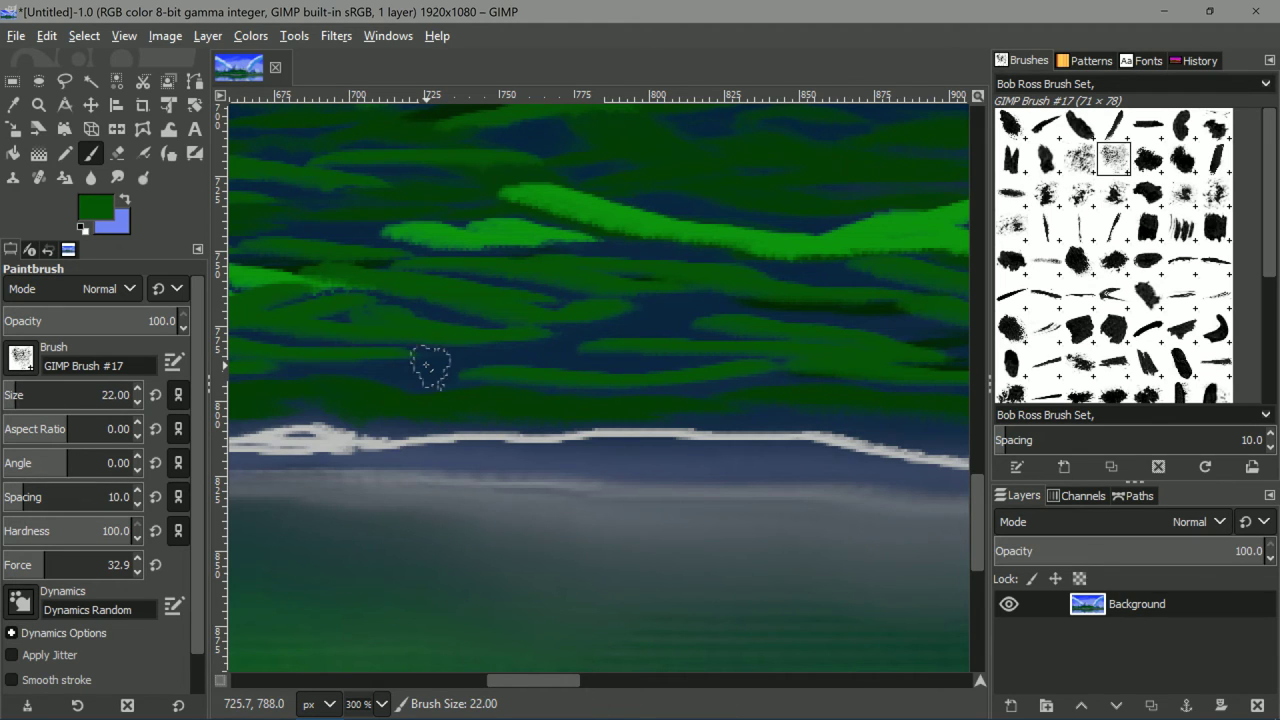
{"action": "key", "text": "bracketleft"}
{"action": "key", "text": "bracketleft"}
{"action": "key", "text": "bracketleft"}
{"action": "left_click", "coordinate": [432, 364]}
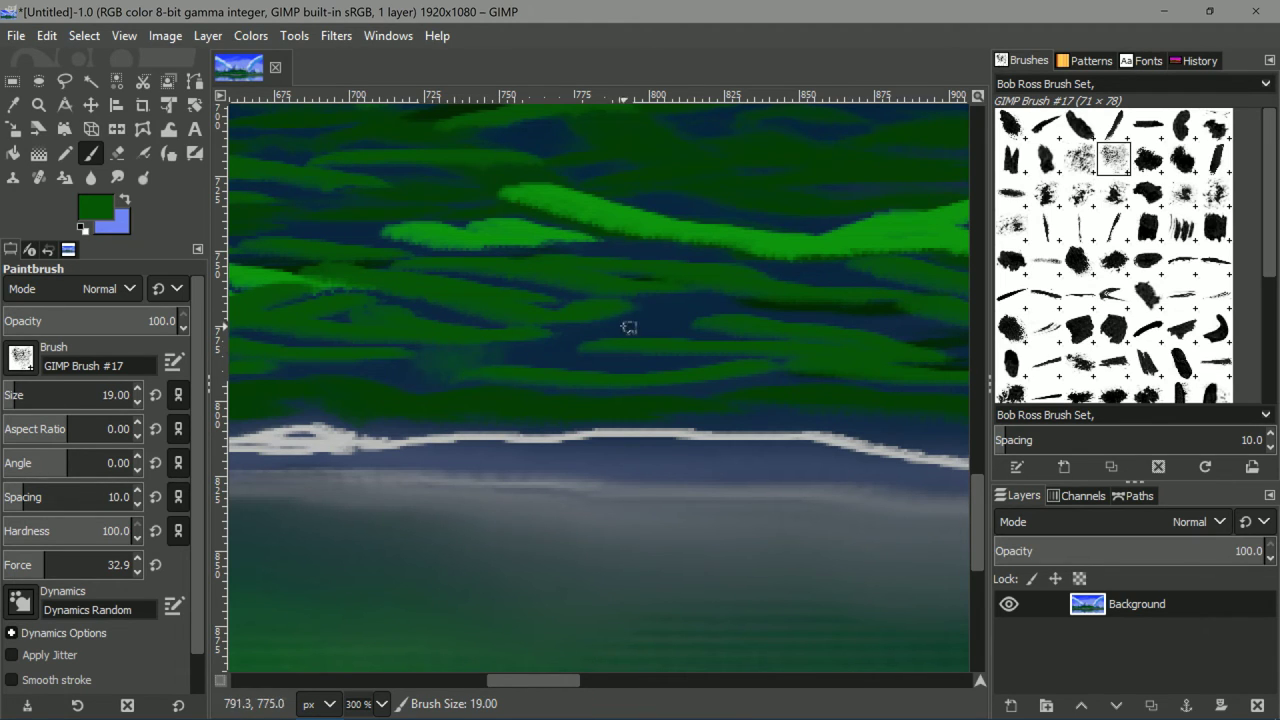
{"action": "key", "text": "ctrl+z"}
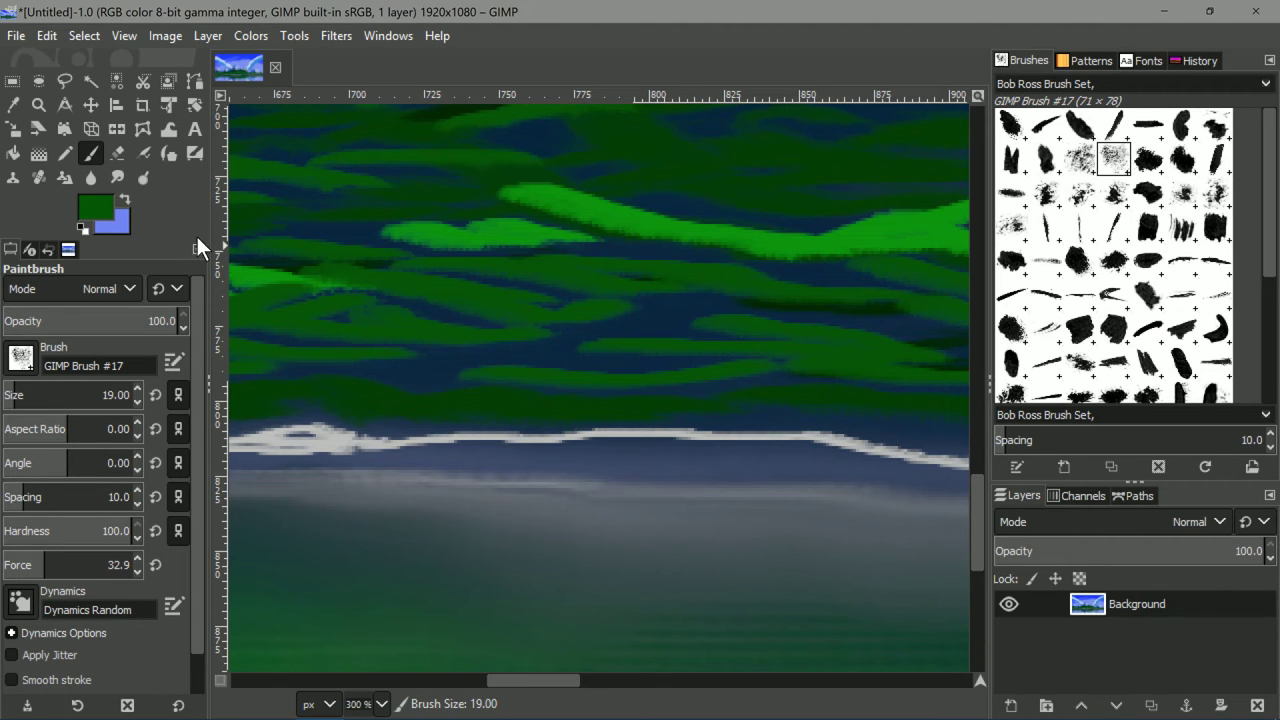
Change the foreground color to olive green 8ba41a.
{"action": "left_click", "coordinate": [92, 210]}
{"action": "left_click_drag", "start_coordinate": [181, 263], "coordinate": [190, 290]}
{"action": "left_click_drag", "start_coordinate": [145, 219], "coordinate": [148, 198]}
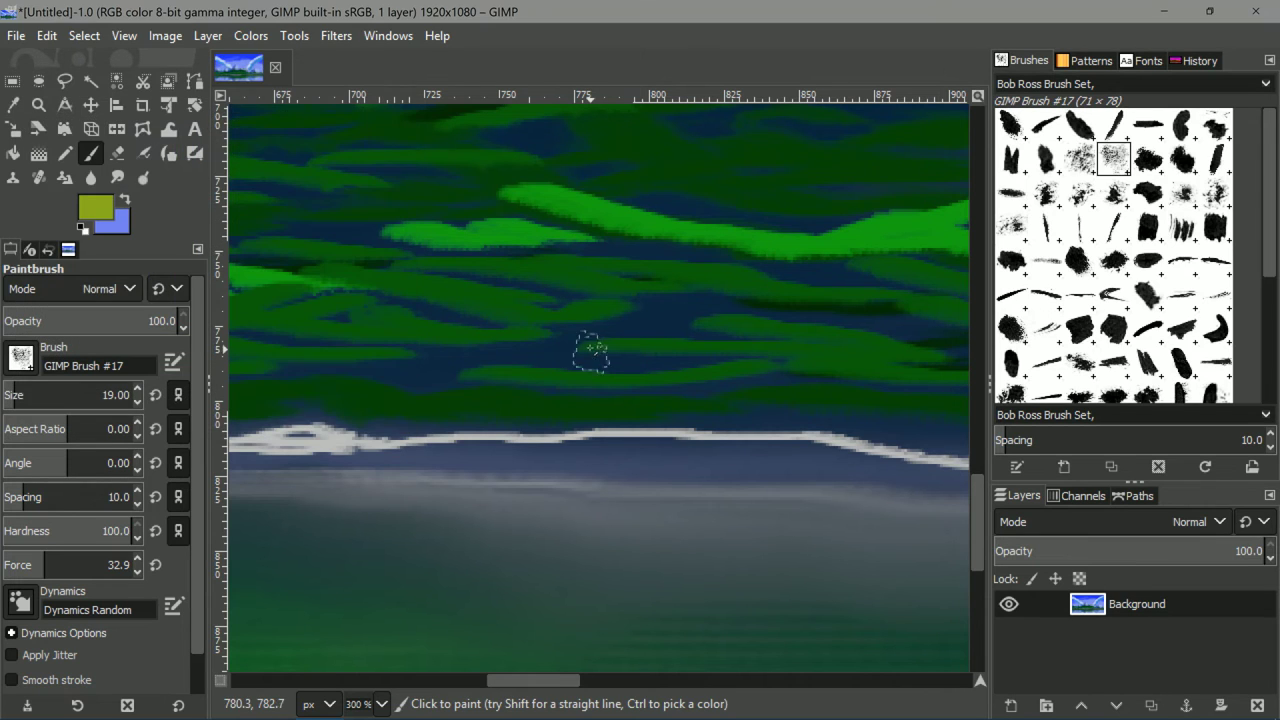
Paint clumps of olive green bushes just above the shoreline along the central and left-central foothills.
{"action": "left_click", "coordinate": [264, 408]}
{"action": "mouse_move", "coordinate": [420, 370]}
{"action": "left_mouse_down"}
{"action": "mouse_move", "coordinate": [436, 345]}
{"action": "mouse_move", "coordinate": [526, 318]}
{"action": "mouse_move", "coordinate": [564, 335]}
{"action": "mouse_move", "coordinate": [800, 283]}
{"action": "left_mouse_up"}
{"action": "mouse_move", "coordinate": [560, 354]}
{"action": "left_mouse_down"}
{"action": "mouse_move", "coordinate": [489, 316]}
{"action": "mouse_move", "coordinate": [517, 308]}
{"action": "mouse_move", "coordinate": [509, 338]}
{"action": "mouse_move", "coordinate": [490, 326]}
{"action": "mouse_move", "coordinate": [487, 295]}
{"action": "mouse_move", "coordinate": [484, 363]}
{"action": "mouse_move", "coordinate": [453, 348]}
{"action": "mouse_move", "coordinate": [429, 358]}
{"action": "mouse_move", "coordinate": [508, 351]}
{"action": "mouse_move", "coordinate": [505, 295]}
{"action": "mouse_move", "coordinate": [528, 302]}
{"action": "mouse_move", "coordinate": [538, 336]}
{"action": "mouse_move", "coordinate": [583, 336]}
{"action": "mouse_move", "coordinate": [665, 304]}
{"action": "mouse_move", "coordinate": [753, 317]}
{"action": "mouse_move", "coordinate": [588, 310]}
{"action": "mouse_move", "coordinate": [605, 304]}
{"action": "mouse_move", "coordinate": [583, 326]}
{"action": "mouse_move", "coordinate": [690, 334]}
{"action": "mouse_move", "coordinate": [665, 314]}
{"action": "mouse_move", "coordinate": [803, 321]}
{"action": "mouse_move", "coordinate": [666, 325]}
{"action": "mouse_move", "coordinate": [565, 346]}
{"action": "mouse_move", "coordinate": [480, 340]}
{"action": "left_mouse_up"}
{"action": "scroll", "coordinate": [790, 325], "scroll_direction": "left", "scroll_amount": 5}
{"action": "left_click_drag", "start_coordinate": [457, 330], "coordinate": [540, 342]}
{"action": "mouse_move", "coordinate": [418, 358]}
{"action": "left_mouse_down"}
{"action": "mouse_move", "coordinate": [651, 323]}
{"action": "mouse_move", "coordinate": [774, 342]}
{"action": "left_mouse_up"}
{"action": "left_click", "coordinate": [715, 316]}
{"action": "left_click", "coordinate": [582, 332]}
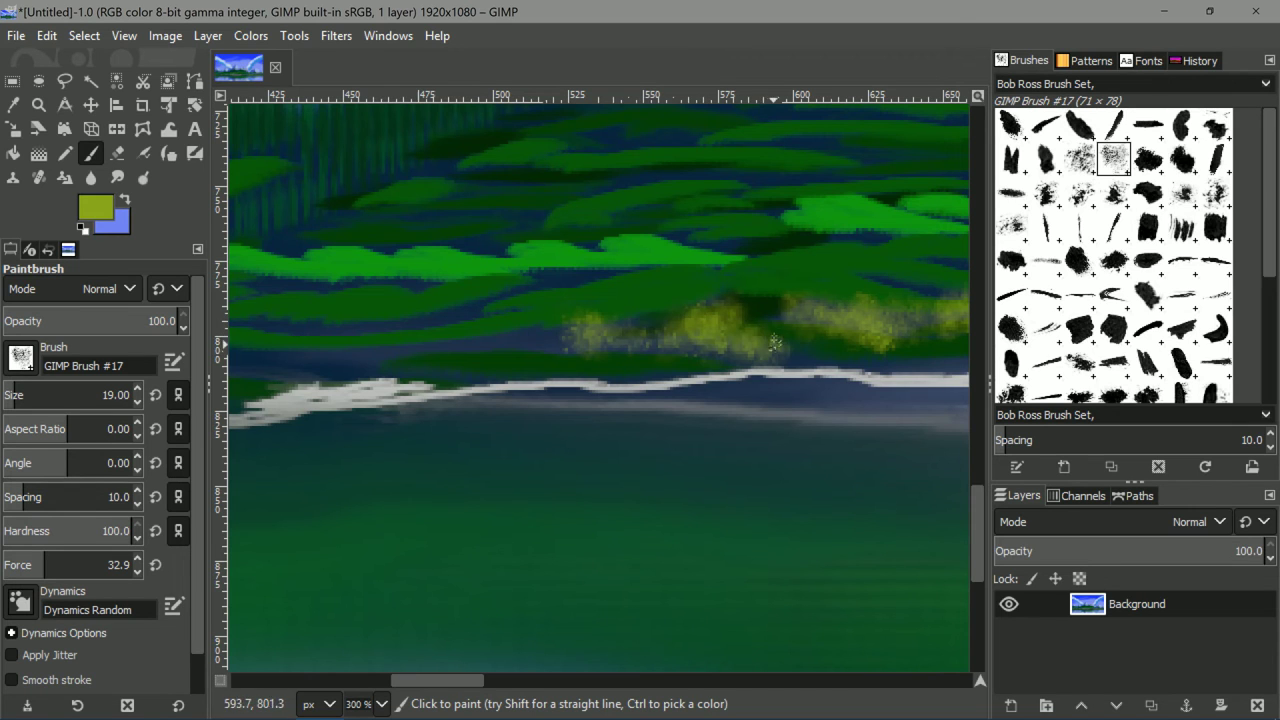
{"action": "left_click", "coordinate": [761, 306]}
{"action": "left_click_drag", "start_coordinate": [496, 321], "coordinate": [520, 319]}
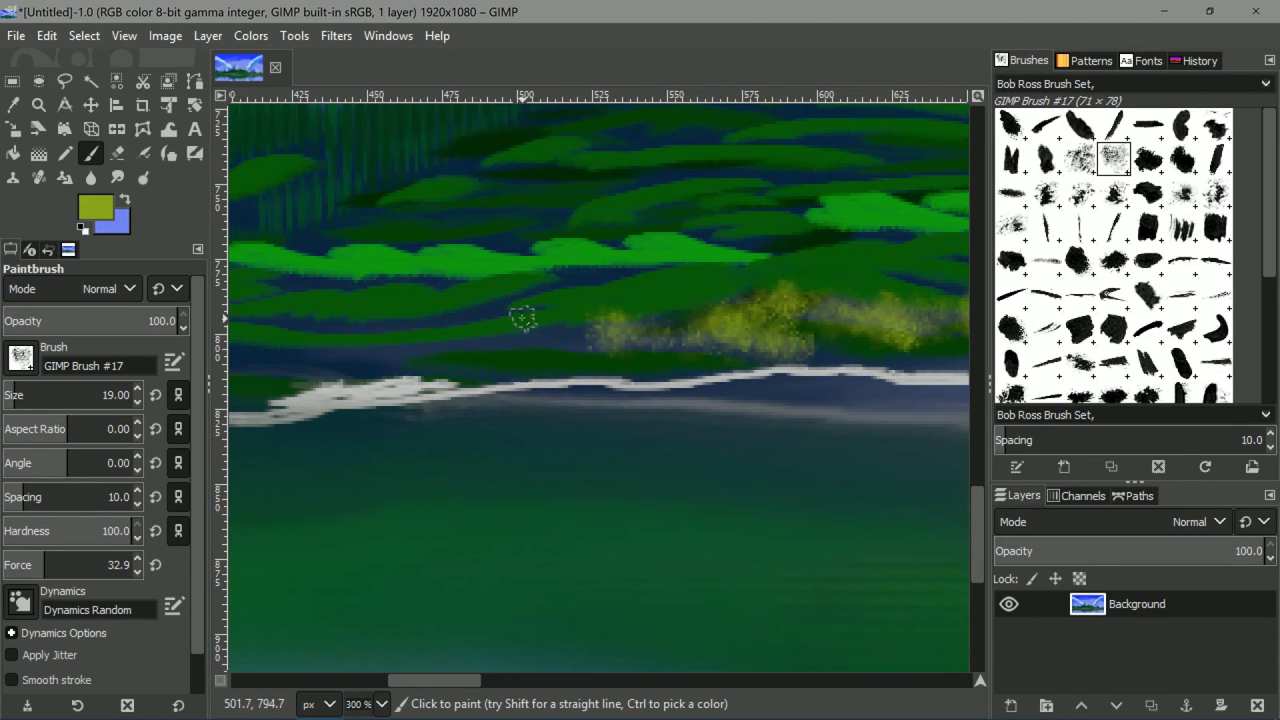
Paint an olive green bush above the shoreline at the canvas's left edge.
{"action": "scroll", "coordinate": [600, 312], "scroll_direction": "down", "scroll_amount": 2}
{"action": "left_click_drag", "start_coordinate": [609, 319], "coordinate": [819, 372]}
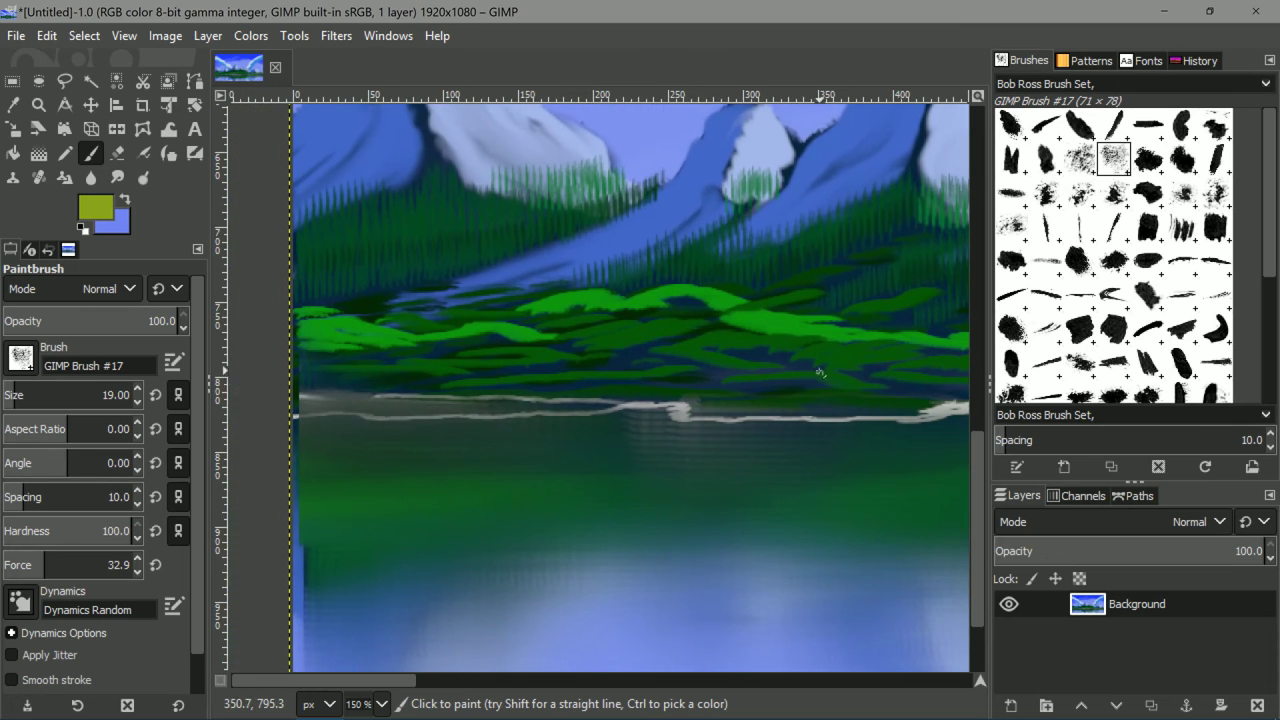
{"action": "mouse_move", "coordinate": [345, 376]}
{"action": "left_mouse_down"}
{"action": "mouse_move", "coordinate": [315, 365]}
{"action": "mouse_move", "coordinate": [315, 376]}
{"action": "mouse_move", "coordinate": [300, 350]}
{"action": "mouse_move", "coordinate": [327, 384]}
{"action": "mouse_move", "coordinate": [308, 328]}
{"action": "left_mouse_up"}
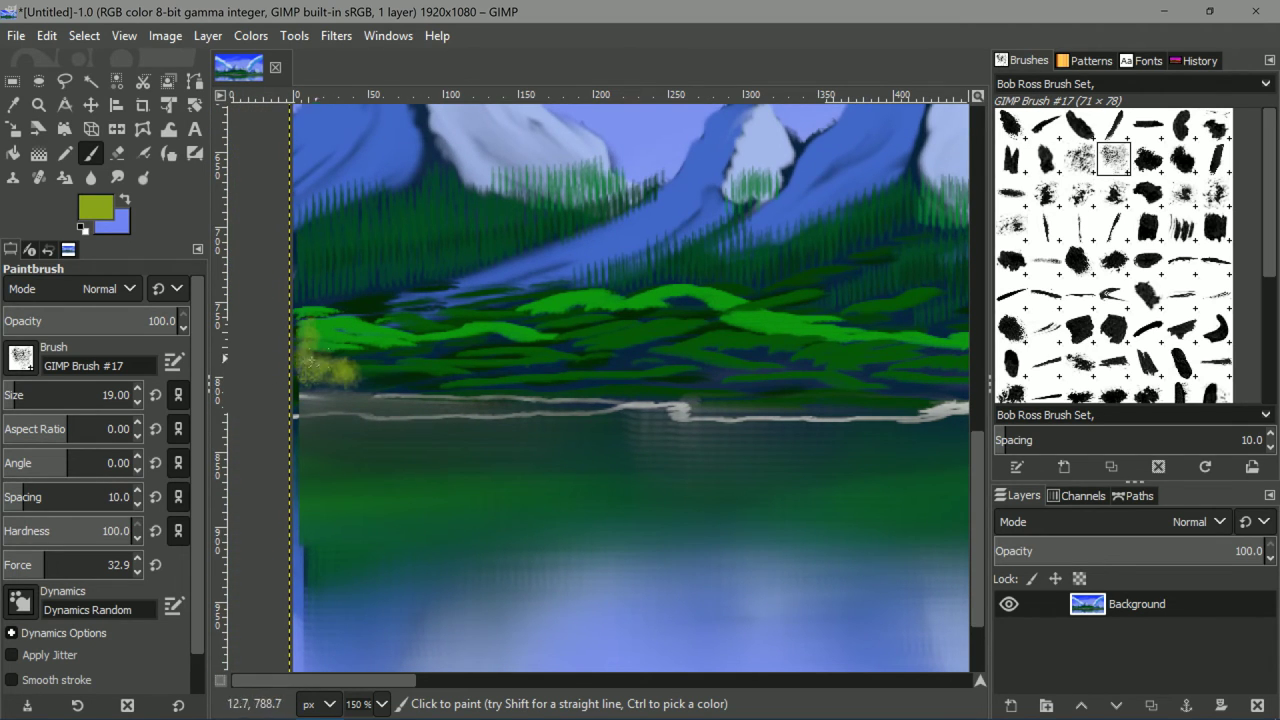
Change the foreground color to a brighter, more saturated yellow-green.
{"action": "left_click", "coordinate": [106, 212]}
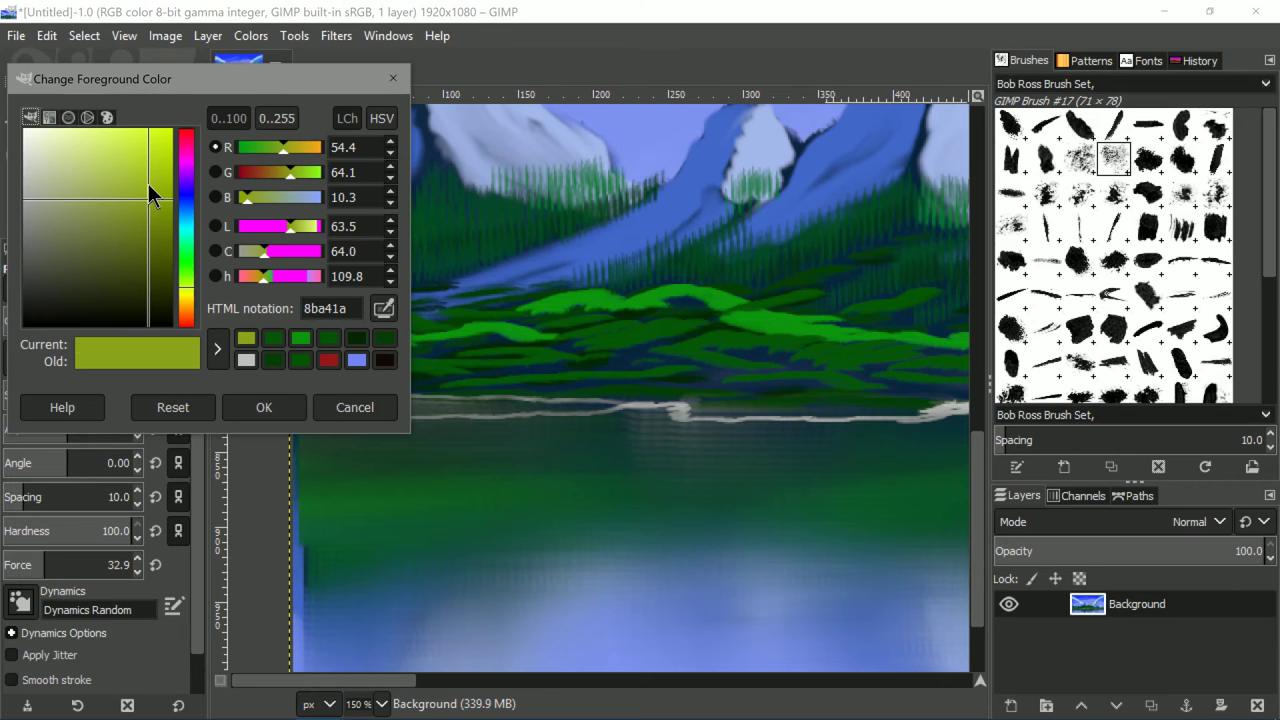
{"action": "left_click_drag", "start_coordinate": [148, 183], "coordinate": [162, 195]}
{"action": "left_click", "coordinate": [258, 407]}
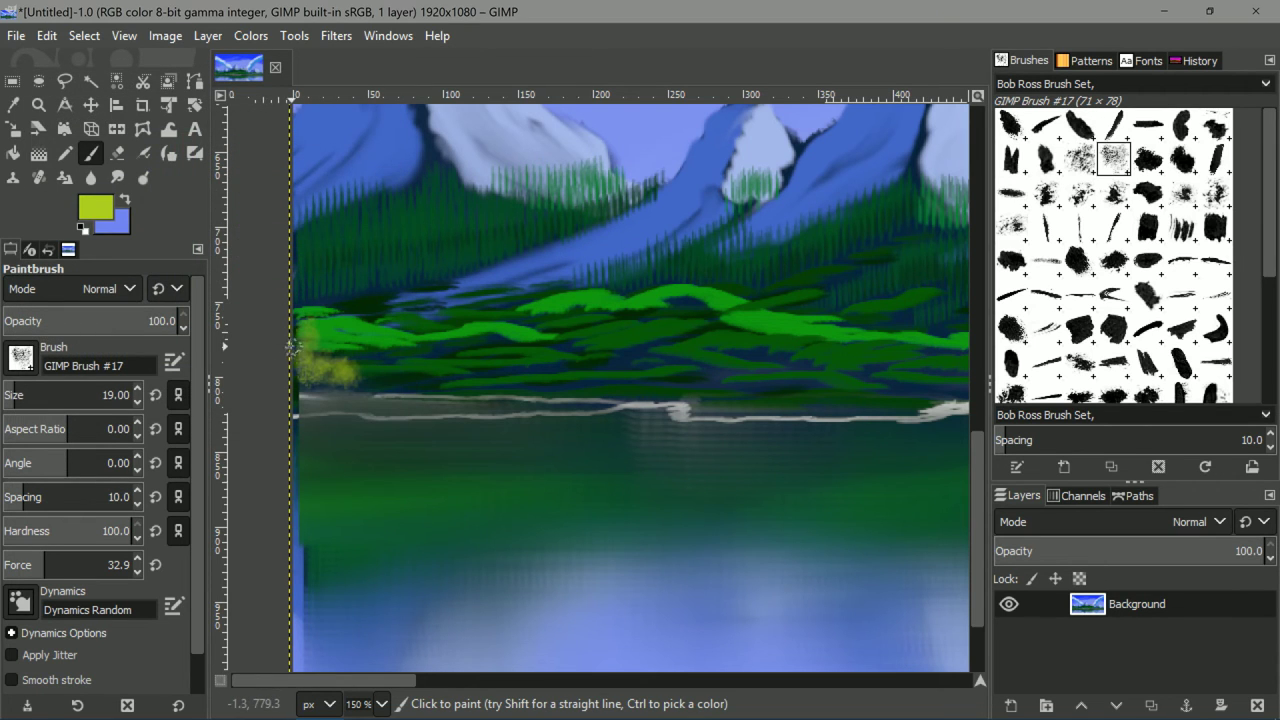
Brighten the bushes at the canvas's left edge with yellow-green and add a small bush on the nearby foothills.
{"action": "mouse_move", "coordinate": [292, 347]}
{"action": "left_mouse_down"}
{"action": "mouse_move", "coordinate": [297, 393]}
{"action": "mouse_move", "coordinate": [328, 390]}
{"action": "mouse_move", "coordinate": [308, 377]}
{"action": "mouse_move", "coordinate": [453, 381]}
{"action": "left_mouse_up"}
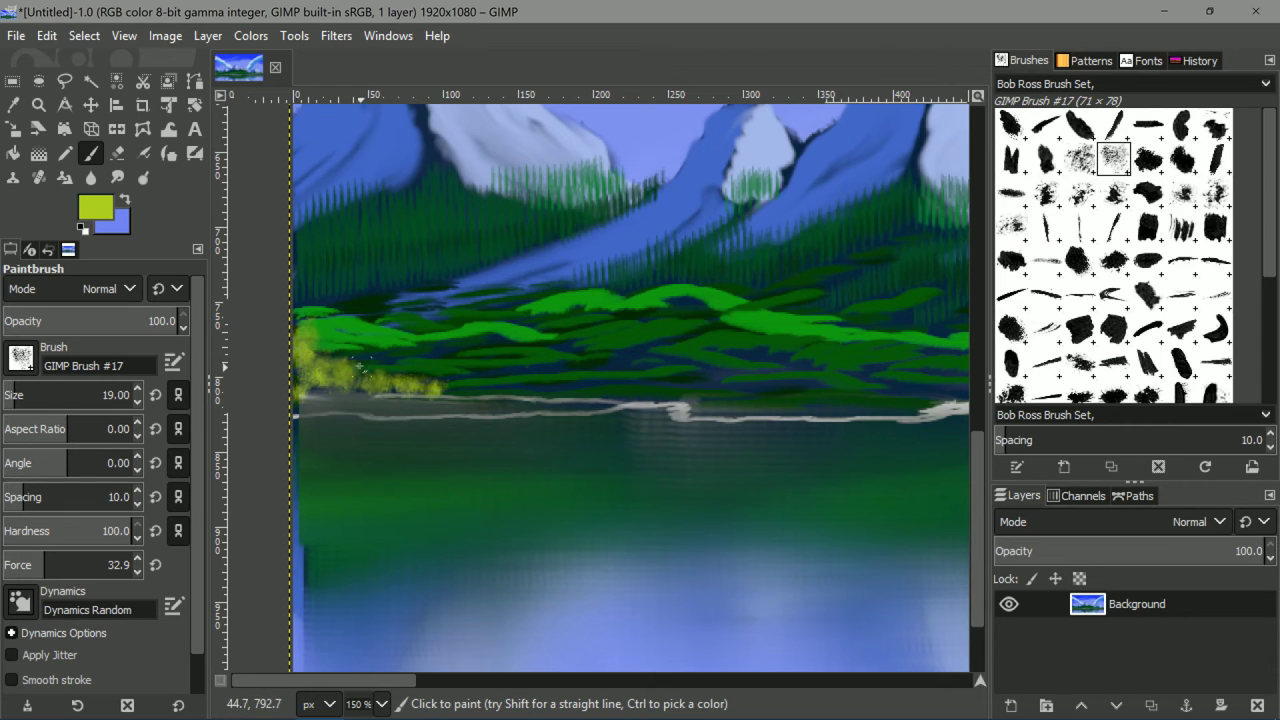
{"action": "mouse_move", "coordinate": [322, 354]}
{"action": "left_mouse_down"}
{"action": "mouse_move", "coordinate": [354, 355]}
{"action": "mouse_move", "coordinate": [369, 381]}
{"action": "mouse_move", "coordinate": [460, 388]}
{"action": "left_mouse_up"}
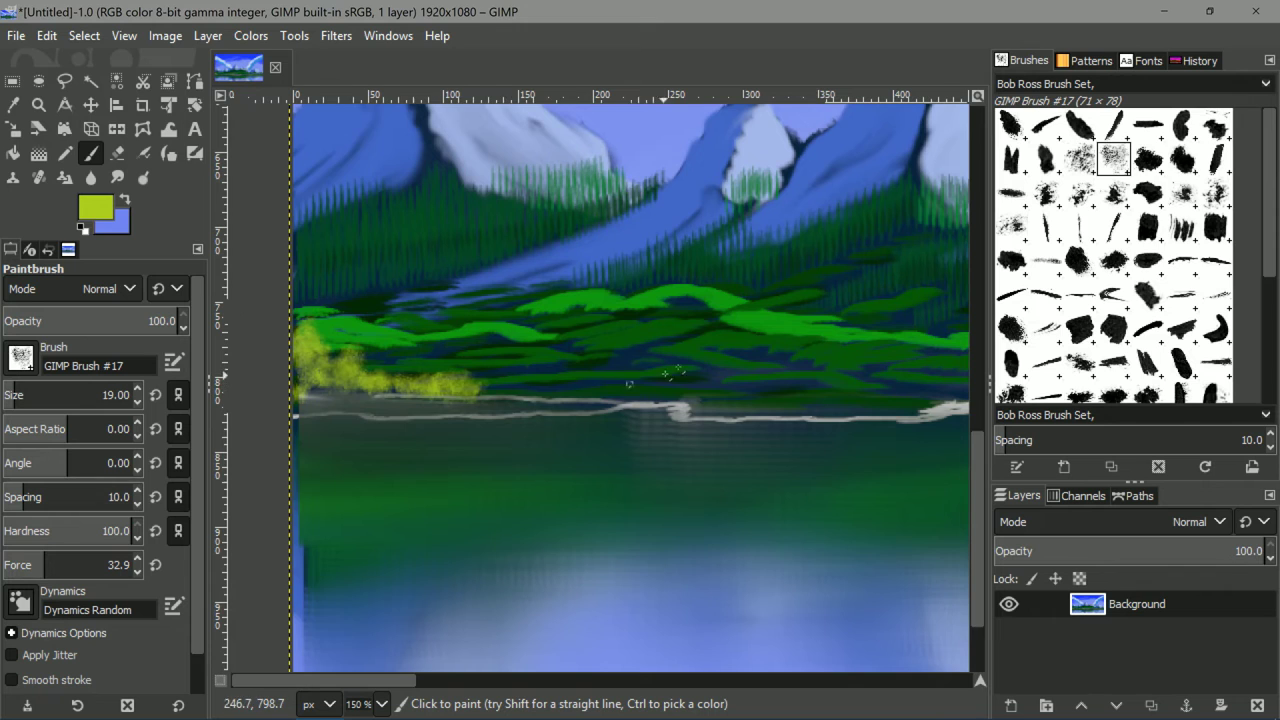
{"action": "mouse_move", "coordinate": [665, 374]}
{"action": "left_mouse_down"}
{"action": "mouse_move", "coordinate": [513, 398]}
{"action": "mouse_move", "coordinate": [480, 355]}
{"action": "mouse_move", "coordinate": [522, 362]}
{"action": "left_mouse_up"}
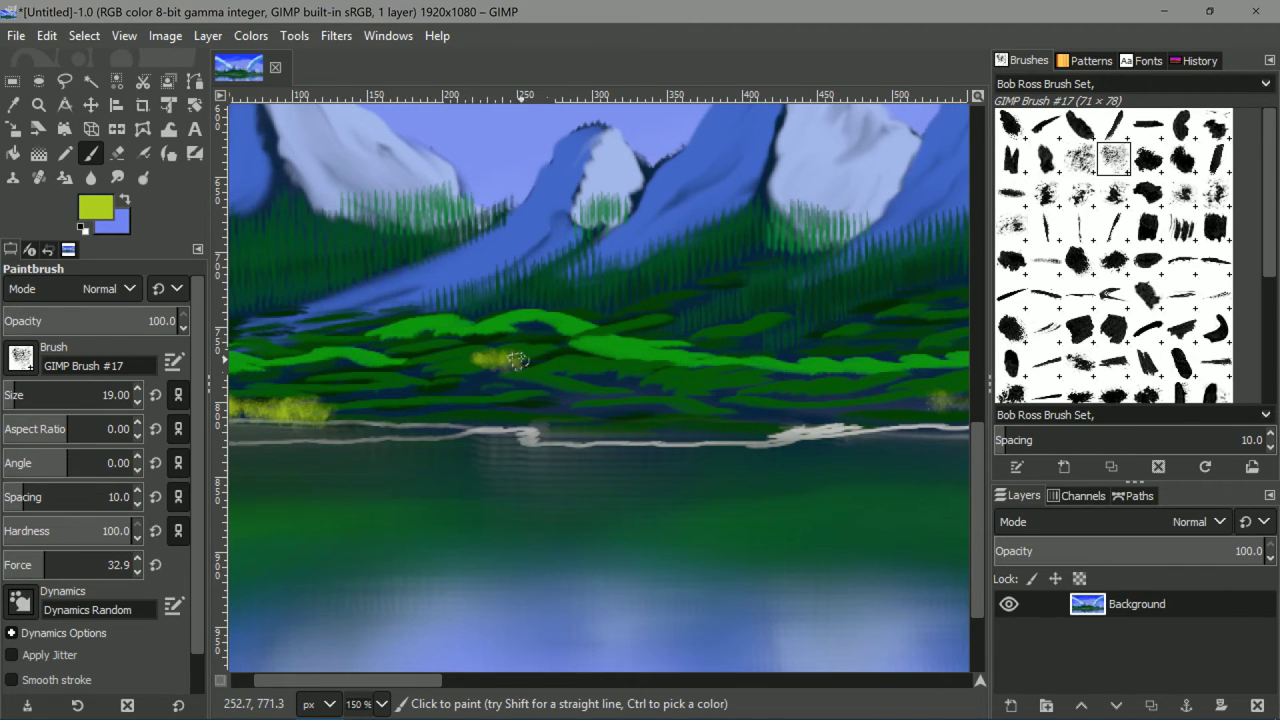
{"action": "left_click_drag", "start_coordinate": [681, 322], "coordinate": [548, 330]}
{"action": "scroll", "coordinate": [548, 330], "scroll_direction": "right", "scroll_amount": 1}
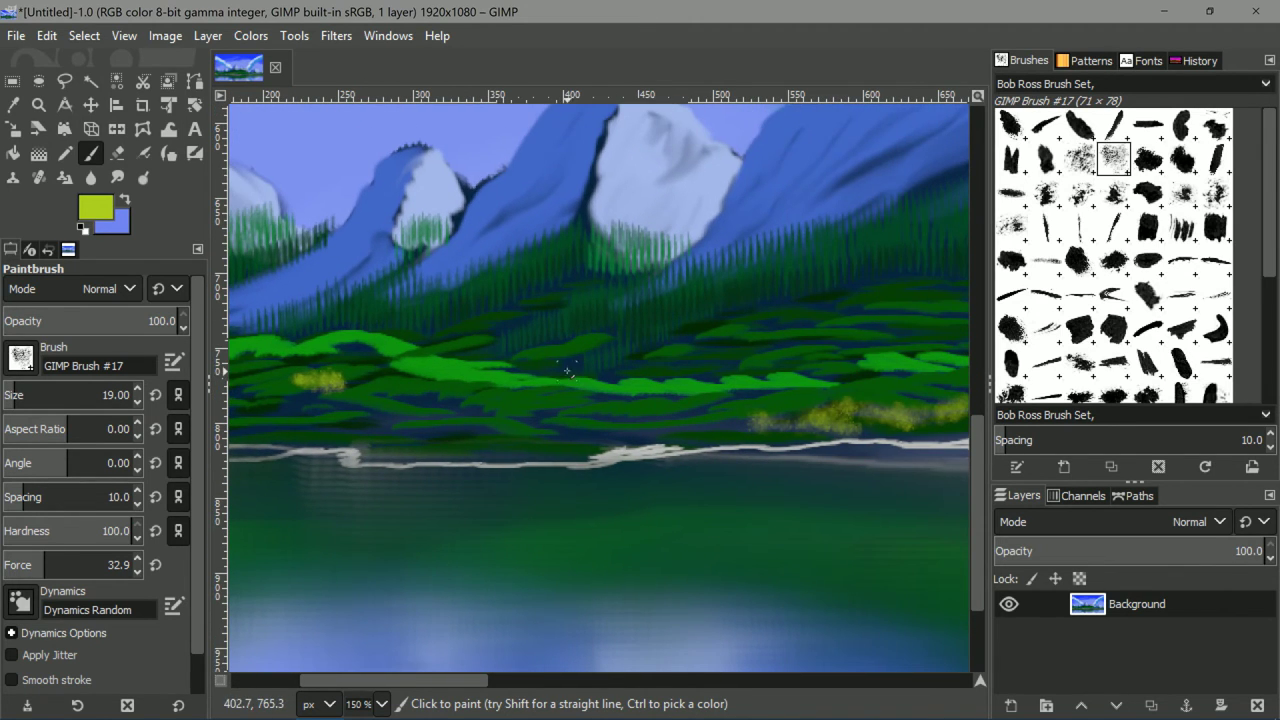
Dab small yellow-green bushes on the left-central foothills and undo the last two dabs.
{"action": "left_click", "coordinate": [599, 374]}
{"action": "left_click", "coordinate": [640, 361]}
{"action": "left_click", "coordinate": [670, 347]}
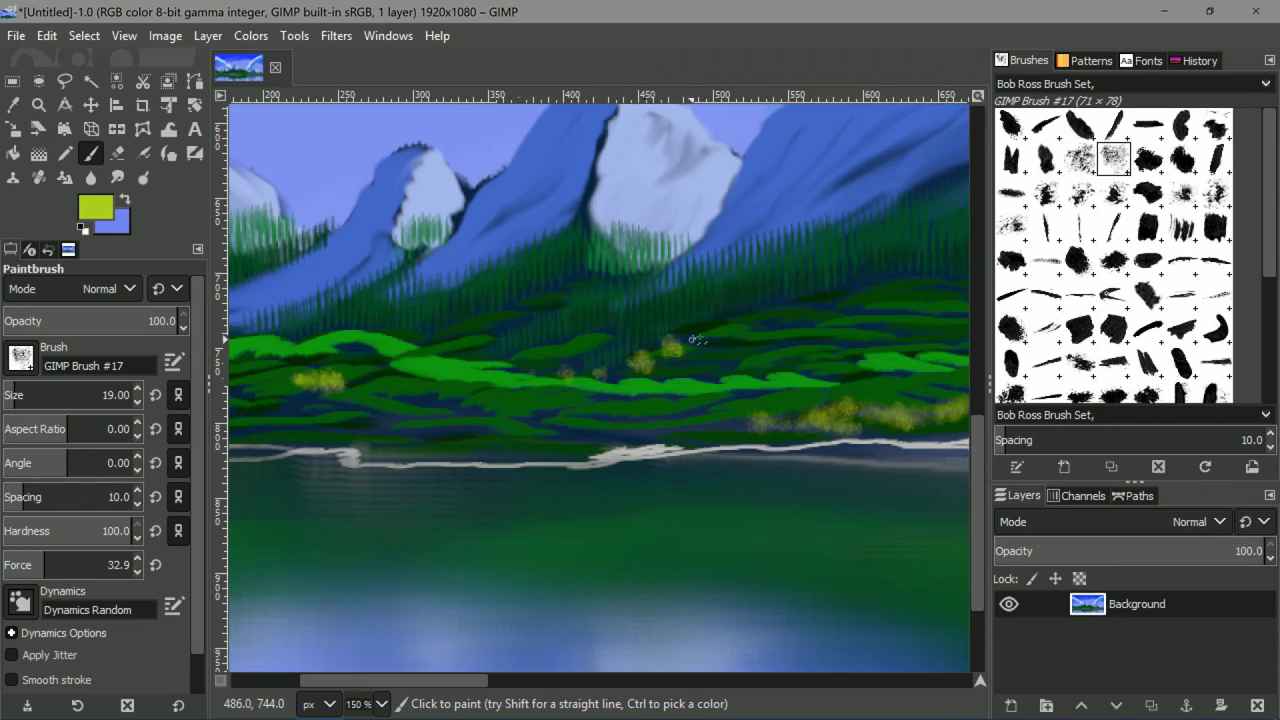
{"action": "key", "text": "ctrl+z"}
{"action": "key", "text": "ctrl+z"}
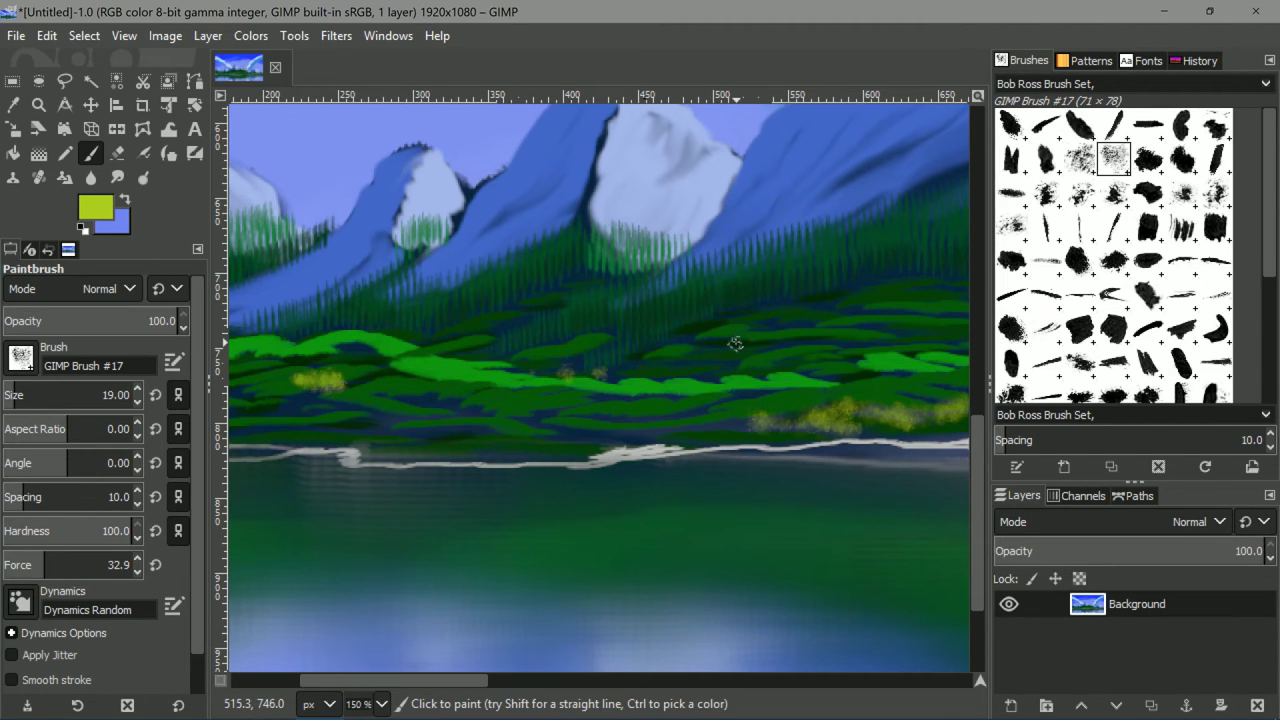
Paint two rounded yellow-green bushes just above the shoreline to the right of the painting's center.
{"action": "scroll", "coordinate": [686, 349], "scroll_direction": "right", "scroll_amount": 4}
{"action": "scroll", "coordinate": [720, 369], "scroll_direction": "down", "scroll_amount": 1}
{"action": "scroll", "coordinate": [700, 355], "scroll_direction": "right", "scroll_amount": 10}
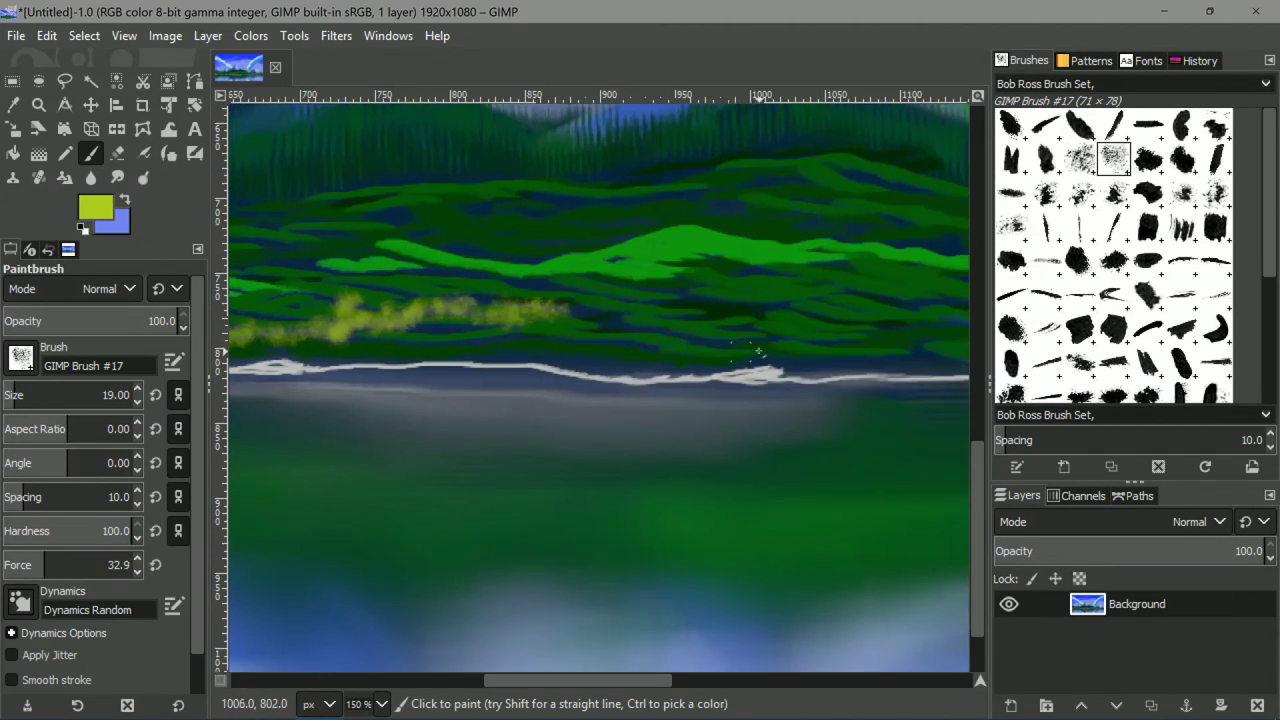
{"action": "mouse_move", "coordinate": [622, 340]}
{"action": "left_mouse_down"}
{"action": "mouse_move", "coordinate": [635, 309]}
{"action": "mouse_move", "coordinate": [672, 330]}
{"action": "mouse_move", "coordinate": [651, 338]}
{"action": "mouse_move", "coordinate": [646, 318]}
{"action": "mouse_move", "coordinate": [620, 322]}
{"action": "mouse_move", "coordinate": [678, 321]}
{"action": "mouse_move", "coordinate": [661, 296]}
{"action": "mouse_move", "coordinate": [675, 263]}
{"action": "mouse_move", "coordinate": [712, 265]}
{"action": "mouse_move", "coordinate": [720, 286]}
{"action": "mouse_move", "coordinate": [702, 320]}
{"action": "mouse_move", "coordinate": [693, 287]}
{"action": "left_mouse_up"}
{"action": "scroll", "coordinate": [675, 322], "scroll_direction": "right", "scroll_amount": 4}
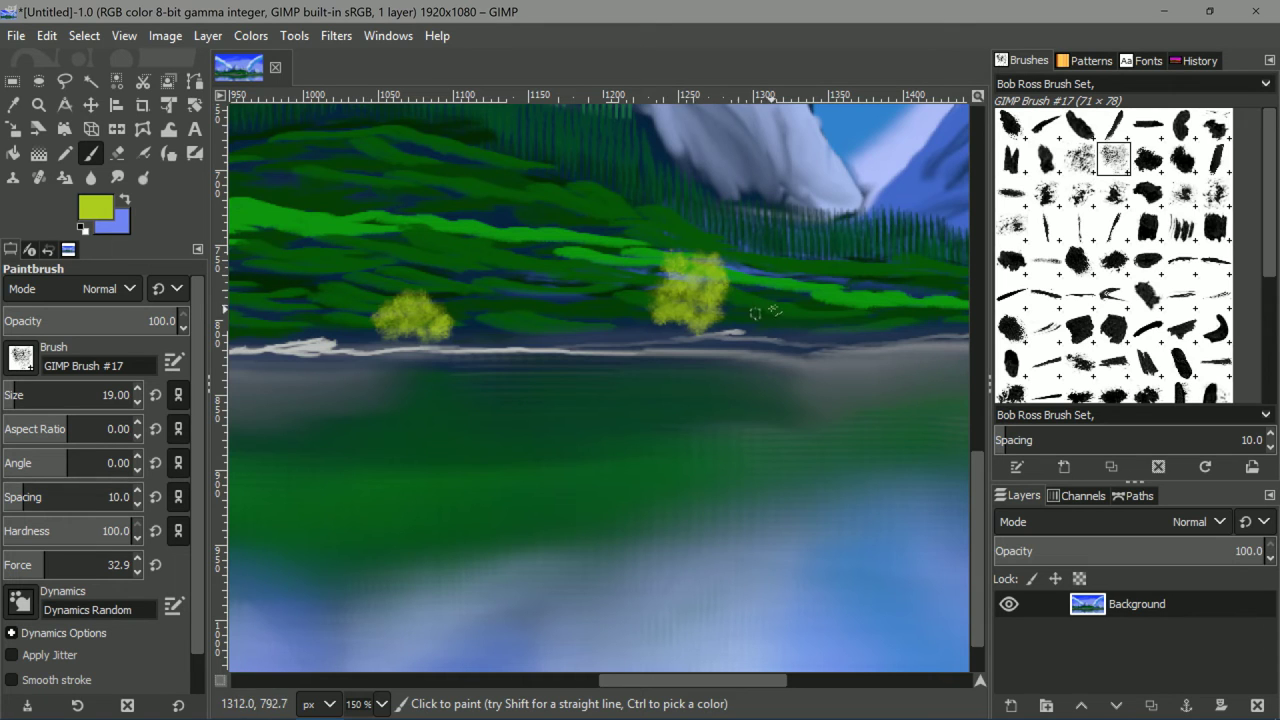
Paint a row of small yellow-green bushes above the shoreline across the right-hand foothills to the canvas's edge.
{"action": "scroll", "coordinate": [755, 313], "scroll_direction": "right", "scroll_amount": 4}
{"action": "scroll", "coordinate": [755, 313], "scroll_direction": "up", "scroll_amount": 1}
{"action": "scroll", "coordinate": [708, 318], "scroll_direction": "right", "scroll_amount": 1}
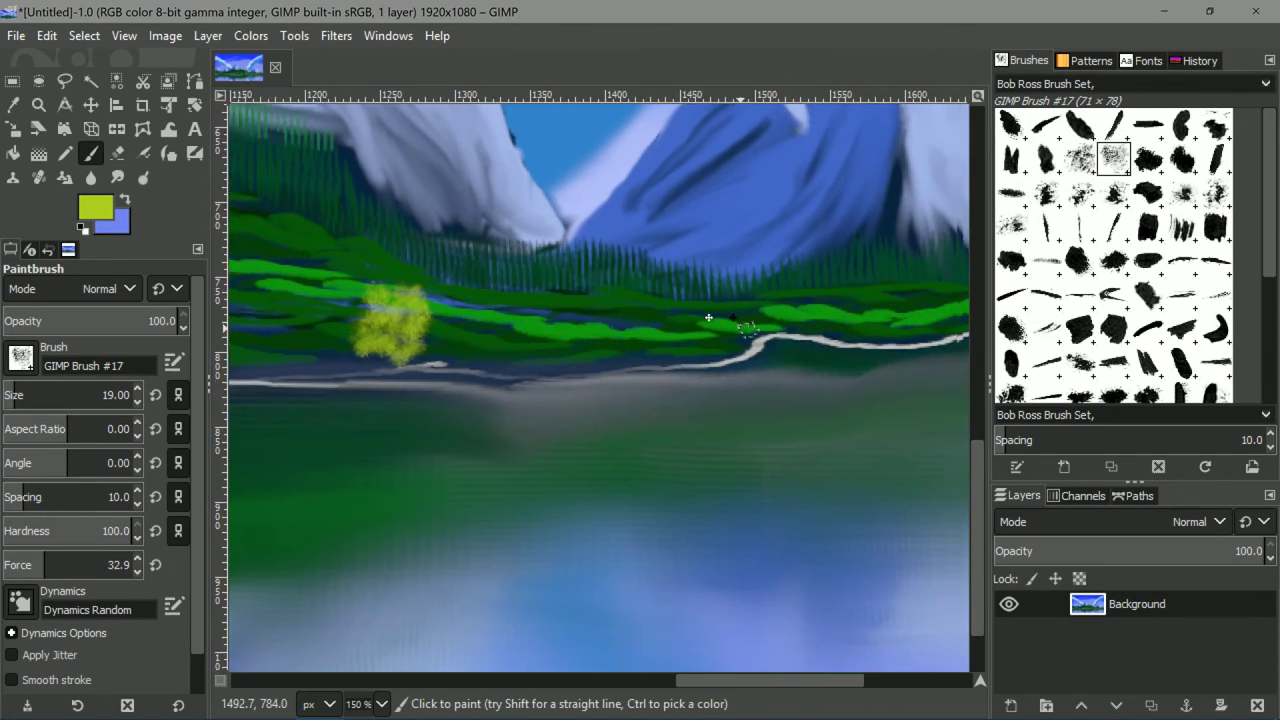
{"action": "scroll", "coordinate": [749, 328], "scroll_direction": "right", "scroll_amount": 2}
{"action": "mouse_move", "coordinate": [560, 330]}
{"action": "left_mouse_down"}
{"action": "mouse_move", "coordinate": [558, 293]}
{"action": "mouse_move", "coordinate": [581, 292]}
{"action": "mouse_move", "coordinate": [587, 327]}
{"action": "left_mouse_up"}
{"action": "scroll", "coordinate": [587, 327], "scroll_direction": "right", "scroll_amount": 2}
{"action": "mouse_move", "coordinate": [806, 317]}
{"action": "left_mouse_down"}
{"action": "mouse_move", "coordinate": [825, 342]}
{"action": "mouse_move", "coordinate": [800, 328]}
{"action": "mouse_move", "coordinate": [777, 344]}
{"action": "mouse_move", "coordinate": [842, 338]}
{"action": "mouse_move", "coordinate": [560, 363]}
{"action": "mouse_move", "coordinate": [784, 374]}
{"action": "left_mouse_up"}
{"action": "scroll", "coordinate": [810, 340], "scroll_direction": "right", "scroll_amount": 4}
{"action": "scroll", "coordinate": [810, 340], "scroll_direction": "up", "scroll_amount": 1}
{"action": "mouse_move", "coordinate": [692, 382]}
{"action": "left_mouse_down"}
{"action": "mouse_move", "coordinate": [681, 387]}
{"action": "mouse_move", "coordinate": [694, 381]}
{"action": "left_mouse_up"}
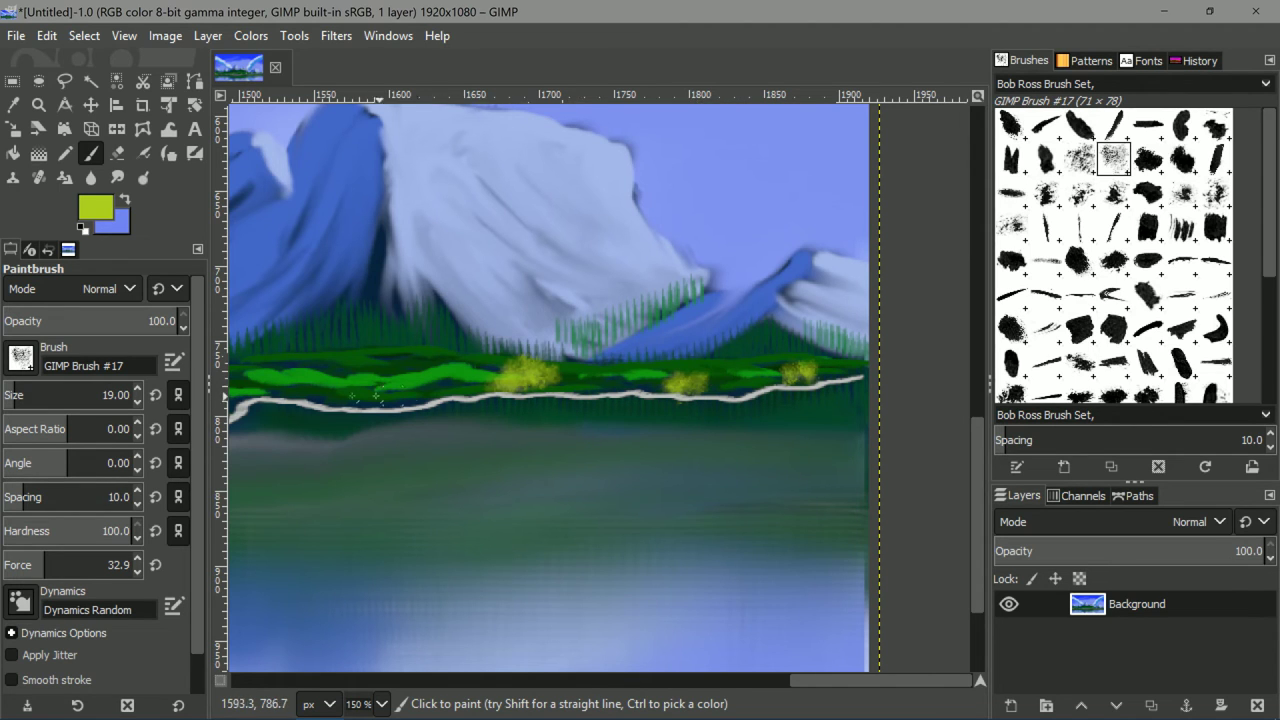
{"action": "scroll", "coordinate": [516, 390], "scroll_direction": "left", "scroll_amount": 2}
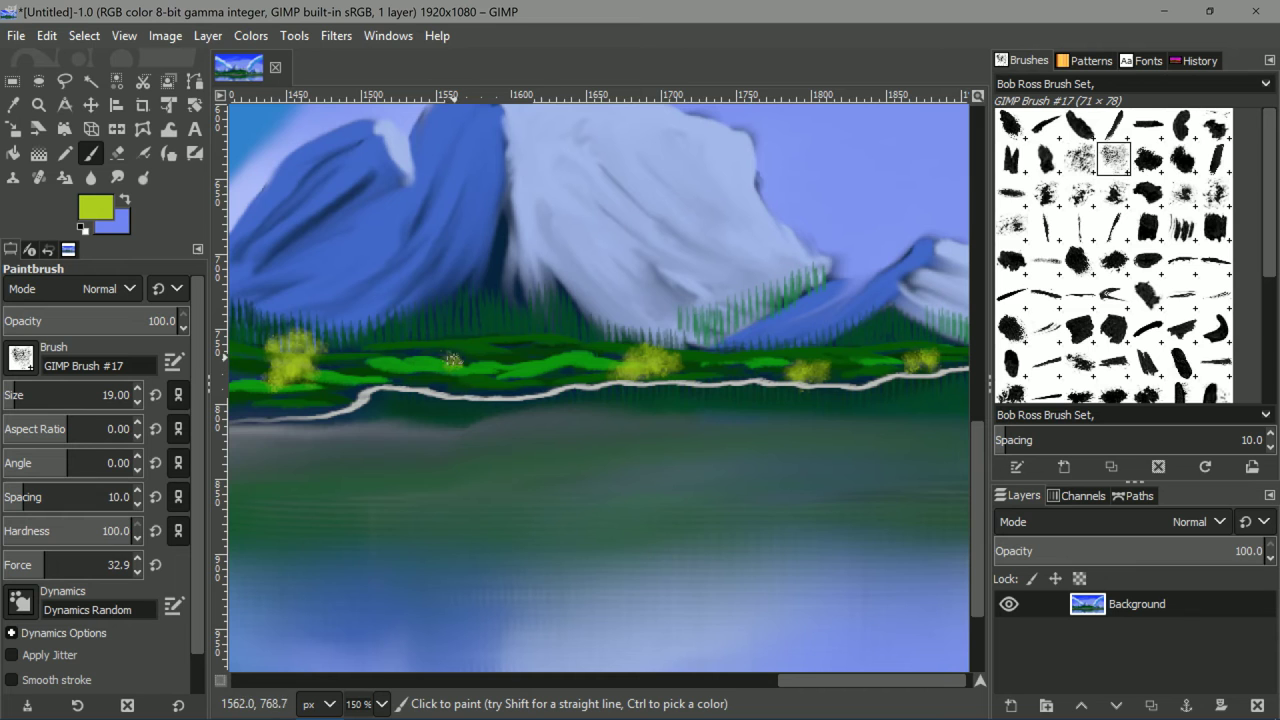
Paint a small yellow-green bush on the central foothills, above the existing line of shoreline bushes.
{"action": "scroll", "coordinate": [452, 358], "scroll_direction": "down", "scroll_amount": 3, "text": "ctrl"}
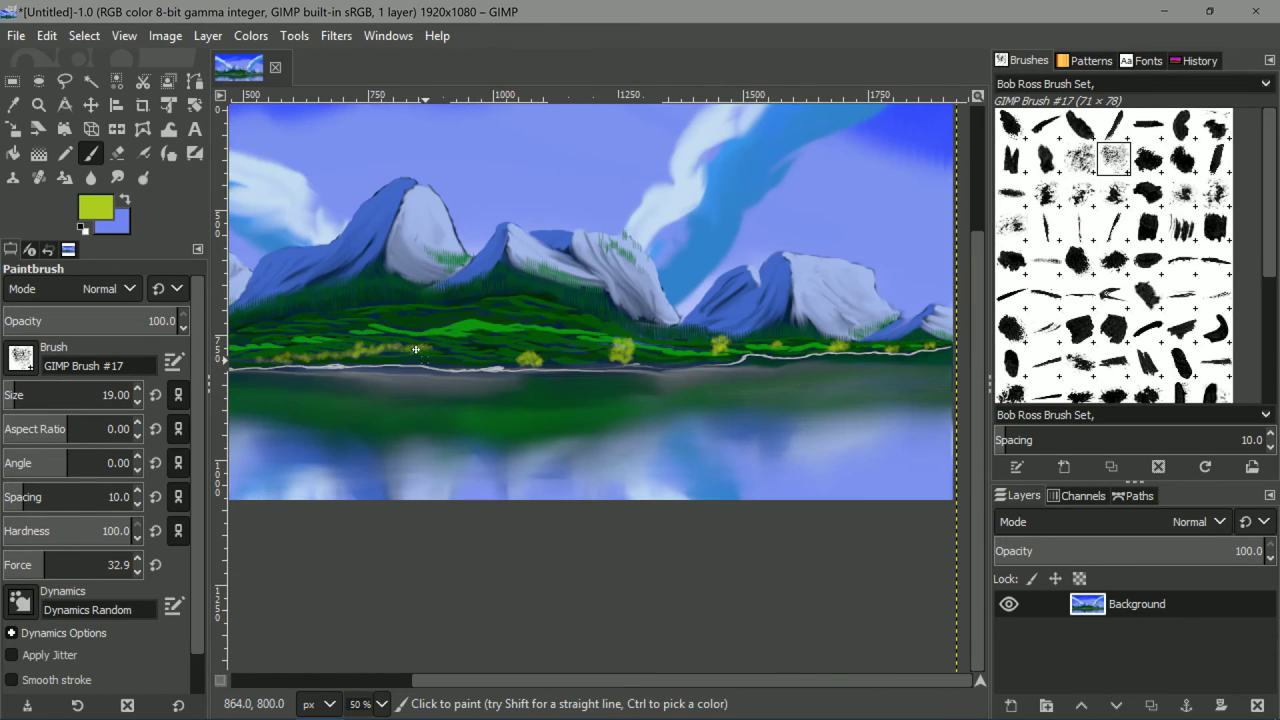
{"action": "scroll", "coordinate": [562, 367], "scroll_direction": "up", "scroll_amount": 3, "text": "ctrl"}
{"action": "scroll", "coordinate": [562, 367], "scroll_direction": "down", "scroll_amount": 3, "text": "ctrl"}
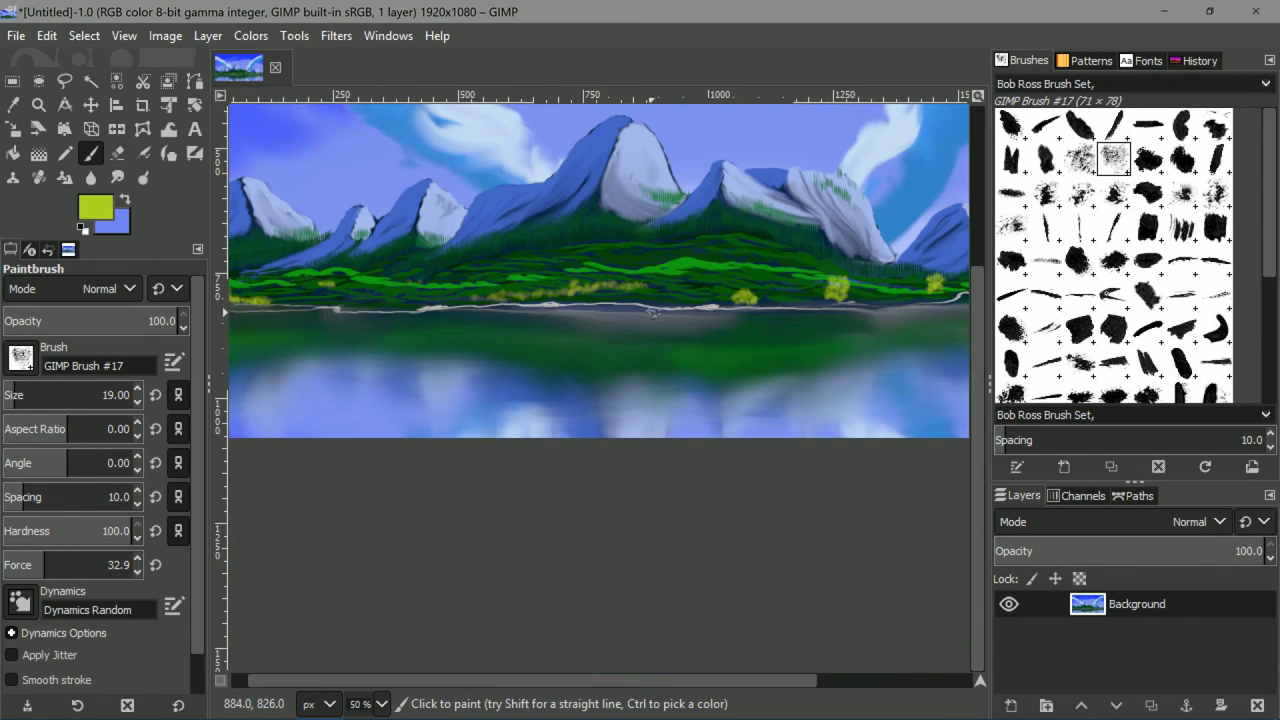
{"action": "scroll", "coordinate": [650, 258], "scroll_direction": "up", "scroll_amount": 3, "text": "ctrl"}
{"action": "left_click_drag", "start_coordinate": [565, 282], "coordinate": [635, 275]}
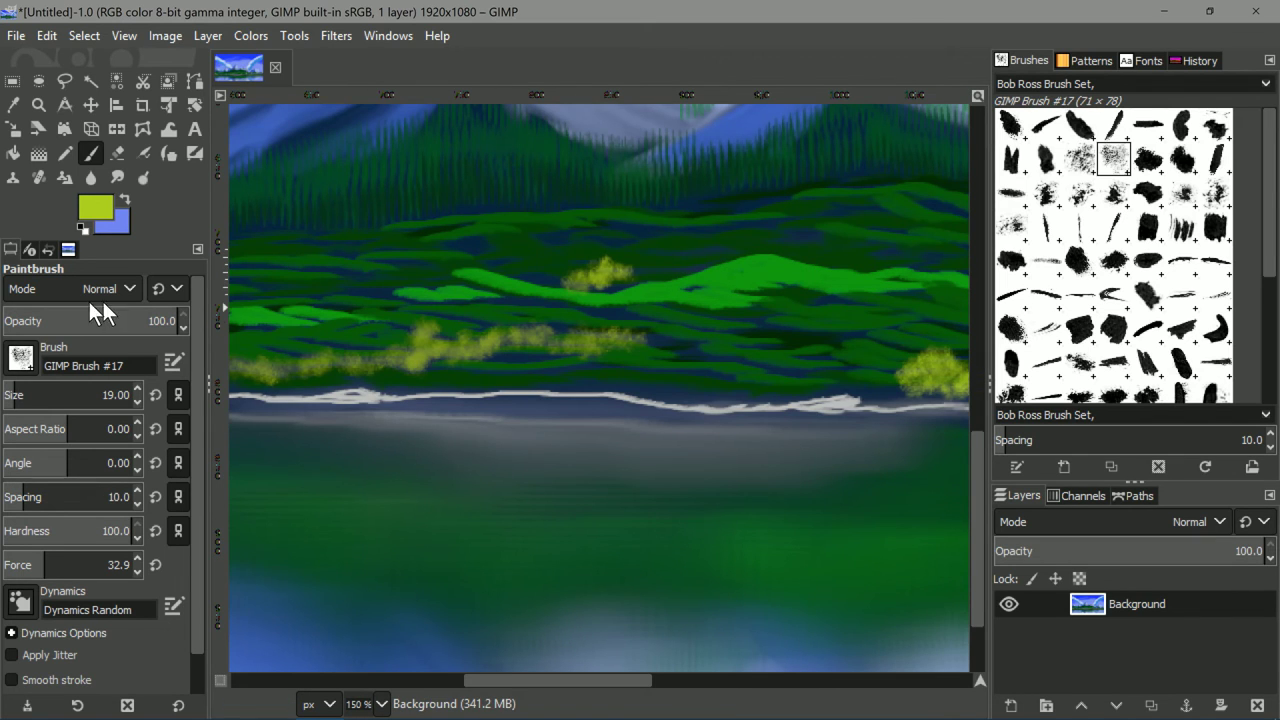
Change the foreground color to the darker olive 6a7e11.
{"action": "left_click", "coordinate": [90, 208]}
{"action": "left_click_drag", "start_coordinate": [145, 220], "coordinate": [153, 228]}
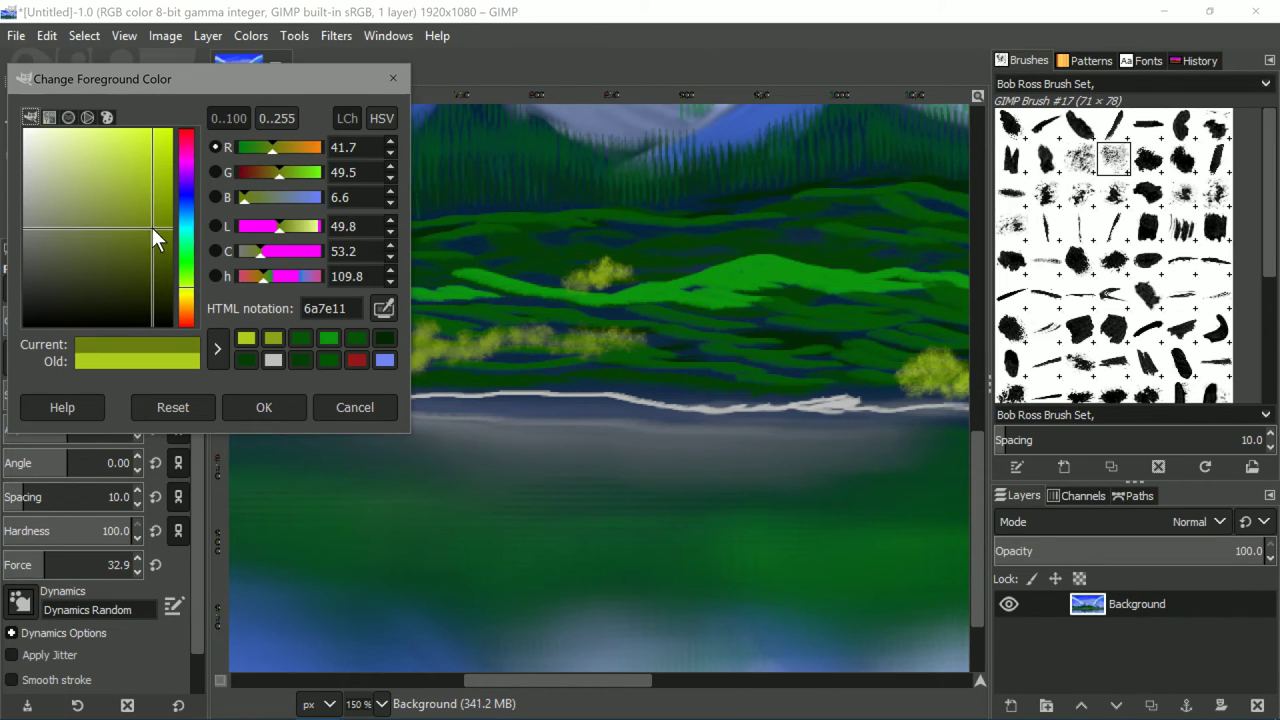
{"action": "left_click", "coordinate": [266, 405]}
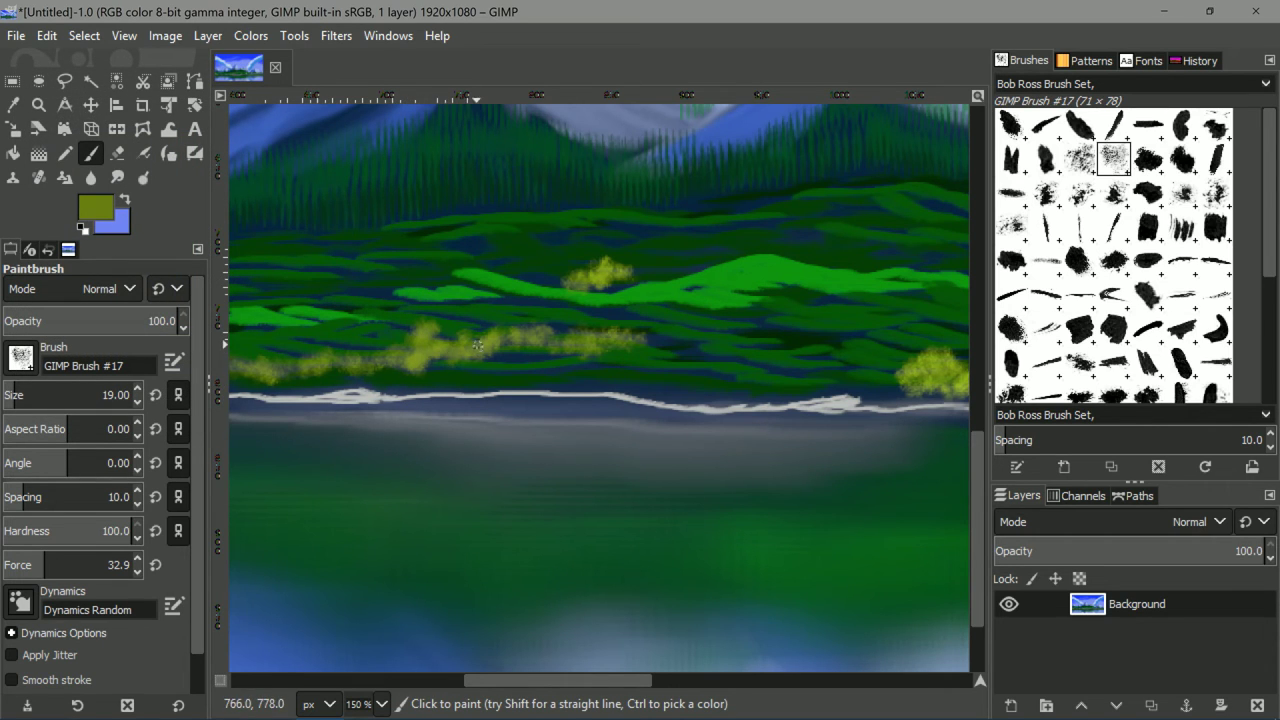
Shade the yellow-green bushes from the central foothills to the right shoreline with dark olive.
{"action": "scroll", "coordinate": [660, 383], "scroll_direction": "right", "scroll_amount": 3}
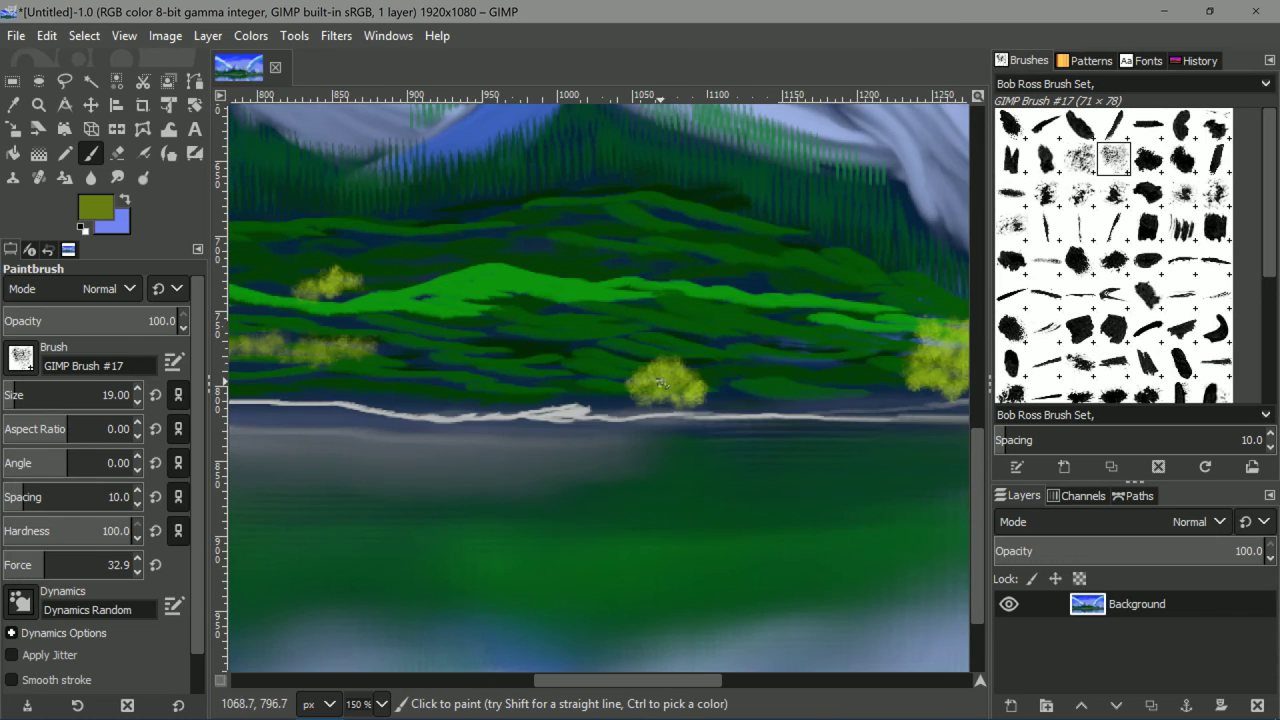
{"action": "scroll", "coordinate": [672, 388], "scroll_direction": "right", "scroll_amount": 3}
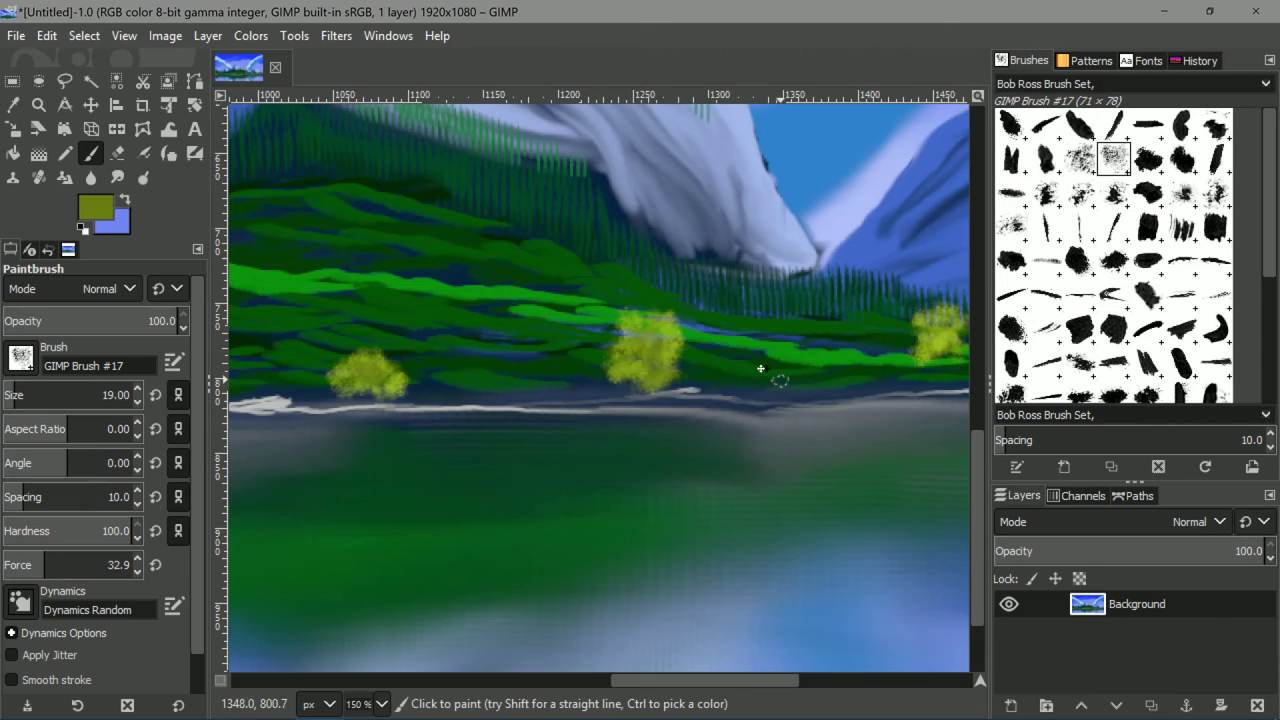
{"action": "scroll", "coordinate": [771, 378], "scroll_direction": "right", "scroll_amount": 3}
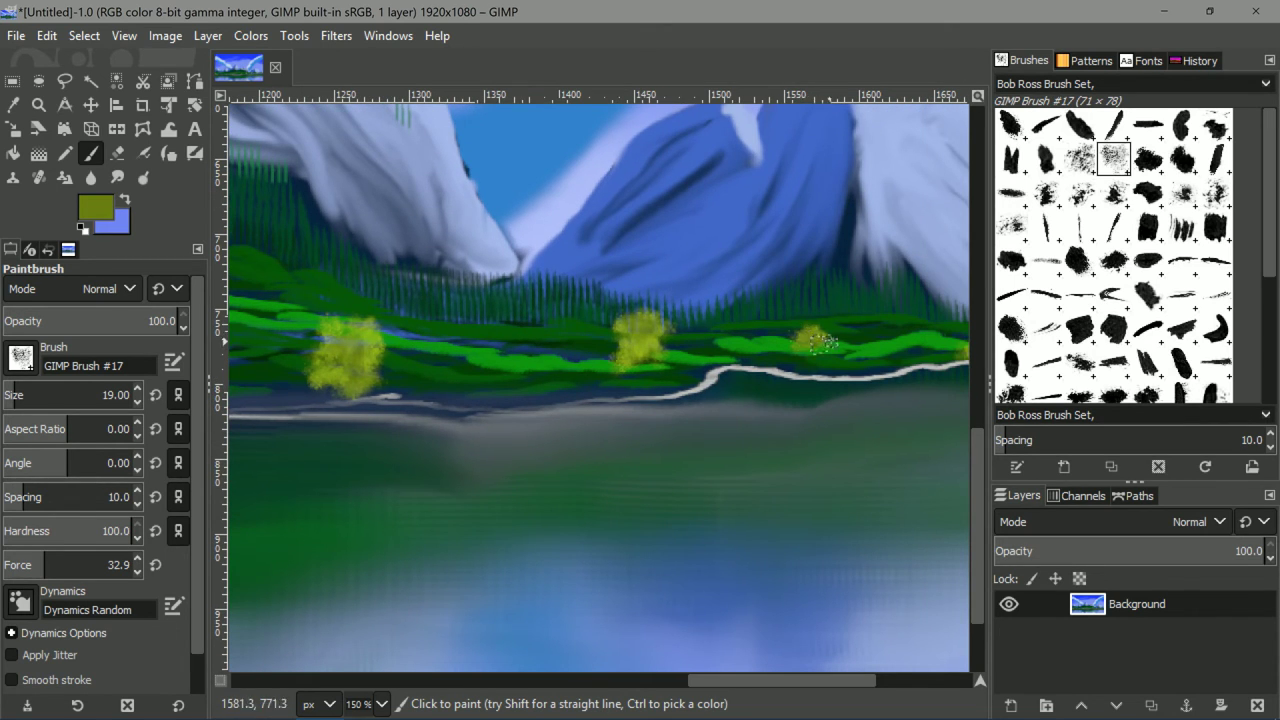
{"action": "scroll", "coordinate": [820, 343], "scroll_direction": "right", "scroll_amount": 1}
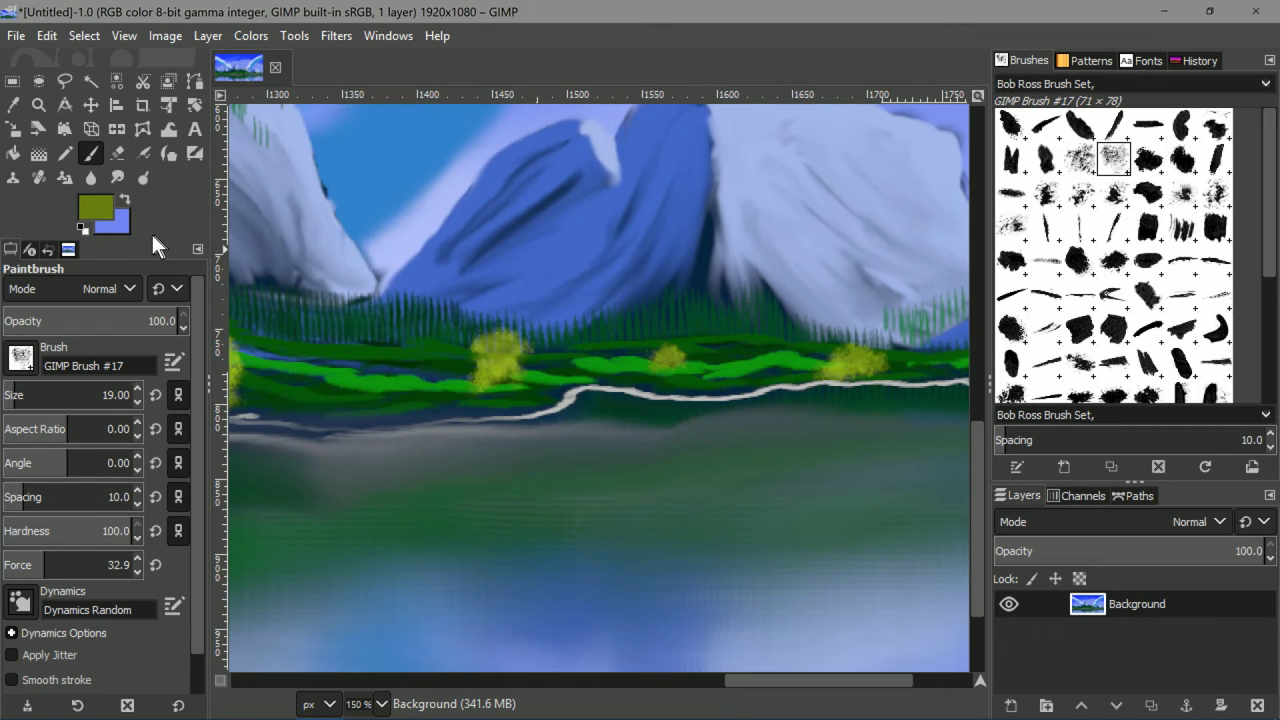
Change the foreground color to the very dark olive 424f0c.
{"action": "left_click", "coordinate": [108, 212]}
{"action": "left_click", "coordinate": [150, 264]}
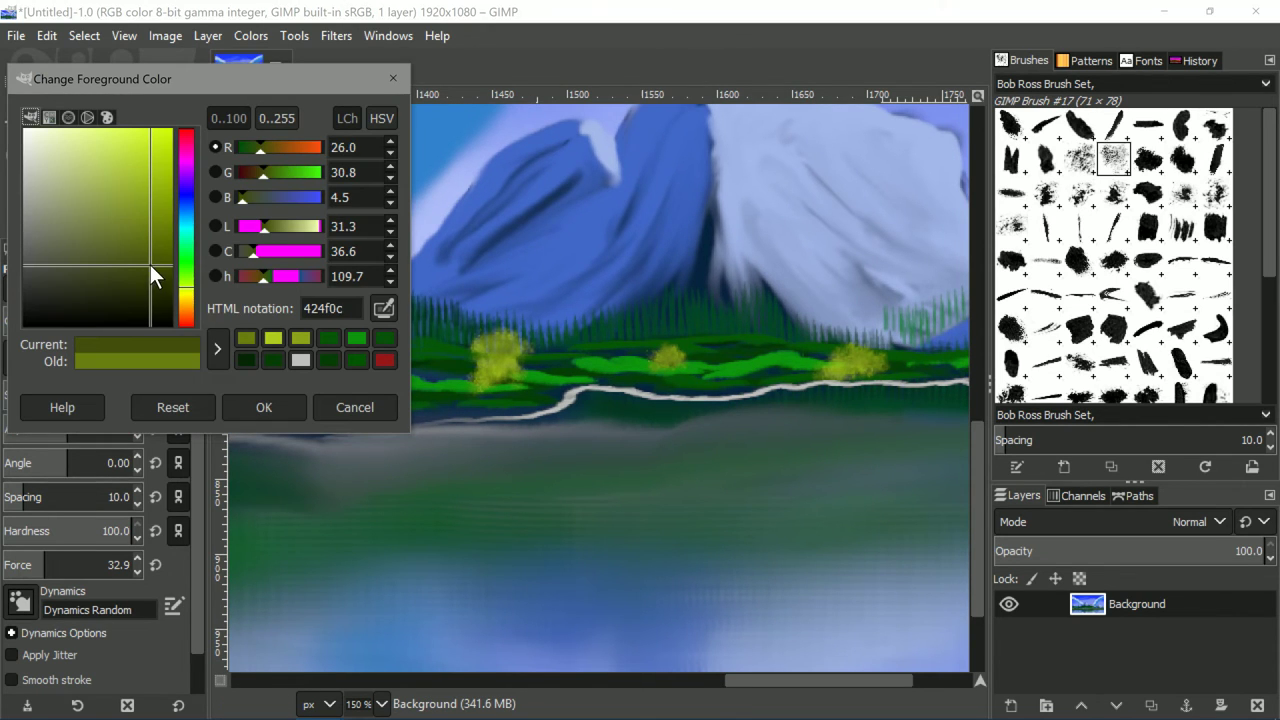
{"action": "left_click", "coordinate": [250, 400]}
Speckle dark olive undergrowth between the bushes on the foothills at the painting's right side.
{"action": "scroll", "coordinate": [720, 321], "scroll_direction": "right", "scroll_amount": 2}
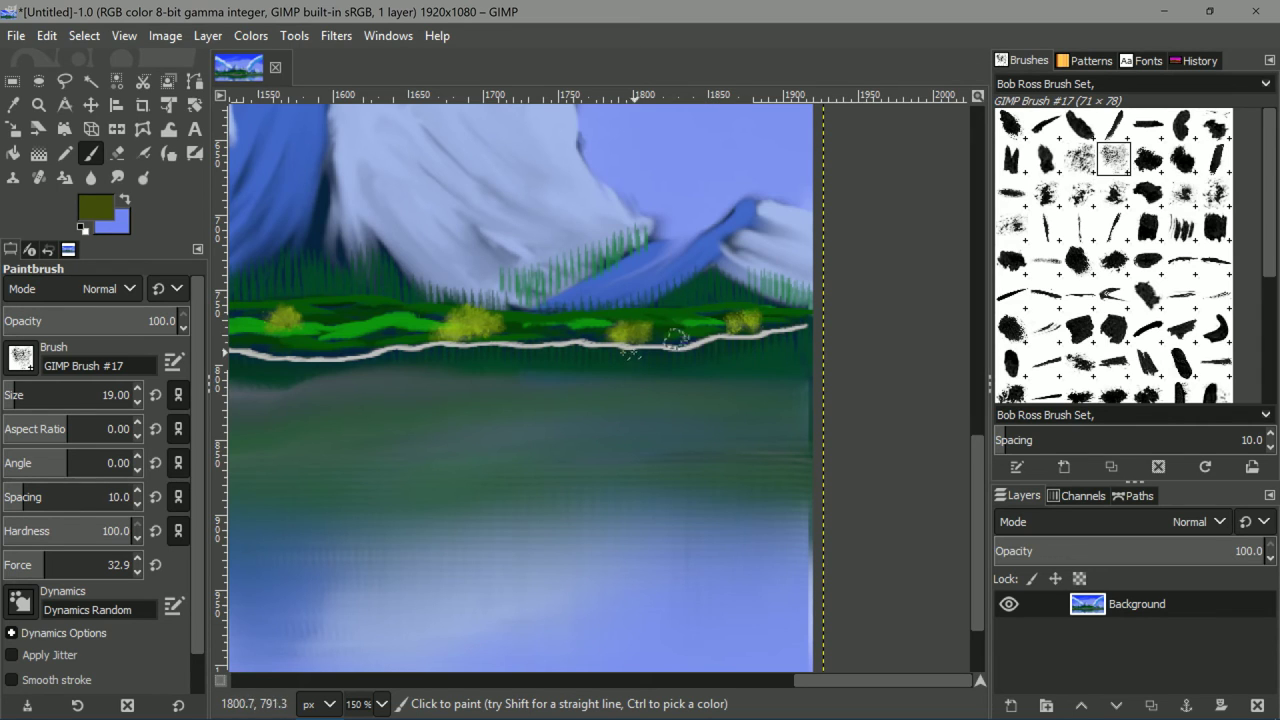
{"action": "mouse_move", "coordinate": [595, 323]}
{"action": "left_mouse_down"}
{"action": "mouse_move", "coordinate": [534, 329]}
{"action": "mouse_move", "coordinate": [619, 324]}
{"action": "mouse_move", "coordinate": [462, 331]}
{"action": "mouse_move", "coordinate": [619, 318]}
{"action": "left_mouse_up"}
{"action": "mouse_move", "coordinate": [712, 322]}
{"action": "left_mouse_down"}
{"action": "mouse_move", "coordinate": [780, 314]}
{"action": "mouse_move", "coordinate": [733, 326]}
{"action": "left_mouse_up"}
{"action": "scroll", "coordinate": [640, 326], "scroll_direction": "left", "scroll_amount": 5}
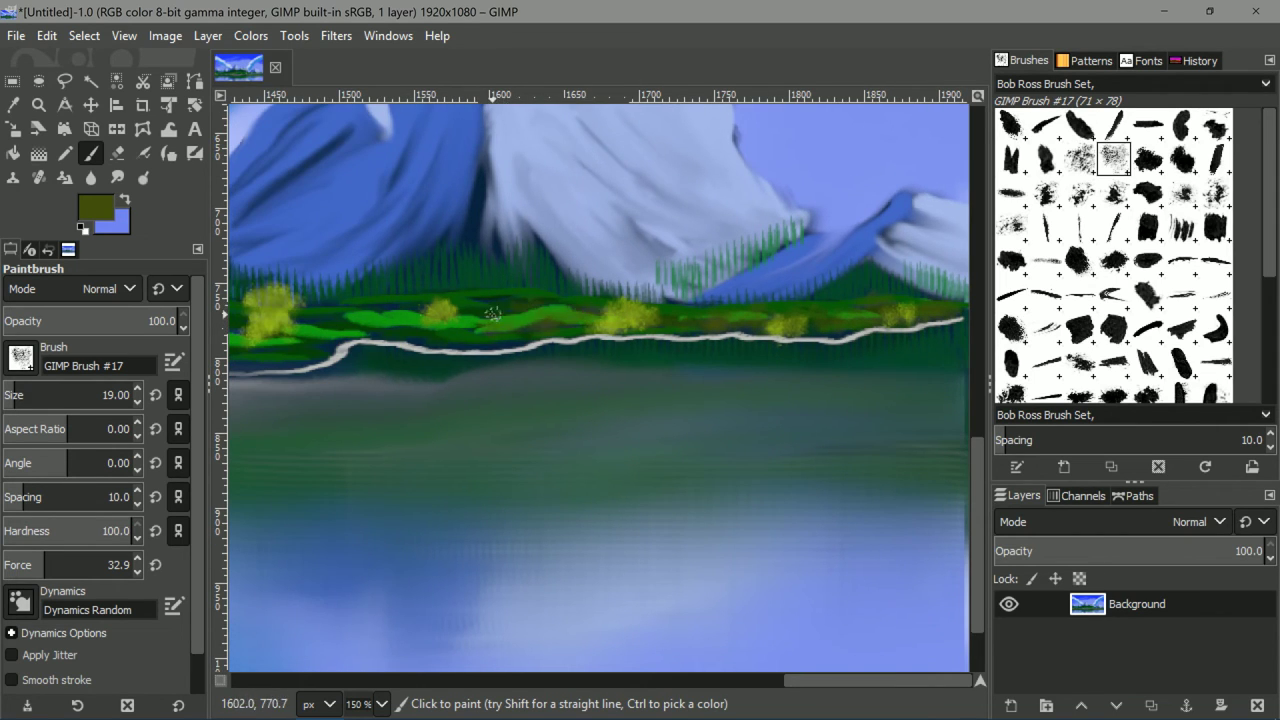
{"action": "scroll", "coordinate": [420, 316], "scroll_direction": "left", "scroll_amount": 7}
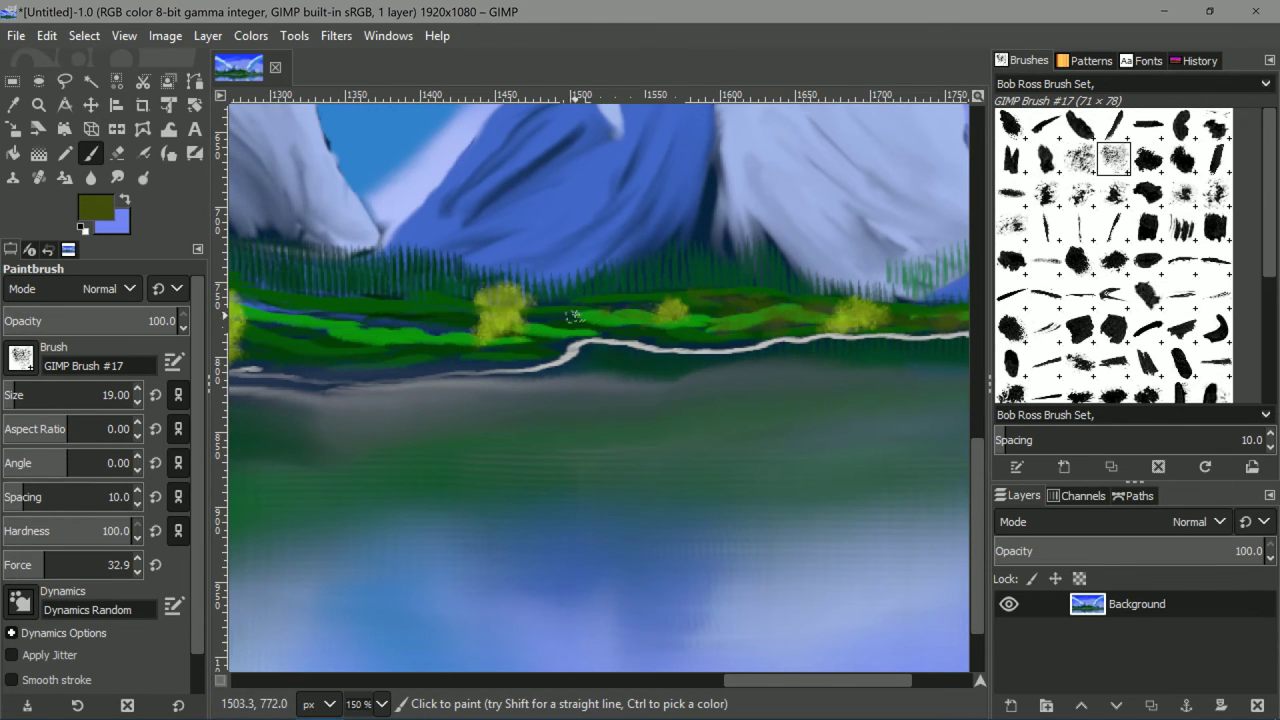
{"action": "scroll", "coordinate": [600, 335], "scroll_direction": "left", "scroll_amount": 4}
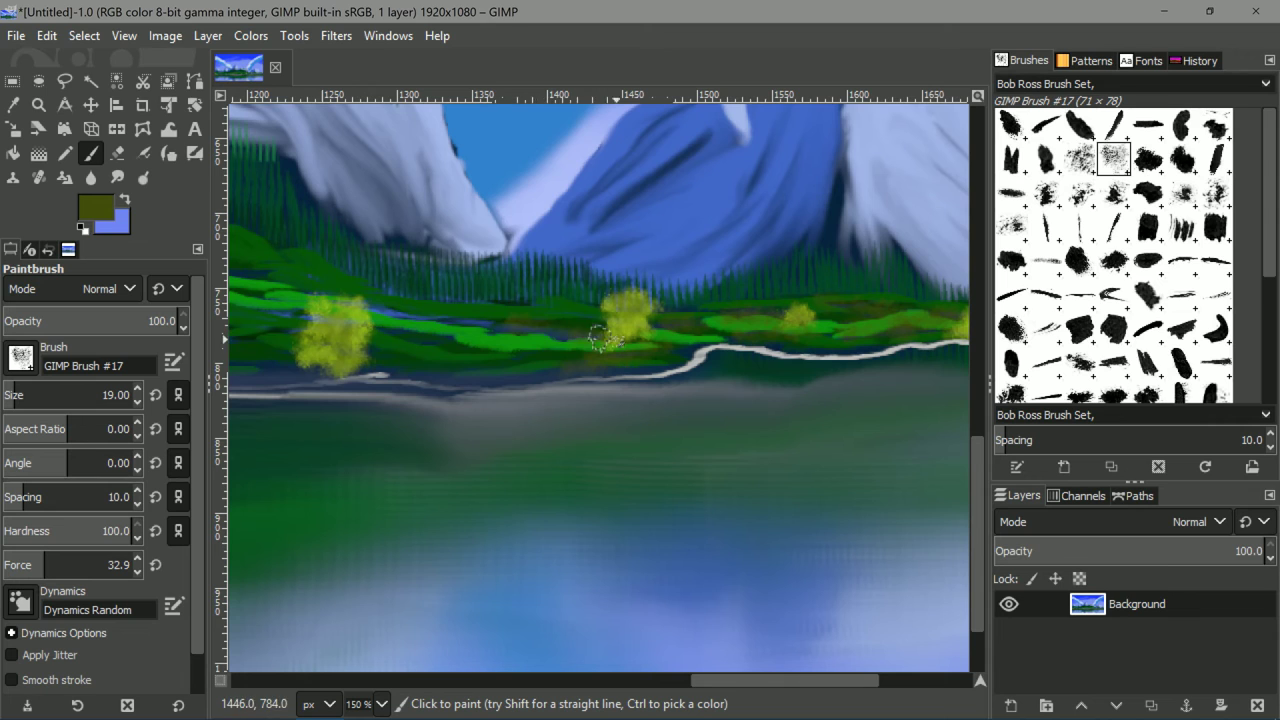
Extend the dark olive speckling across the right-central foothills and up the slope behind the two rounded bushes.
{"action": "scroll", "coordinate": [510, 330], "scroll_direction": "left", "scroll_amount": 5}
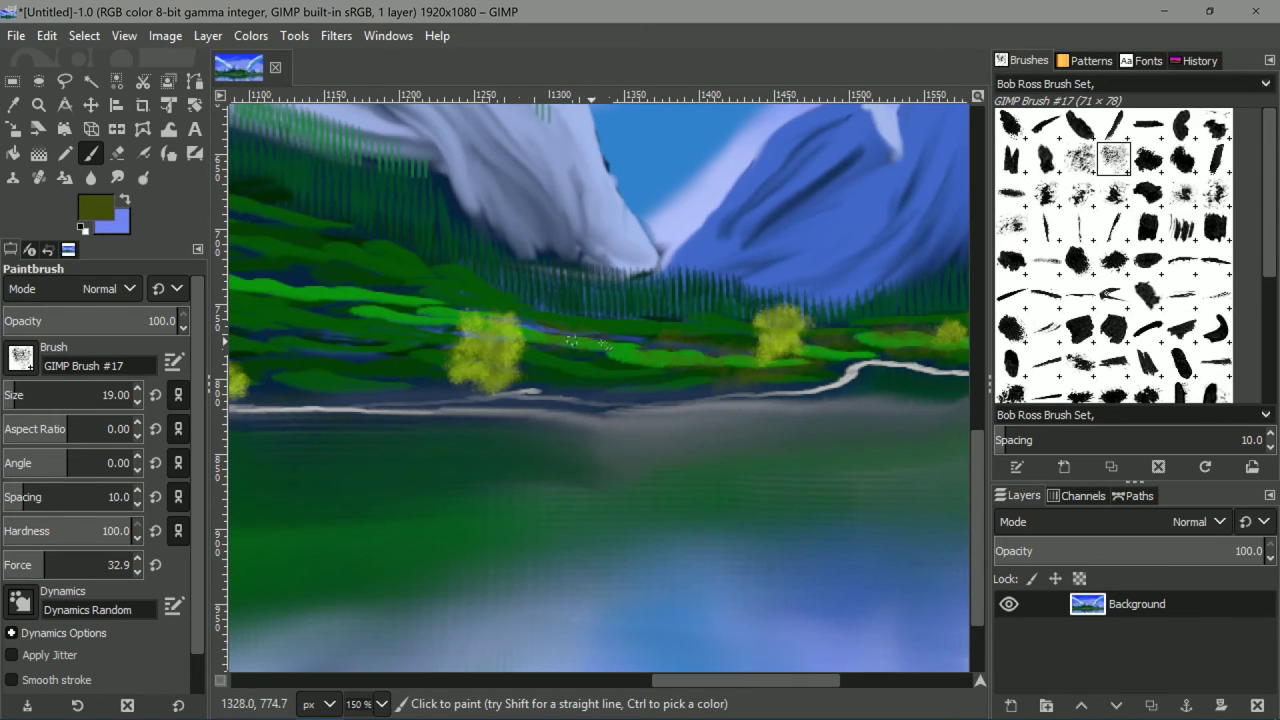
{"action": "scroll", "coordinate": [414, 332], "scroll_direction": "left", "scroll_amount": 4}
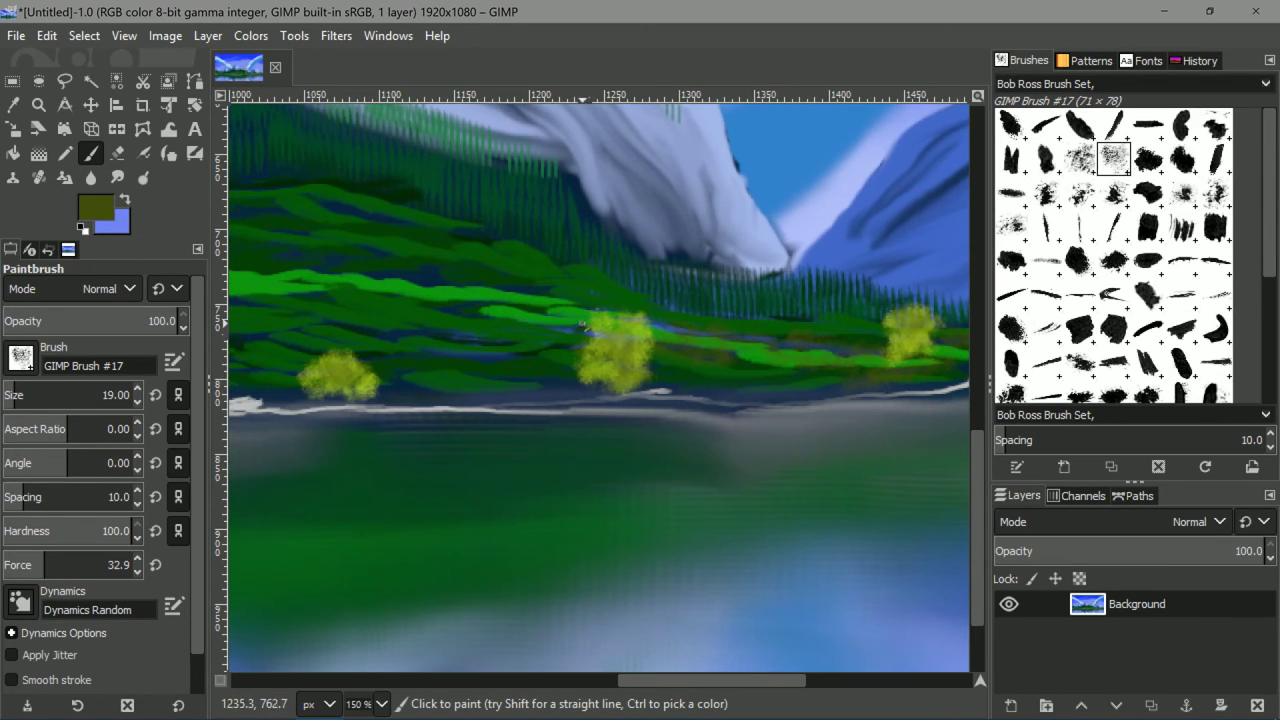
{"action": "scroll", "coordinate": [483, 286], "scroll_direction": "left", "scroll_amount": 3}
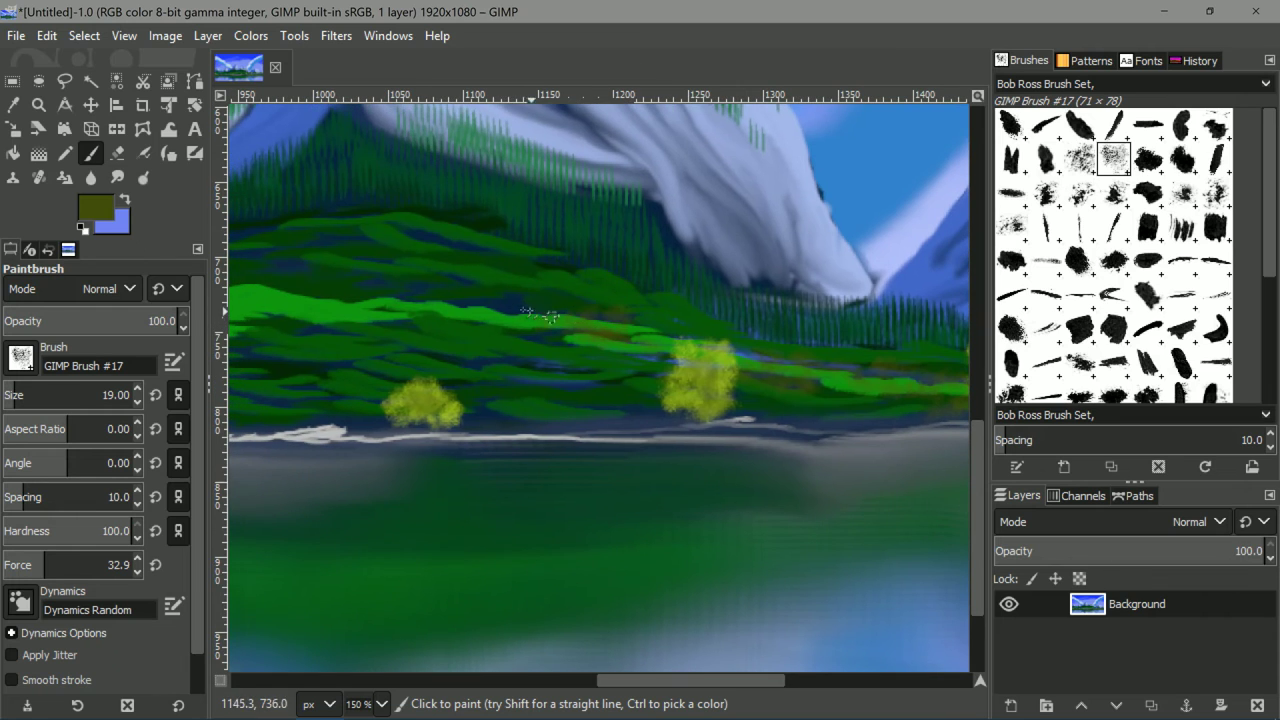
{"action": "scroll", "coordinate": [617, 319], "scroll_direction": "left", "scroll_amount": 3}
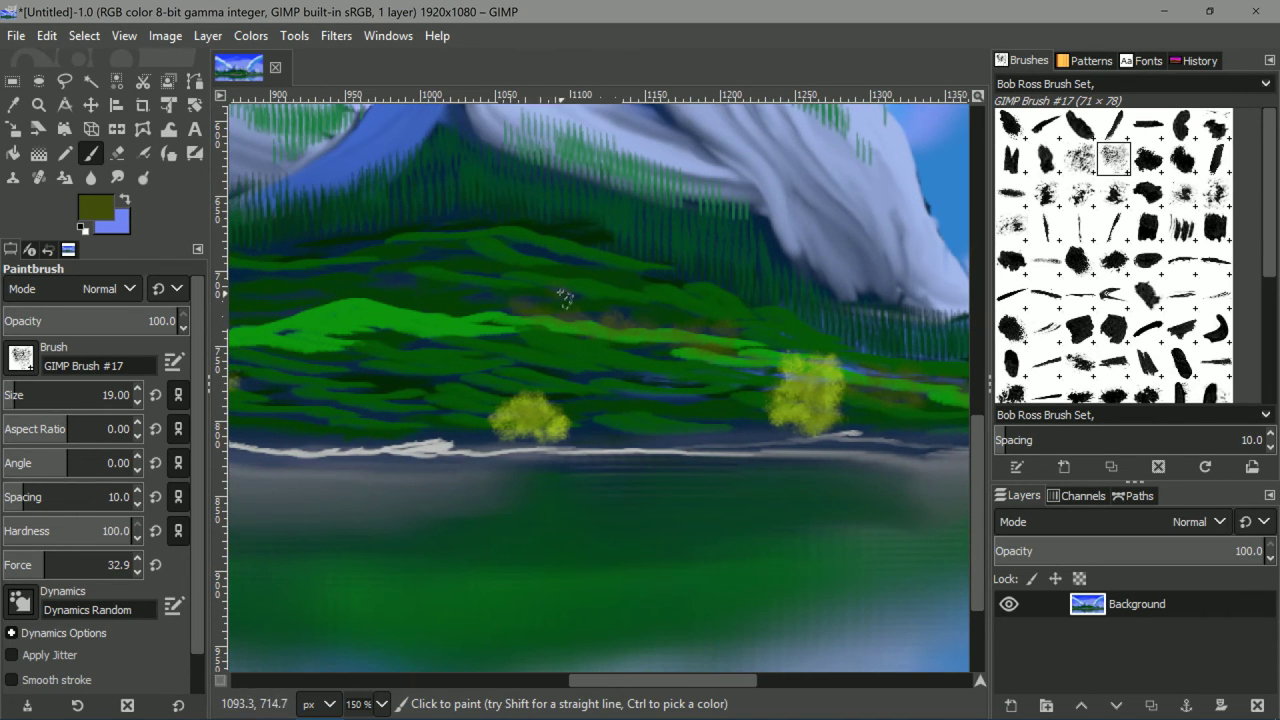
{"action": "left_click_drag", "start_coordinate": [526, 246], "coordinate": [570, 273]}
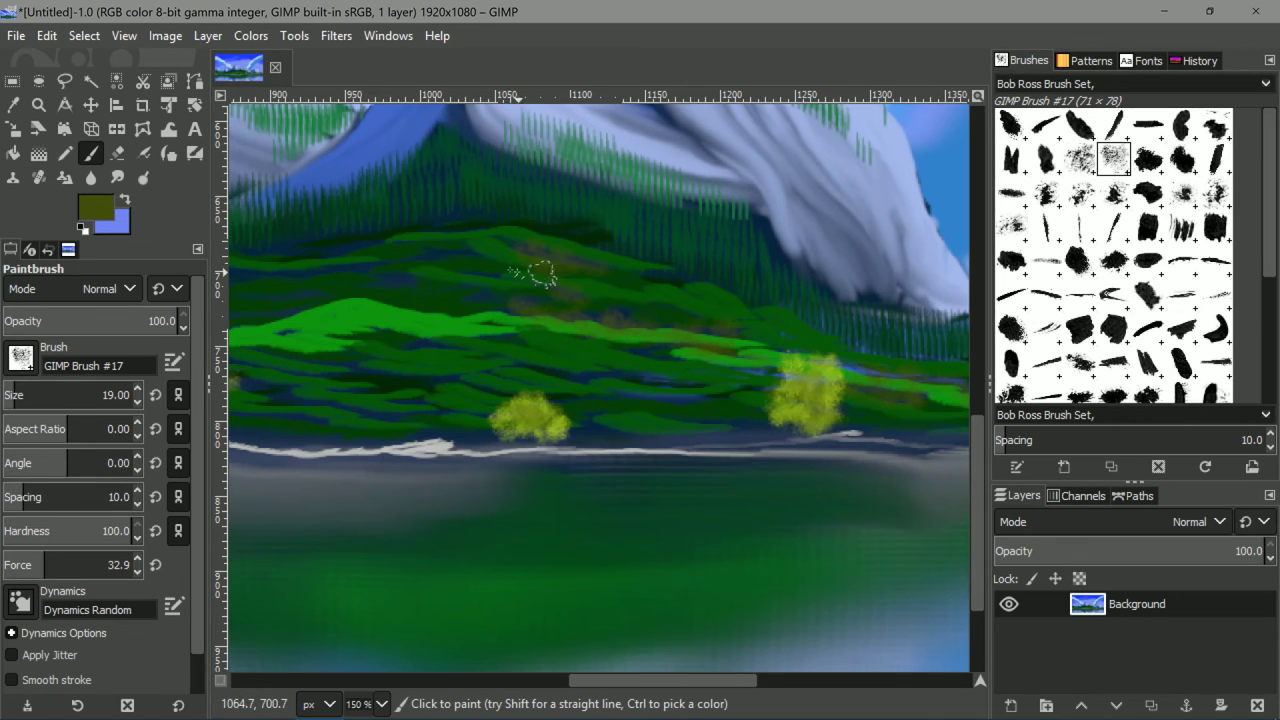
Paint dark olive patches over the upper and middle slopes of the central and left-central foothills.
{"action": "scroll", "coordinate": [528, 271], "scroll_direction": "left", "scroll_amount": 5}
{"action": "scroll", "coordinate": [600, 290], "scroll_direction": "up", "scroll_amount": 1}
{"action": "mouse_move", "coordinate": [492, 295]}
{"action": "left_mouse_down"}
{"action": "mouse_move", "coordinate": [655, 267]}
{"action": "mouse_move", "coordinate": [611, 273]}
{"action": "mouse_move", "coordinate": [715, 284]}
{"action": "mouse_move", "coordinate": [675, 275]}
{"action": "mouse_move", "coordinate": [753, 272]}
{"action": "mouse_move", "coordinate": [845, 297]}
{"action": "mouse_move", "coordinate": [633, 293]}
{"action": "mouse_move", "coordinate": [487, 320]}
{"action": "mouse_move", "coordinate": [379, 310]}
{"action": "mouse_move", "coordinate": [535, 337]}
{"action": "mouse_move", "coordinate": [488, 346]}
{"action": "mouse_move", "coordinate": [563, 337]}
{"action": "left_mouse_up"}
{"action": "mouse_move", "coordinate": [431, 352]}
{"action": "left_mouse_down"}
{"action": "mouse_move", "coordinate": [577, 363]}
{"action": "mouse_move", "coordinate": [506, 372]}
{"action": "mouse_move", "coordinate": [536, 349]}
{"action": "mouse_move", "coordinate": [517, 349]}
{"action": "mouse_move", "coordinate": [596, 344]}
{"action": "left_mouse_up"}
{"action": "mouse_move", "coordinate": [443, 361]}
{"action": "left_mouse_down"}
{"action": "mouse_move", "coordinate": [621, 339]}
{"action": "mouse_move", "coordinate": [531, 339]}
{"action": "mouse_move", "coordinate": [662, 339]}
{"action": "mouse_move", "coordinate": [477, 348]}
{"action": "mouse_move", "coordinate": [563, 333]}
{"action": "mouse_move", "coordinate": [407, 351]}
{"action": "left_mouse_up"}
{"action": "scroll", "coordinate": [540, 335], "scroll_direction": "left", "scroll_amount": 3}
{"action": "mouse_move", "coordinate": [674, 317]}
{"action": "left_mouse_down"}
{"action": "mouse_move", "coordinate": [540, 337]}
{"action": "mouse_move", "coordinate": [450, 393]}
{"action": "left_mouse_up"}
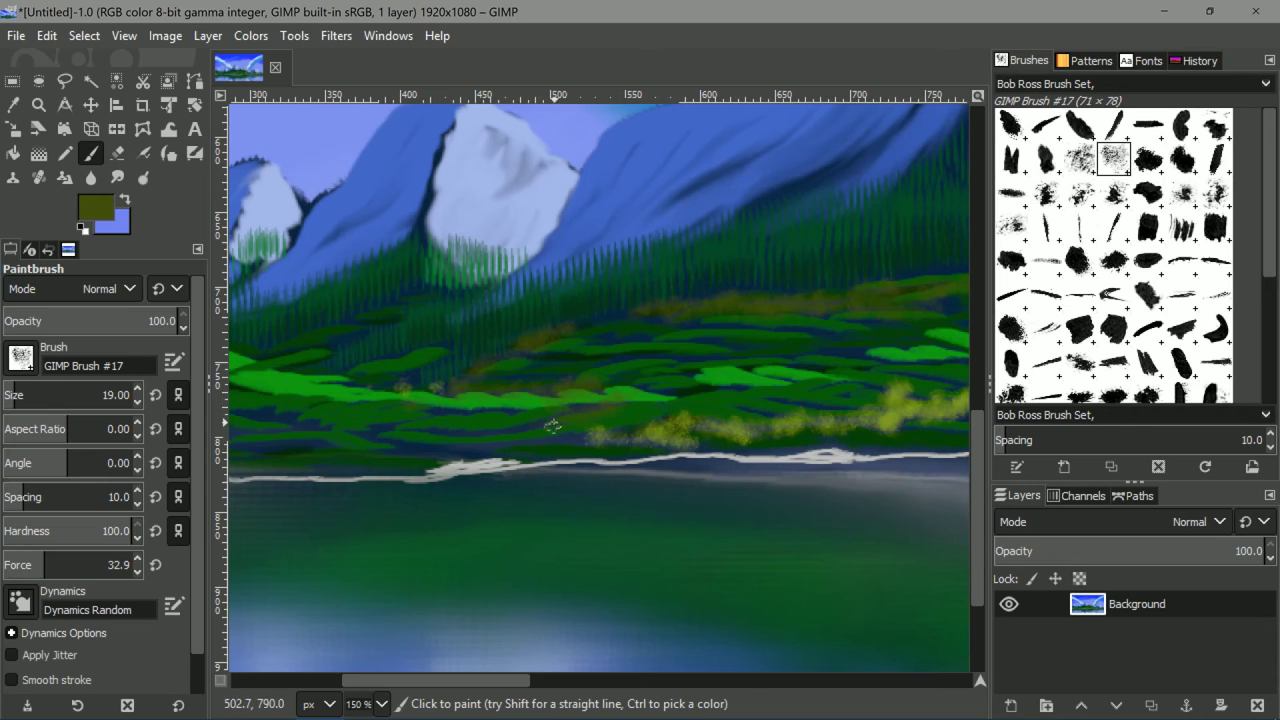
Speckle dark olive patches over the left foothills, from the left-edge bushes toward the left-central slopes.
{"action": "scroll", "coordinate": [440, 422], "scroll_direction": "left", "scroll_amount": 3}
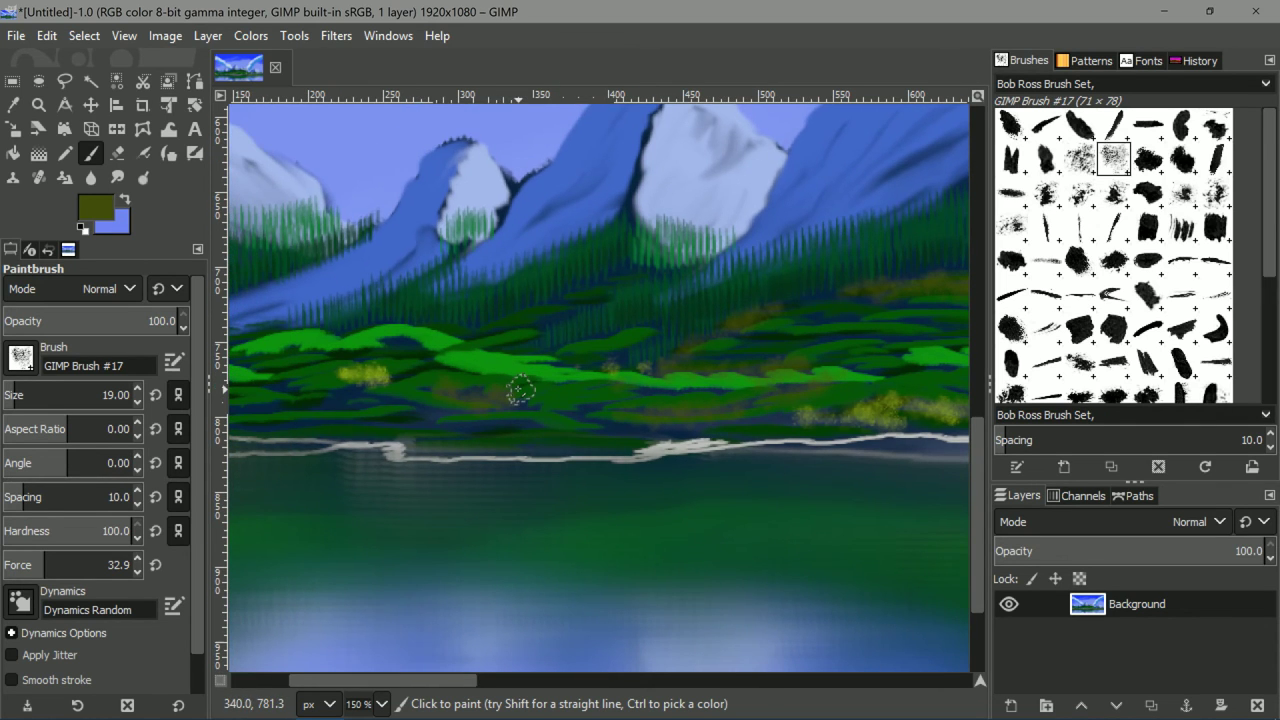
{"action": "scroll", "coordinate": [520, 390], "scroll_direction": "left", "scroll_amount": 4}
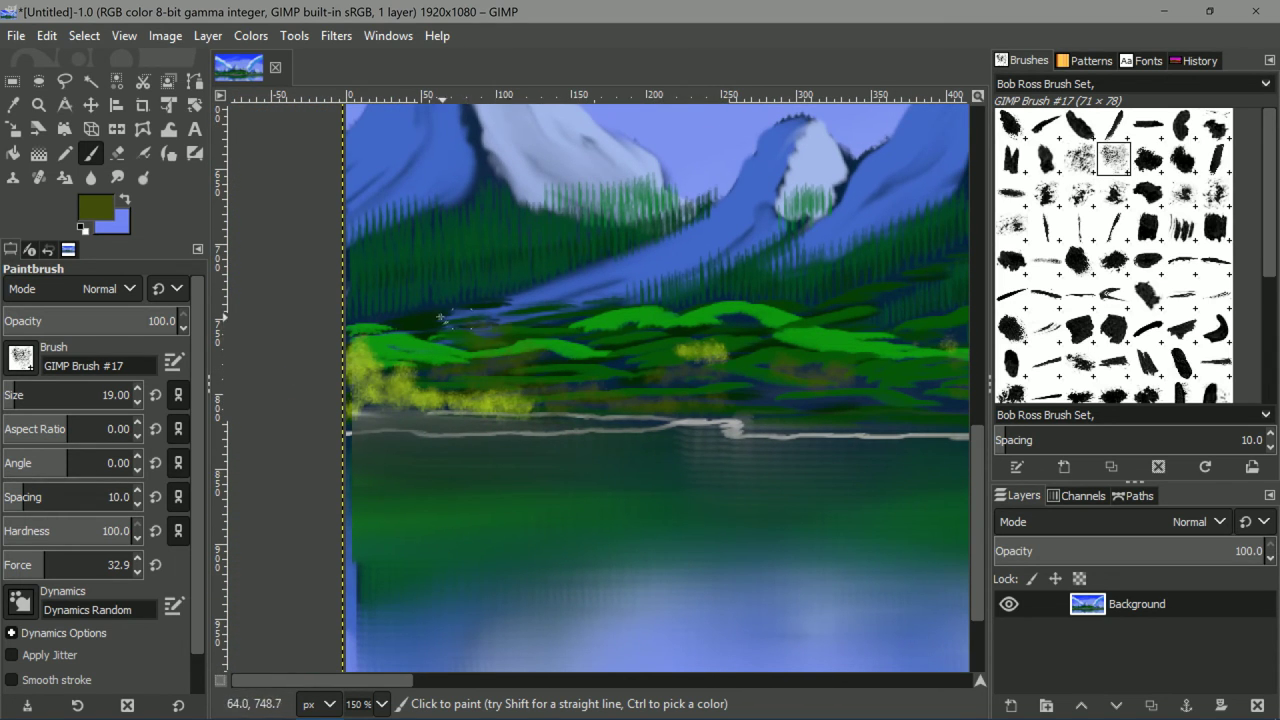
{"action": "left_click_drag", "start_coordinate": [440, 318], "coordinate": [450, 338]}
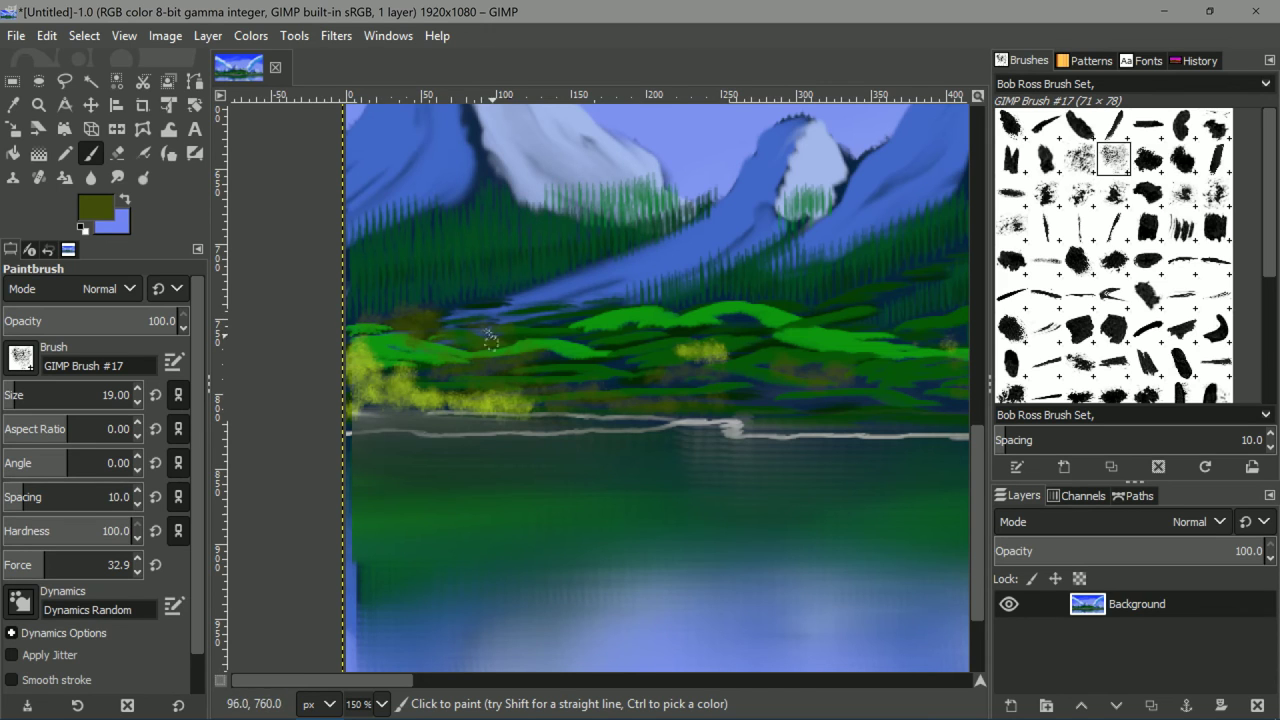
{"action": "left_click_drag", "start_coordinate": [741, 334], "coordinate": [531, 363]}
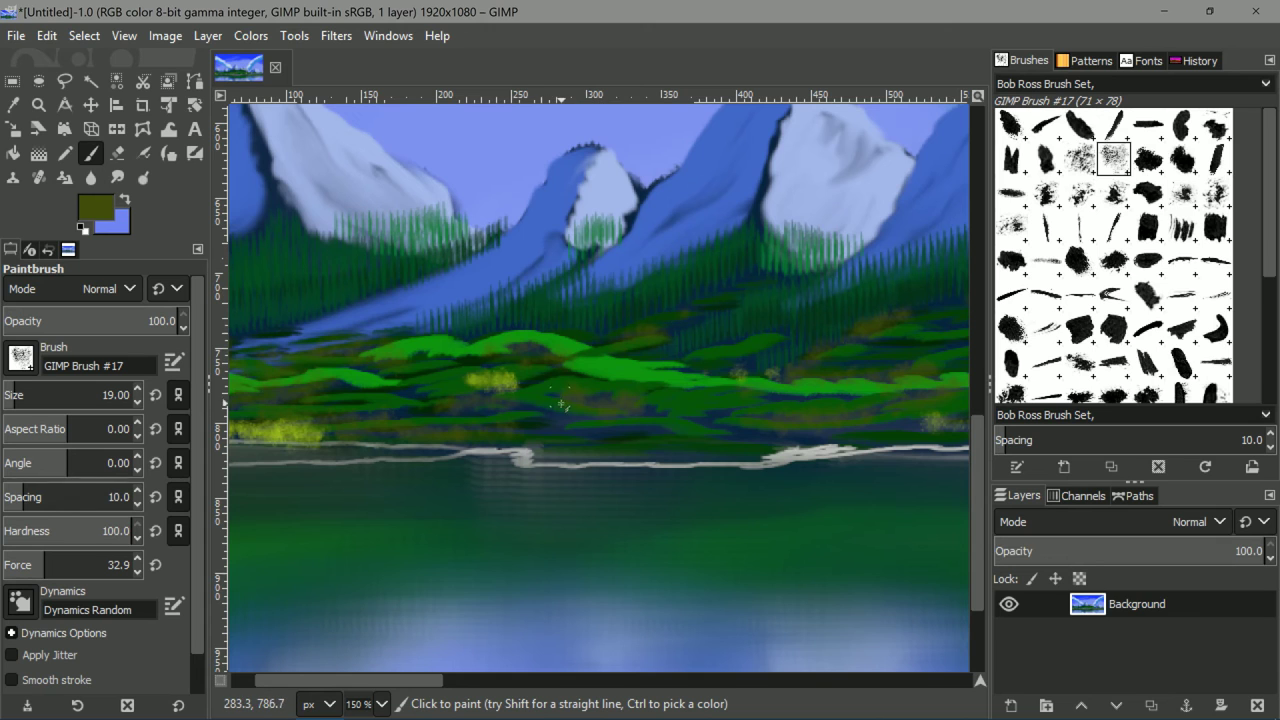
Speckle dark olive undergrowth along the low left-central foothills just above the white shoreline.
{"action": "key", "text": "ctrl"}
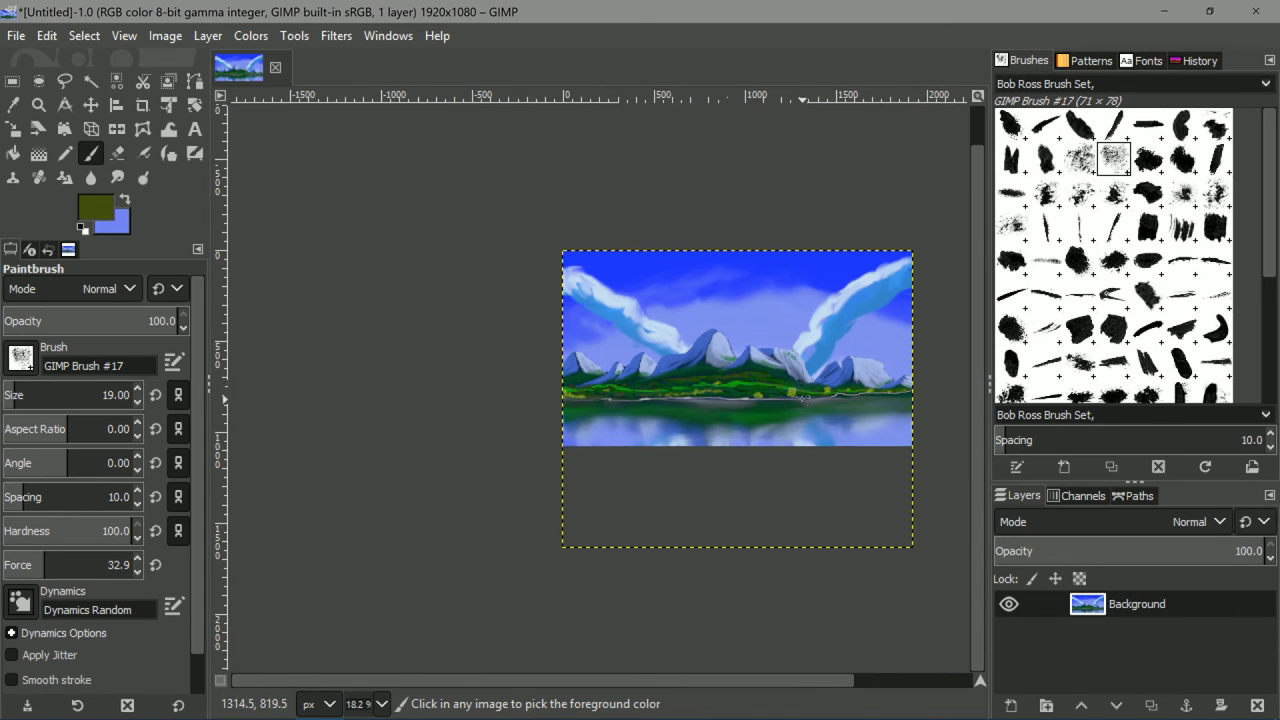
{"action": "scroll", "coordinate": [805, 399], "scroll_direction": "up", "scroll_amount": 2}
{"action": "key", "text": "1"}
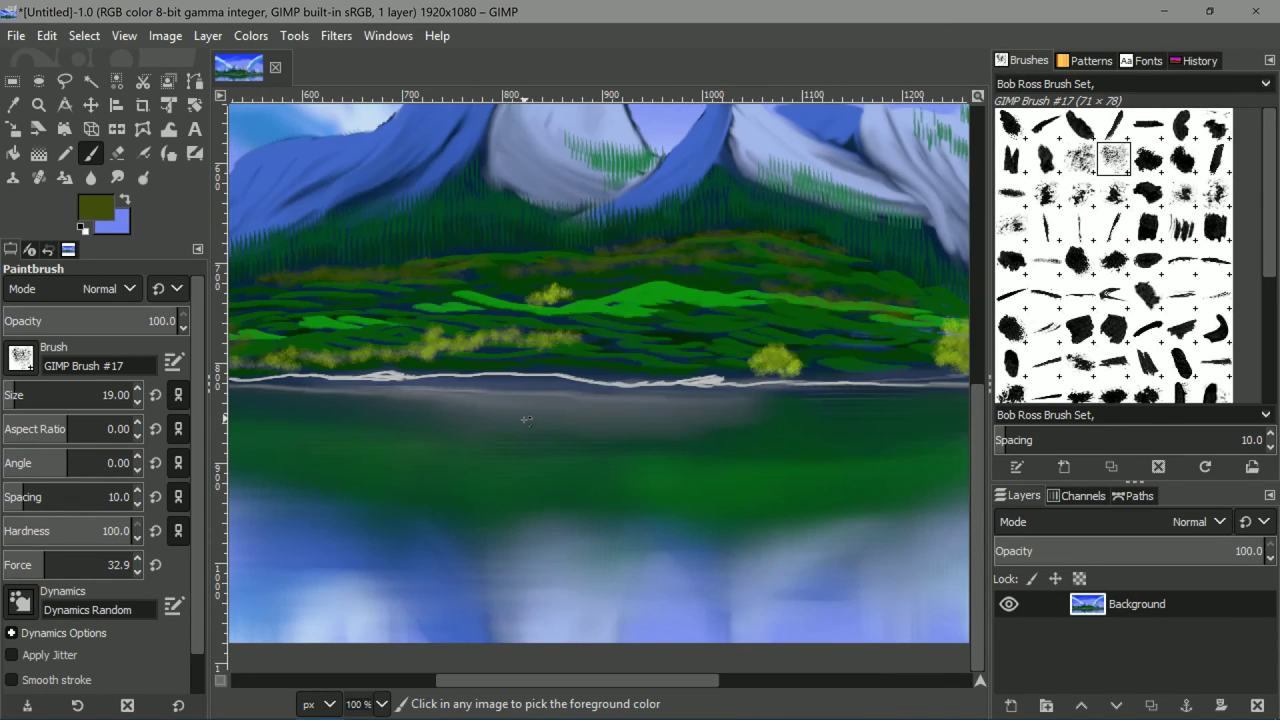
{"action": "key", "text": "shift+2"}
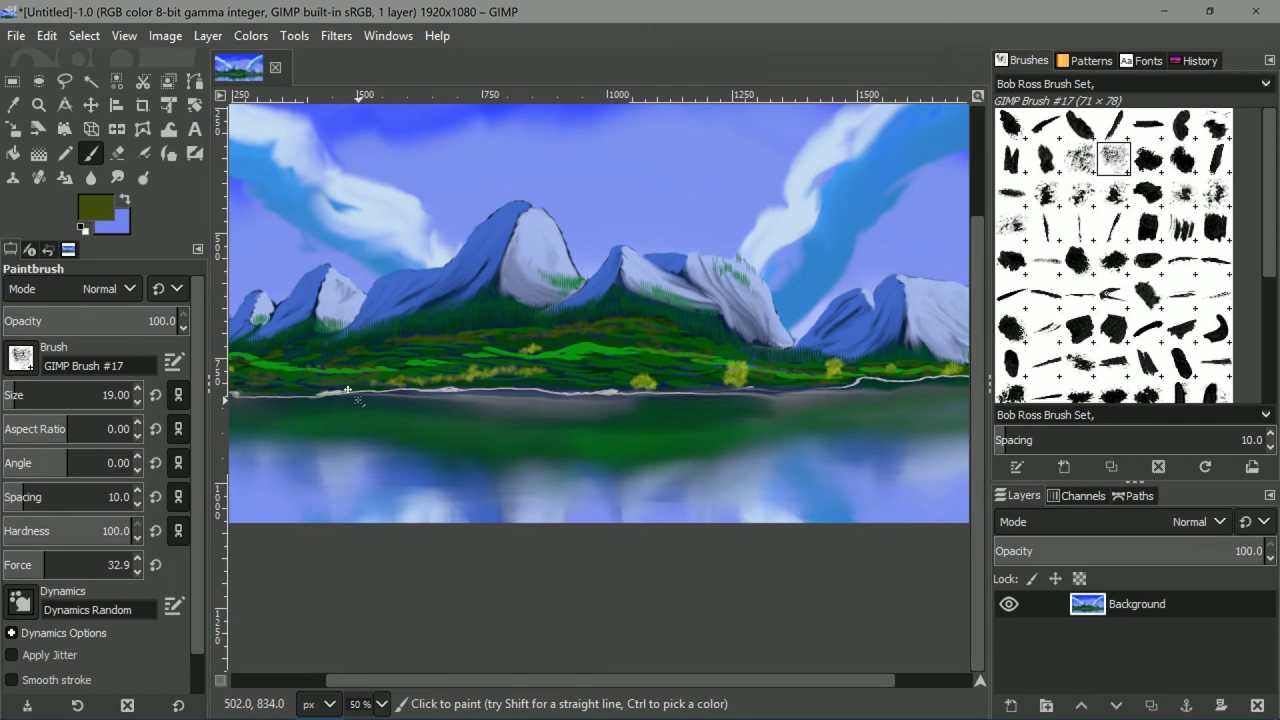
{"action": "scroll", "coordinate": [348, 390], "scroll_direction": "up", "scroll_amount": 3}
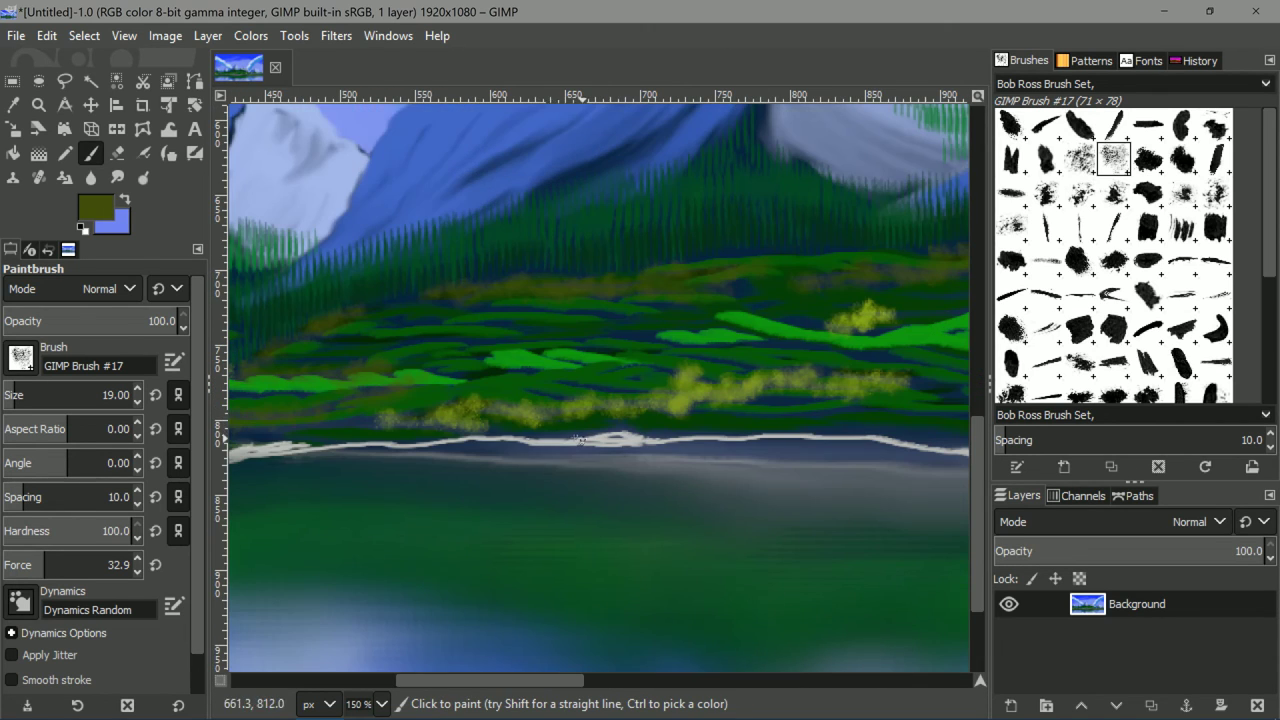
{"action": "left_click_drag", "start_coordinate": [360, 418], "coordinate": [586, 398]}
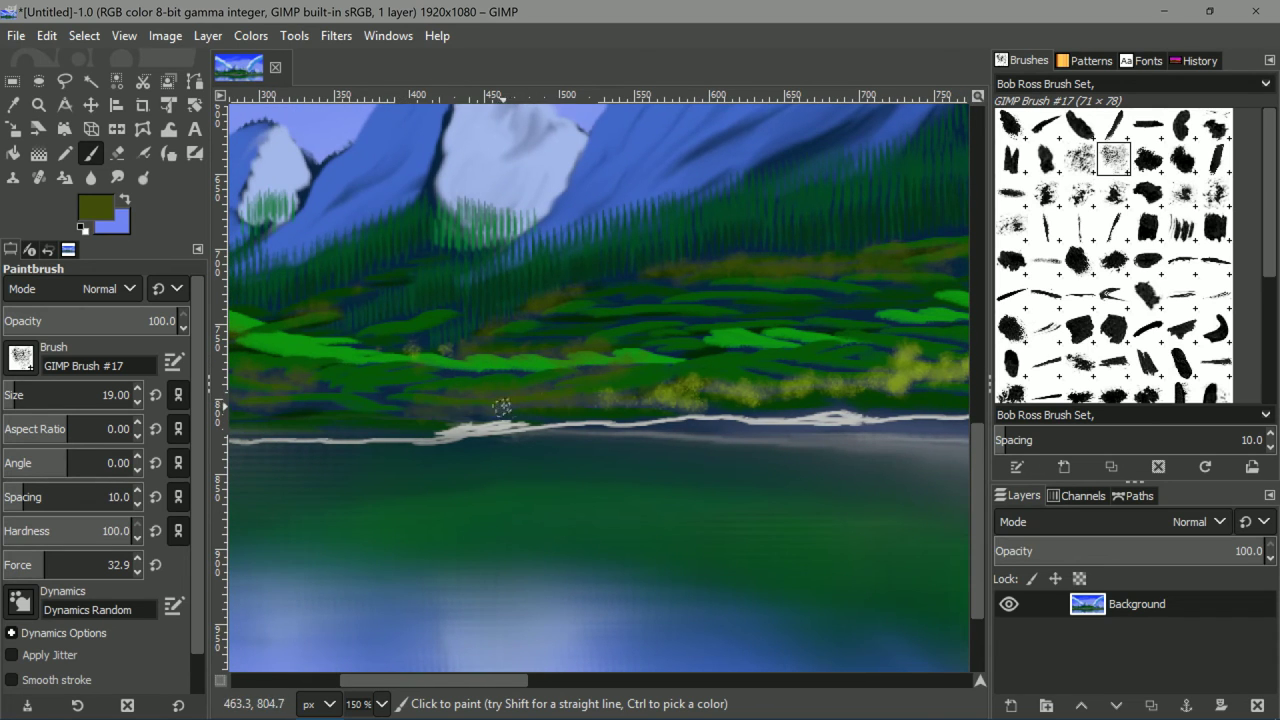
{"action": "left_click_drag", "start_coordinate": [399, 391], "coordinate": [531, 380]}
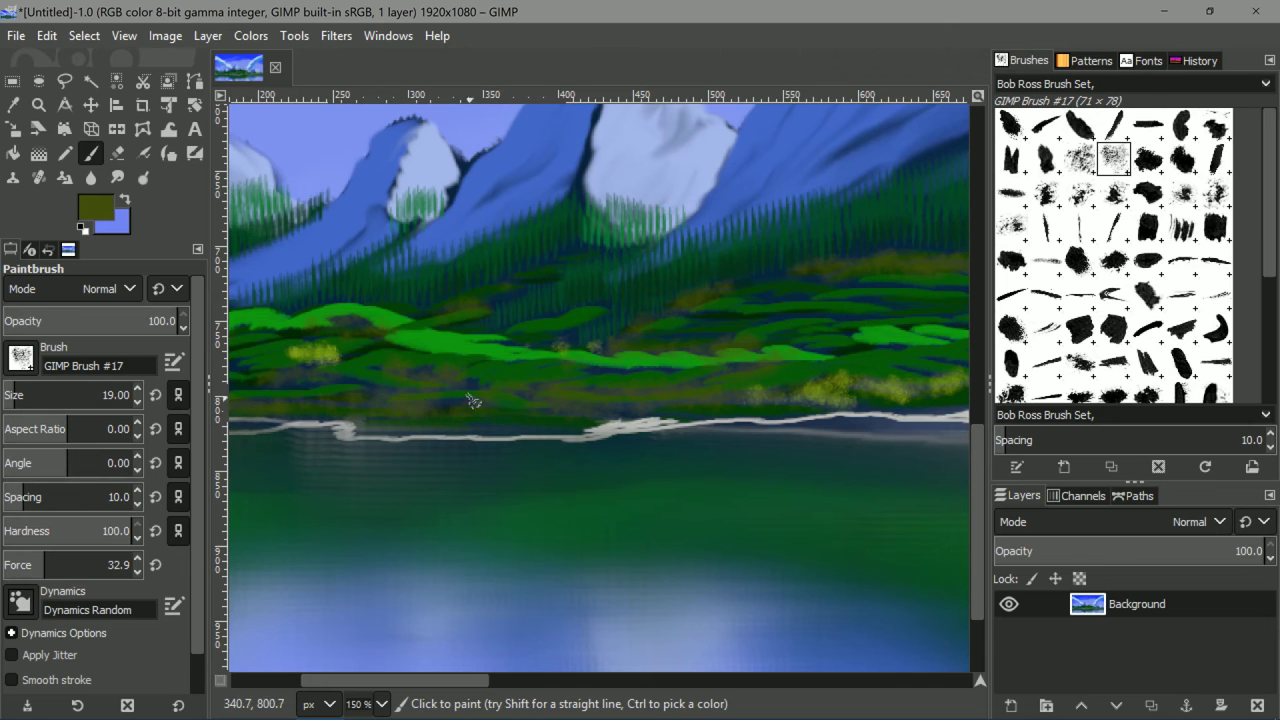
{"action": "left_click_drag", "start_coordinate": [641, 345], "coordinate": [483, 390]}
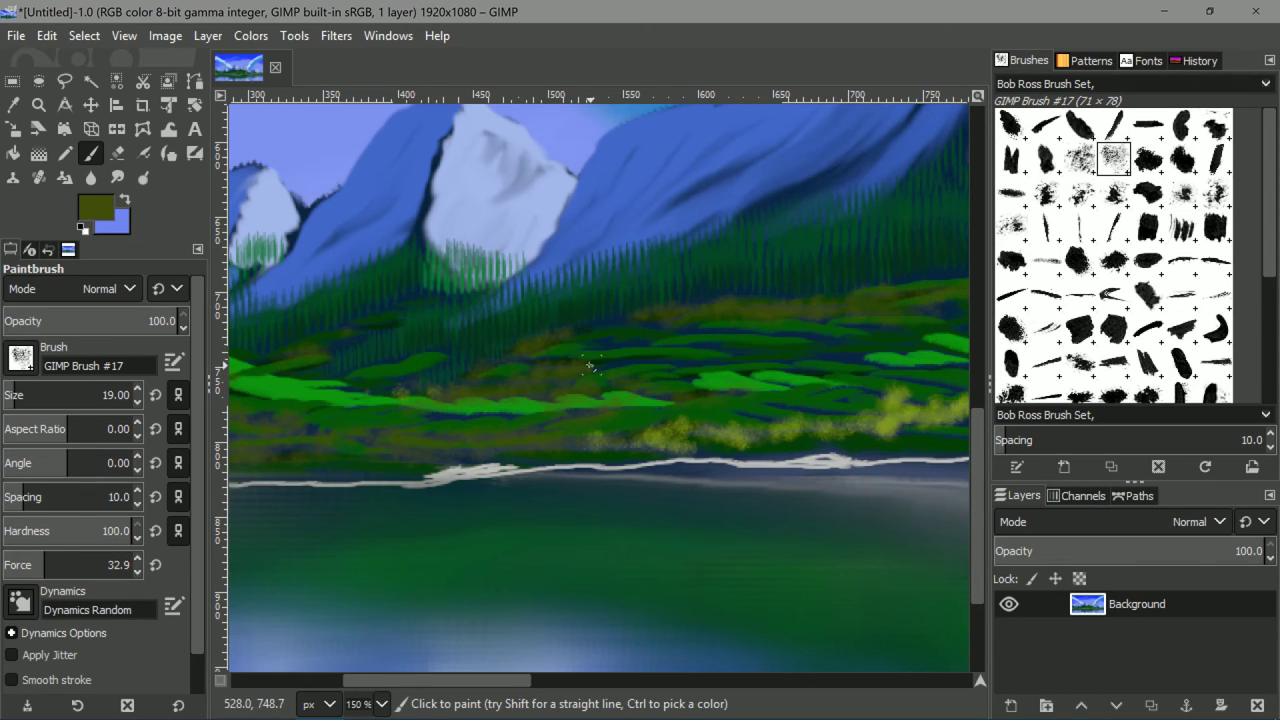
Extend the dark olive speckling across the central foothills, from the left-central slopes toward the two rounded bushes.
{"action": "left_click_drag", "start_coordinate": [786, 356], "coordinate": [614, 390]}
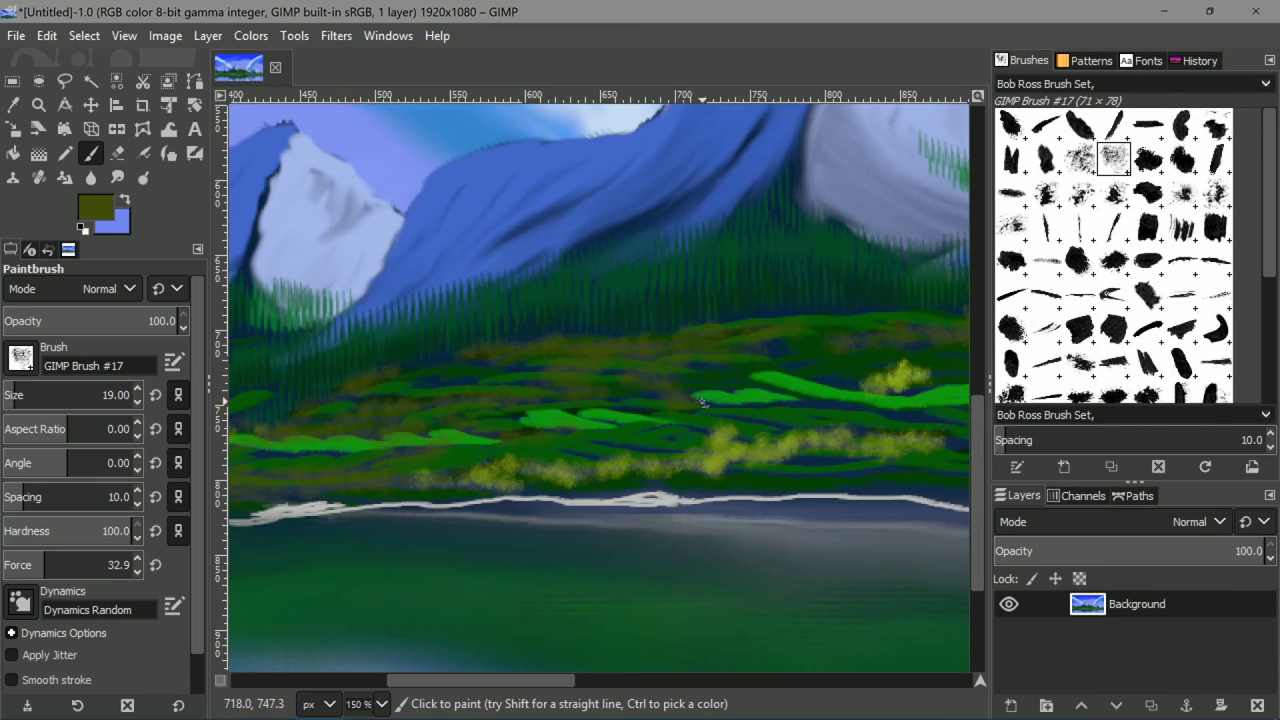
{"action": "mouse_move", "coordinate": [868, 403]}
{"action": "left_mouse_down"}
{"action": "mouse_move", "coordinate": [788, 398]}
{"action": "mouse_move", "coordinate": [628, 426]}
{"action": "left_mouse_up"}
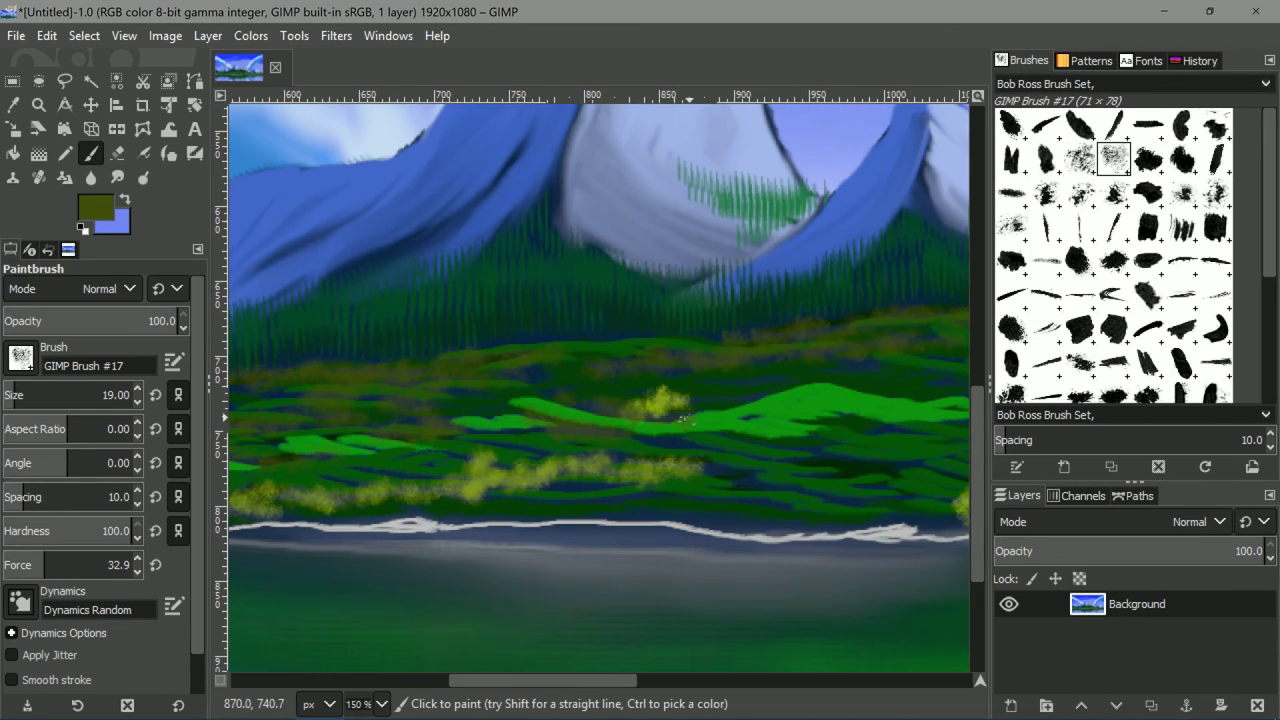
{"action": "scroll", "coordinate": [674, 416], "scroll_direction": "right", "scroll_amount": 3}
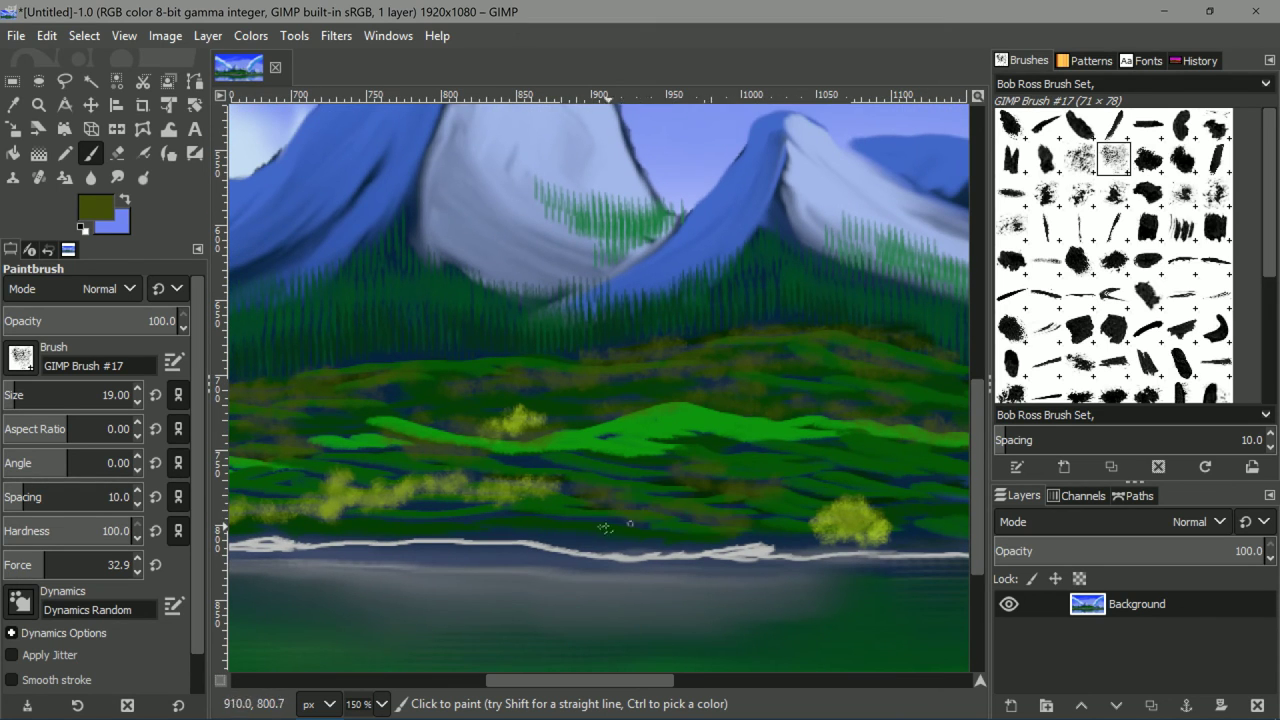
{"action": "scroll", "coordinate": [585, 492], "scroll_direction": "right", "scroll_amount": 5}
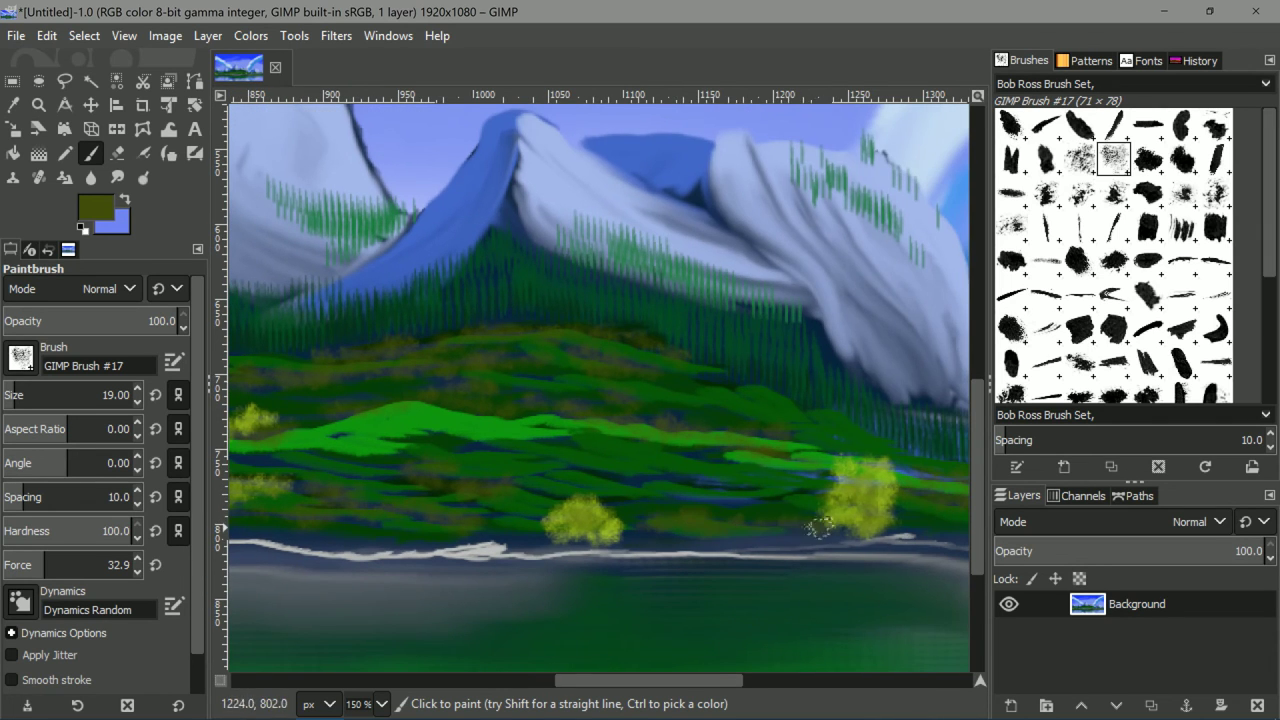
{"action": "left_click_drag", "start_coordinate": [340, 506], "coordinate": [600, 457]}
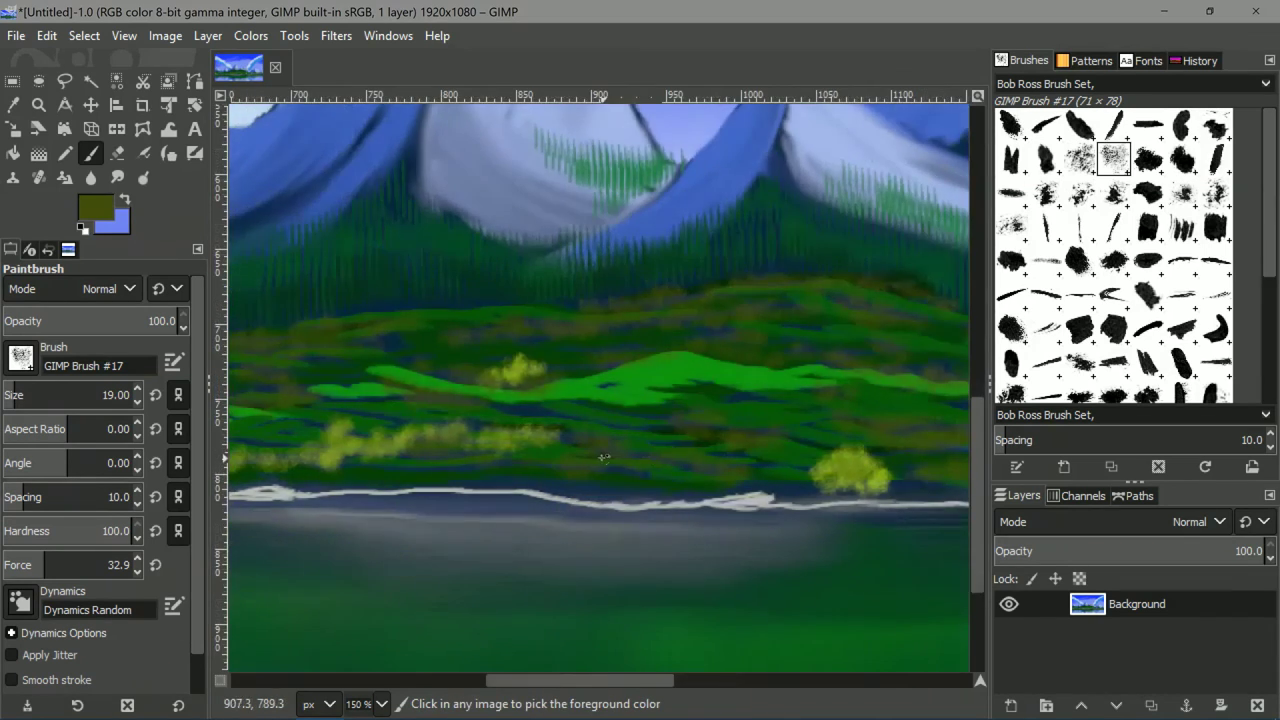
Fill in dark olive patches on the central slopes around the bright green ridge and above the shoreline.
{"action": "scroll", "coordinate": [600, 460], "scroll_direction": "down", "scroll_amount": 2}
{"action": "scroll", "coordinate": [600, 462], "scroll_direction": "up", "scroll_amount": 4}
{"action": "left_click_drag", "start_coordinate": [488, 390], "coordinate": [684, 424]}
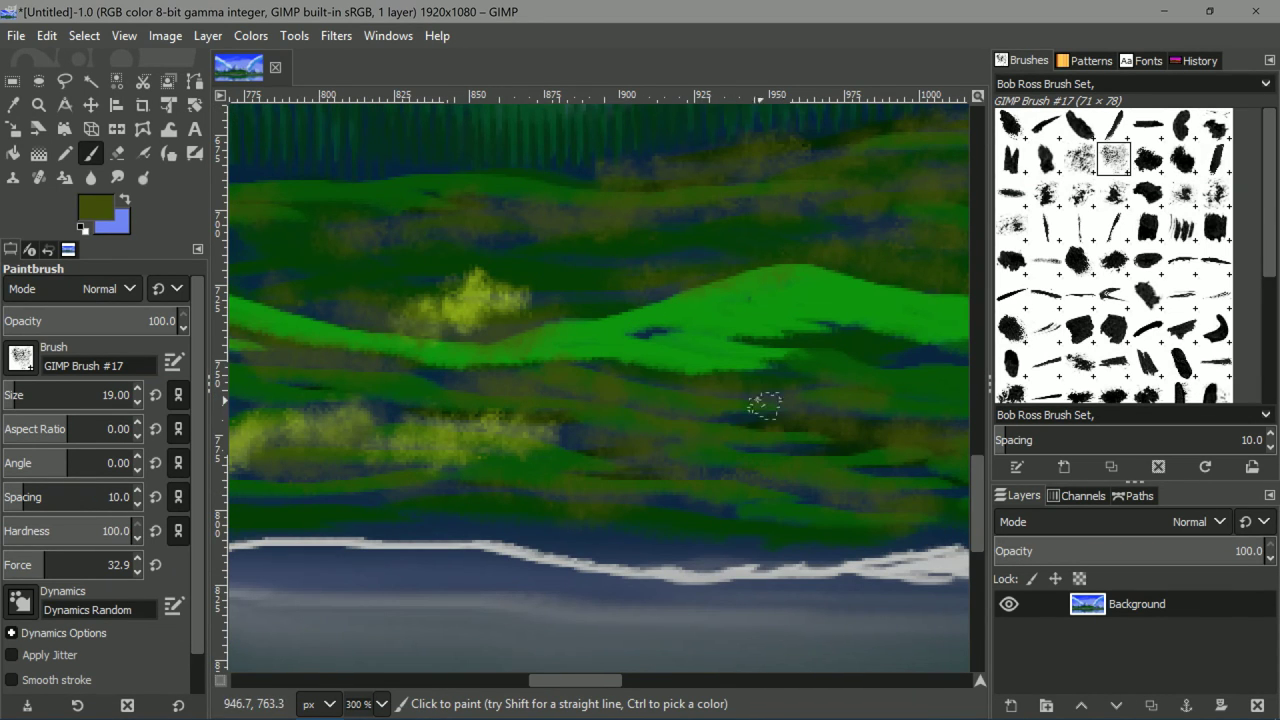
{"action": "scroll", "coordinate": [494, 412], "scroll_direction": "down", "scroll_amount": 3}
{"action": "left_click_drag", "start_coordinate": [494, 412], "coordinate": [682, 402]}
{"action": "left_click_drag", "start_coordinate": [424, 442], "coordinate": [646, 407]}
{"action": "scroll", "coordinate": [634, 411], "scroll_direction": "down", "scroll_amount": 1}
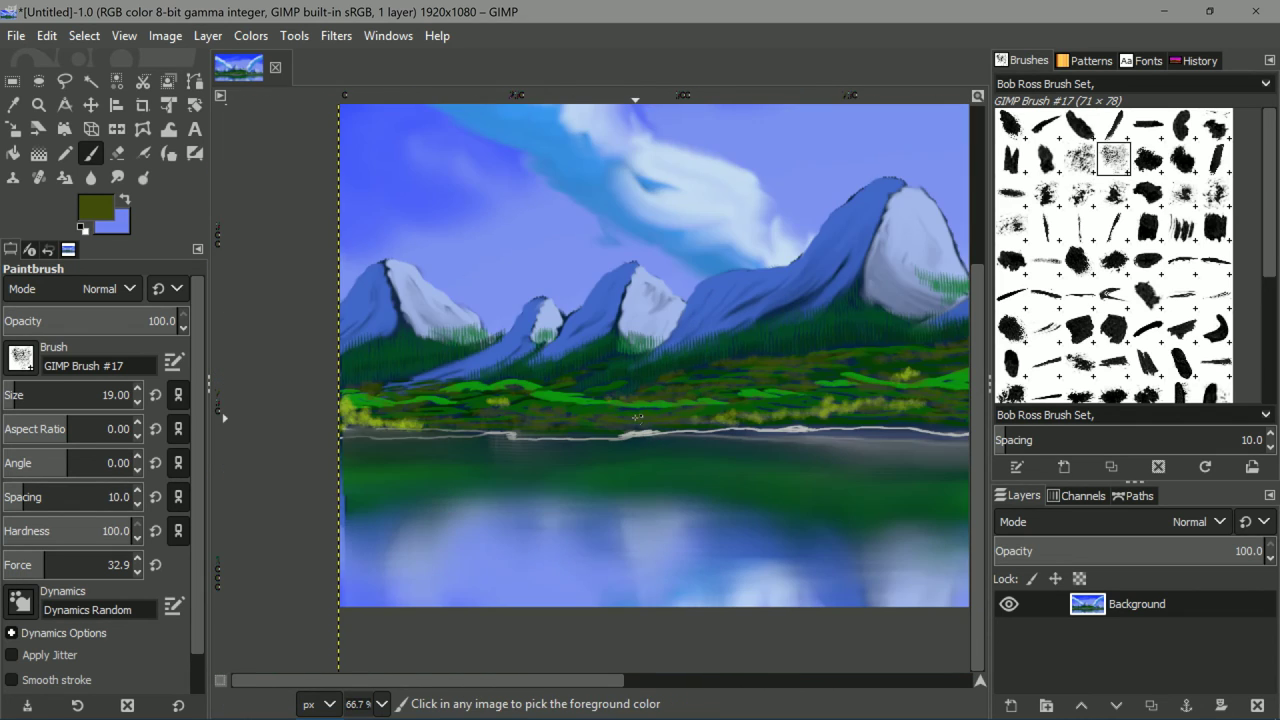
Set up the Paintbrush with GIMP Brush #28, the dark olive foreground colour 3d4906 and Dynamics Off.
{"action": "scroll", "coordinate": [720, 436], "scroll_direction": "down", "scroll_amount": 1}
{"action": "left_click_drag", "start_coordinate": [773, 436], "coordinate": [527, 443]}
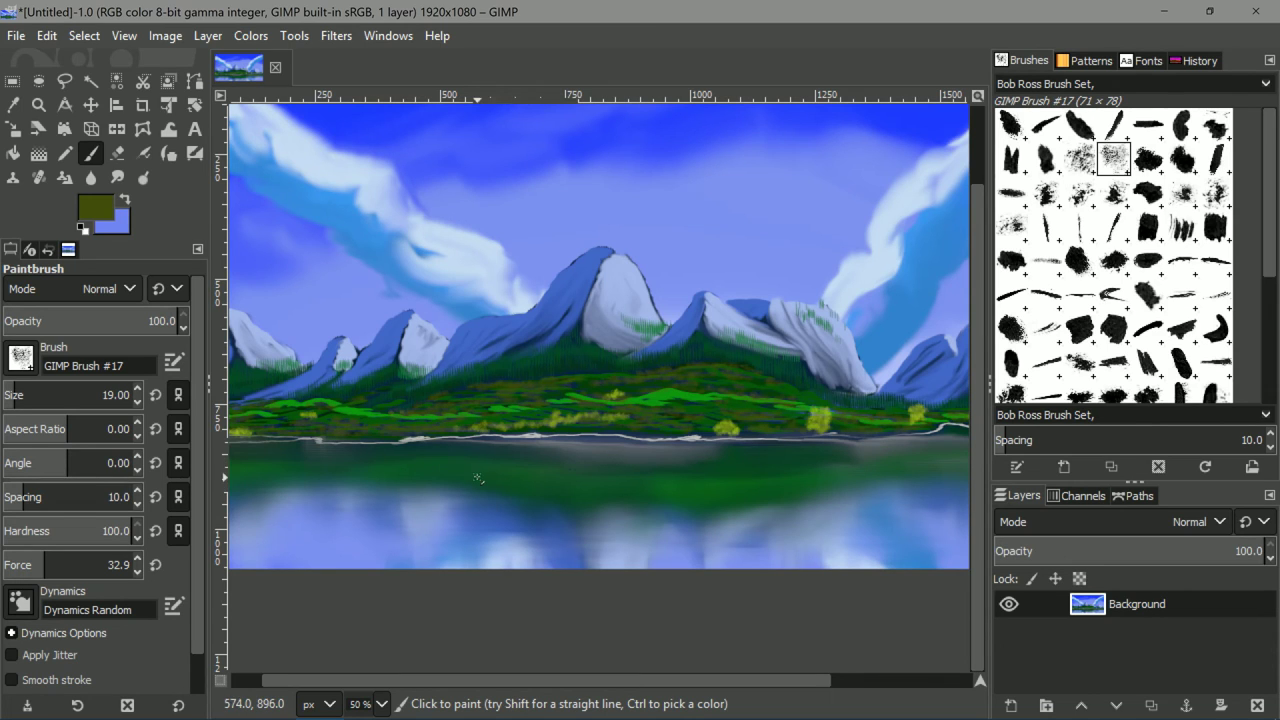
{"action": "left_click_drag", "start_coordinate": [670, 366], "coordinate": [436, 440]}
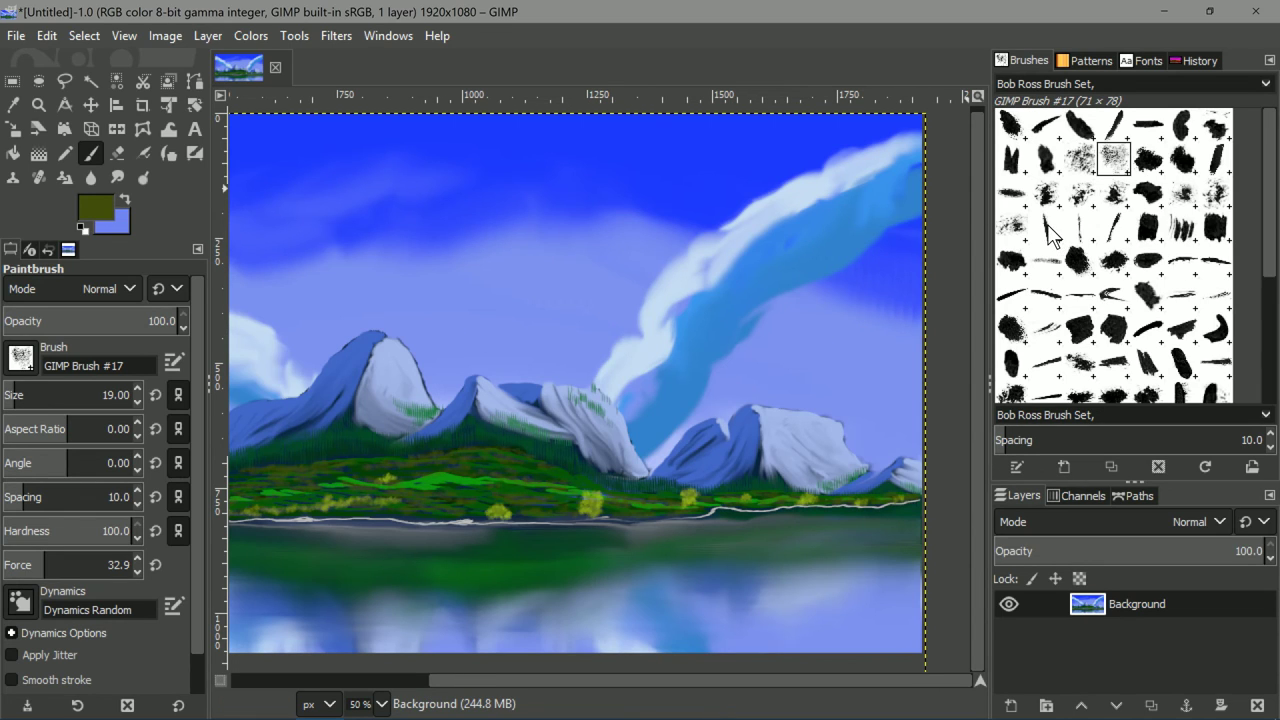
{"action": "left_click", "coordinate": [1047, 224]}
{"action": "left_click", "coordinate": [86, 201]}
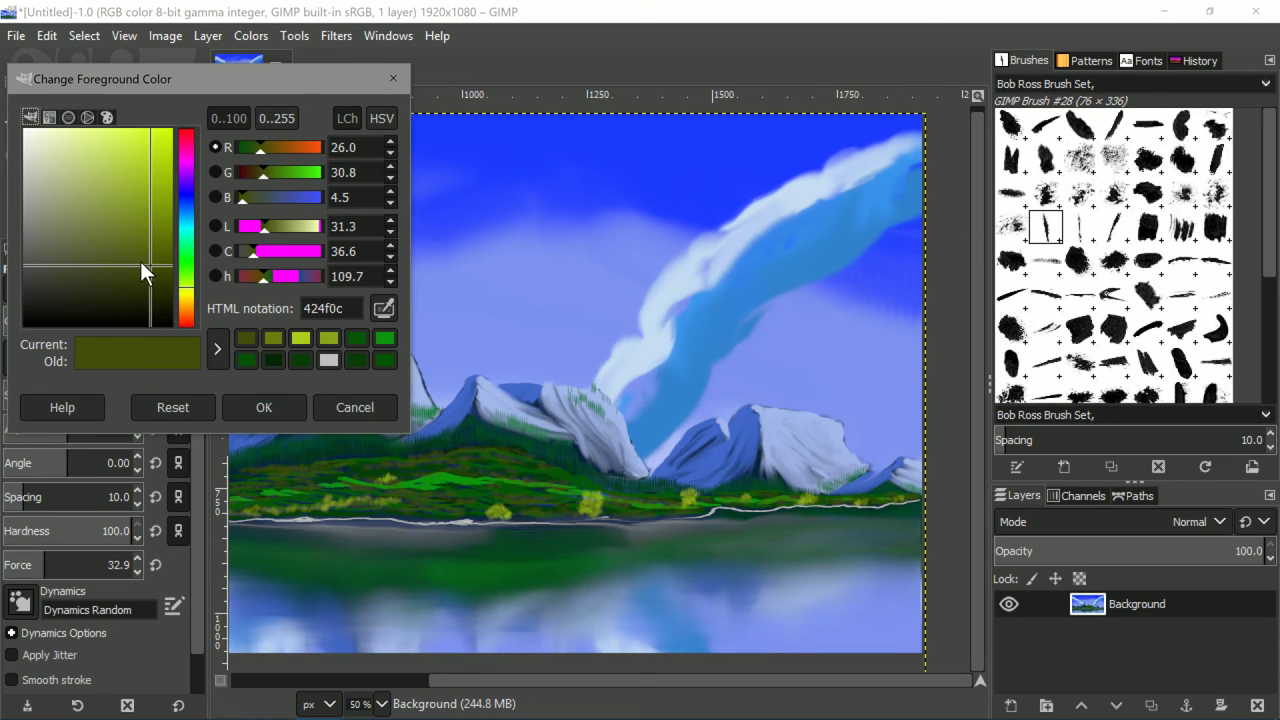
{"action": "left_click_drag", "start_coordinate": [153, 268], "coordinate": [161, 271]}
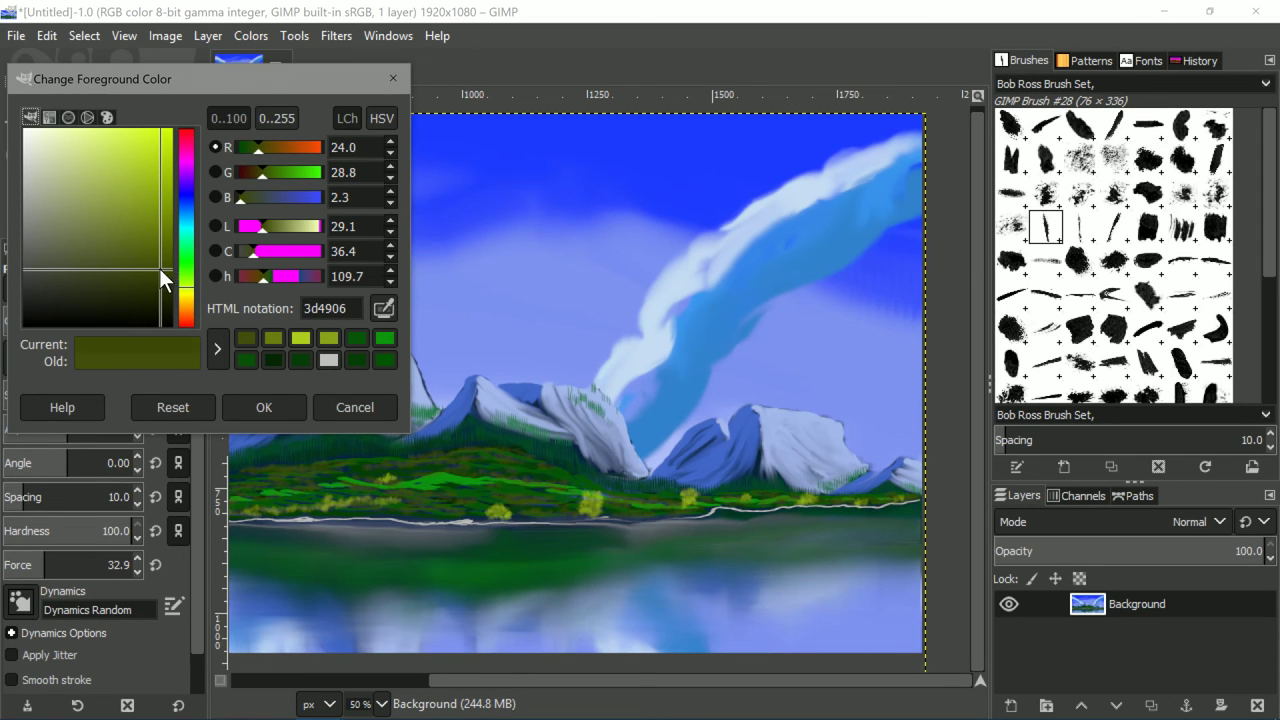
{"action": "left_click", "coordinate": [264, 408]}
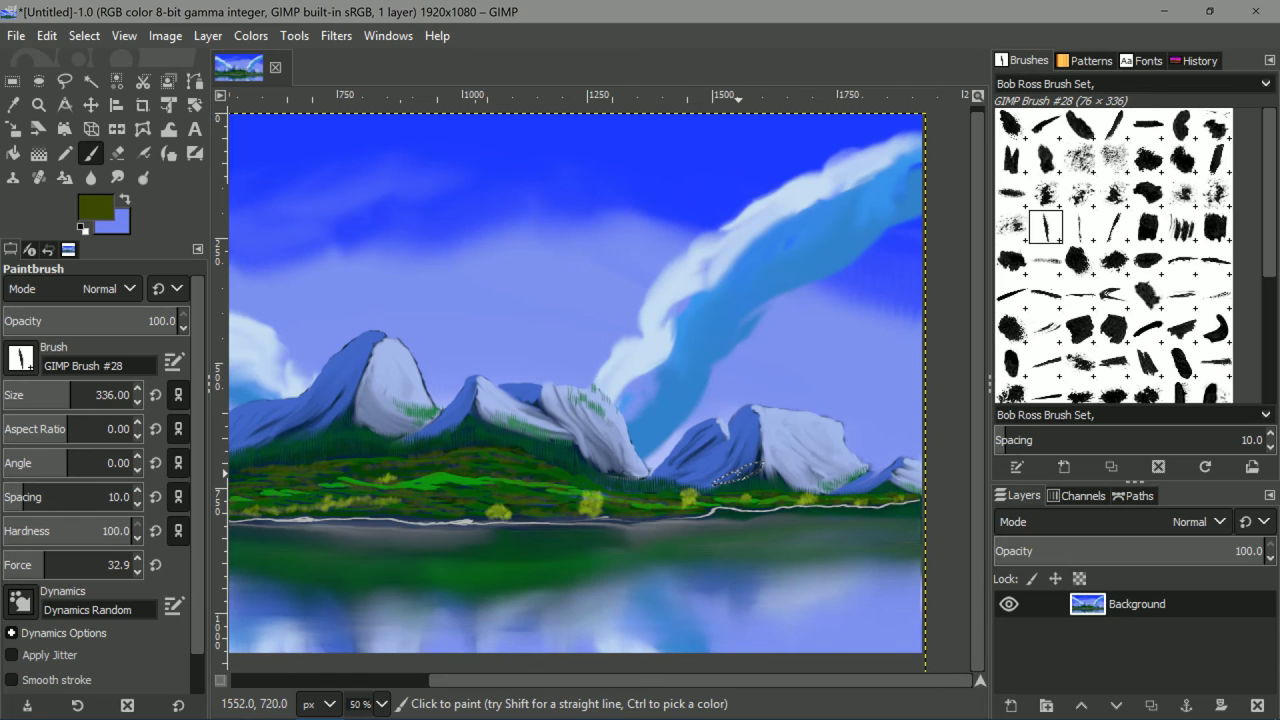
{"action": "left_click", "coordinate": [21, 601]}
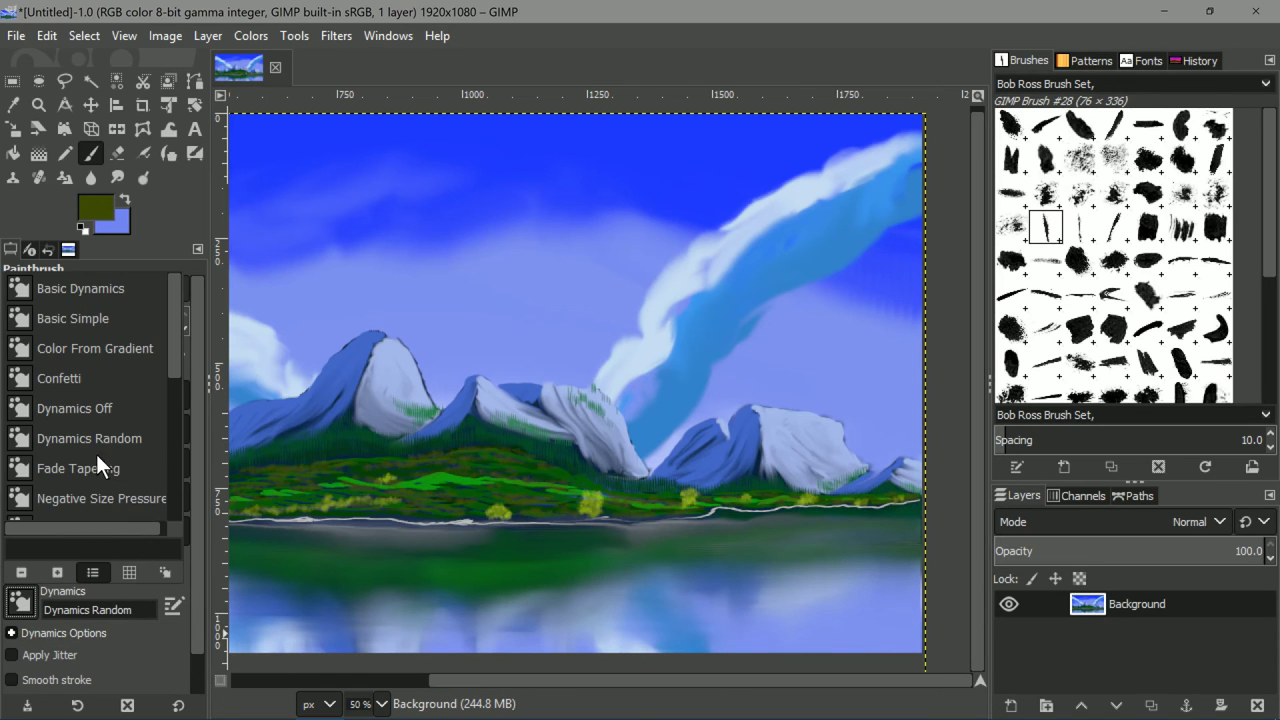
{"action": "left_click", "coordinate": [86, 408]}
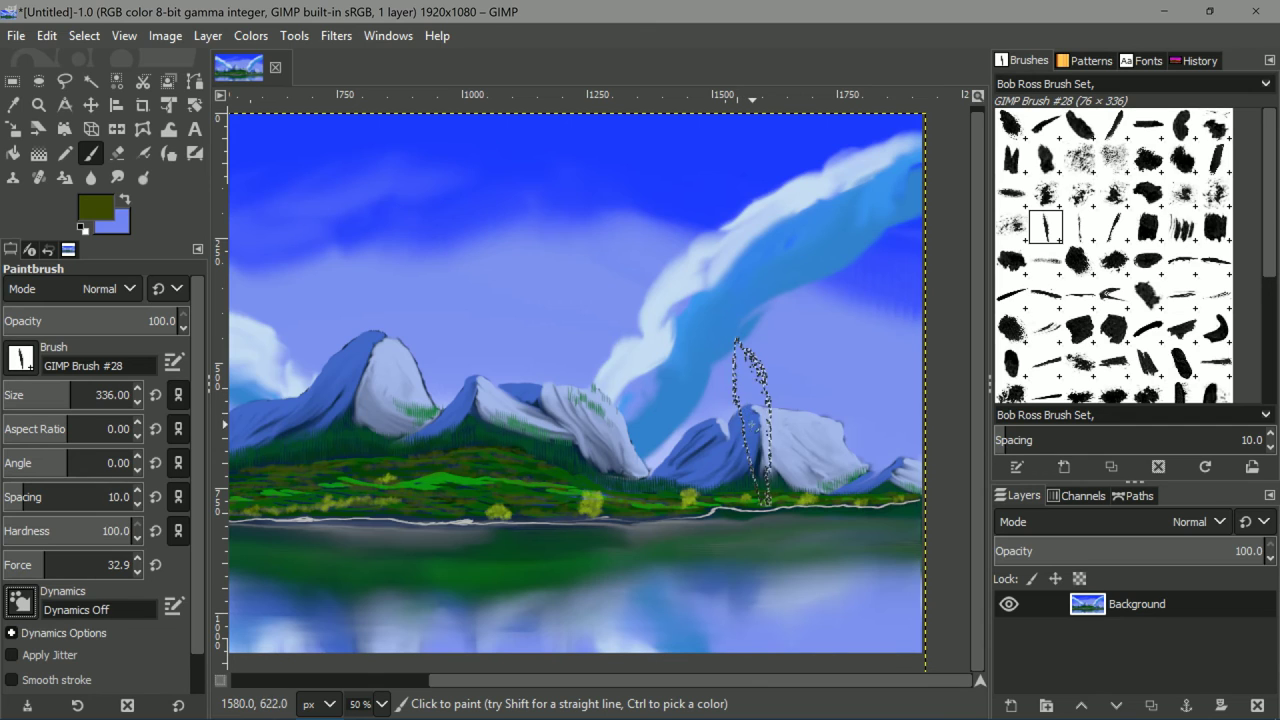
Paint a tall, leaning dark olive tree trunk at the painting's right side, from the water into the sky, with the brush angled to -7.
{"action": "key", "text": "minus"}
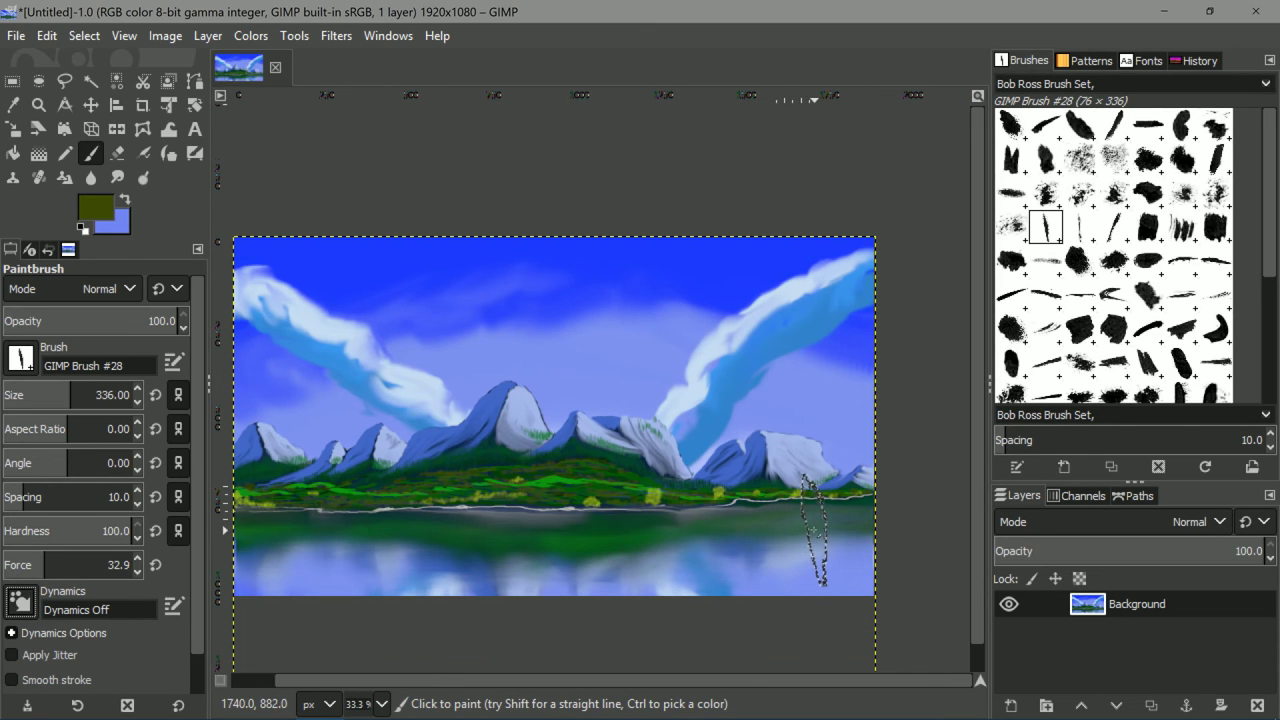
{"action": "scroll", "coordinate": [814, 530], "scroll_direction": "up", "scroll_amount": 2}
{"action": "scroll", "coordinate": [810, 527], "scroll_direction": "down", "scroll_amount": 9}
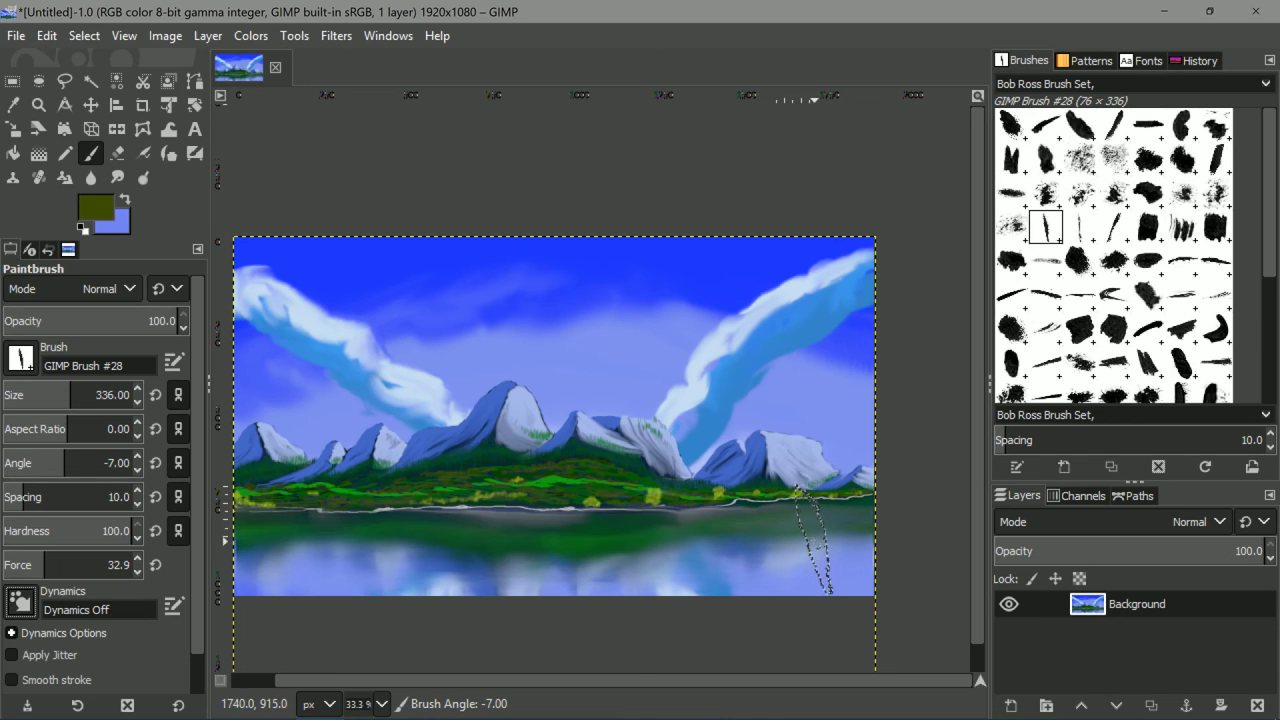
{"action": "key", "text": "plus"}
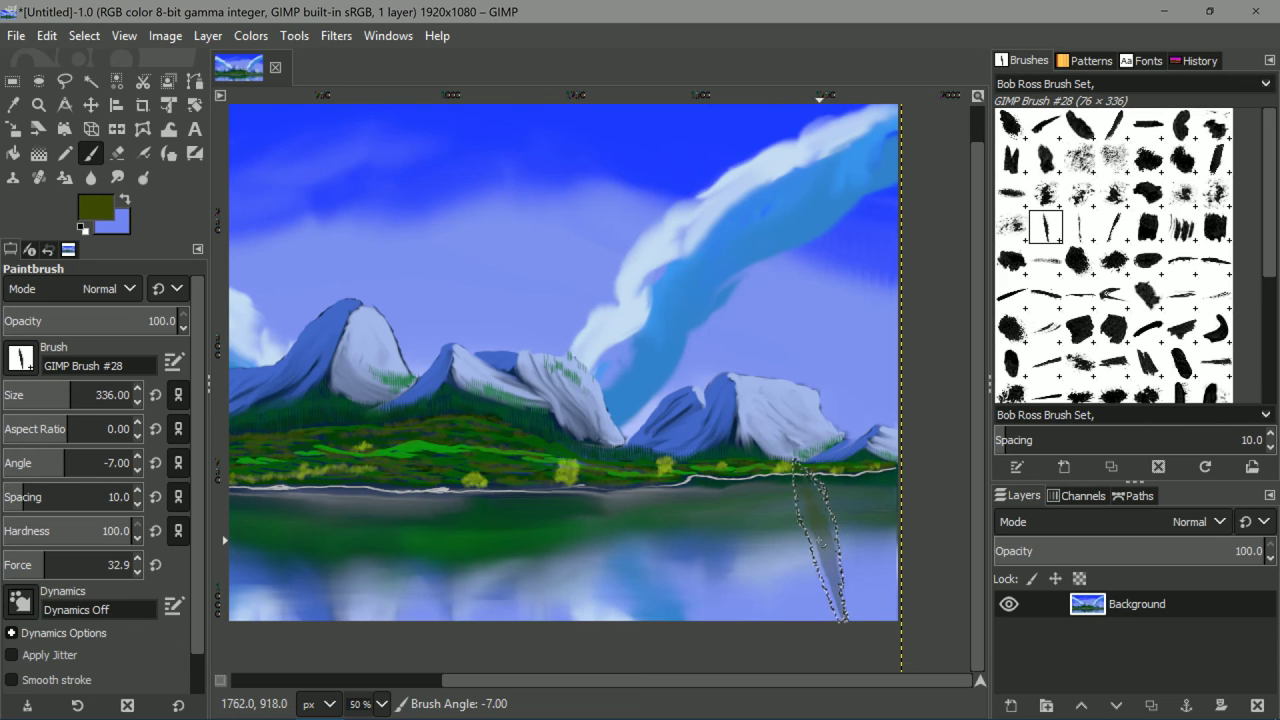
{"action": "left_click_drag", "start_coordinate": [790, 470], "coordinate": [745, 250]}
{"action": "mouse_move", "coordinate": [725, 300]}
{"action": "left_mouse_down"}
{"action": "mouse_move", "coordinate": [744, 434]}
{"action": "mouse_move", "coordinate": [763, 464]}
{"action": "left_mouse_up"}
{"action": "left_click_drag", "start_coordinate": [705, 225], "coordinate": [700, 165]}
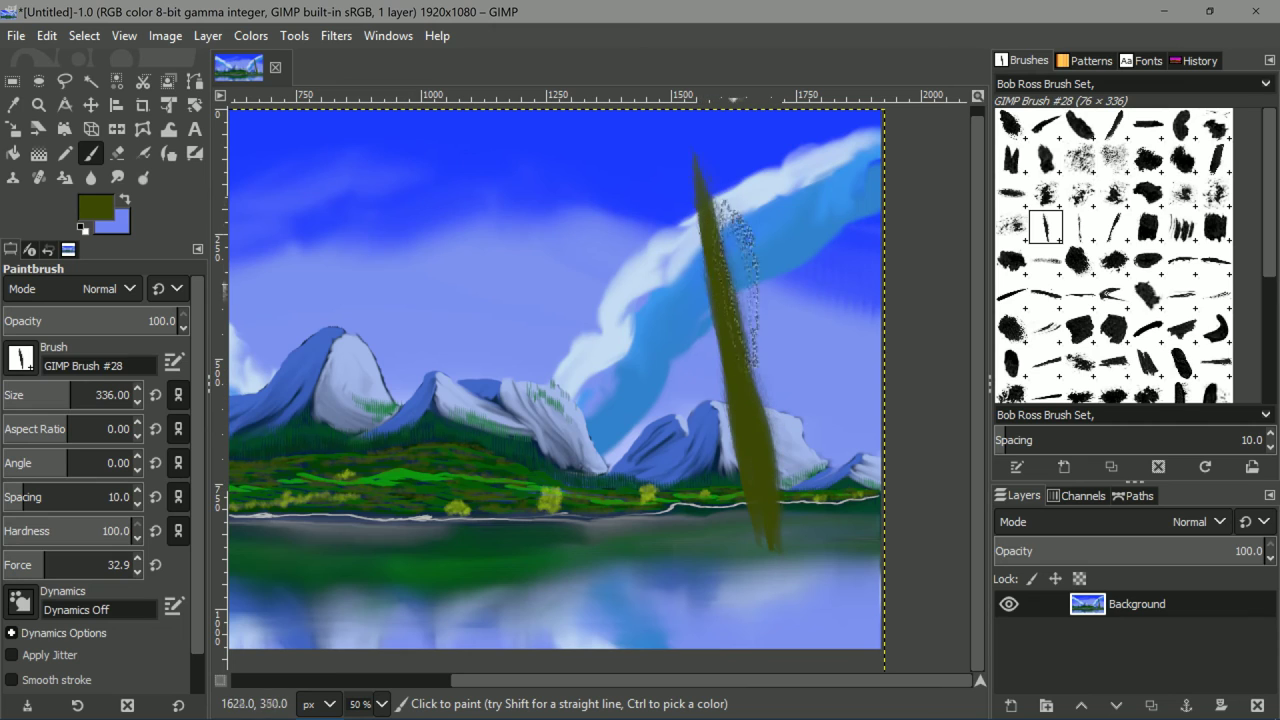
Paint a thin dark olive branch rising from the trunk's right side with GIMP Brush #38 angled to -43.
{"action": "left_click", "coordinate": [1181, 261]}
{"action": "scroll", "coordinate": [757, 325], "scroll_direction": "down", "scroll_amount": 10}
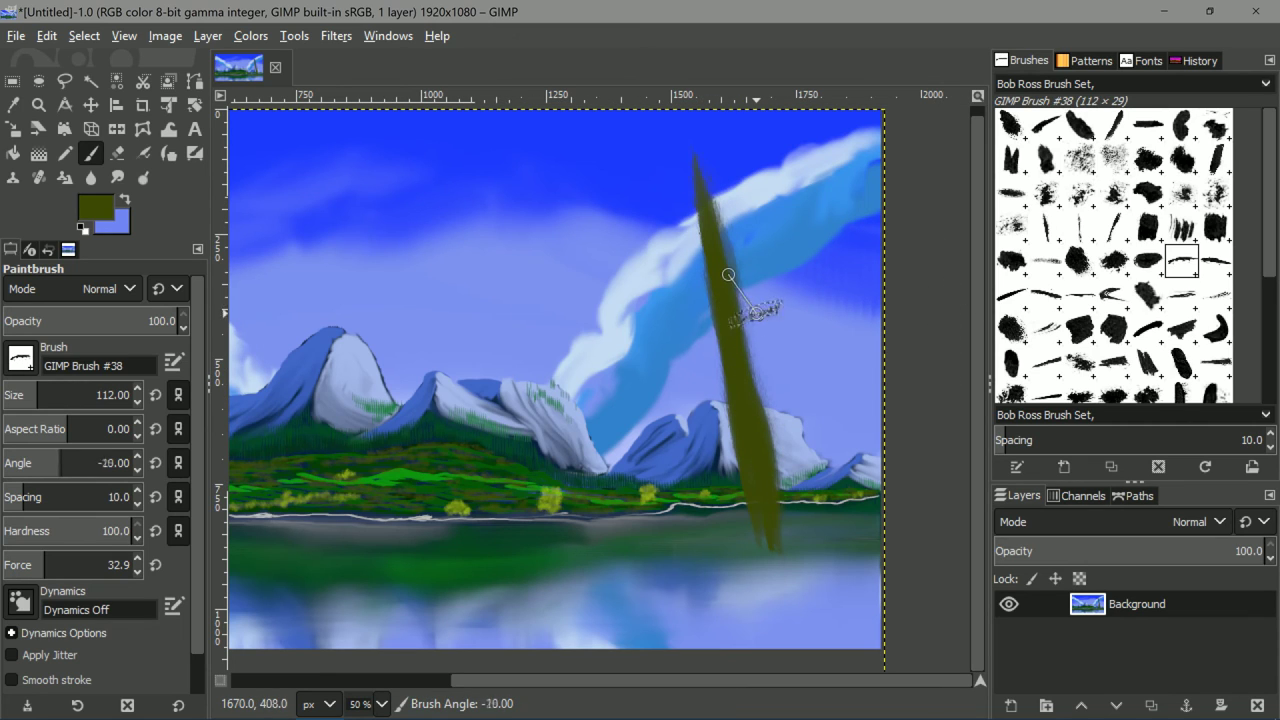
{"action": "scroll", "coordinate": [754, 283], "scroll_direction": "up", "scroll_amount": 12}
{"action": "left_click_drag", "start_coordinate": [748, 298], "coordinate": [773, 244]}
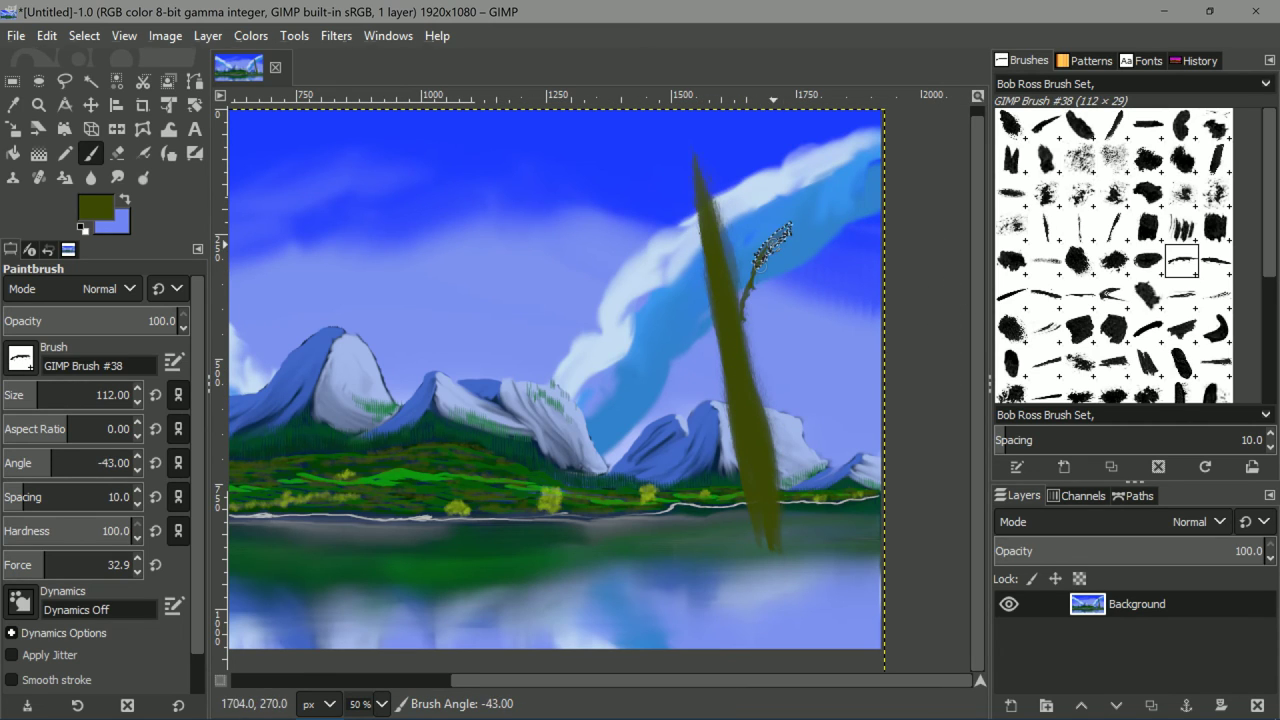
{"action": "scroll", "coordinate": [735, 407], "scroll_direction": "down", "scroll_amount": 8}
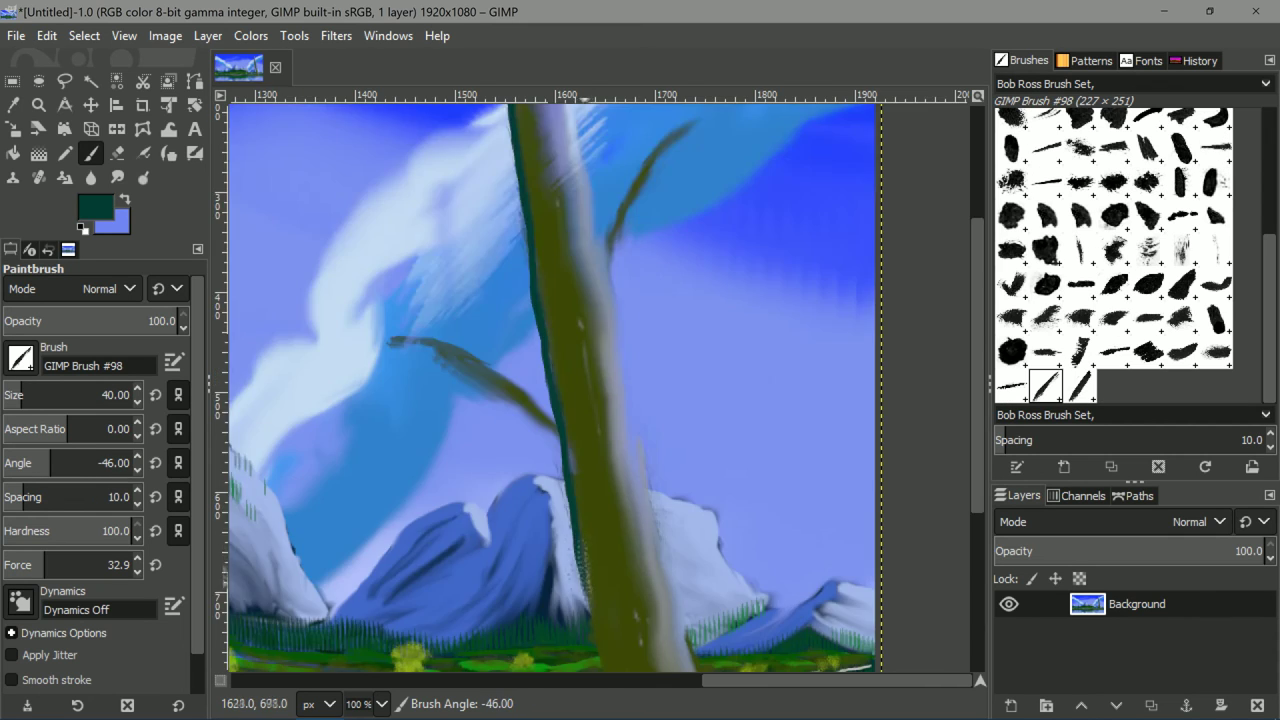
Smudge the base of the tree trunk so that it flares out and blends into the water.
{"action": "scroll", "coordinate": [550, 380], "scroll_direction": "down", "scroll_amount": 3}
{"action": "left_click", "coordinate": [117, 177]}
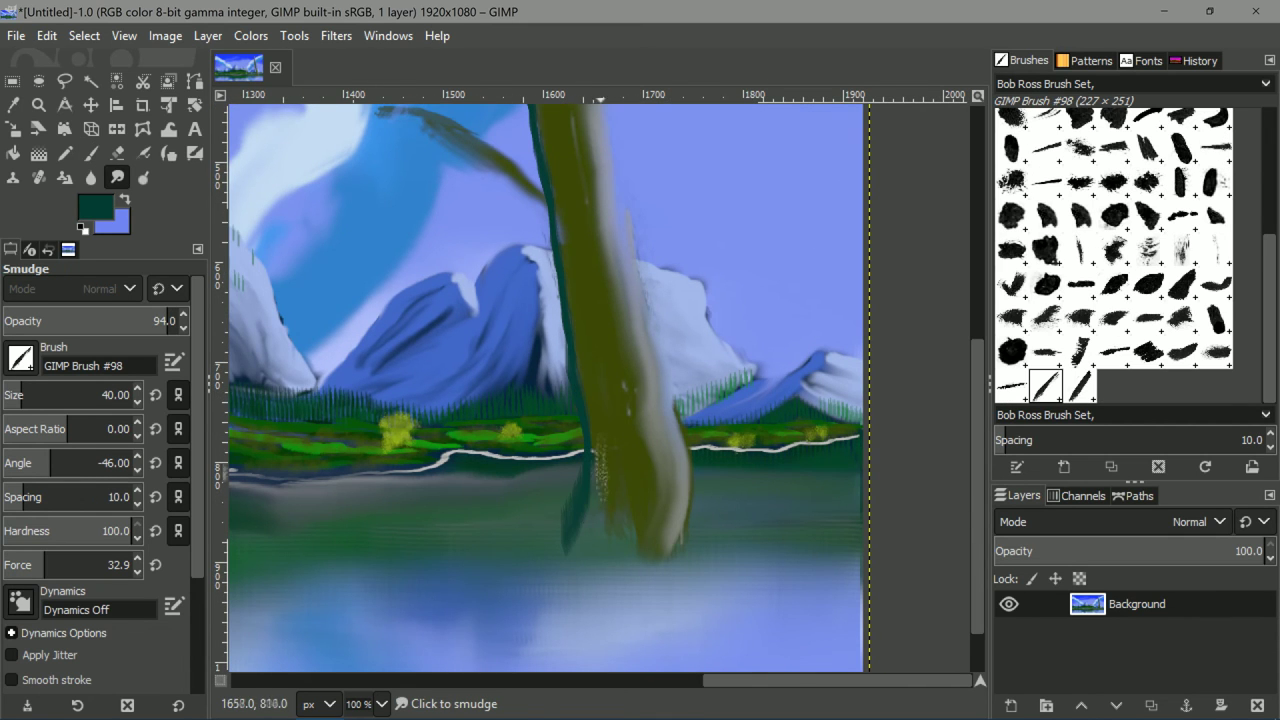
{"action": "mouse_move", "coordinate": [646, 530]}
{"action": "left_mouse_down"}
{"action": "mouse_move", "coordinate": [684, 497]}
{"action": "mouse_move", "coordinate": [680, 467]}
{"action": "mouse_move", "coordinate": [697, 527]}
{"action": "mouse_move", "coordinate": [619, 532]}
{"action": "mouse_move", "coordinate": [584, 522]}
{"action": "mouse_move", "coordinate": [577, 502]}
{"action": "mouse_move", "coordinate": [684, 498]}
{"action": "left_mouse_up"}
{"action": "scroll", "coordinate": [600, 255], "scroll_direction": "up", "scroll_amount": 2}
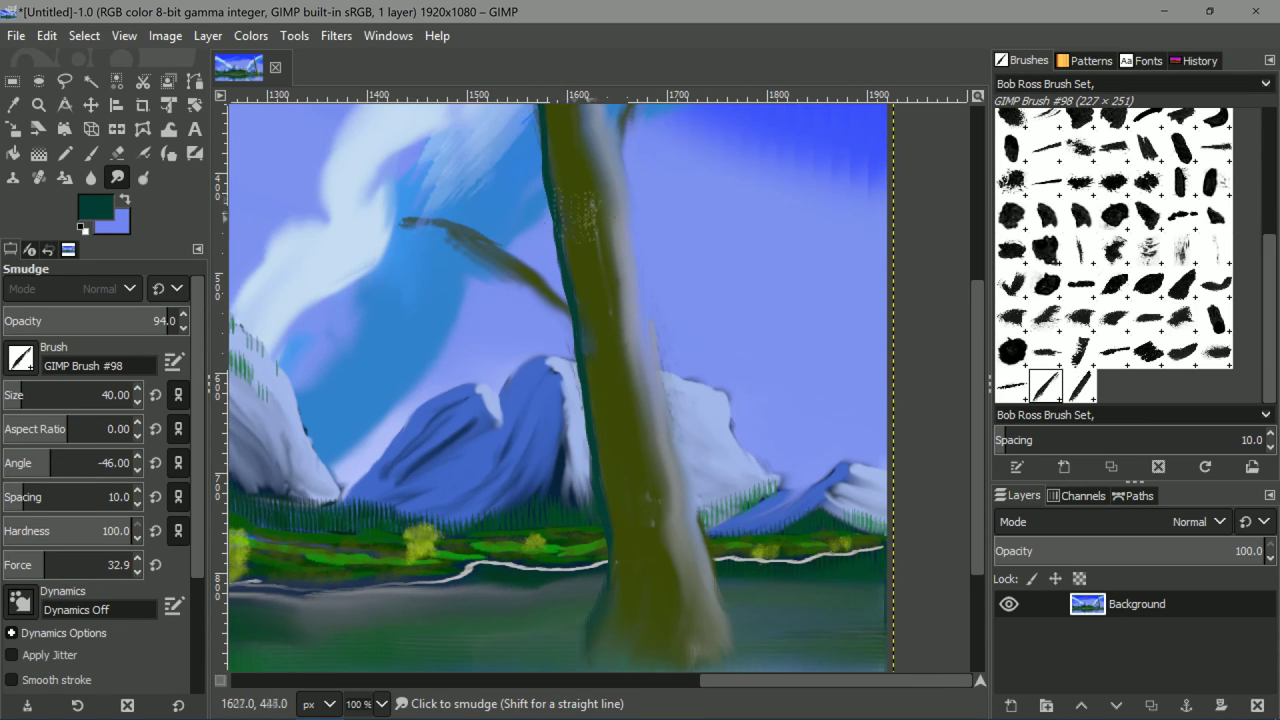
Smudge the bark along the middle and upper trunk to blend its olive, grey and dark green tones.
{"action": "scroll", "coordinate": [589, 221], "scroll_direction": "up", "scroll_amount": 2}
{"action": "scroll", "coordinate": [577, 543], "scroll_direction": "down", "scroll_amount": 3}
{"action": "scroll", "coordinate": [562, 490], "scroll_direction": "up", "scroll_amount": 6}
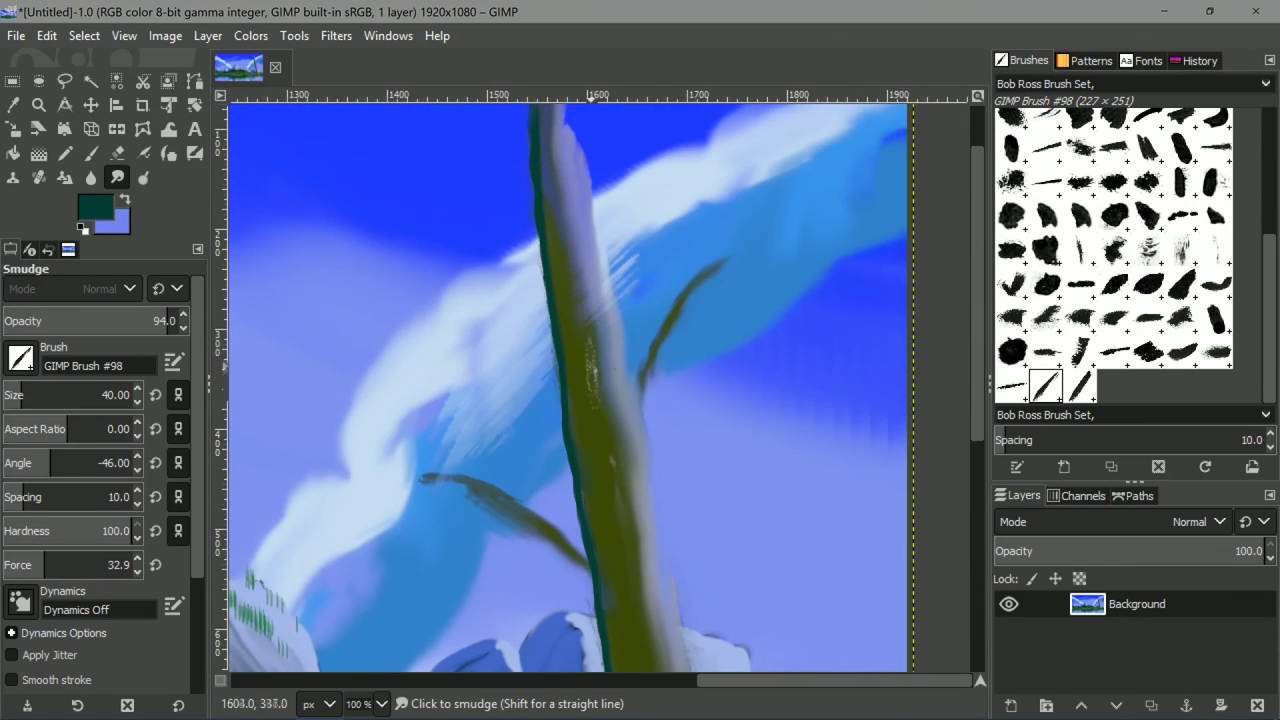
{"action": "scroll", "coordinate": [575, 465], "scroll_direction": "left", "scroll_amount": 2}
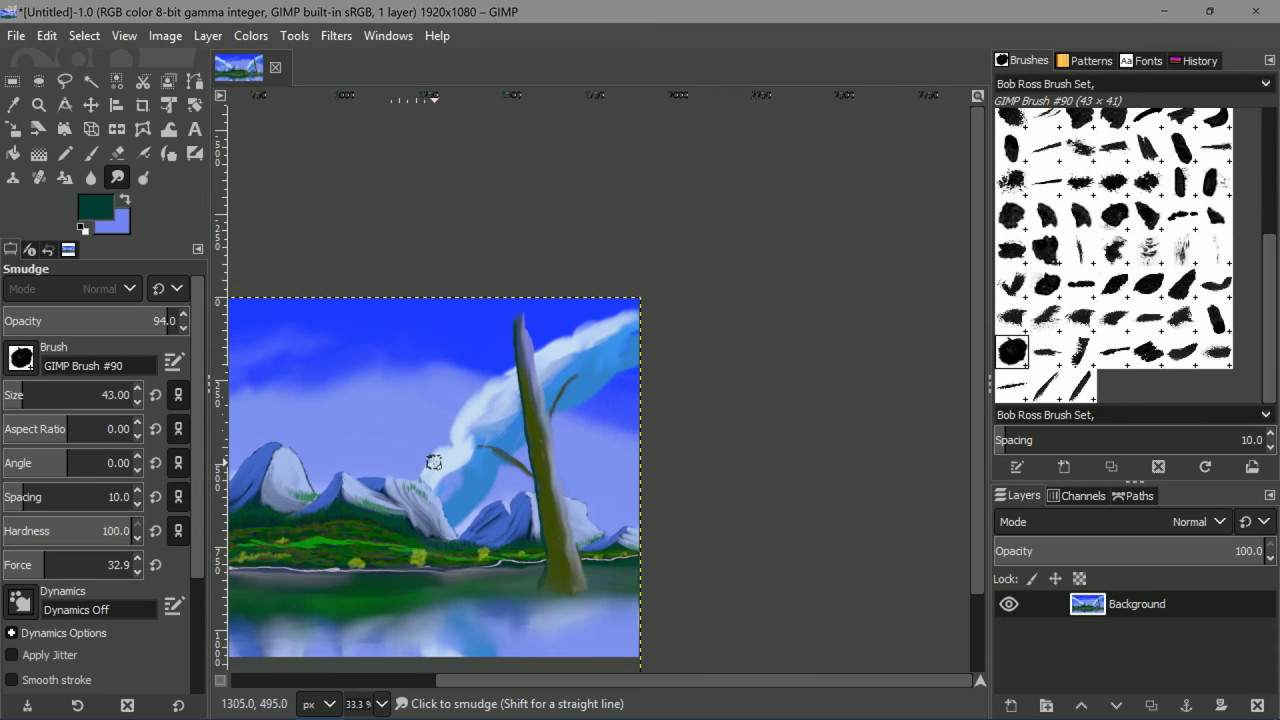
{"action": "left_click_drag", "start_coordinate": [545, 543], "coordinate": [585, 427]}
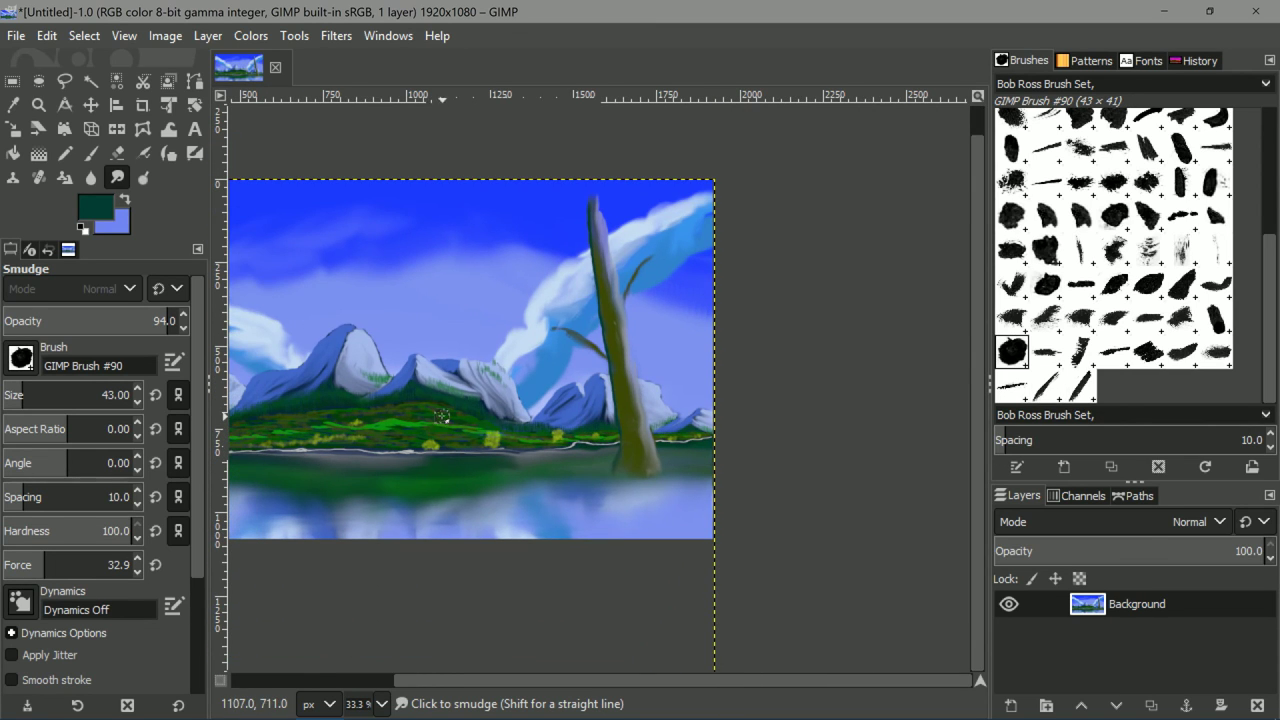
Paint a dark green patch of ground beneath the tree trunk, reaching into the water, using GIMP Brush #38 at size 143.
{"action": "left_click", "coordinate": [91, 154]}
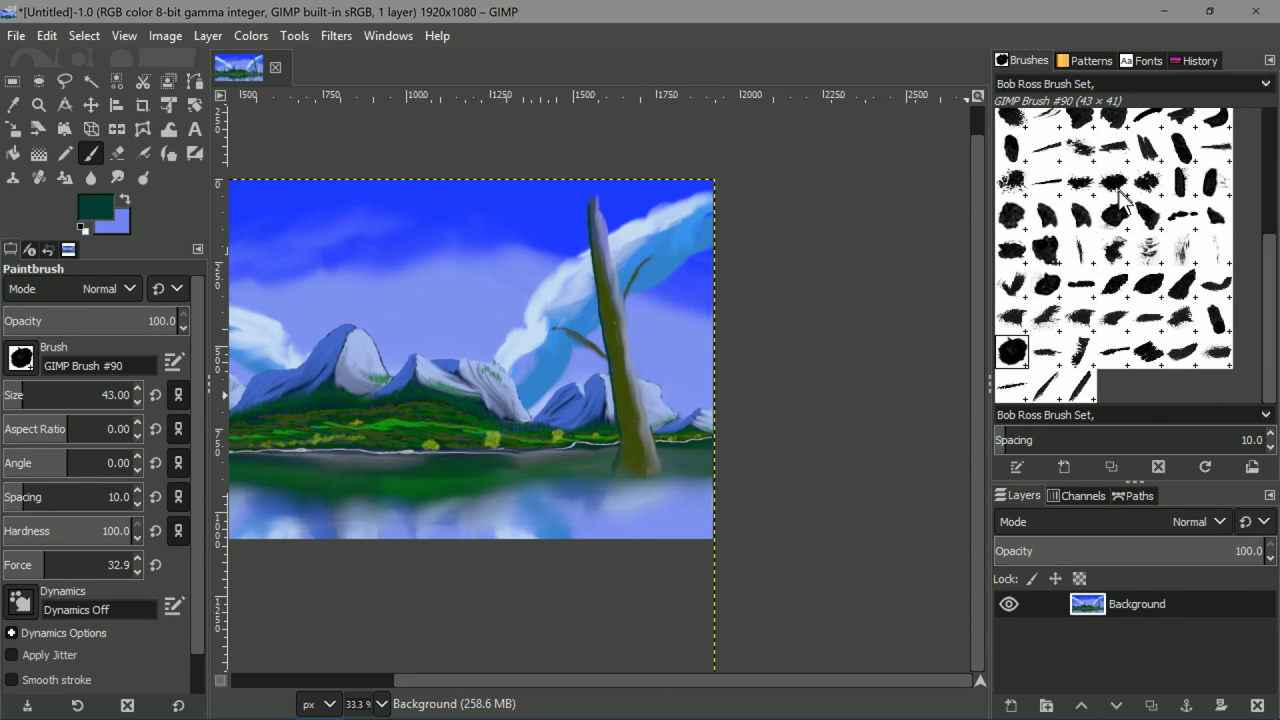
{"action": "scroll", "coordinate": [1122, 197], "scroll_direction": "up", "scroll_amount": 5}
{"action": "left_click", "coordinate": [1178, 226]}
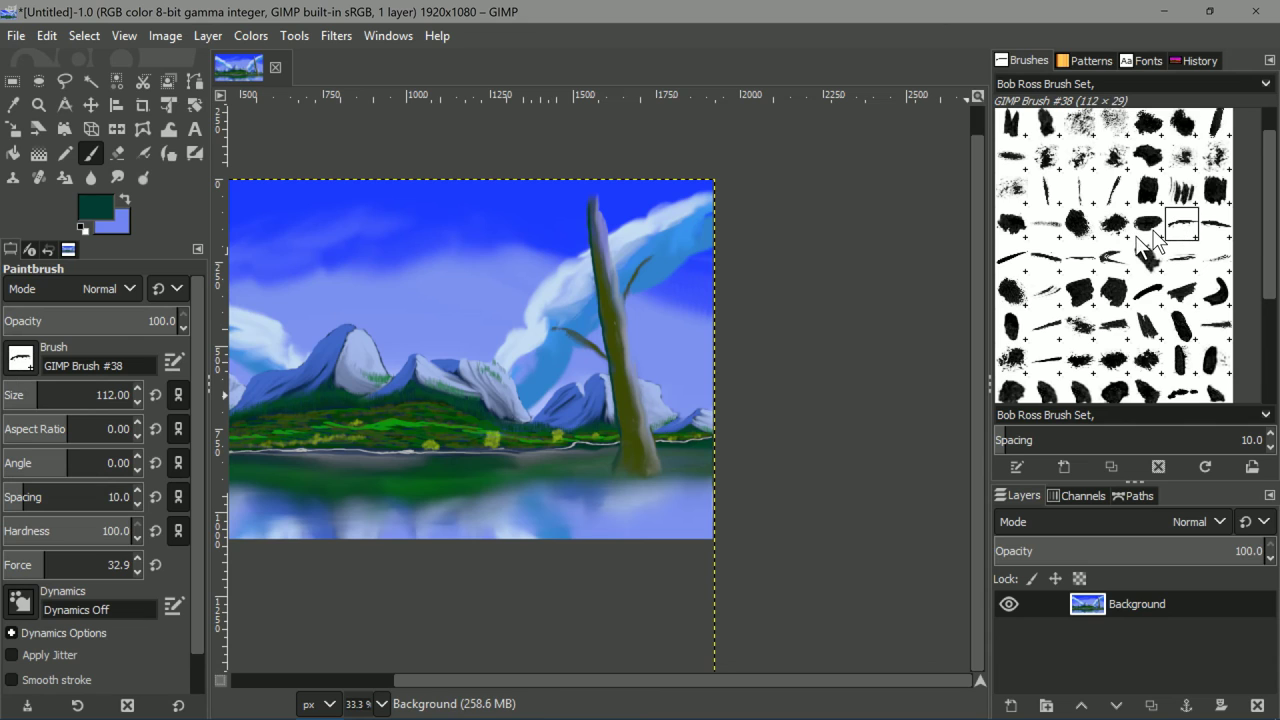
{"action": "scroll", "coordinate": [640, 496], "scroll_direction": "up", "scroll_amount": 2, "text": "ctrl"}
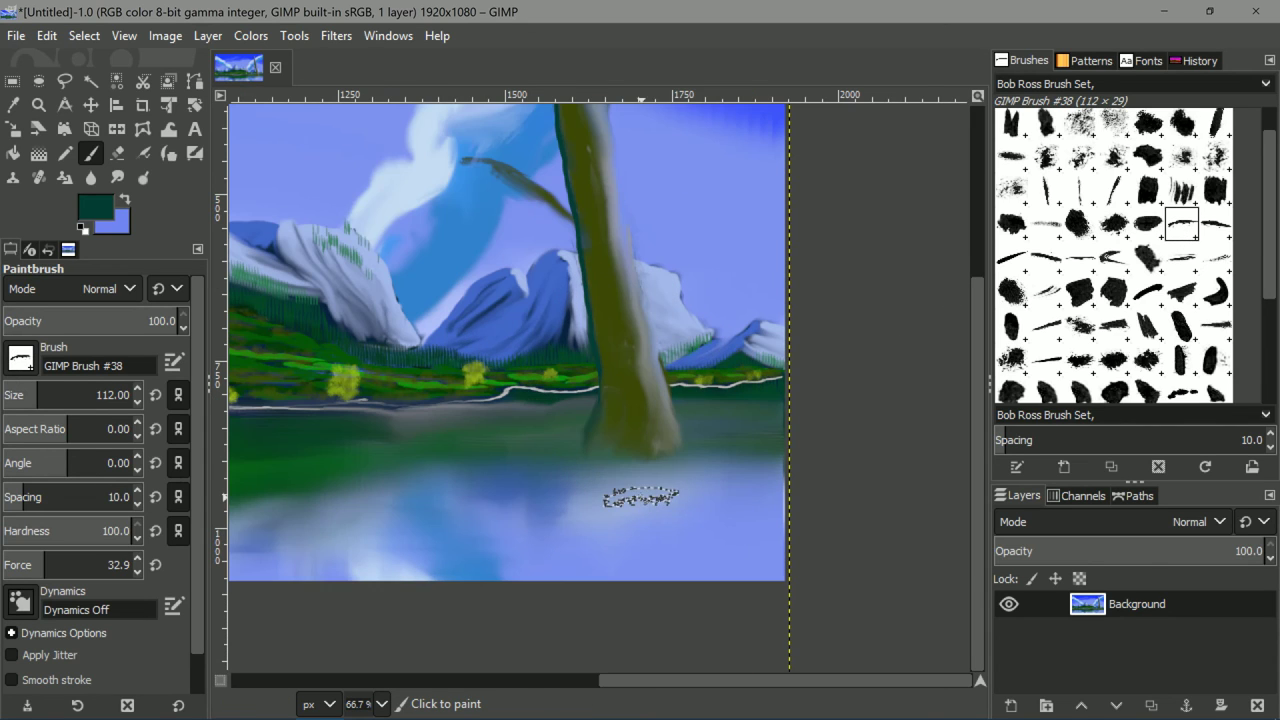
{"action": "key", "text": "bracketright"}
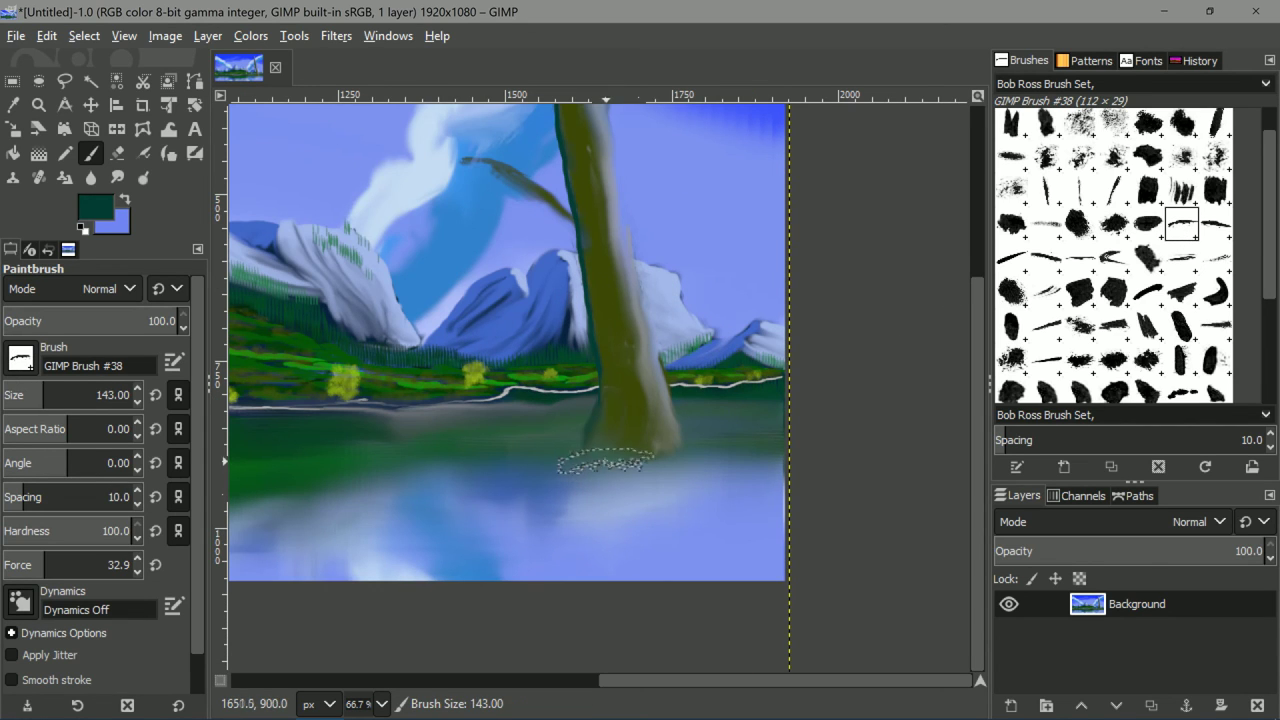
{"action": "mouse_move", "coordinate": [620, 460]}
{"action": "left_mouse_down"}
{"action": "mouse_move", "coordinate": [731, 452]}
{"action": "mouse_move", "coordinate": [589, 461]}
{"action": "mouse_move", "coordinate": [375, 531]}
{"action": "mouse_move", "coordinate": [781, 537]}
{"action": "mouse_move", "coordinate": [723, 463]}
{"action": "mouse_move", "coordinate": [485, 496]}
{"action": "mouse_move", "coordinate": [738, 492]}
{"action": "left_mouse_up"}
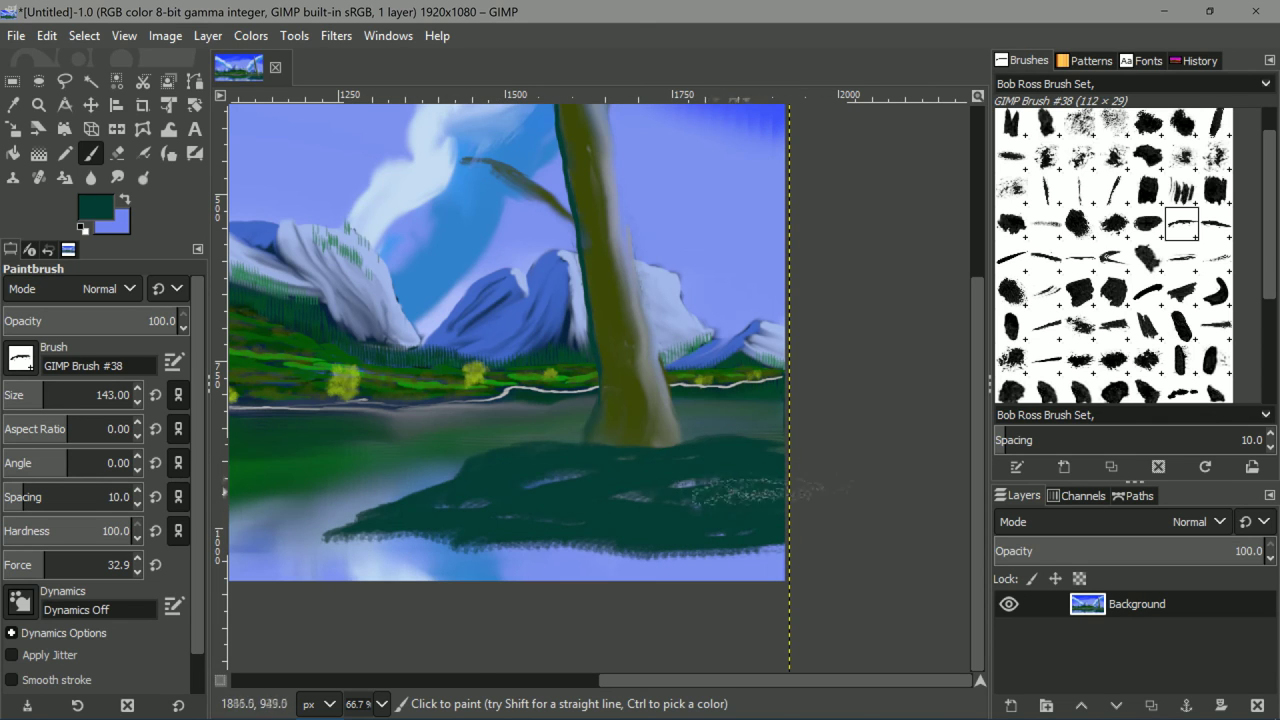
Smudge the dark green ground at the tree's foot to soften its edges into the water, and reduce the brush hardness.
{"action": "left_click", "coordinate": [117, 177]}
{"action": "left_click_drag", "start_coordinate": [505, 475], "coordinate": [740, 490]}
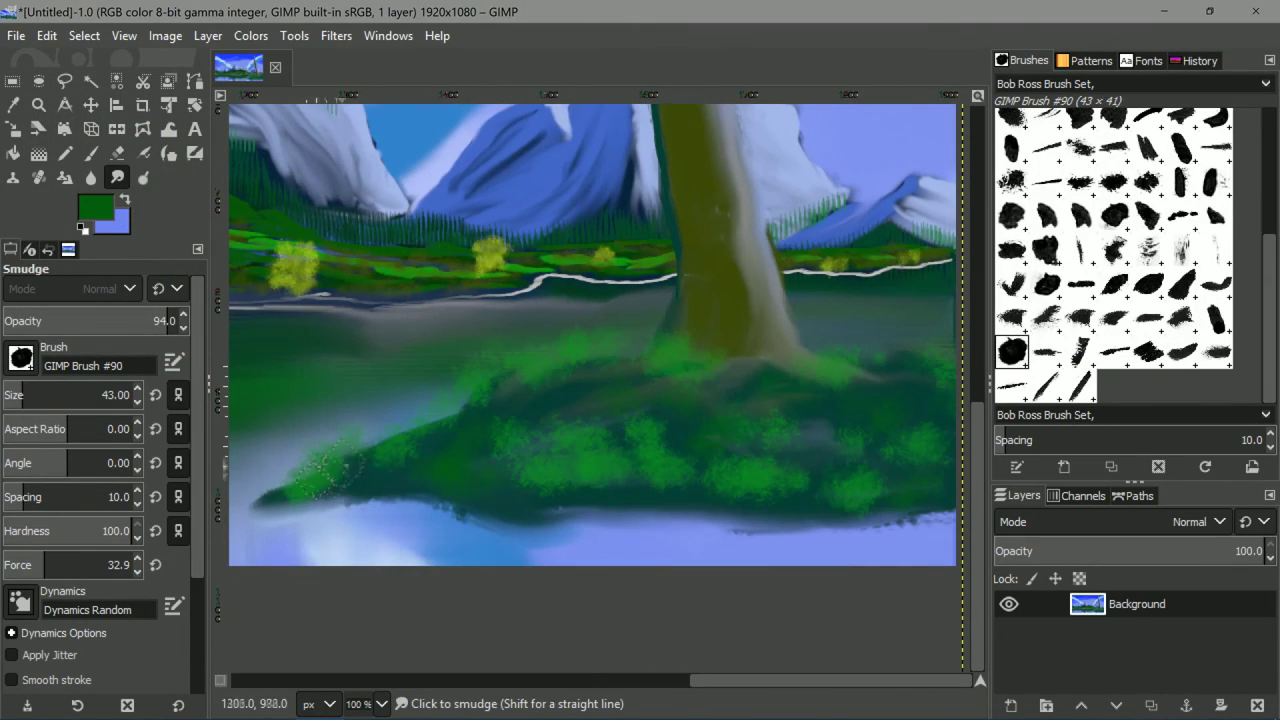
{"action": "left_click_drag", "start_coordinate": [128, 530], "coordinate": [63, 529]}
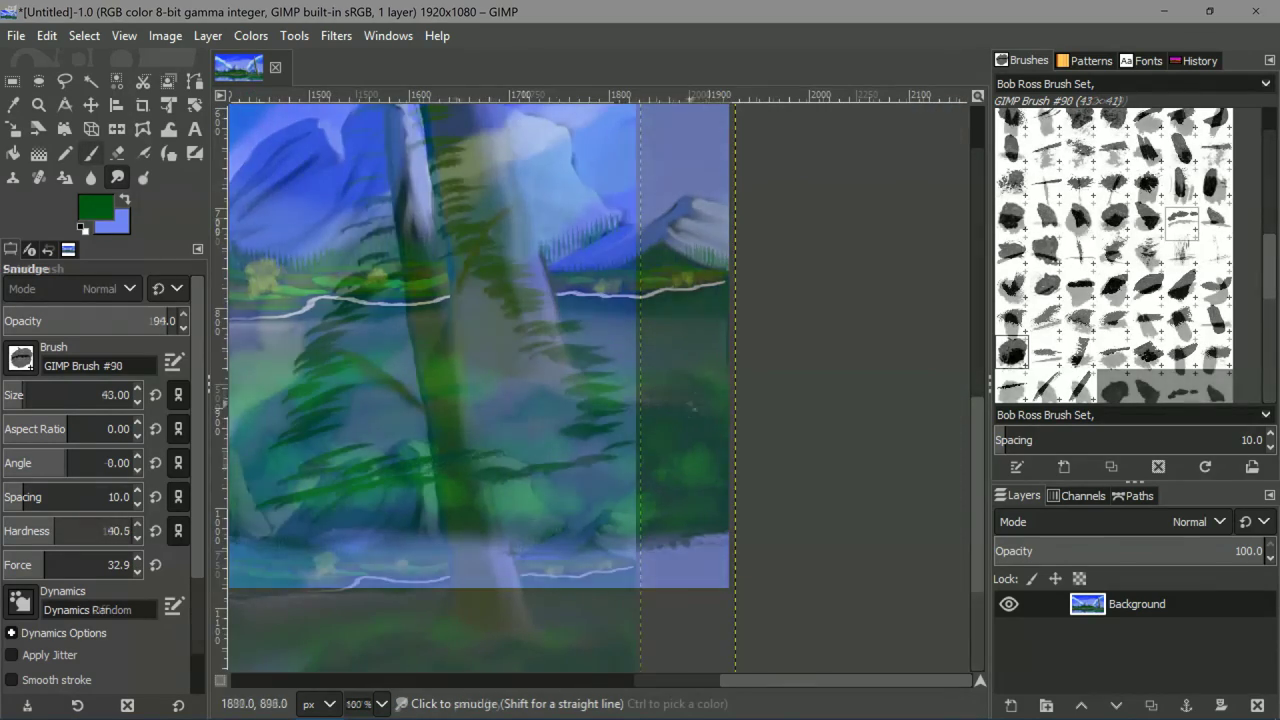
Paint layered green pine branches on both sides of the trunk up to its tip with GIMP Brush #38.
{"action": "mouse_move", "coordinate": [466, 405]}
{"action": "left_mouse_down"}
{"action": "mouse_move", "coordinate": [400, 436]}
{"action": "mouse_move", "coordinate": [320, 445]}
{"action": "left_mouse_up"}
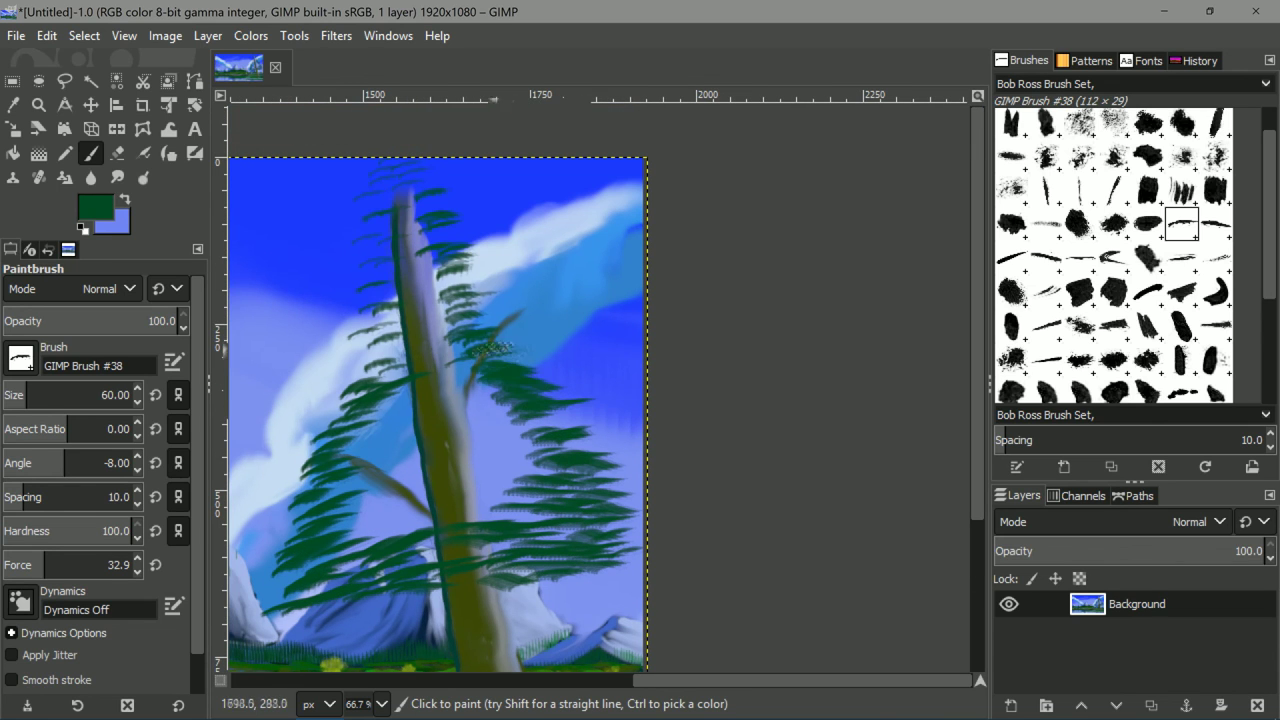
{"action": "left_click_drag", "start_coordinate": [475, 345], "coordinate": [540, 358]}
{"action": "mouse_move", "coordinate": [405, 325]}
{"action": "left_mouse_down"}
{"action": "mouse_move", "coordinate": [350, 378]}
{"action": "mouse_move", "coordinate": [362, 320]}
{"action": "left_mouse_up"}
{"action": "mouse_move", "coordinate": [434, 250]}
{"action": "left_mouse_down"}
{"action": "mouse_move", "coordinate": [418, 283]}
{"action": "mouse_move", "coordinate": [490, 305]}
{"action": "left_mouse_up"}
{"action": "mouse_move", "coordinate": [410, 300]}
{"action": "left_mouse_down"}
{"action": "mouse_move", "coordinate": [356, 318]}
{"action": "mouse_move", "coordinate": [480, 330]}
{"action": "left_mouse_up"}
{"action": "left_click_drag", "start_coordinate": [410, 325], "coordinate": [362, 350]}
{"action": "left_click_drag", "start_coordinate": [398, 340], "coordinate": [488, 370]}
{"action": "left_click_drag", "start_coordinate": [405, 368], "coordinate": [364, 395]}
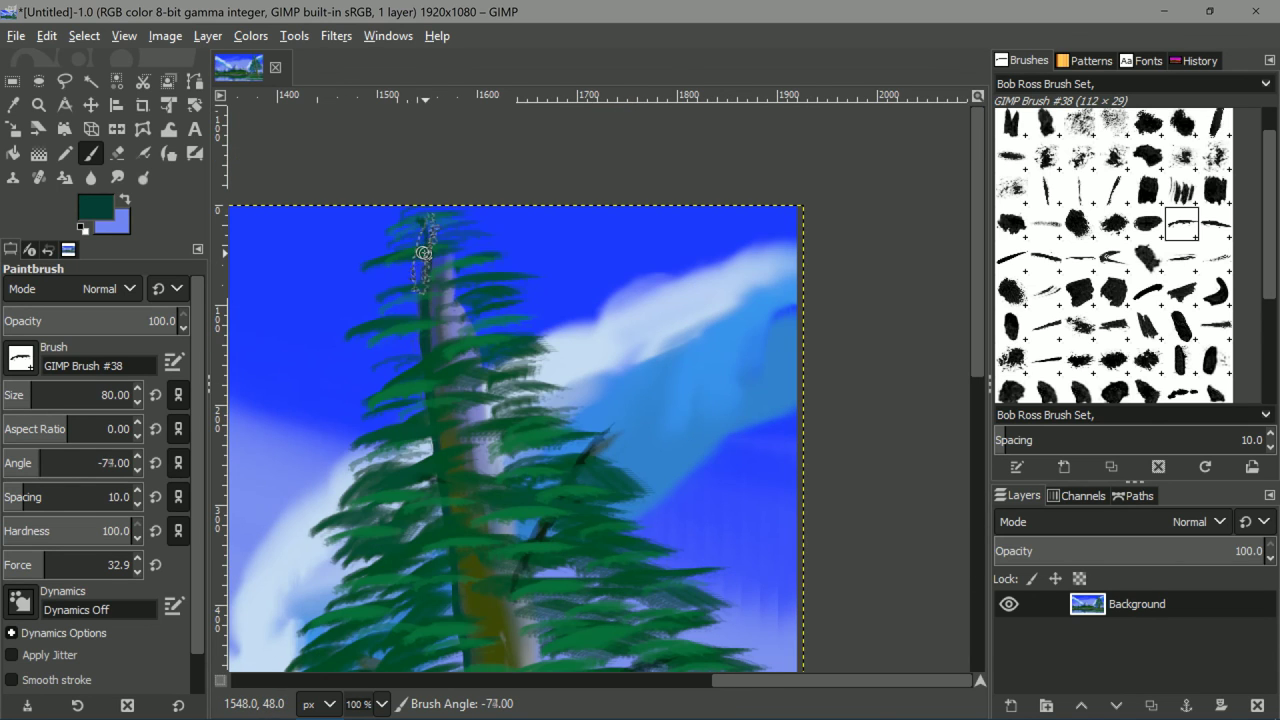
Angle the brush to -85 and touch up the upper trunk, sampling the greyish-lavender bark tone as the foreground color.
{"action": "scroll", "coordinate": [467, 270], "scroll_direction": "down", "scroll_amount": 5}
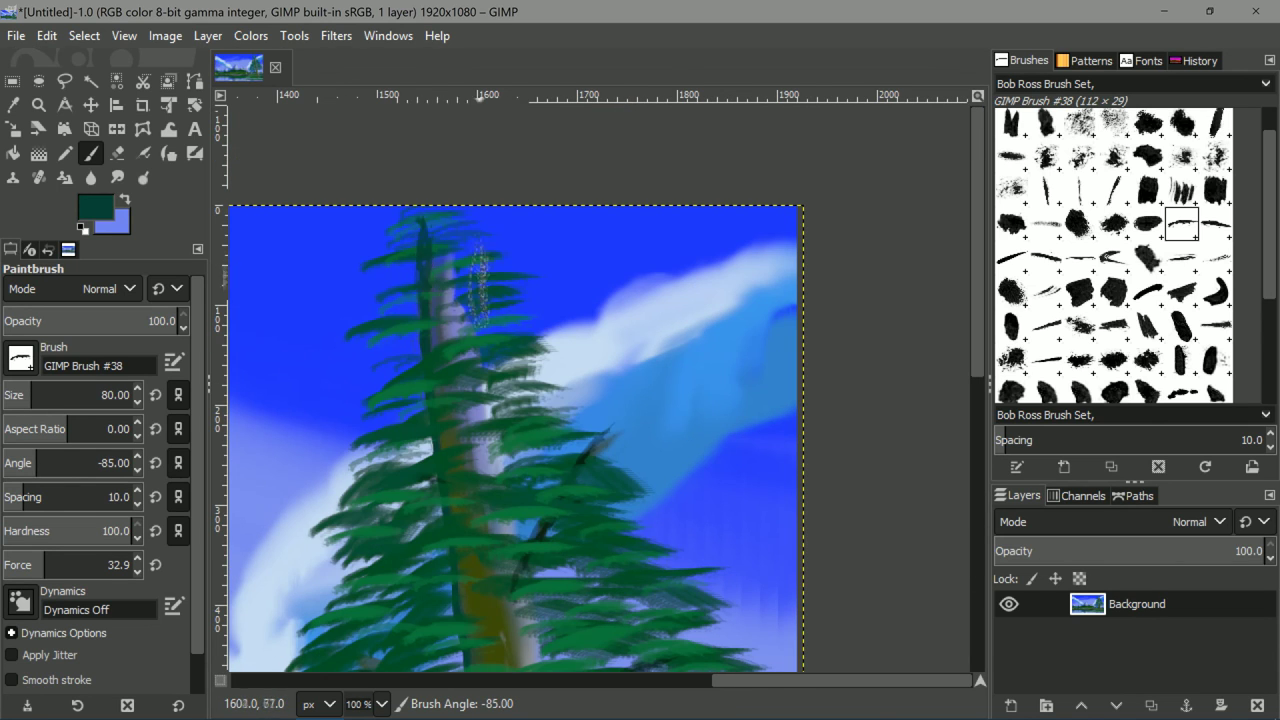
{"action": "left_click", "coordinate": [518, 273], "text": "ctrl"}
{"action": "left_click", "coordinate": [436, 262]}
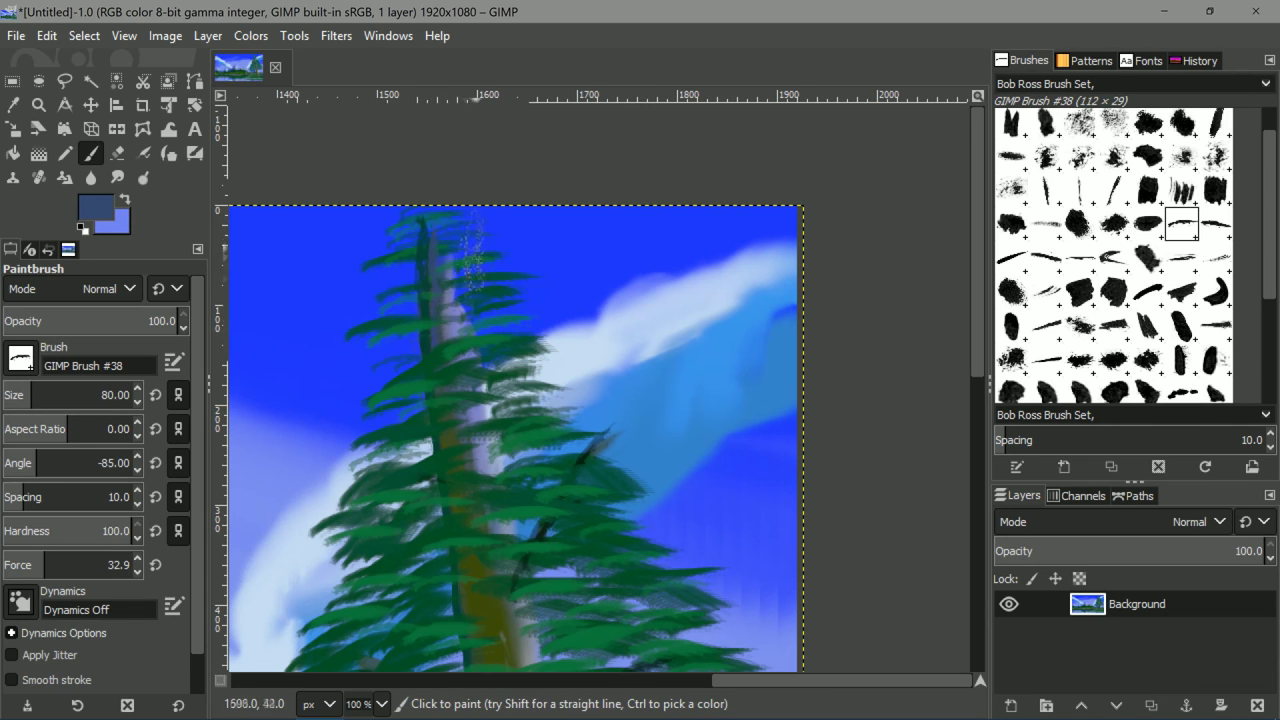
{"action": "left_click", "coordinate": [13, 105]}
{"action": "left_click", "coordinate": [450, 270]}
{"action": "left_click", "coordinate": [91, 153]}
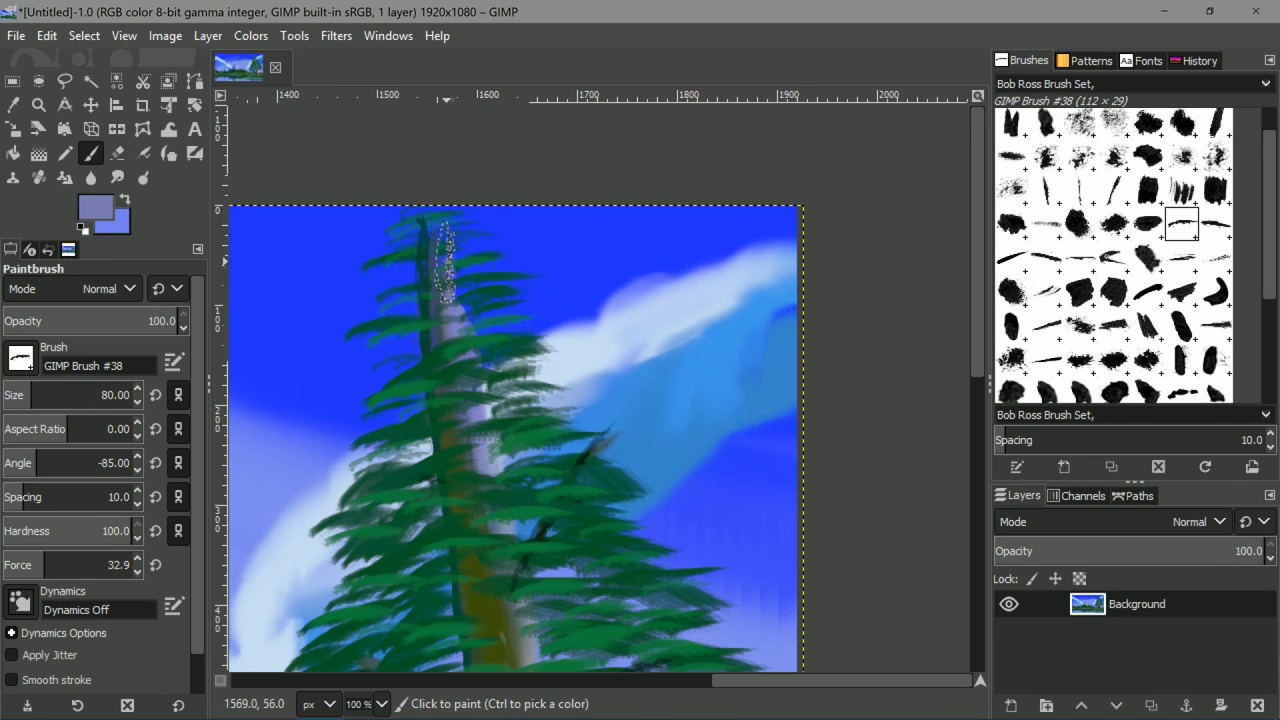
Smudge the upper trunk with GIMP Brush #90 to blend its dark and light bark strokes.
{"action": "left_click", "coordinate": [117, 177]}
{"action": "scroll", "coordinate": [1040, 330], "scroll_direction": "down", "scroll_amount": 4}
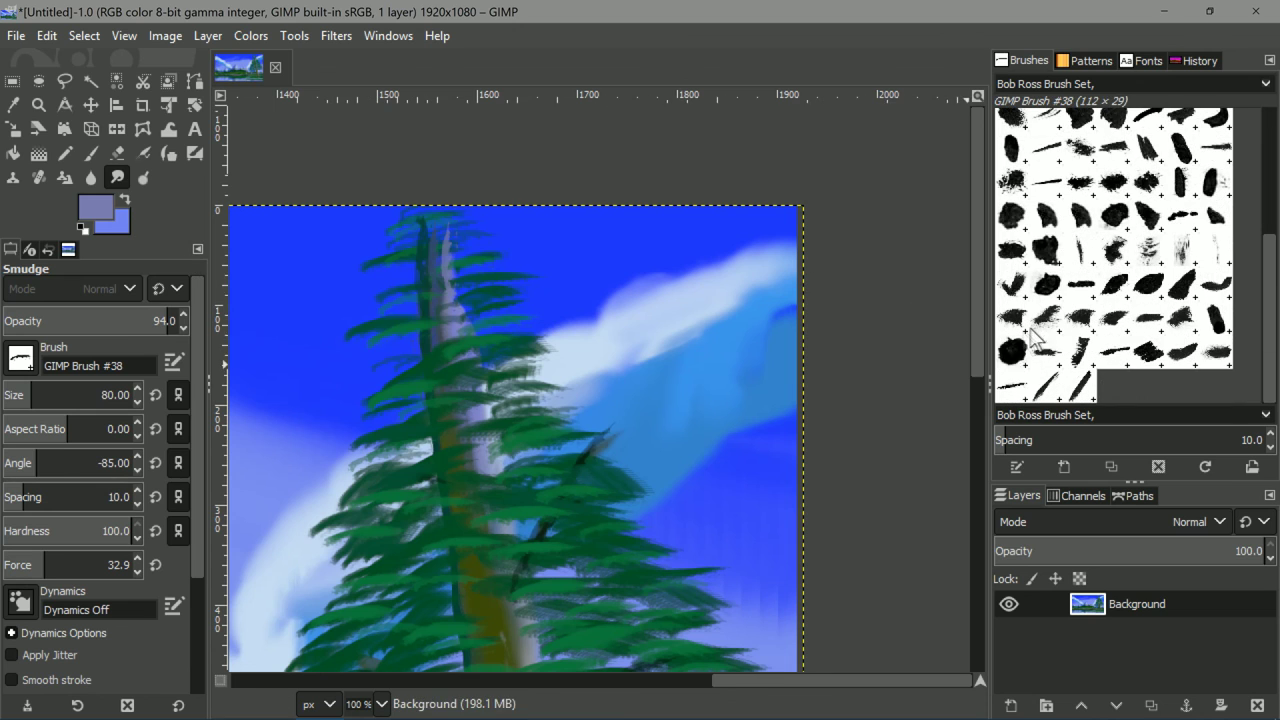
{"action": "left_click", "coordinate": [1011, 351]}
{"action": "left_click_drag", "start_coordinate": [439, 259], "coordinate": [443, 325]}
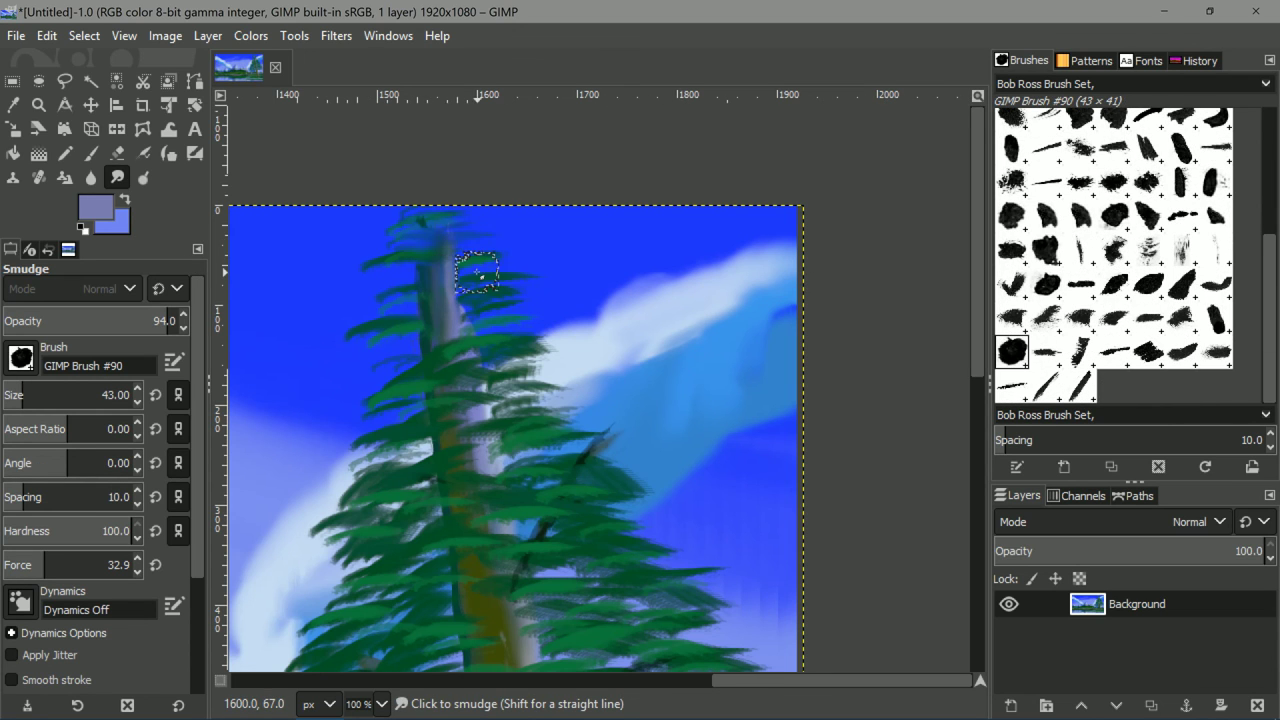
Brighten the pine's green foliage and paint a pale shoreline along the grassy bank beneath the tree.
{"action": "scroll", "coordinate": [470, 240], "scroll_direction": "down", "scroll_amount": 5}
{"action": "scroll", "coordinate": [530, 320], "scroll_direction": "up", "scroll_amount": 2}
{"action": "mouse_move", "coordinate": [538, 330]}
{"action": "left_mouse_down"}
{"action": "mouse_move", "coordinate": [658, 322]}
{"action": "mouse_move", "coordinate": [651, 401]}
{"action": "mouse_move", "coordinate": [694, 417]}
{"action": "mouse_move", "coordinate": [604, 432]}
{"action": "mouse_move", "coordinate": [674, 476]}
{"action": "mouse_move", "coordinate": [730, 470]}
{"action": "mouse_move", "coordinate": [583, 552]}
{"action": "mouse_move", "coordinate": [666, 530]}
{"action": "mouse_move", "coordinate": [621, 500]}
{"action": "left_mouse_up"}
{"action": "mouse_move", "coordinate": [440, 508]}
{"action": "left_mouse_down"}
{"action": "mouse_move", "coordinate": [341, 426]}
{"action": "mouse_move", "coordinate": [313, 536]}
{"action": "mouse_move", "coordinate": [281, 573]}
{"action": "mouse_move", "coordinate": [760, 515]}
{"action": "left_mouse_up"}
{"action": "scroll", "coordinate": [760, 515], "scroll_direction": "up", "scroll_amount": 3}
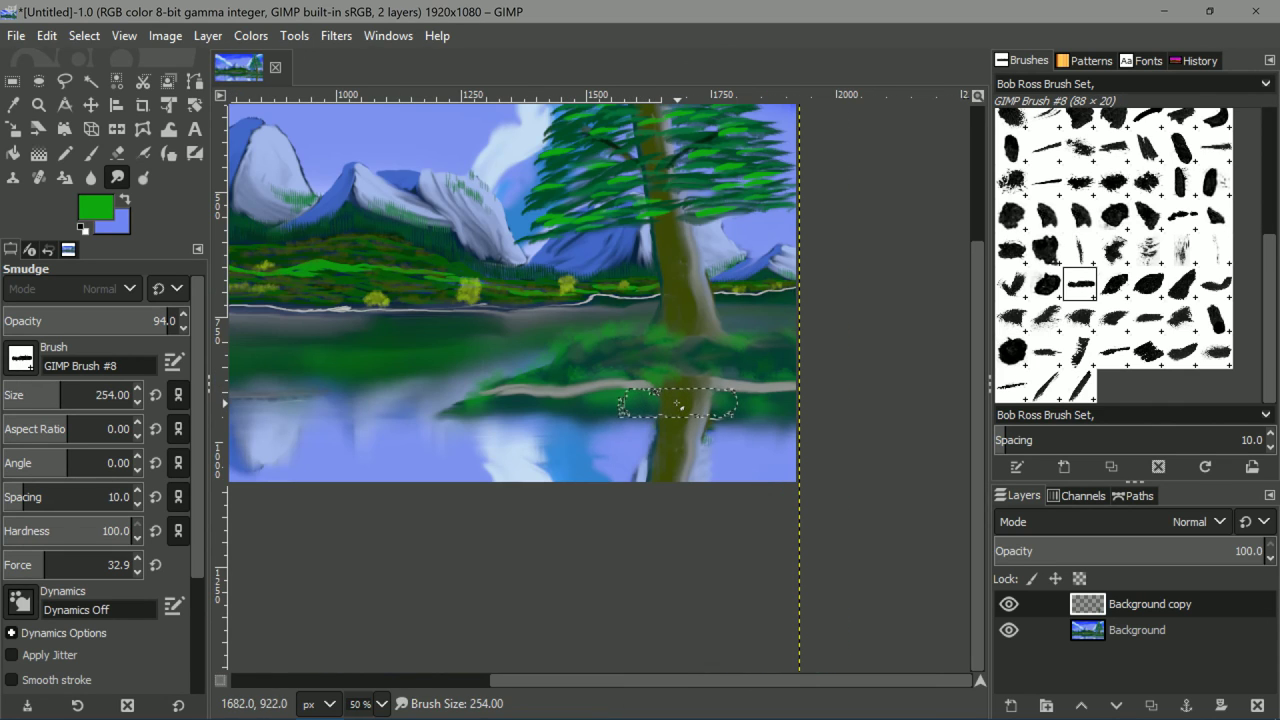
Smudge the mirrored tree and mountains on the Background copy layer with GIMP Brush #8 at size 254, and merge it down.
{"action": "left_click_drag", "start_coordinate": [677, 403], "coordinate": [680, 514]}
{"action": "left_click_drag", "start_coordinate": [423, 440], "coordinate": [685, 433]}
{"action": "scroll", "coordinate": [685, 432], "scroll_direction": "right", "scroll_amount": 3}
{"action": "right_click", "coordinate": [1086, 604]}
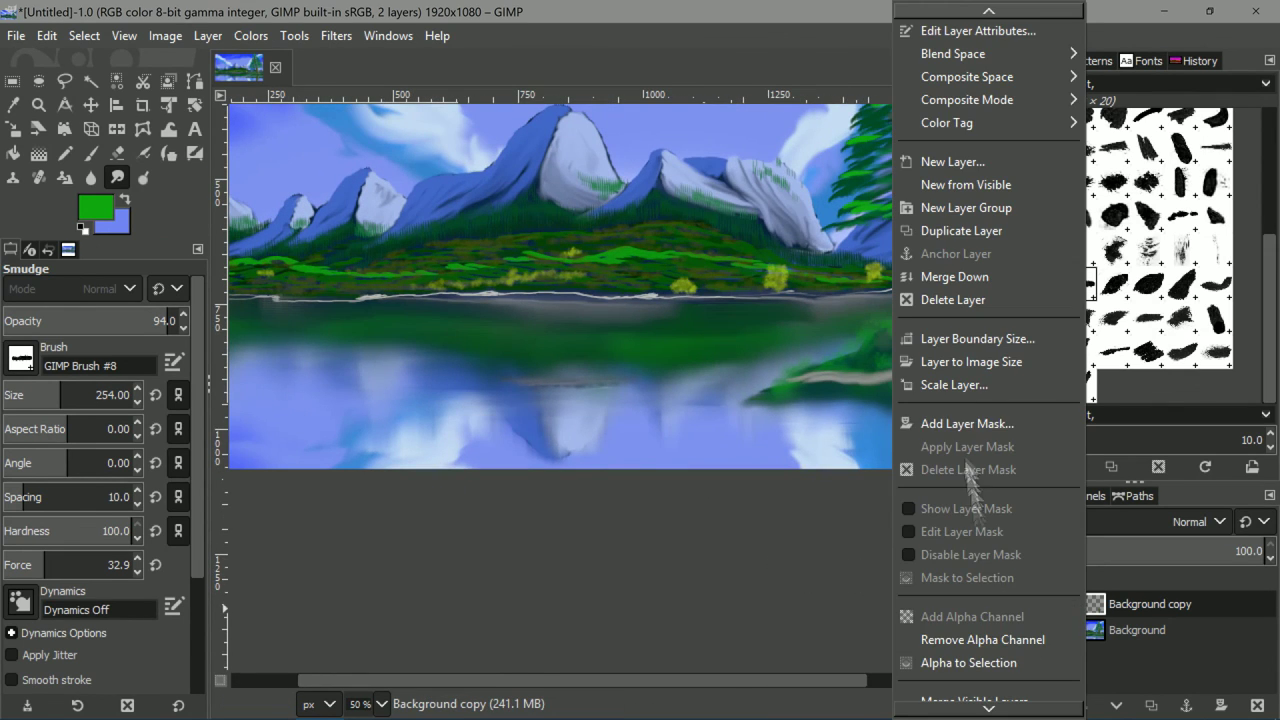
{"action": "left_click", "coordinate": [955, 277]}
Smudge the water reflection across the full width of the painting with the brush angled to -90.
{"action": "scroll", "coordinate": [523, 457], "scroll_direction": "down", "scroll_amount": 2}
{"action": "scroll", "coordinate": [402, 456], "scroll_direction": "down", "scroll_amount": 10}
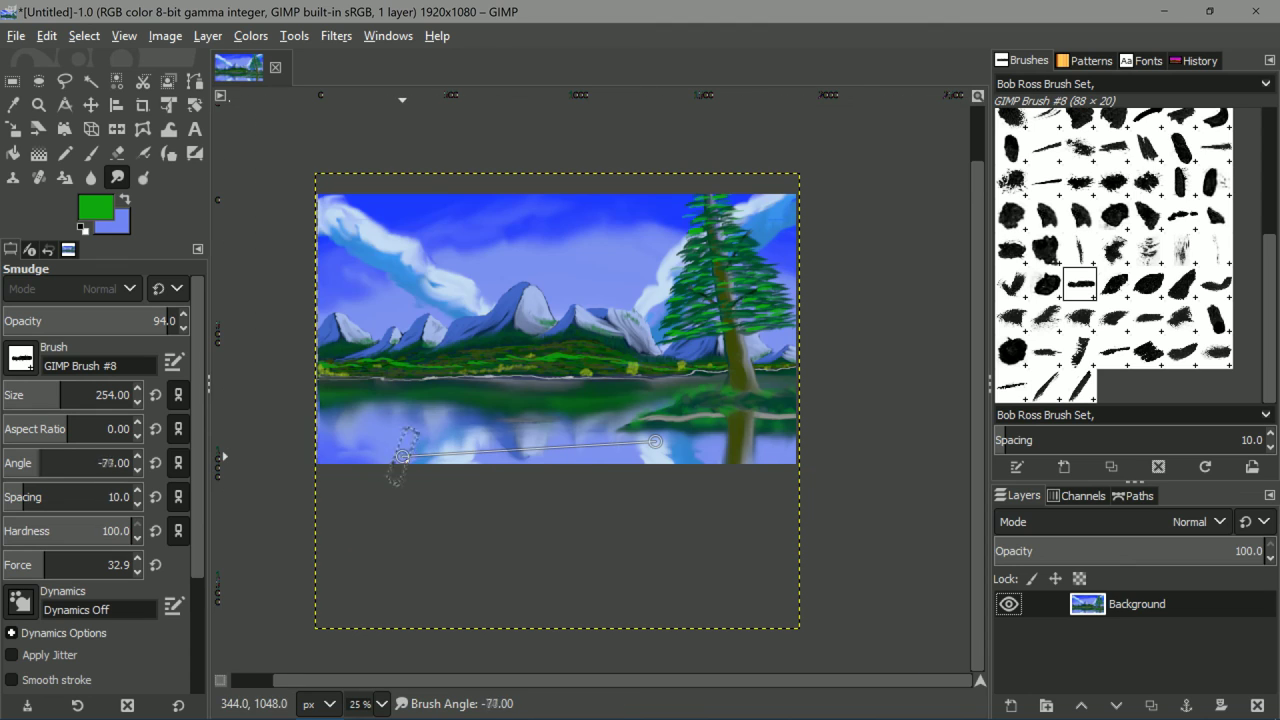
{"action": "left_click_drag", "start_coordinate": [325, 440], "coordinate": [782, 470]}
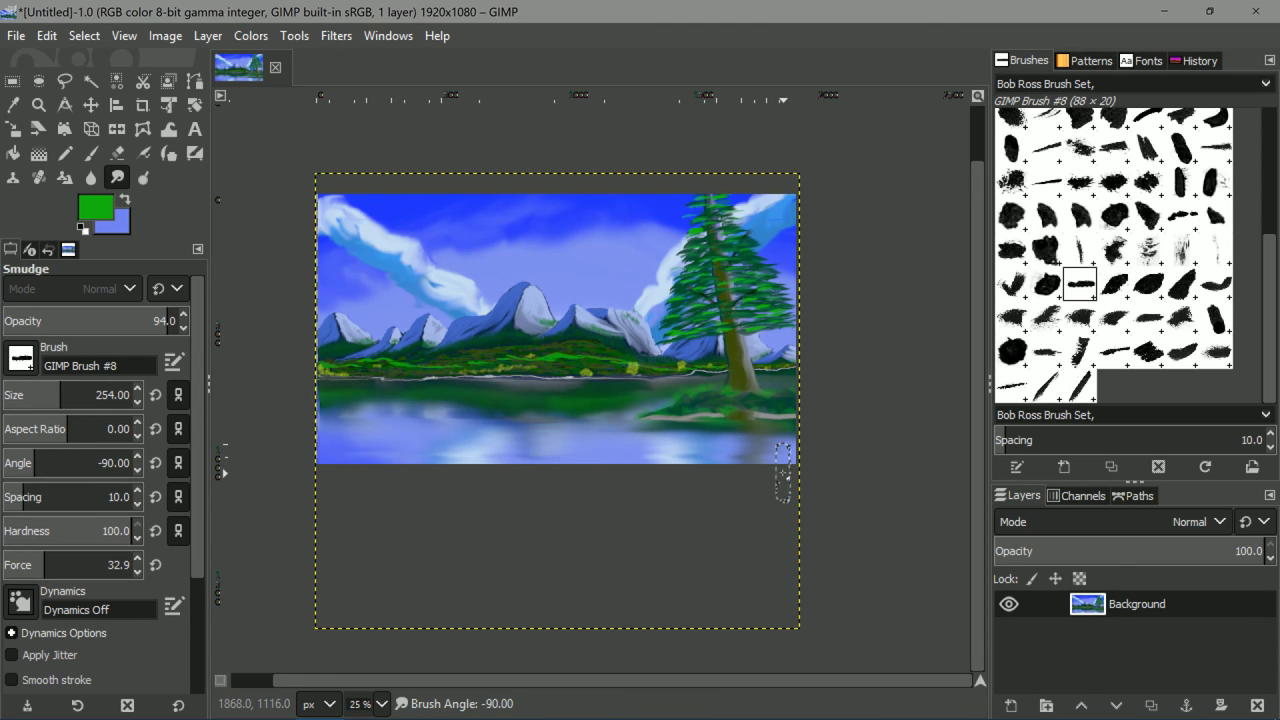